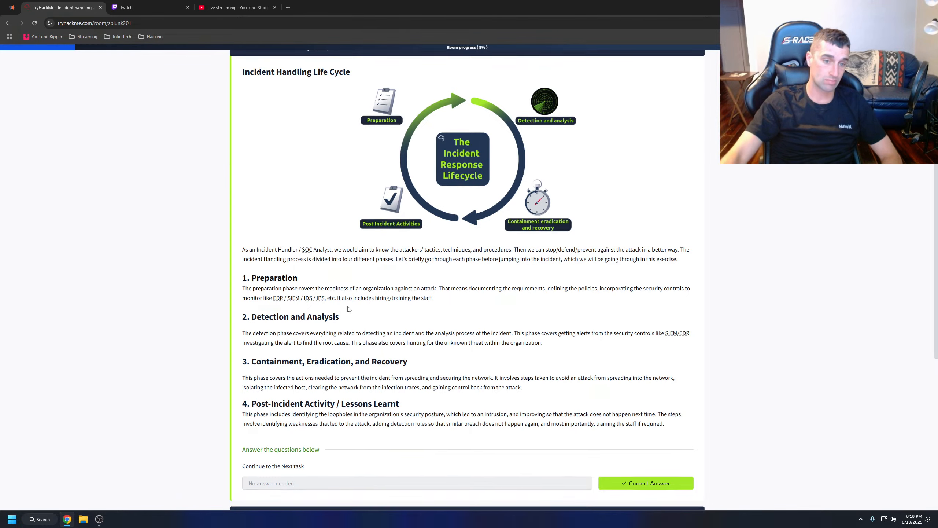
# Read the four incident handling life cycle phases to the end of Task 2.
pyautogui.scroll(-1, 338, 318)
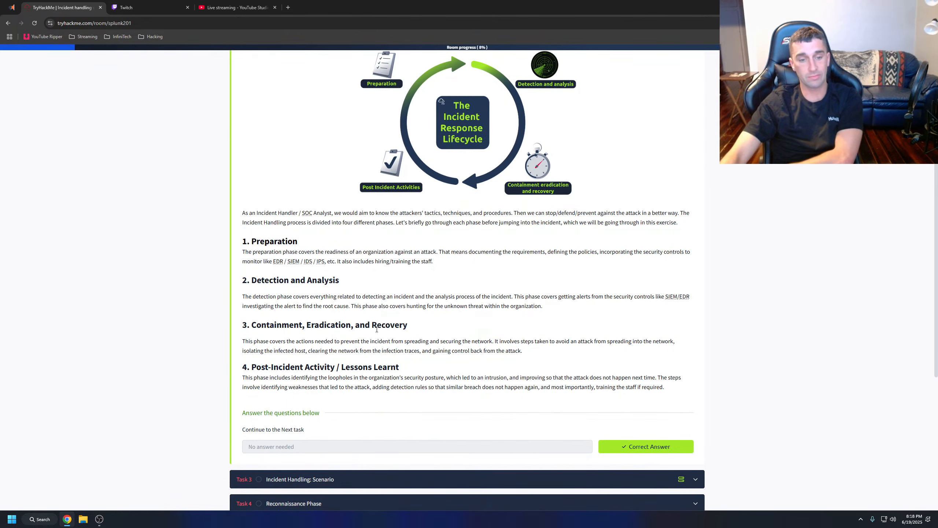
pyautogui.scroll(-2, 376, 328)
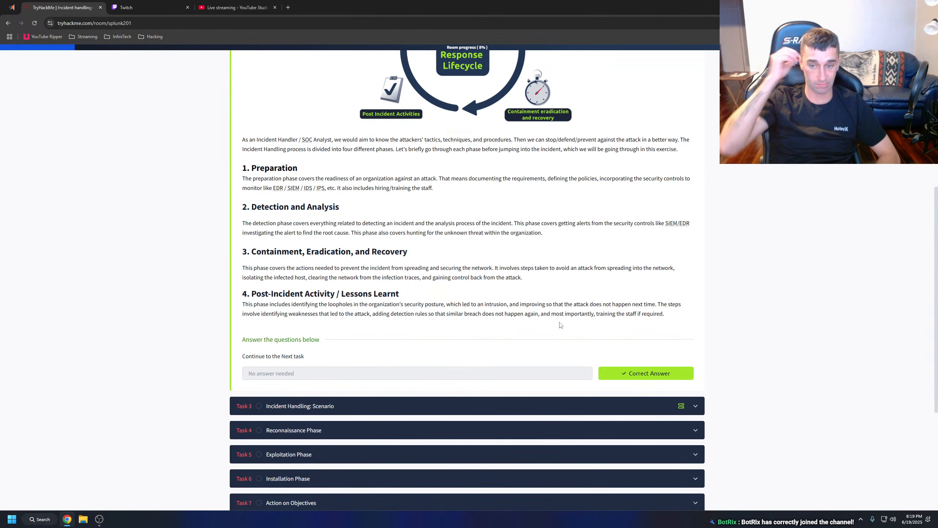
# Check the Twitch stream manager, and close the YouTube live streaming and Twitch tabs.
pyautogui.click(167, 8)
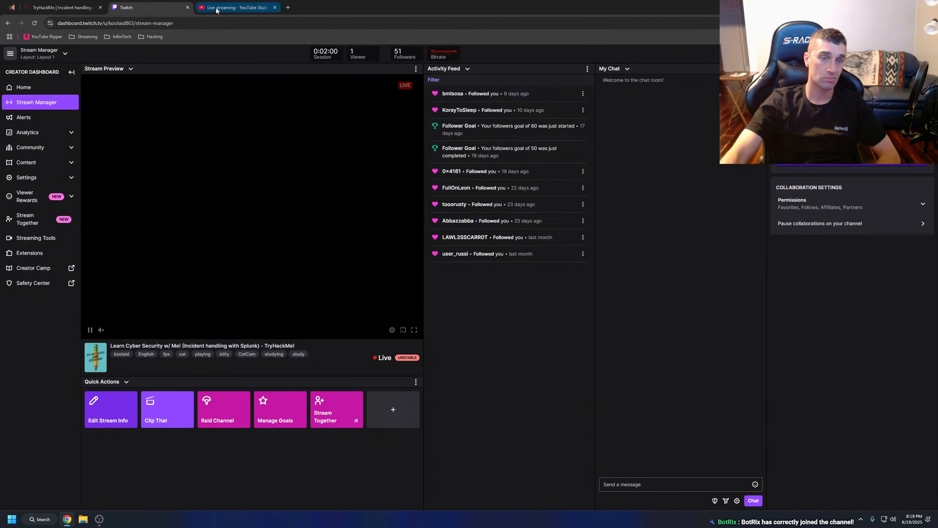
pyautogui.click(260, 8)
pyautogui.click(275, 7)
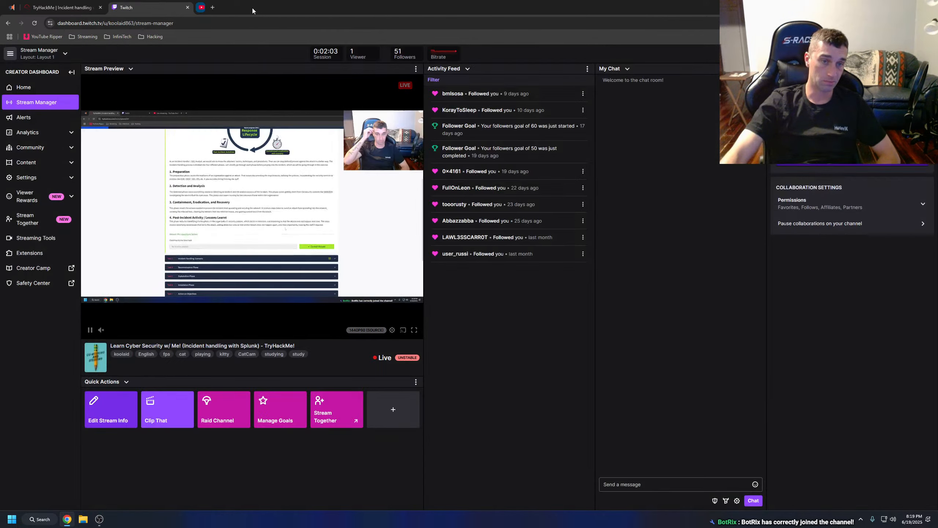
pyautogui.click(187, 7)
# Open LinkedIn in a new tab and view the profile of the InfiniTech Consulting technician suggested in the notifications.
pyautogui.click(115, 8)
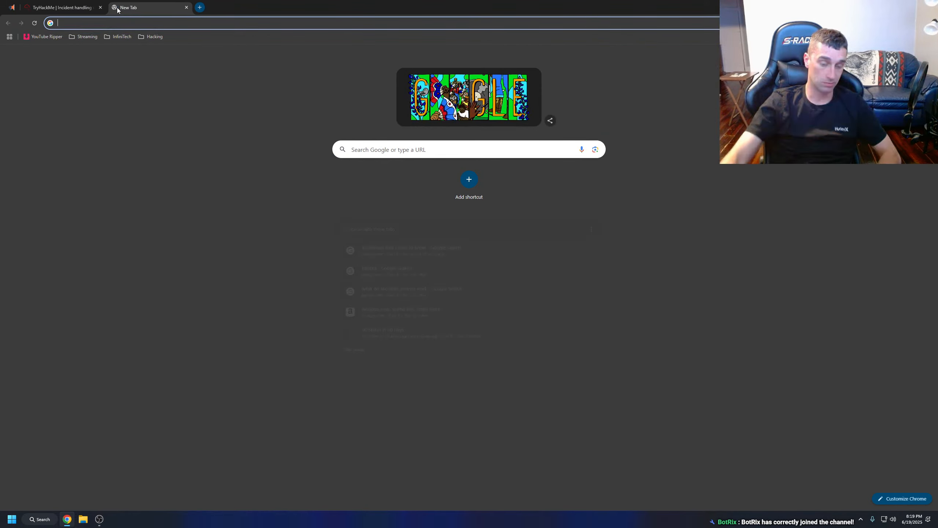
pyautogui.write('link')
pyautogui.press('Return')
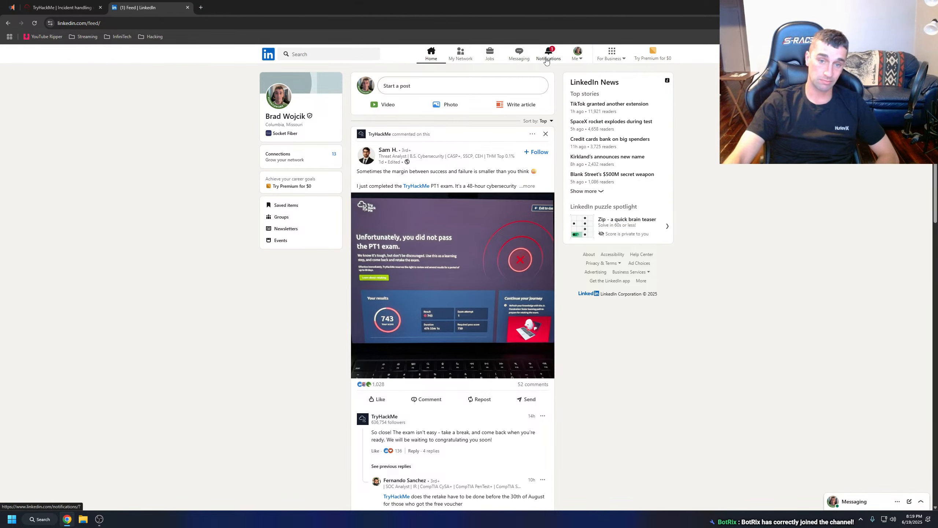
pyautogui.click(548, 56)
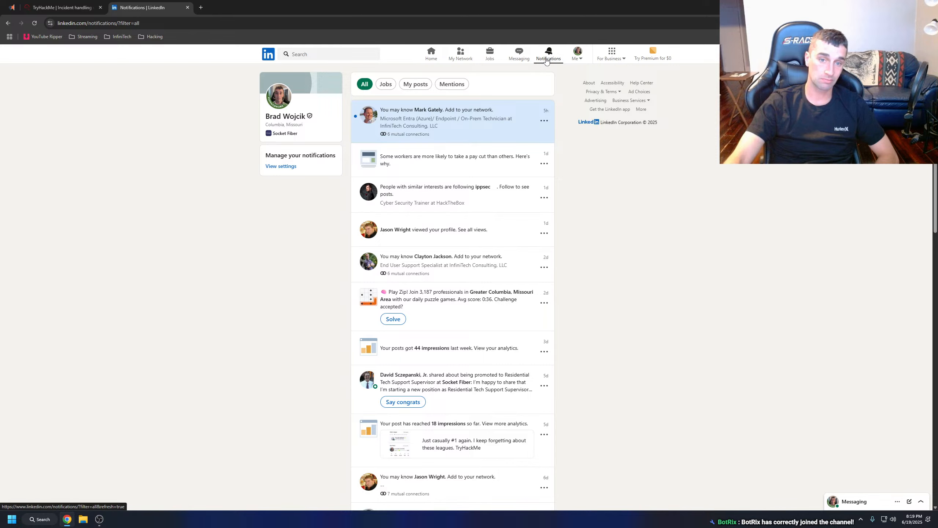
pyautogui.click(471, 130)
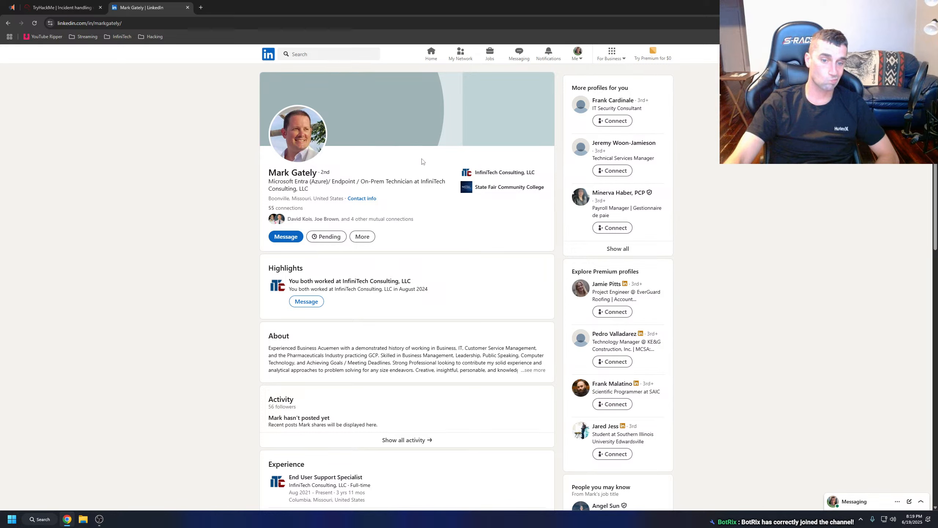
# Examine the profile's full About text, experience, education, skills and given recommendations.
pyautogui.click(530, 370)
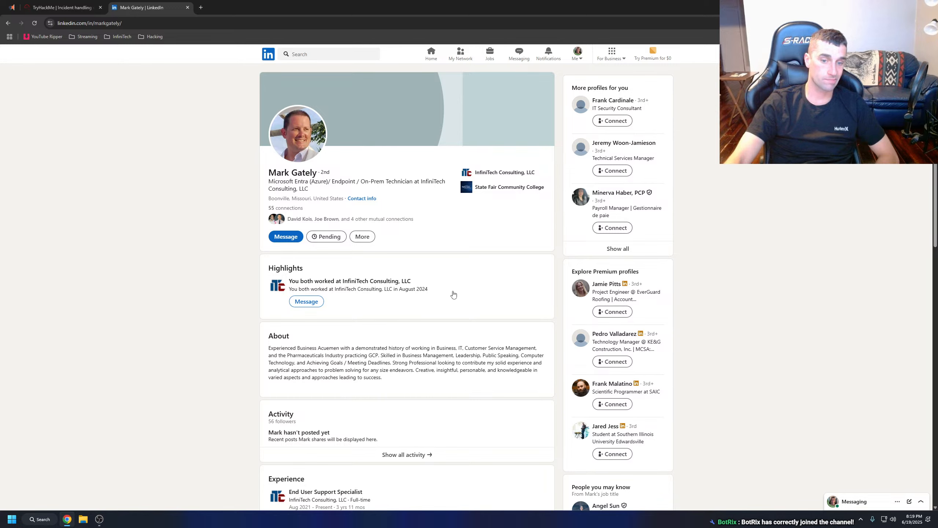
pyautogui.scroll(-3, 443, 287)
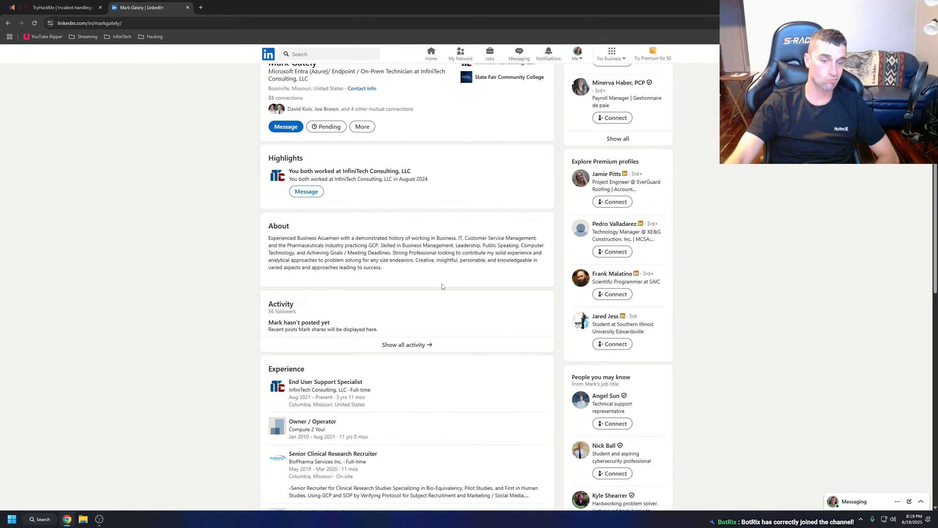
pyautogui.scroll(-2, 442, 287)
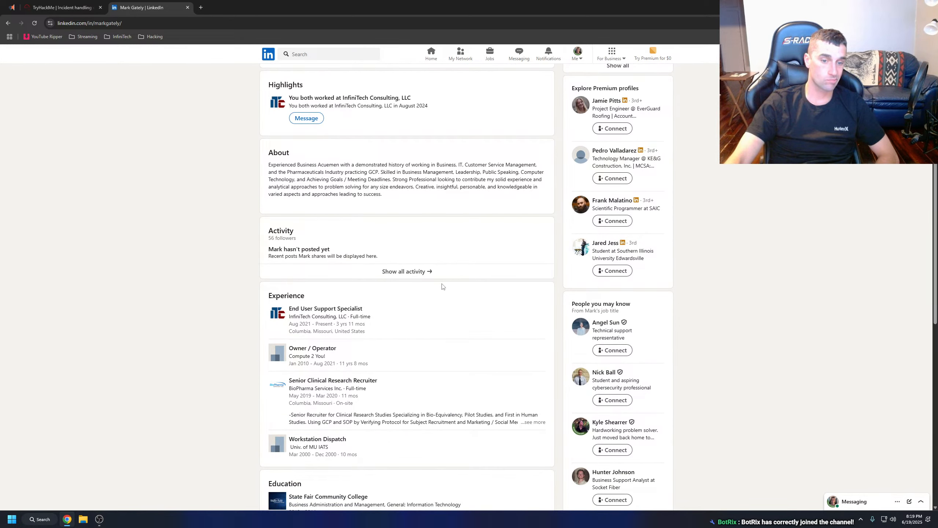
pyautogui.scroll(-3, 443, 287)
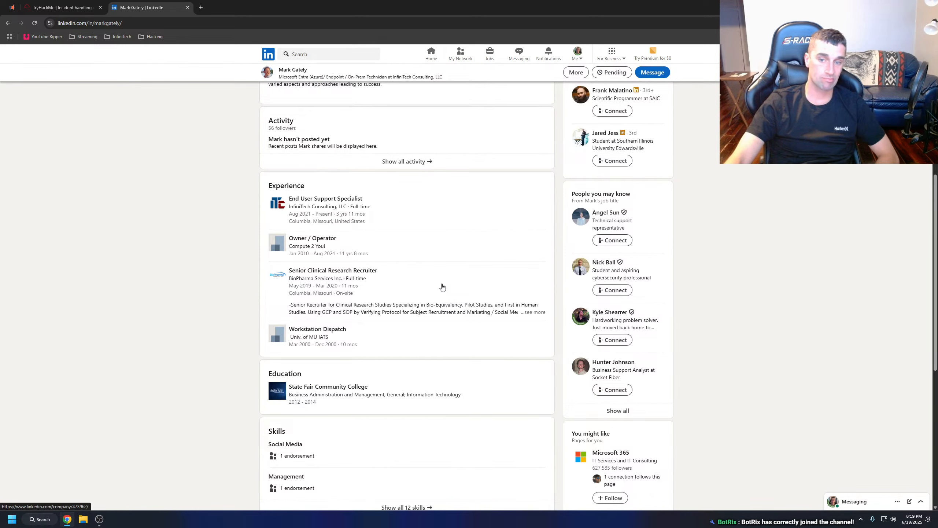
pyautogui.scroll(-4, 442, 287)
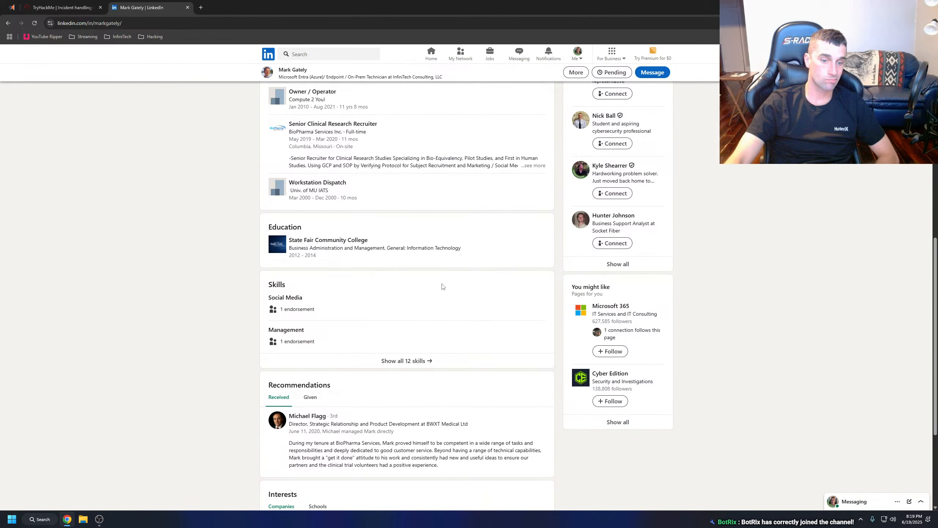
pyautogui.scroll(-4, 443, 287)
pyautogui.click(311, 237)
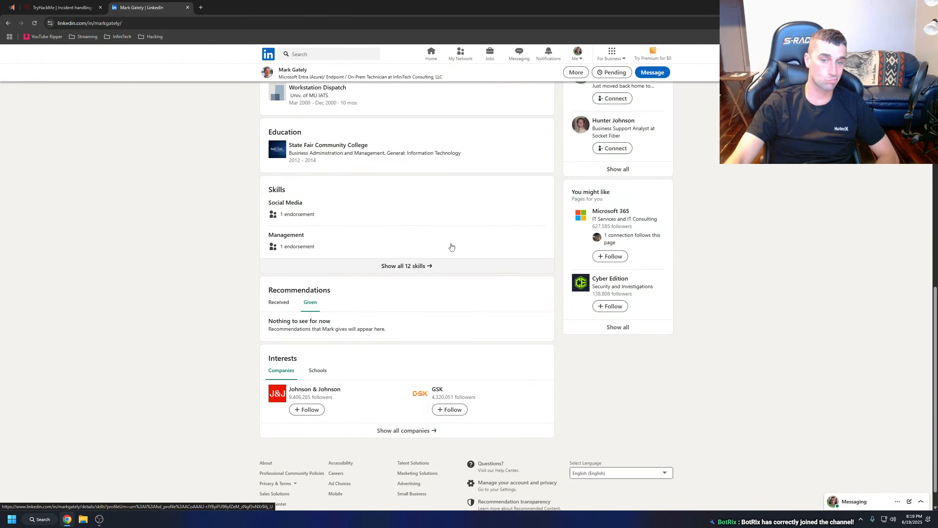
pyautogui.scroll(15, 451, 247)
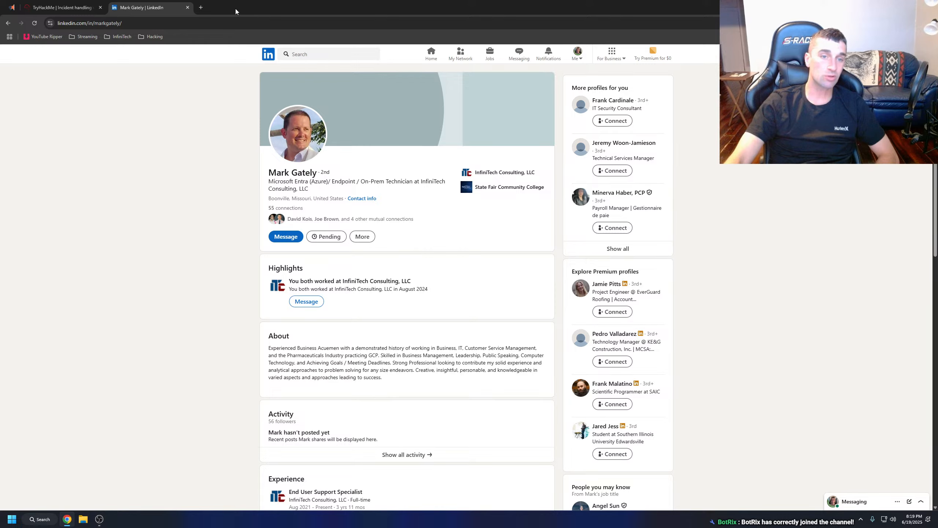
# Close LinkedIn to return to the TryHackMe room and start the machine in Task 3, Incident Handling: Scenario.
pyautogui.click(188, 8)
pyautogui.click(307, 405)
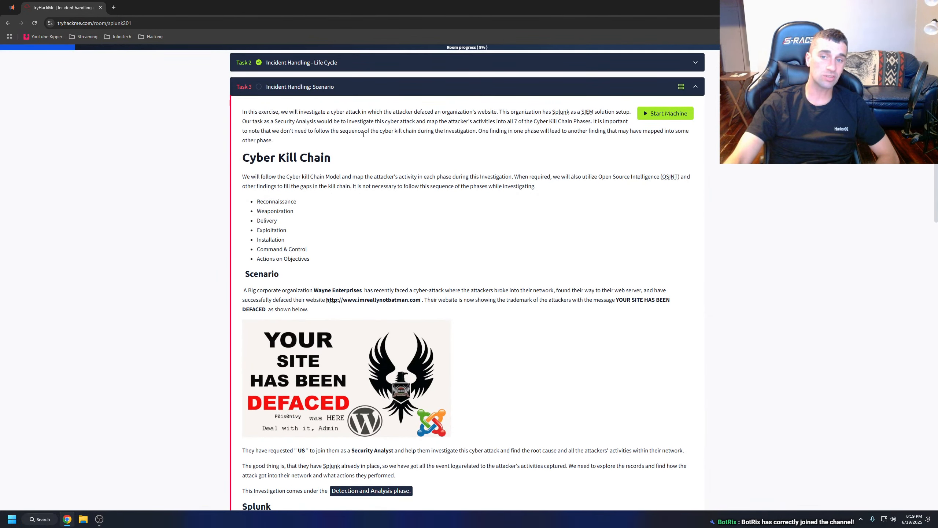
pyautogui.click(665, 114)
# Skim Task 3 down to its question and return to the introduction, highlighting the text through the scenario paragraph.
pyautogui.scroll(-15, 497, 270)
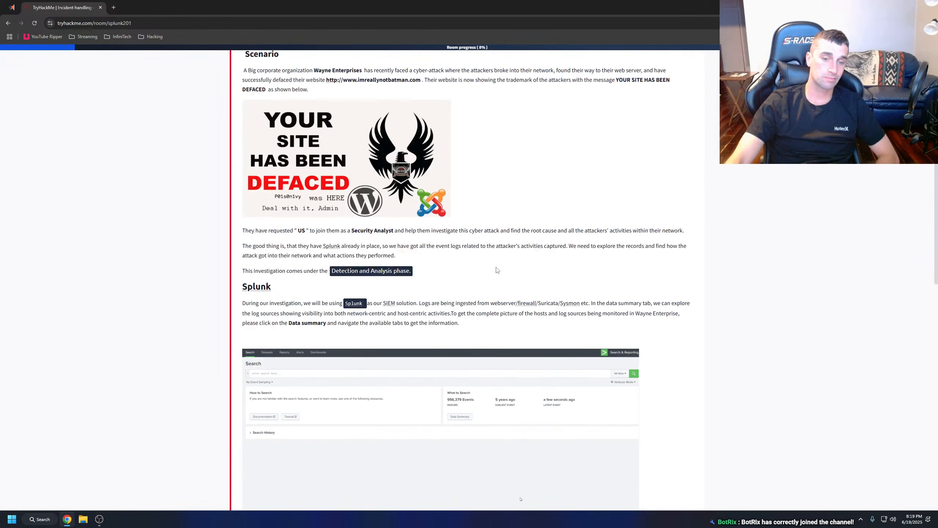
pyautogui.scroll(-4, 492, 273)
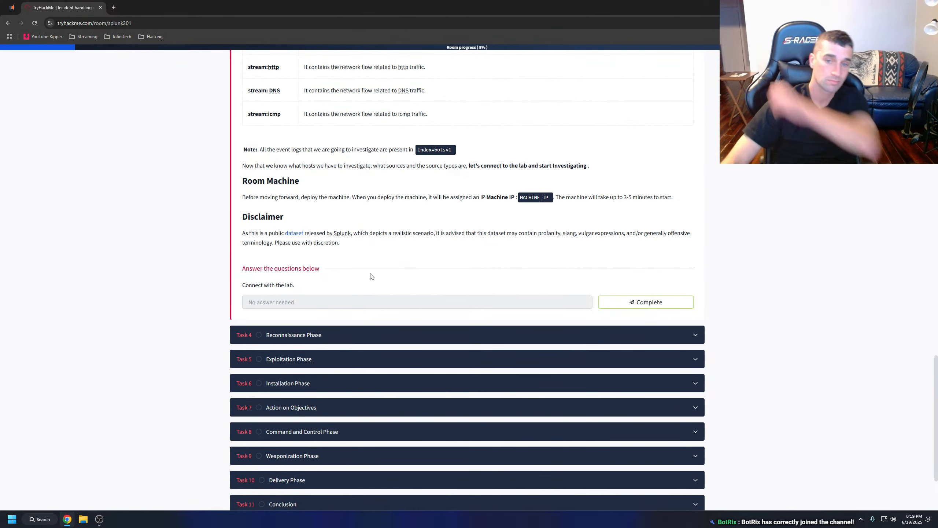
pyautogui.scroll(5, 380, 288)
pyautogui.scroll(15, 395, 297)
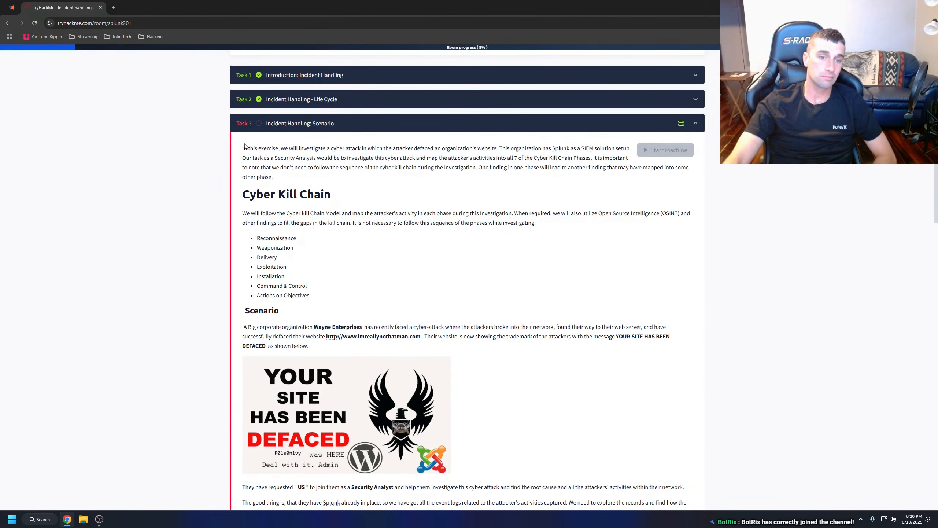
pyautogui.moveTo(243, 148); pyautogui.dragTo(458, 350)
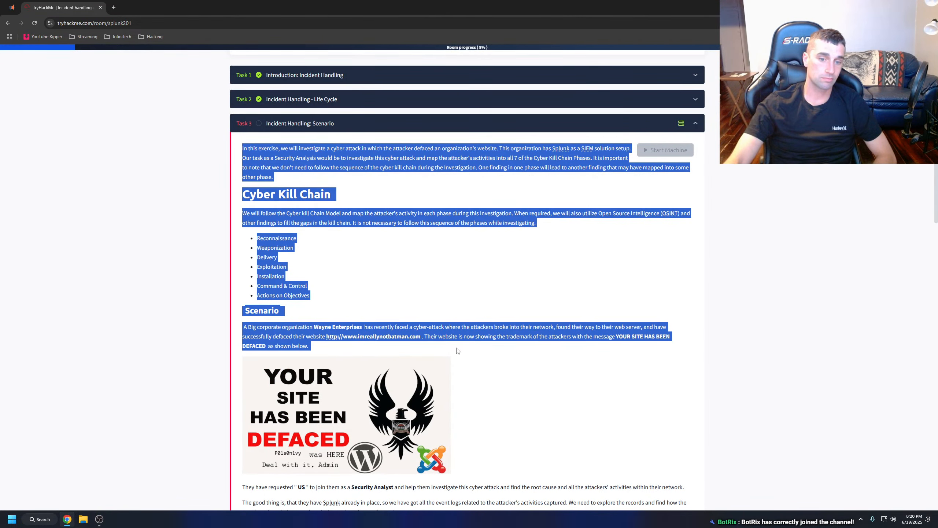
pyautogui.click(367, 345)
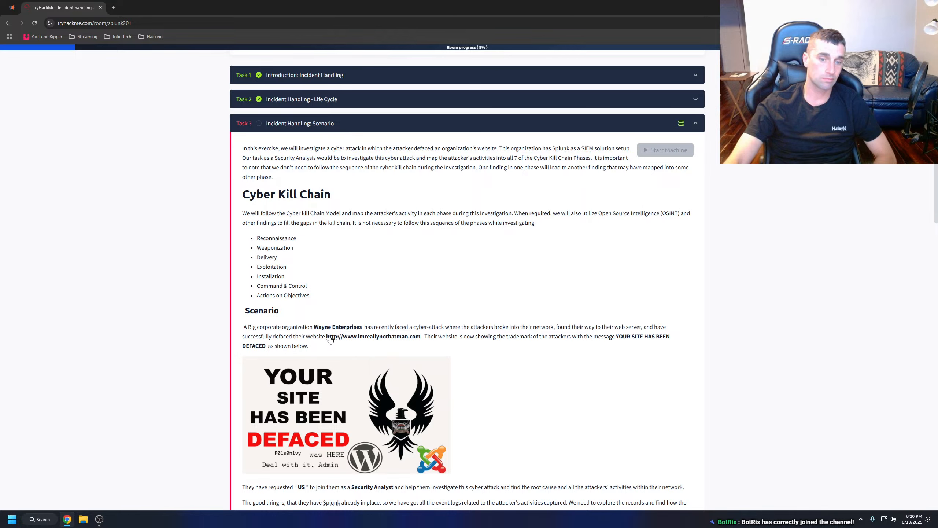
pyautogui.moveTo(343, 335)
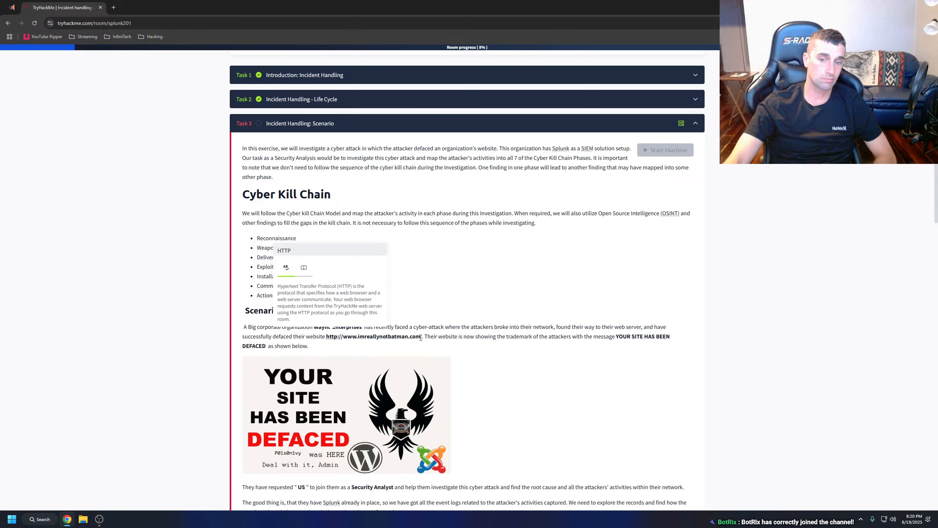
pyautogui.moveTo(420, 338); pyautogui.dragTo(326, 339)
pyautogui.hotkey('ctrl', 'c')
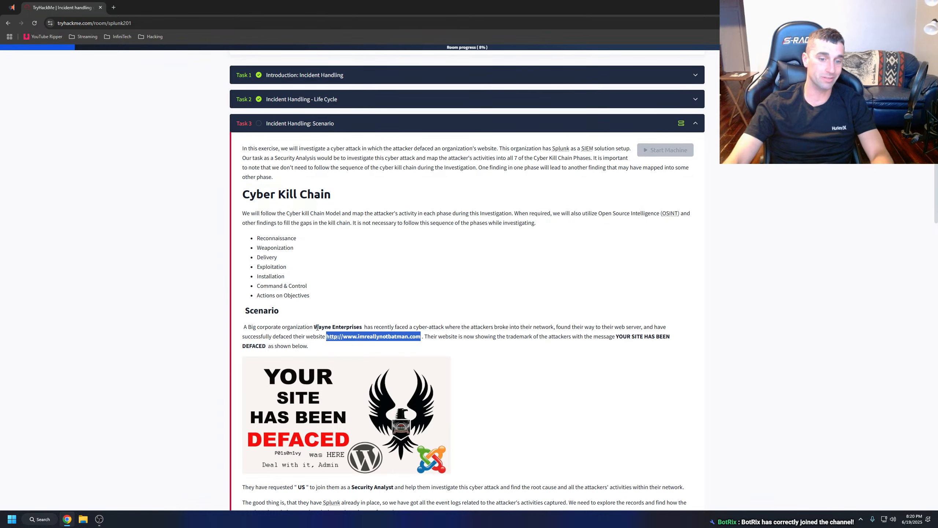
pyautogui.click(113, 7)
pyautogui.hotkey('ctrl', 'v')
pyautogui.press('Return')
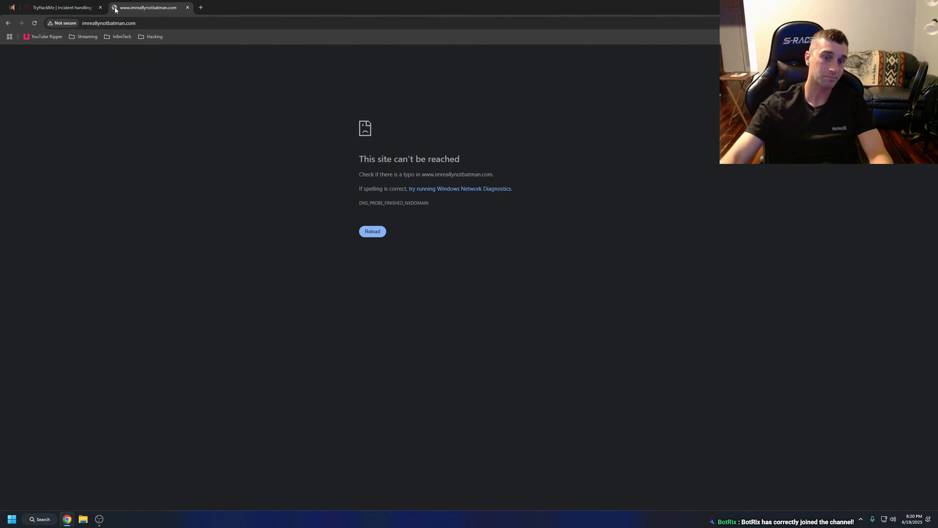
pyautogui.click(188, 7)
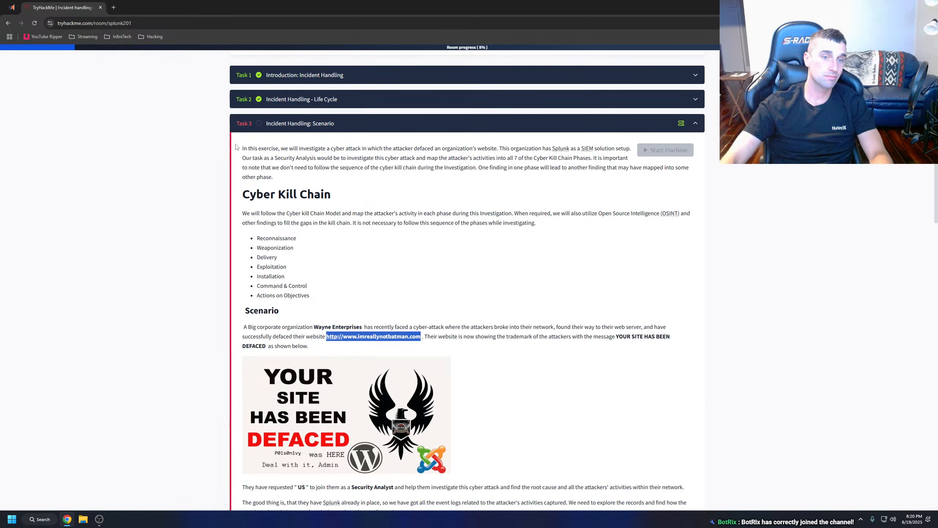
# Have the Task 3 text read aloud from the introduction through the Wayne Enterprises scenario paragraph.
pyautogui.moveTo(243, 147); pyautogui.dragTo(499, 348)
pyautogui.rightClick(497, 331)
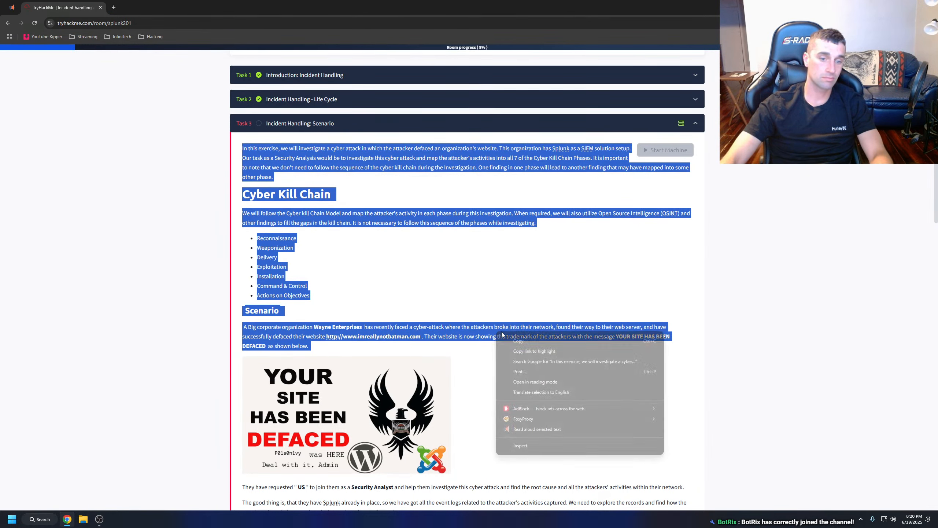
pyautogui.click(534, 430)
pyautogui.click(553, 273)
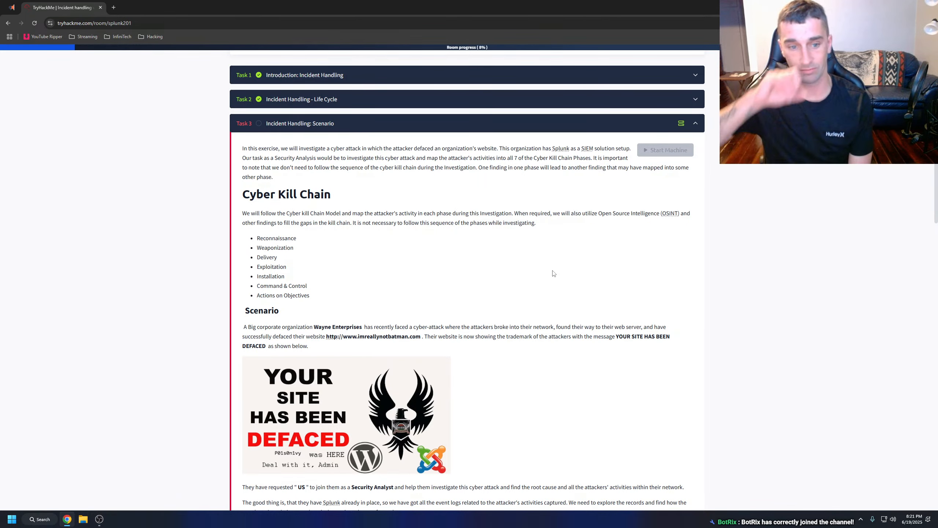
# Enlarge the "YOUR SITE HAS BEEN DEFACED" image below the scenario paragraph to inspect it, and close the enlarged view.
pyautogui.scroll(-2, 346, 280)
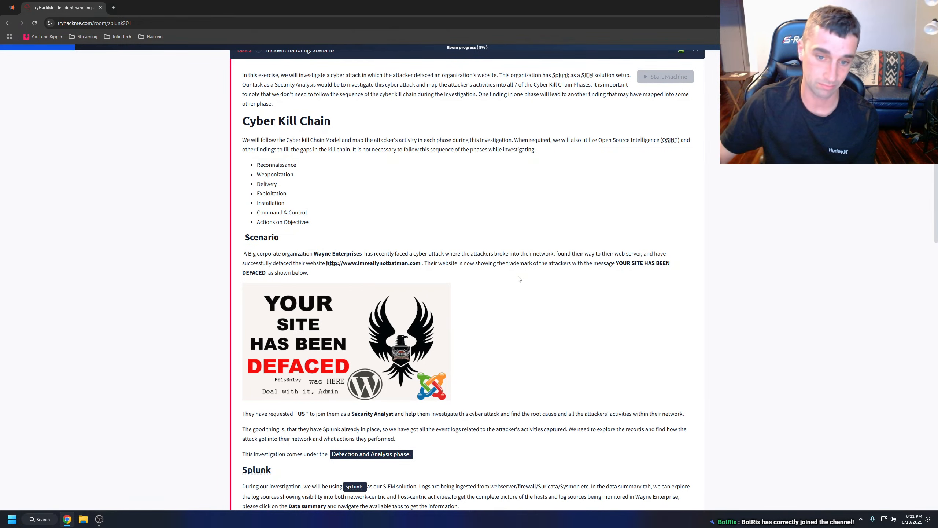
pyautogui.scroll(-1, 494, 259)
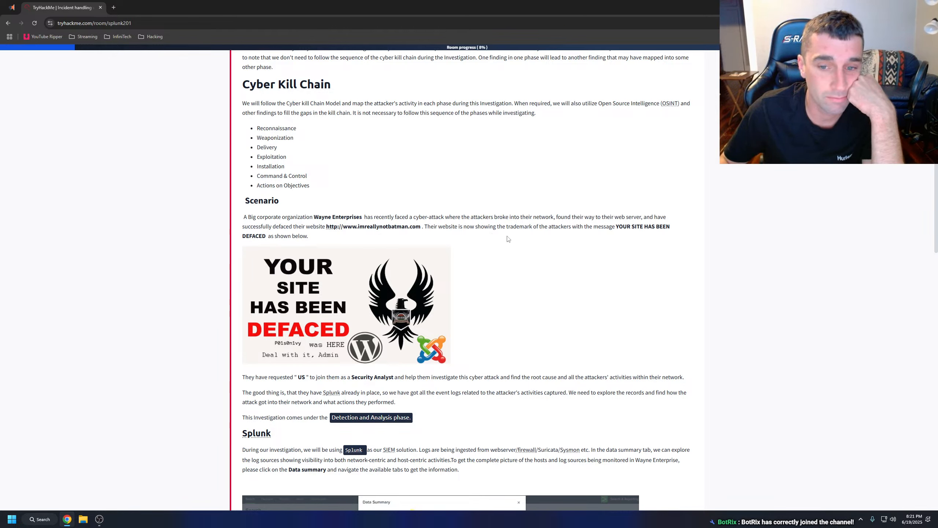
pyautogui.scroll(-2, 291, 249)
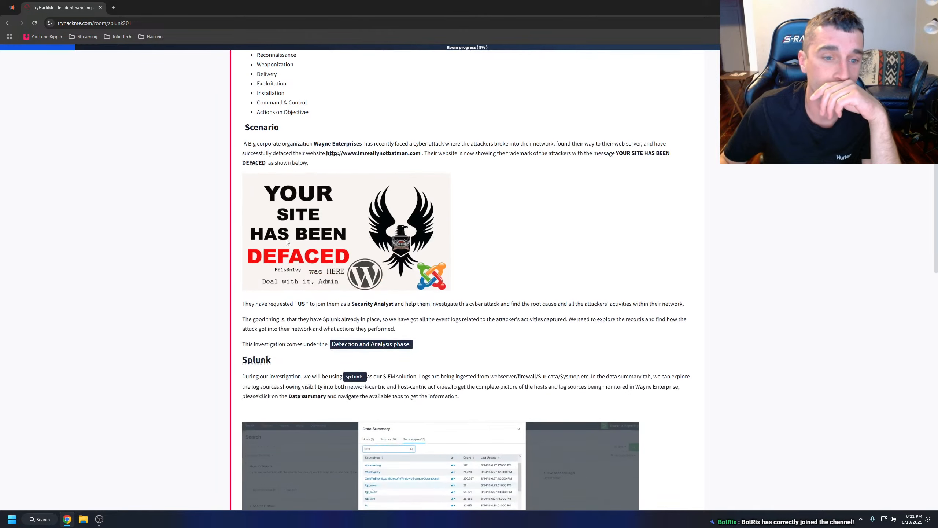
pyautogui.click(294, 251)
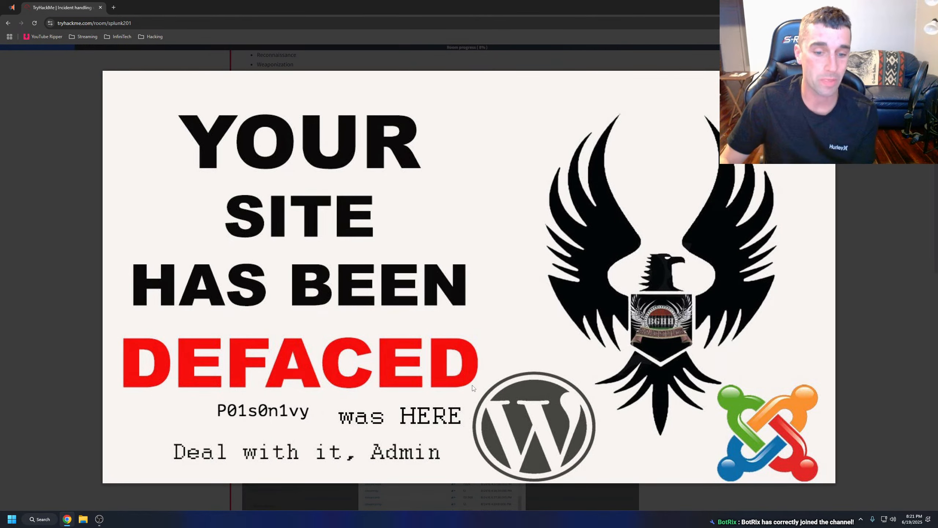
pyautogui.click(894, 307)
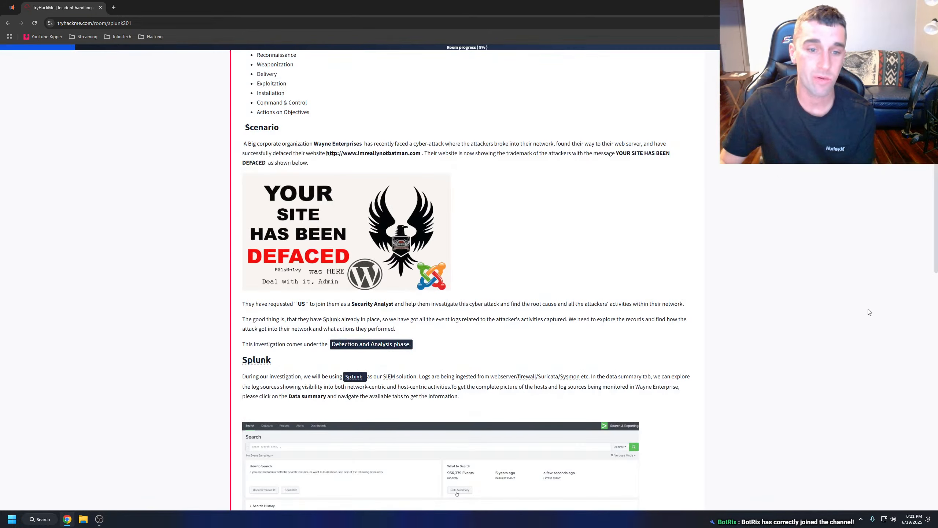
# Have the passage from the Security Analyst request through the Splunk data summary paragraph read aloud.
pyautogui.scroll(-3, 241, 195)
pyautogui.moveTo(241, 195); pyautogui.dragTo(462, 288)
pyautogui.rightClick(437, 285)
pyautogui.click(485, 385)
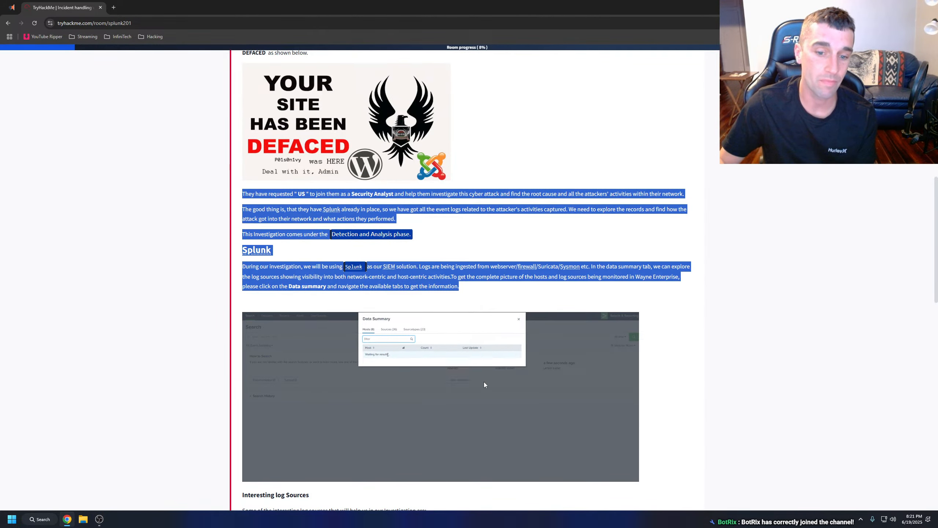
pyautogui.click(450, 251)
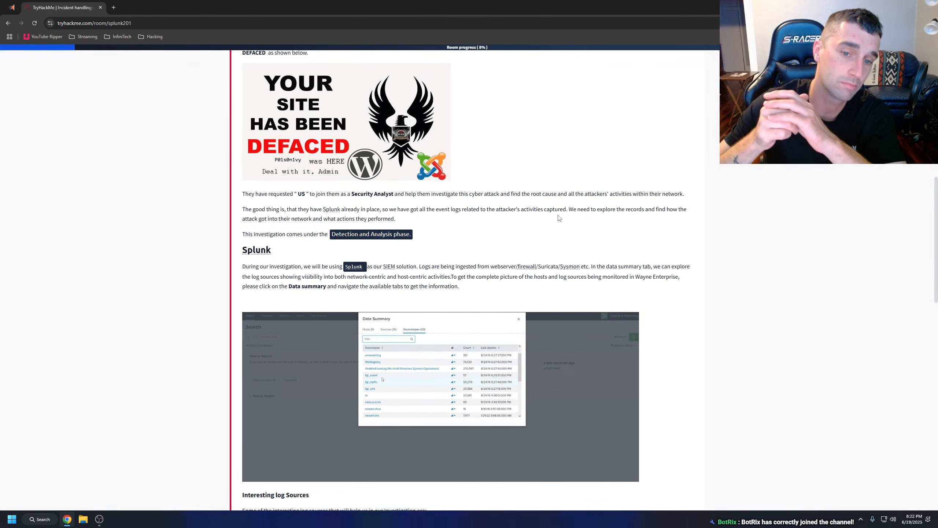
pyautogui.scroll(-1, 436, 164)
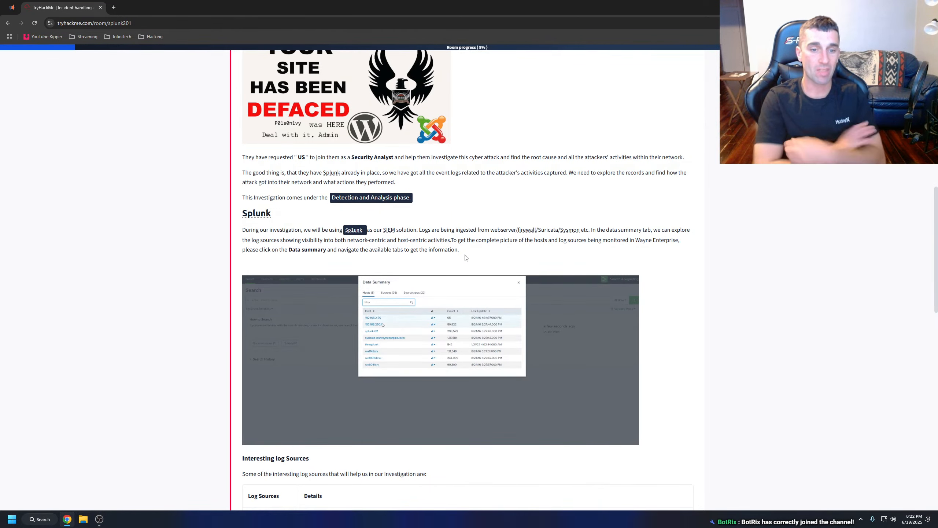
# Enlarge the Splunk Data Summary animation in Task 3 to examine its listed log sources, and close the enlarged view.
pyautogui.scroll(-3, 464, 257)
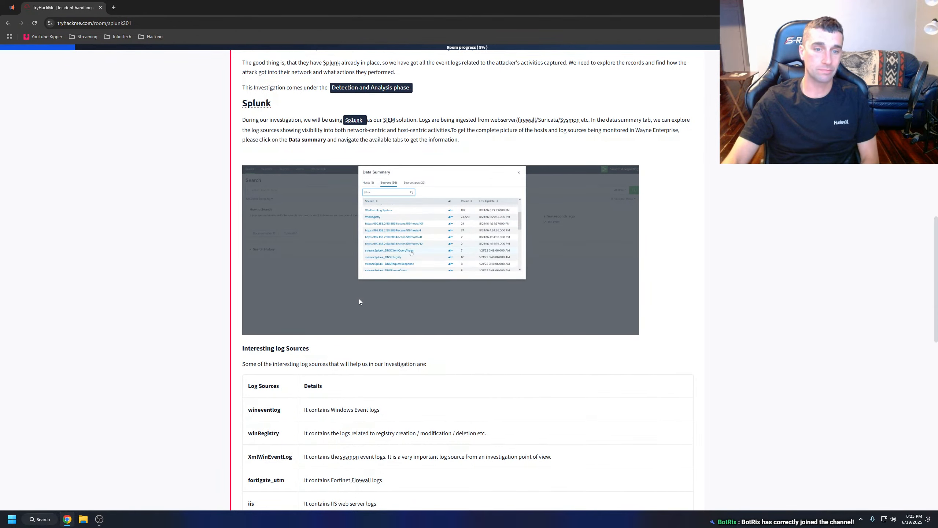
pyautogui.scroll(-9, 359, 299)
pyautogui.scroll(-5, 360, 298)
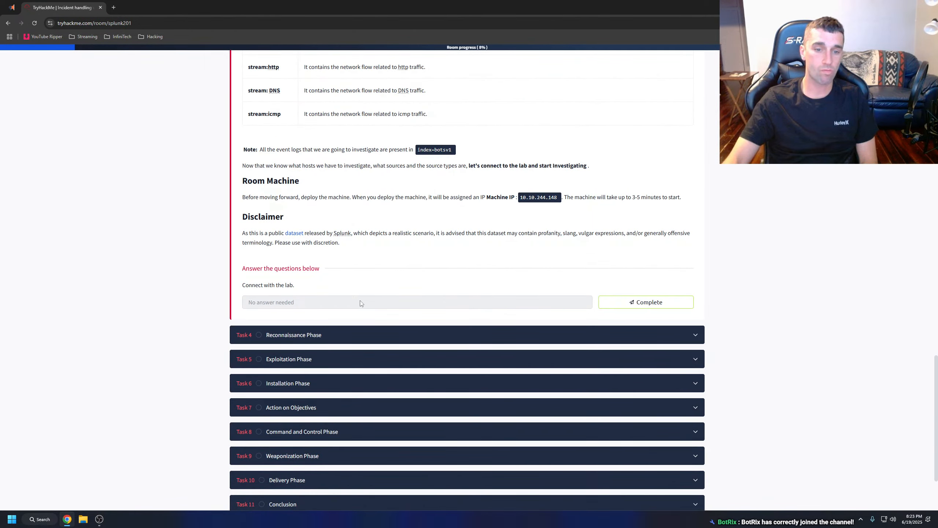
pyautogui.scroll(14, 362, 303)
pyautogui.click(297, 248)
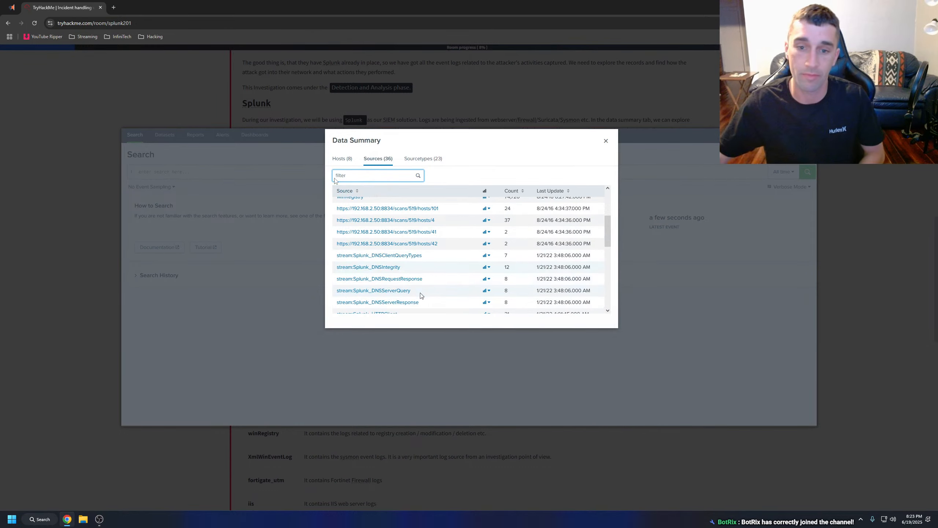
pyautogui.click(62, 206)
pyautogui.click(419, 226)
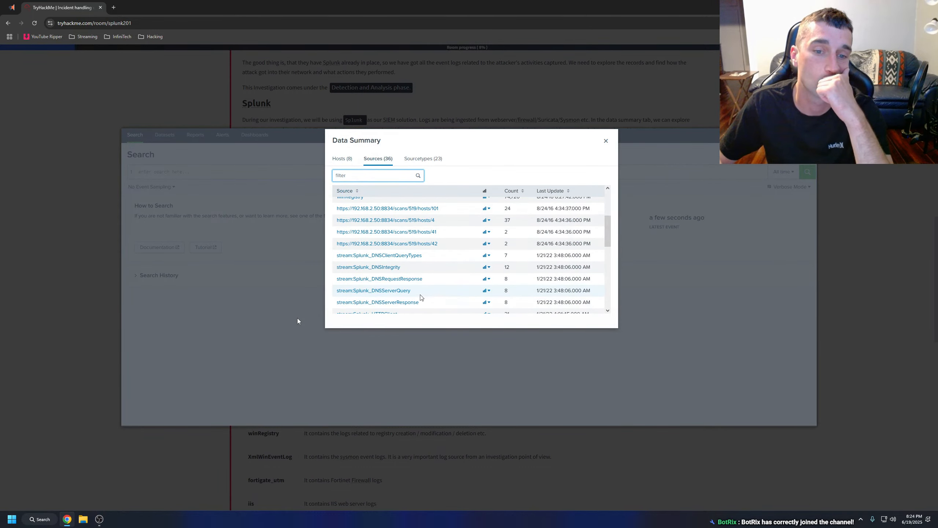
pyautogui.click(180, 307)
# Have the Task 3 text from the Interesting log Sources section through the Disclaimer read aloud, and clear the text selection.
pyautogui.scroll(-3, 240, 255)
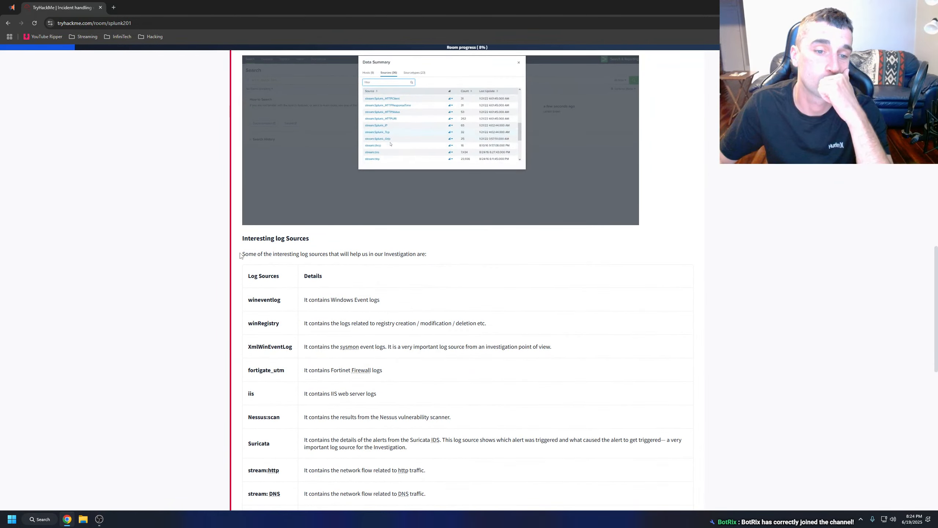
pyautogui.moveTo(241, 236); pyautogui.dragTo(465, 403)
pyautogui.scroll(-4, 413, 274)
pyautogui.scroll(-3, 550, 279)
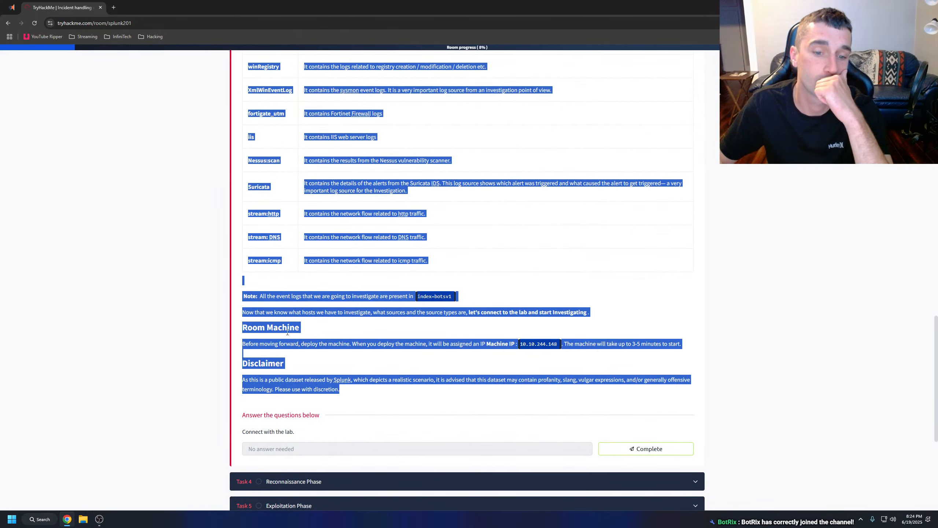
pyautogui.rightClick(287, 332)
pyautogui.click(342, 429)
pyautogui.scroll(4, 299, 209)
pyautogui.click(299, 210)
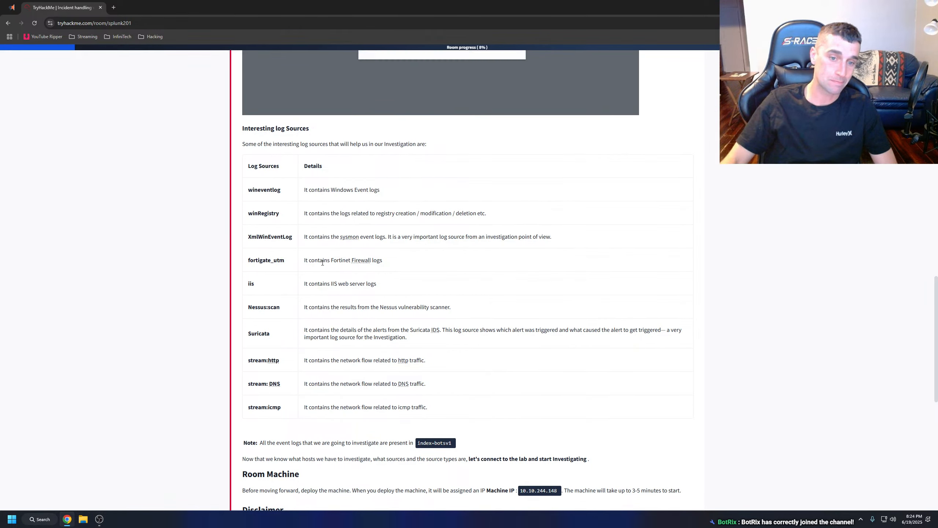
# Follow the log sources table to its end and mark the "Connect with the lab" question of Task 3 as complete.
pyautogui.scroll(-2, 280, 240)
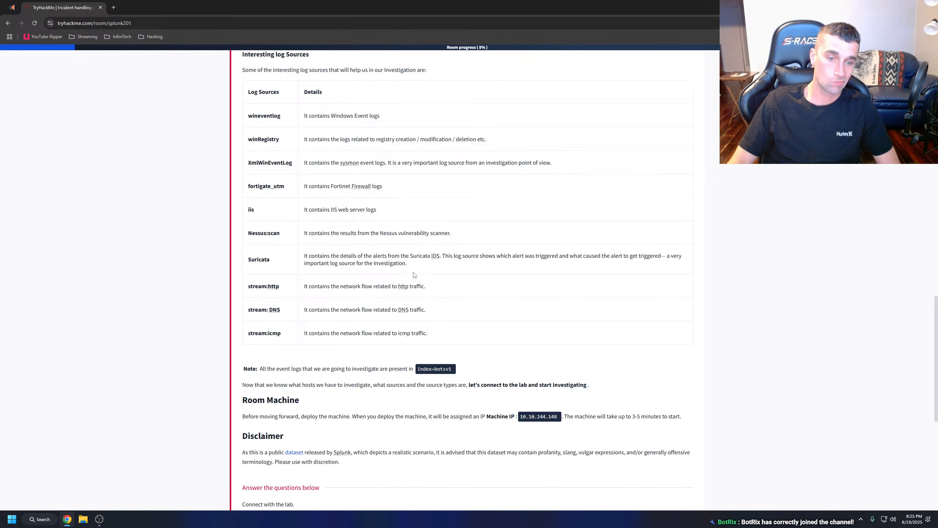
pyautogui.scroll(-1, 413, 275)
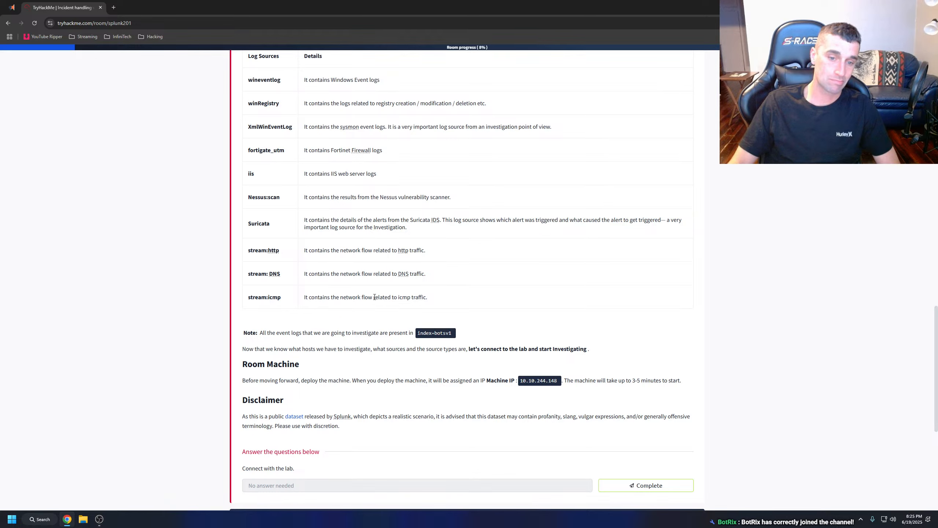
pyautogui.scroll(-1, 375, 297)
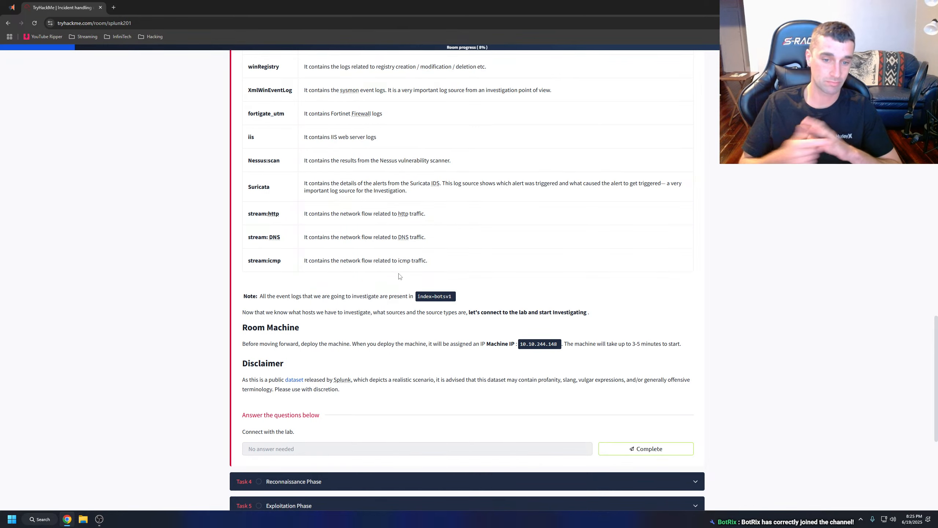
pyautogui.click(626, 448)
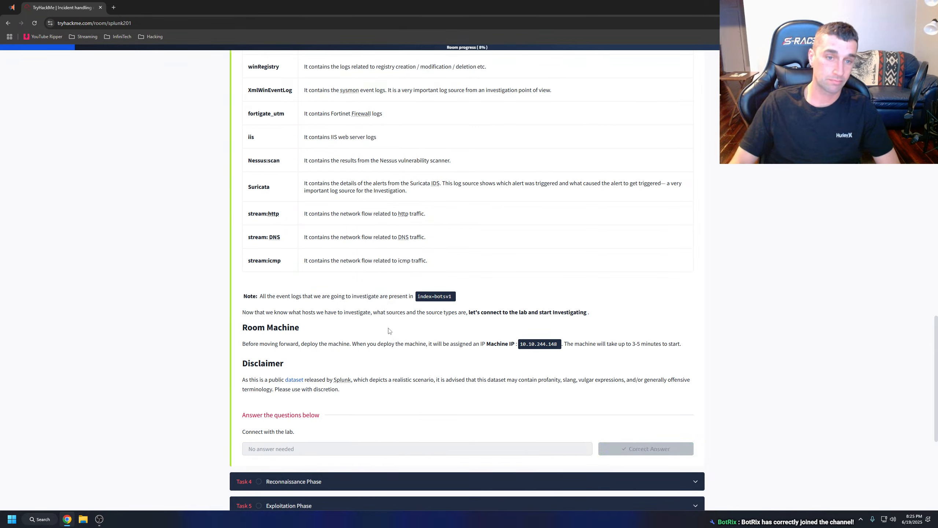
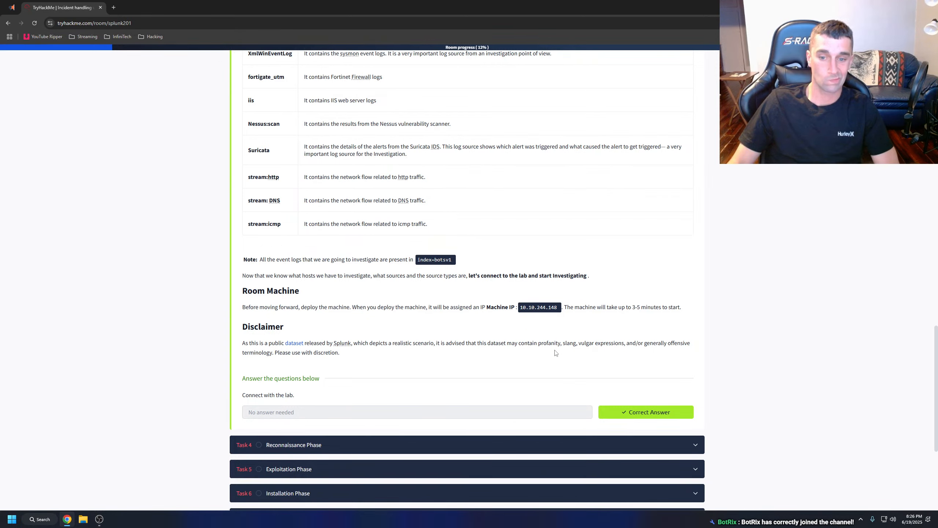
# Open the dataset link from the Task 3 disclaimer separately, review the splunk/botsv1 README down to its warning and license, and close it.
pyautogui.rightClick(293, 347)
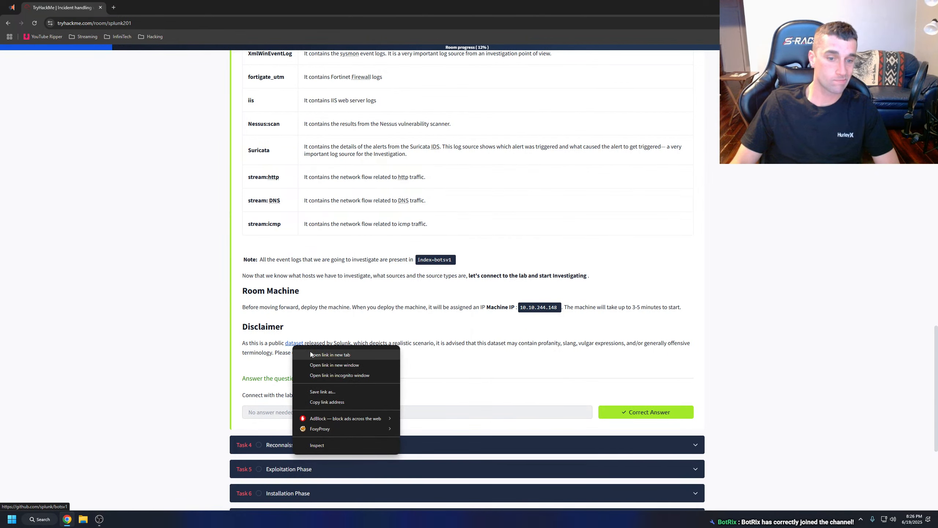
pyautogui.click(318, 355)
pyautogui.click(181, 8)
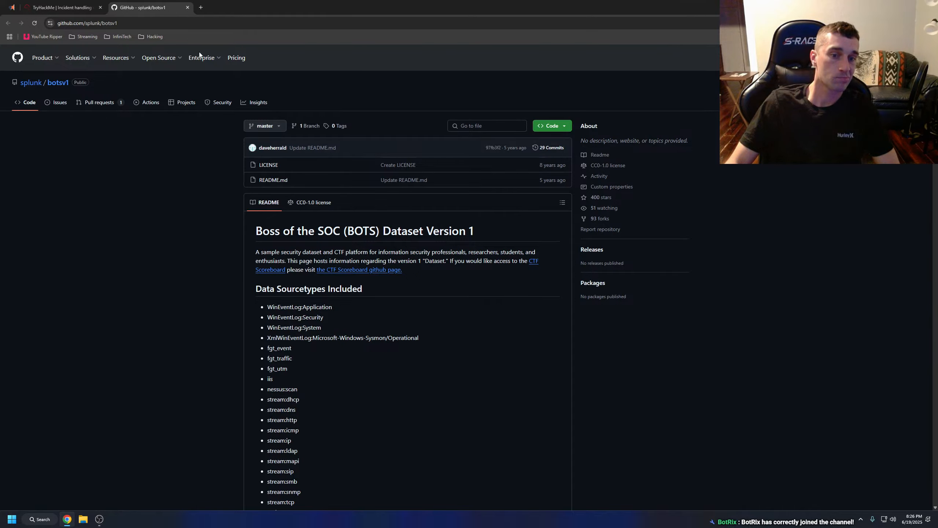
pyautogui.scroll(-3, 148, 267)
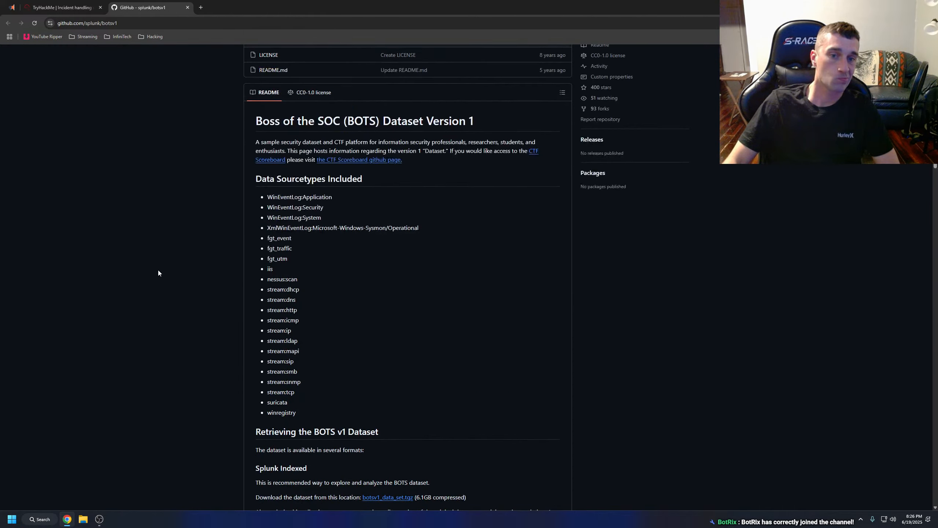
pyautogui.scroll(-20, 158, 273)
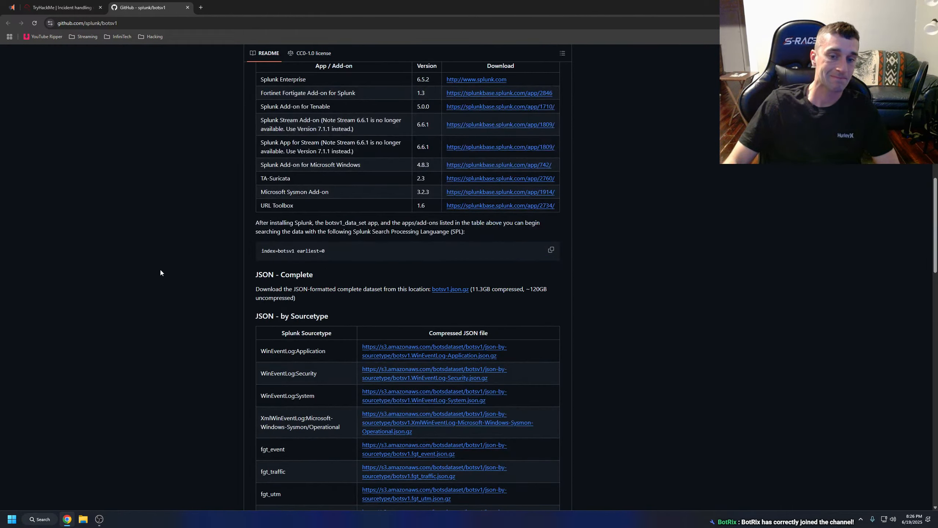
pyautogui.scroll(-20, 160, 273)
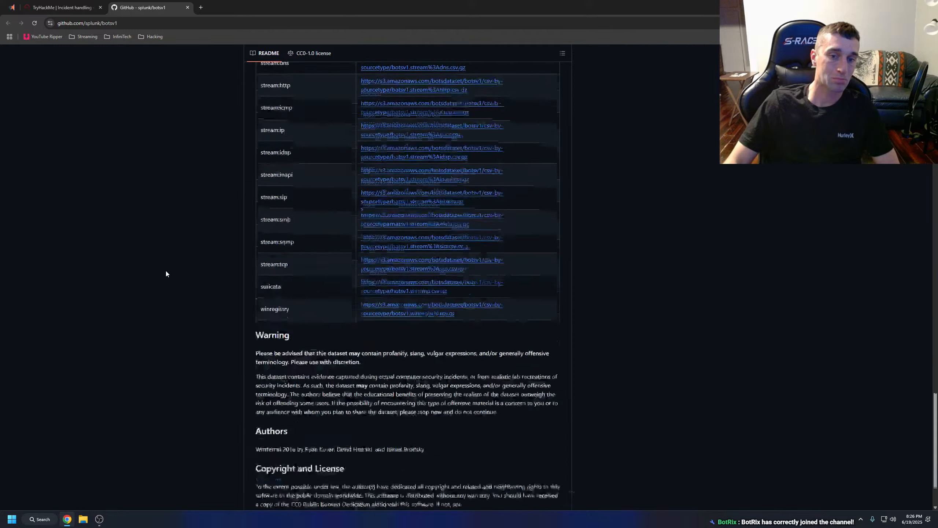
pyautogui.click(188, 7)
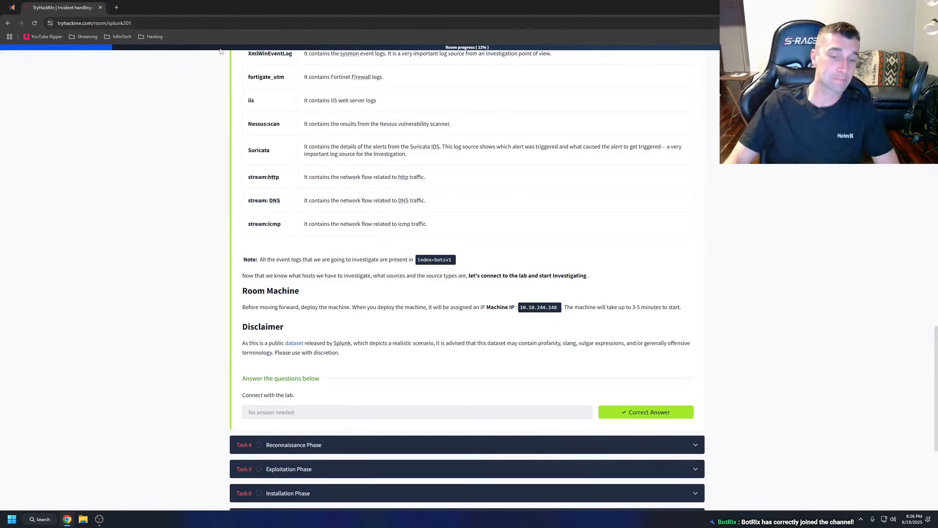
# Expand Task 4, Reconnaissance Phase, and start the AttackBox for the room.
pyautogui.click(303, 335)
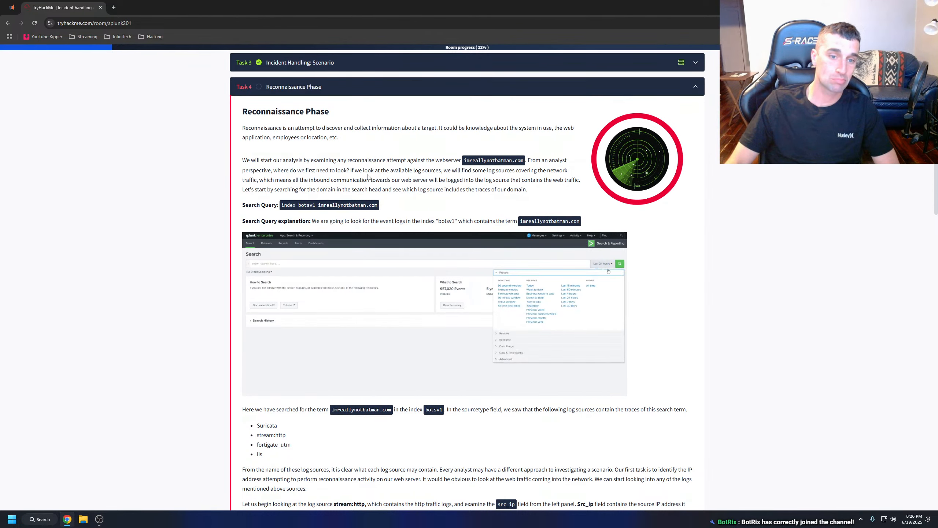
pyautogui.scroll(7, 273, 153)
pyautogui.click(265, 164)
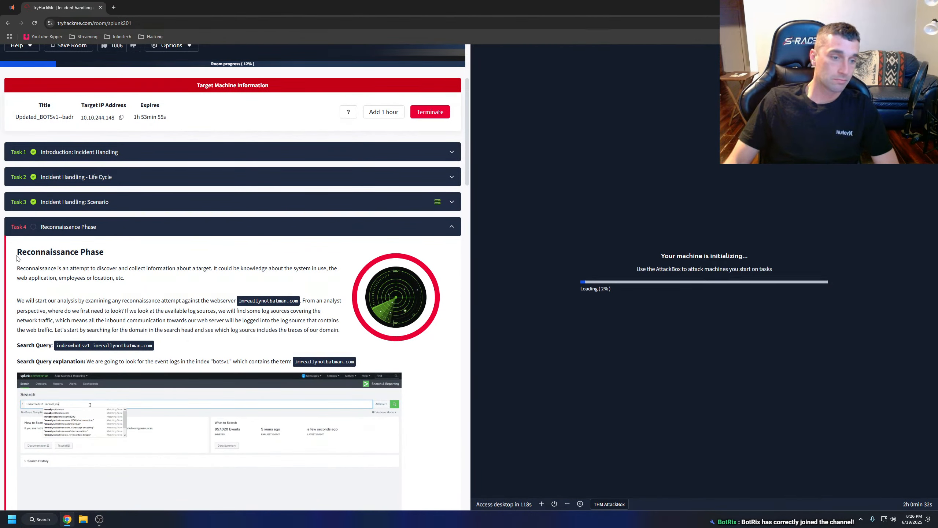
# Have the Task 4 text from the reconnaissance introduction through the search query explanation read aloud, and clear the selection.
pyautogui.moveTo(16, 269); pyautogui.dragTo(363, 367)
pyautogui.rightClick(335, 362)
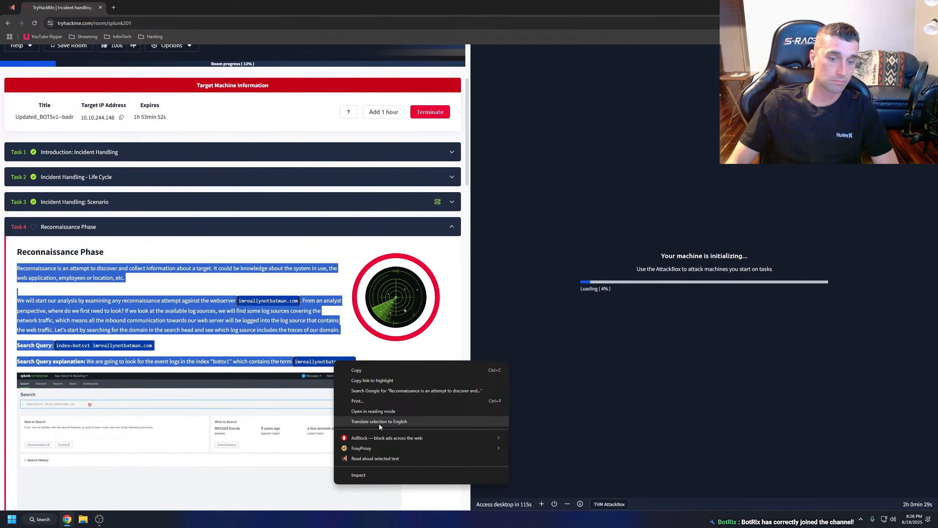
pyautogui.click(376, 455)
pyautogui.scroll(-1, 359, 321)
pyautogui.click(201, 313)
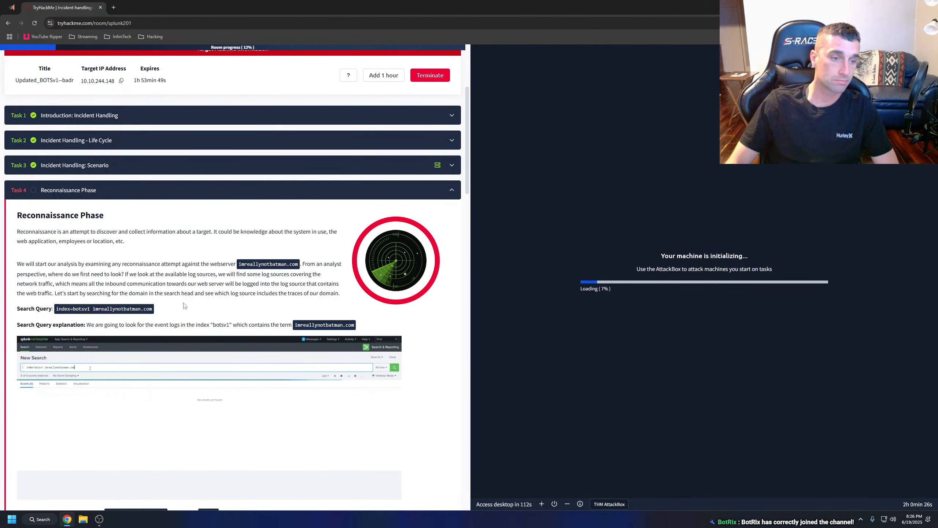
pyautogui.scroll(-1, 201, 314)
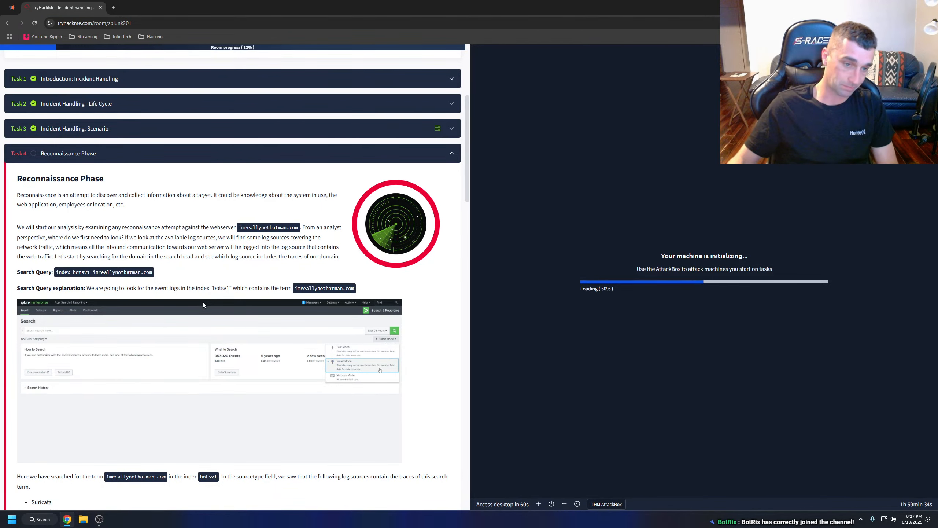
# Review the query index=botsv1 imreallynotbatman.com in Task 4 and check the target machine information at the start of the room.
pyautogui.moveTo(56, 272); pyautogui.dragTo(157, 274)
pyautogui.click(205, 269)
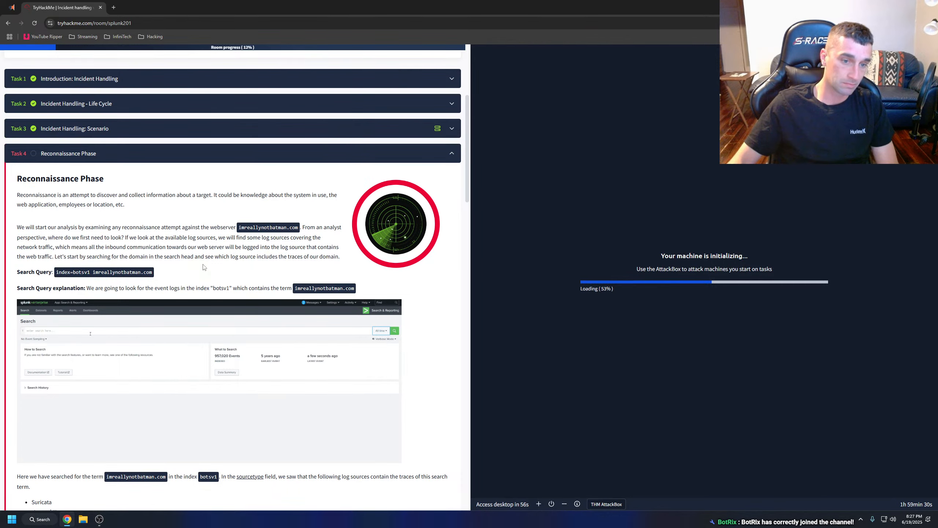
pyautogui.scroll(4, 205, 270)
pyautogui.scroll(2, 205, 271)
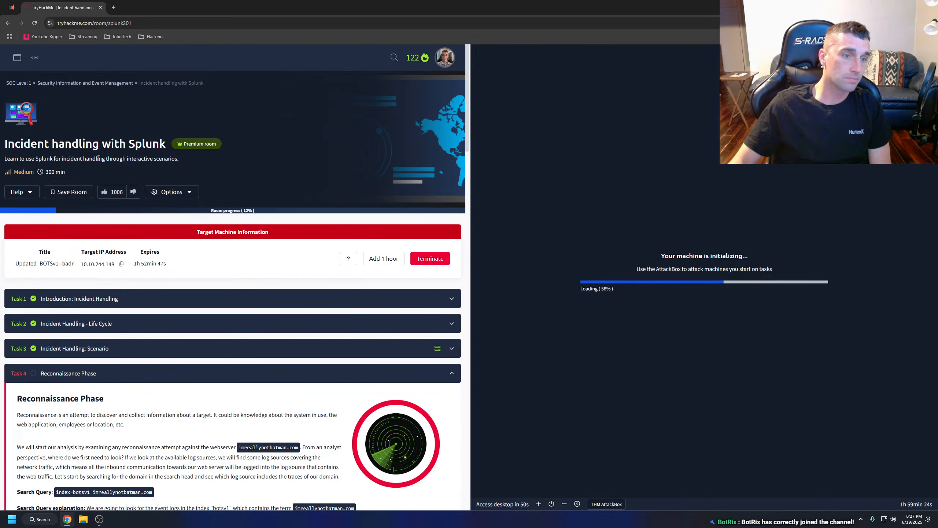
pyautogui.scroll(-7, 118, 158)
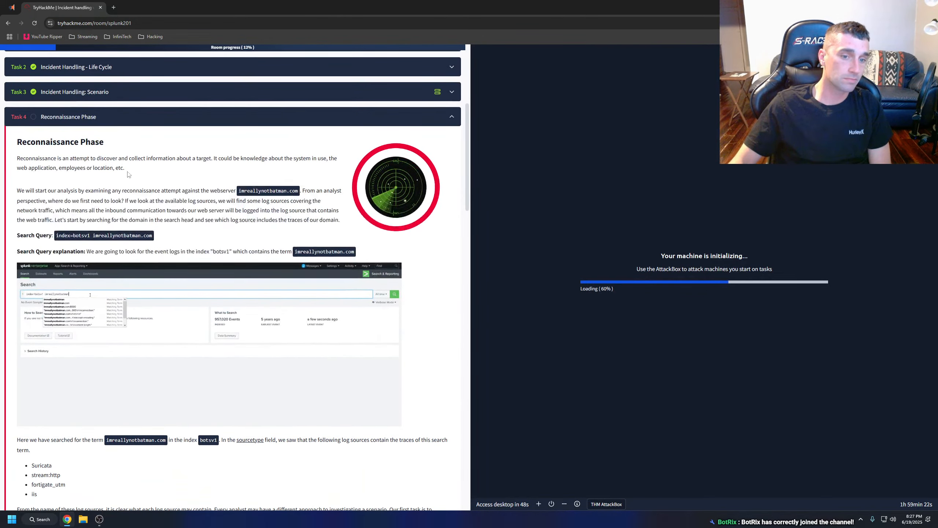
pyautogui.scroll(4, 156, 225)
pyautogui.scroll(-3, 156, 226)
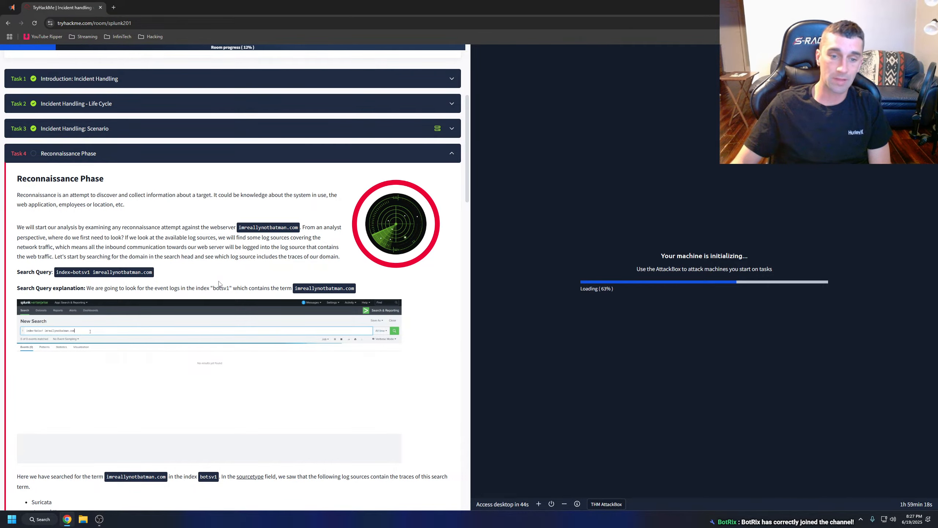
# Reopen Task 3 to check the machine IP in its Room Machine section, and return to Task 4.
pyautogui.click(107, 129)
pyautogui.scroll(-10, 254, 291)
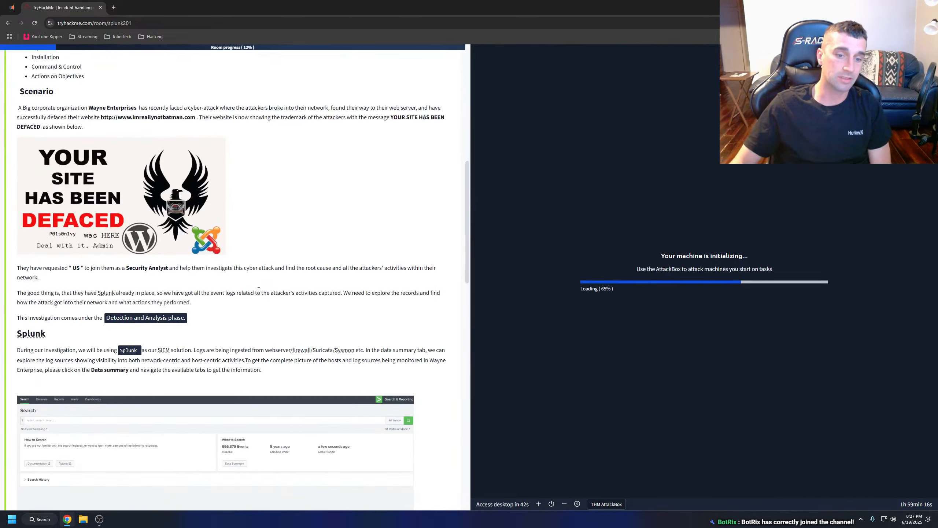
pyautogui.scroll(-12, 257, 290)
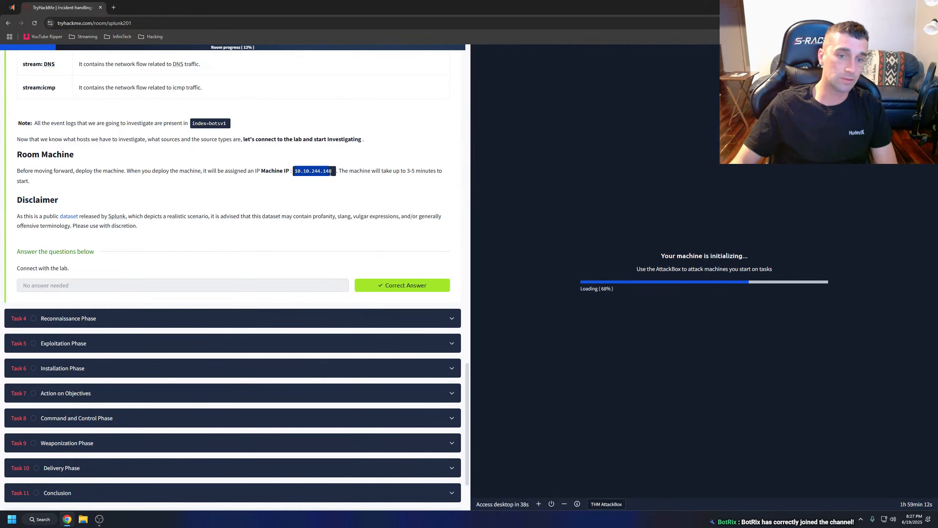
pyautogui.click(107, 318)
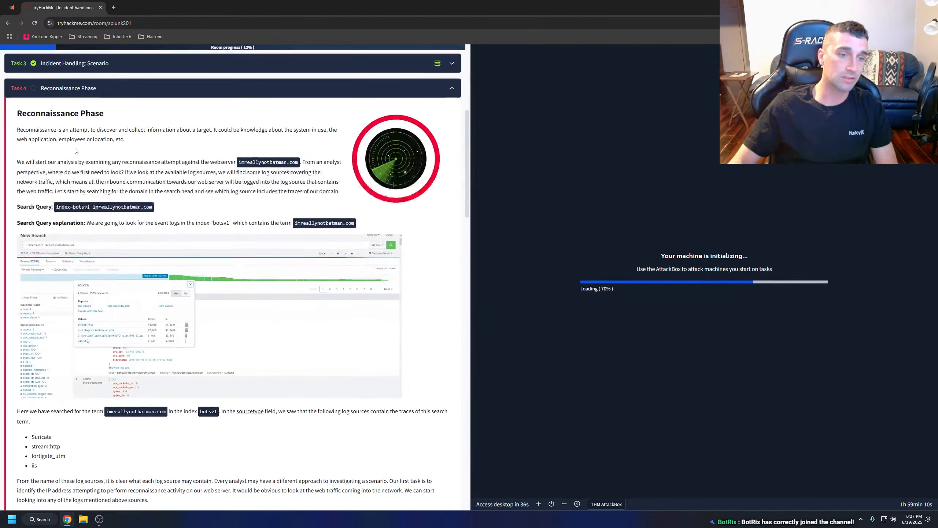
# Copy the target IP address from the Target Machine Information and return to the Task 4 text.
pyautogui.scroll(6, 101, 160)
pyautogui.click(121, 161)
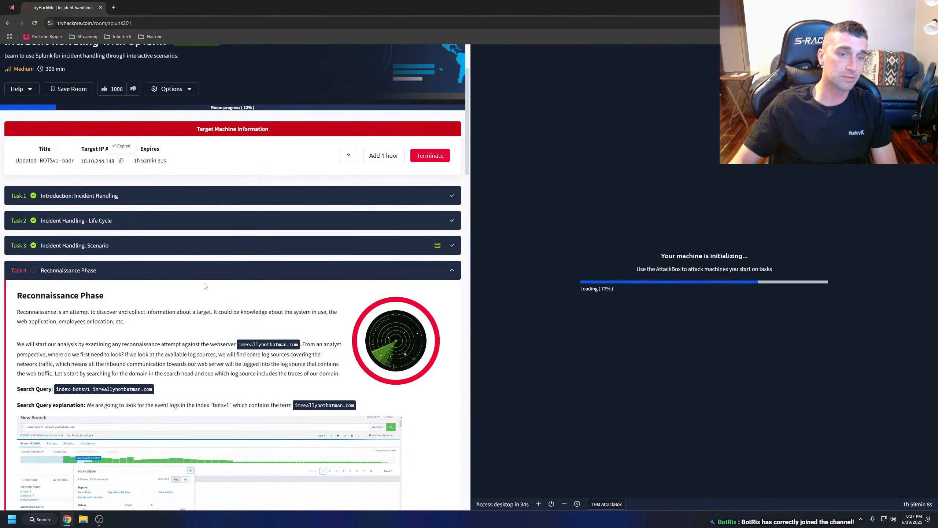
pyautogui.scroll(-4, 209, 297)
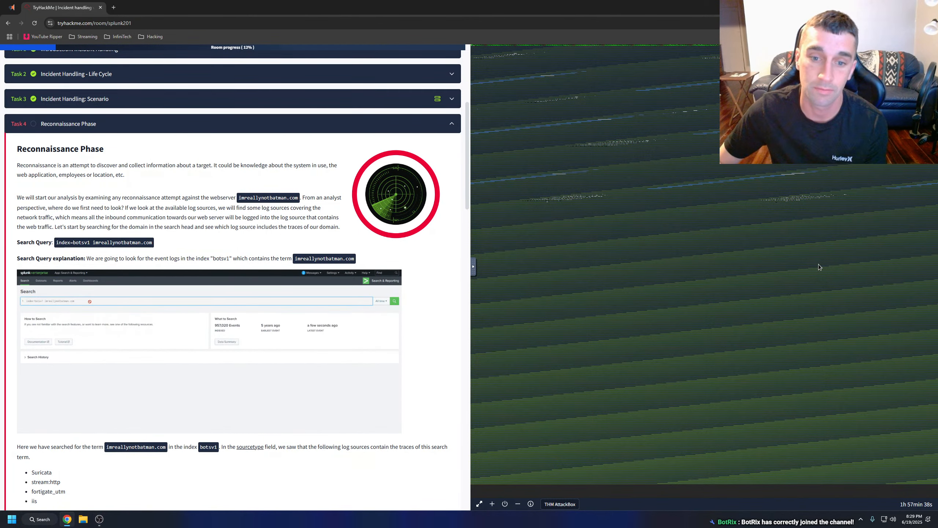
# Open tryhackme.com in a new tab, view the account's profile page, and return to the dashboard to look through it.
pyautogui.click(66, 519)
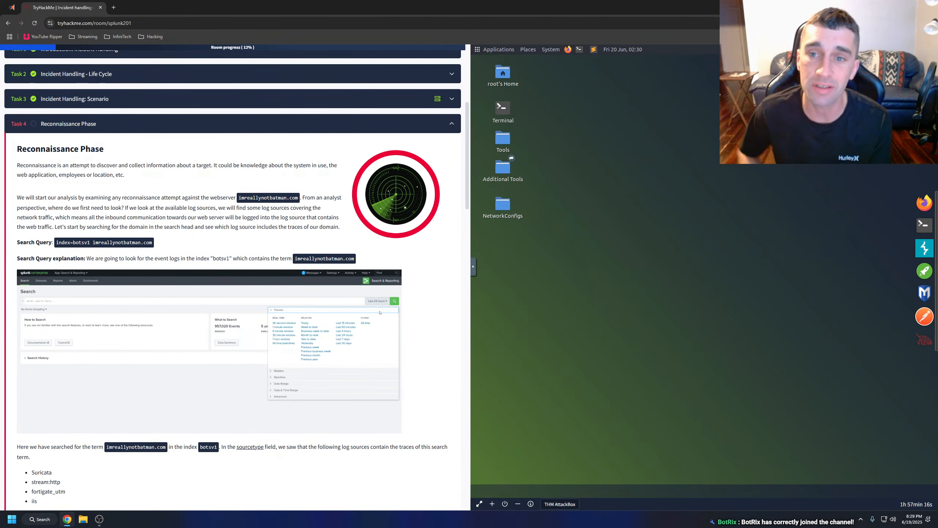
pyautogui.click(115, 8)
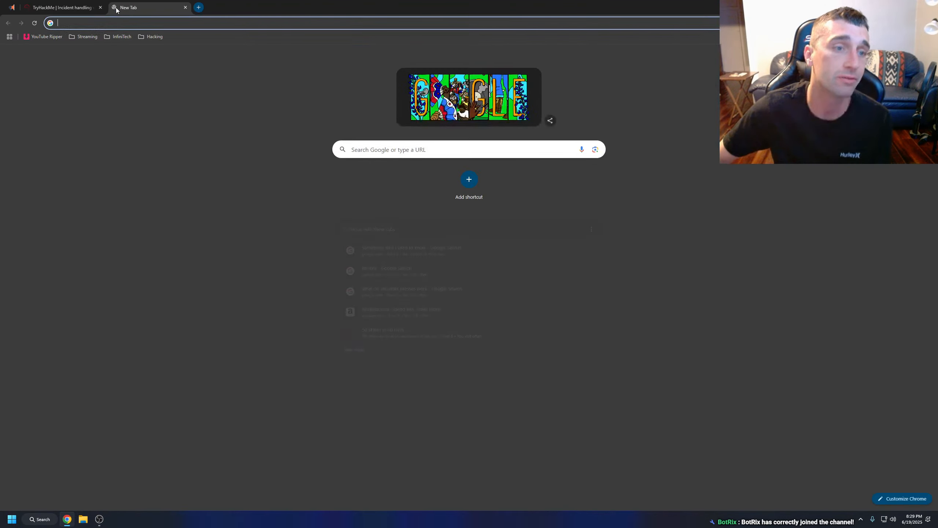
pyautogui.write('tryhackme.com')
pyautogui.press('Return')
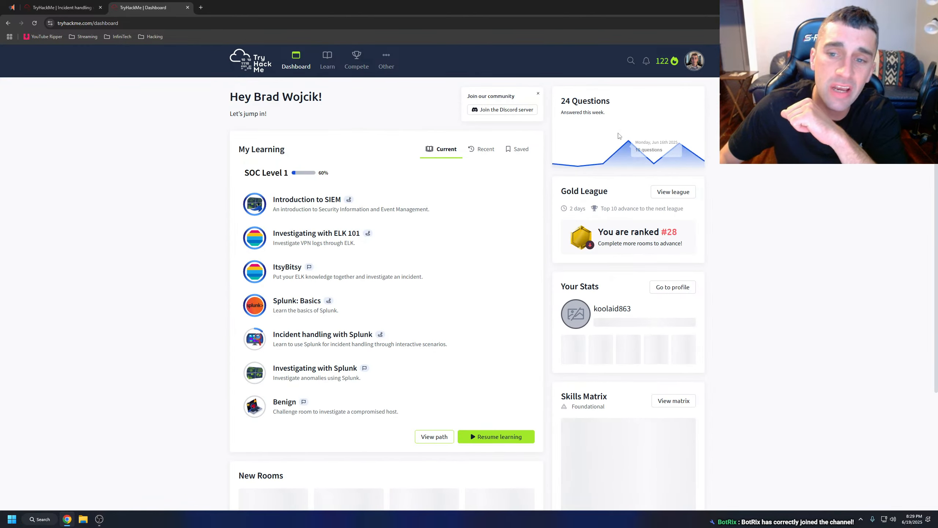
pyautogui.click(694, 61)
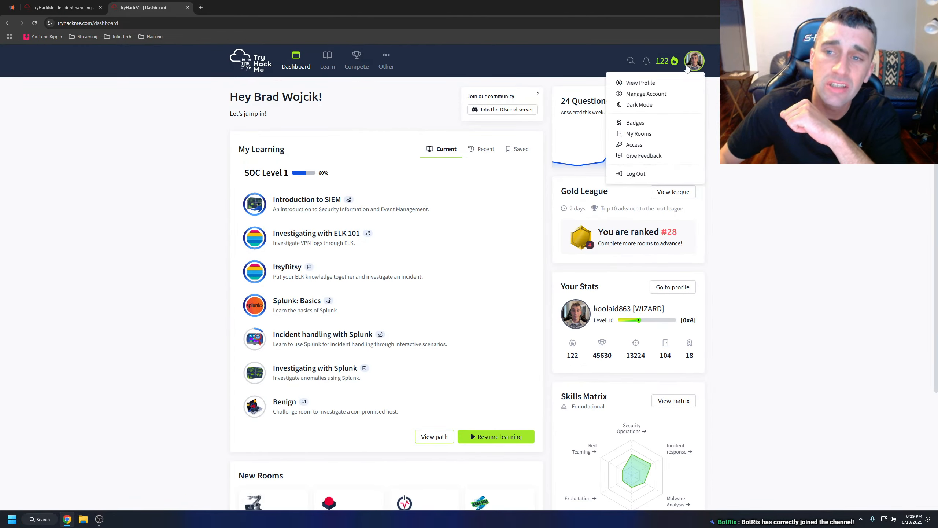
pyautogui.click(652, 84)
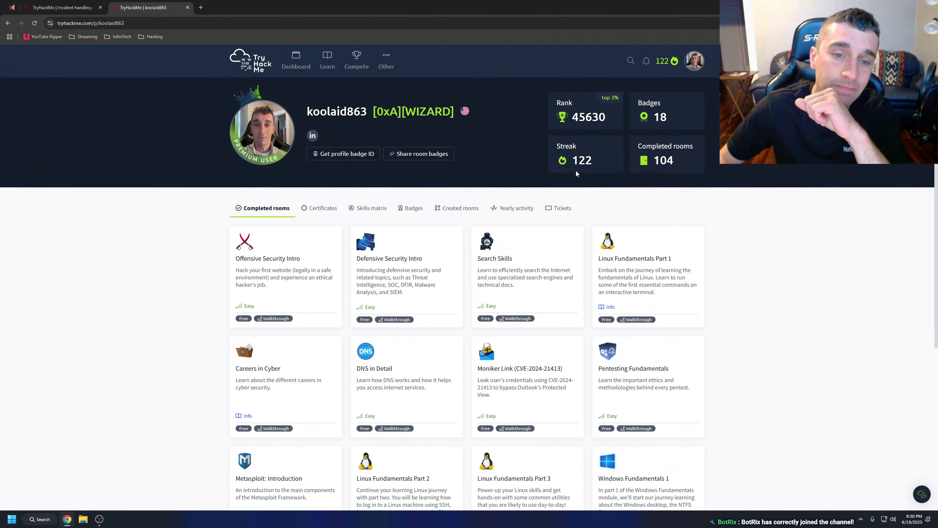
pyautogui.click(295, 62)
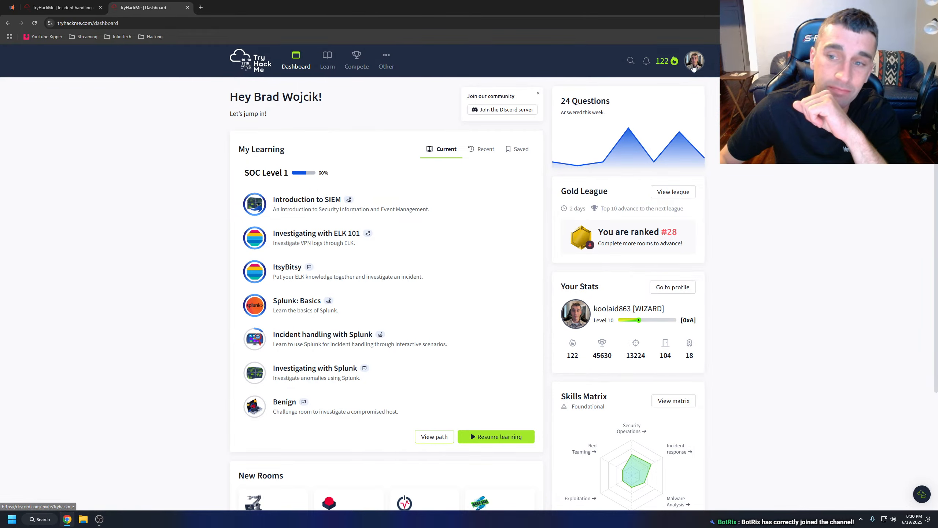
pyautogui.scroll(-5, 702, 203)
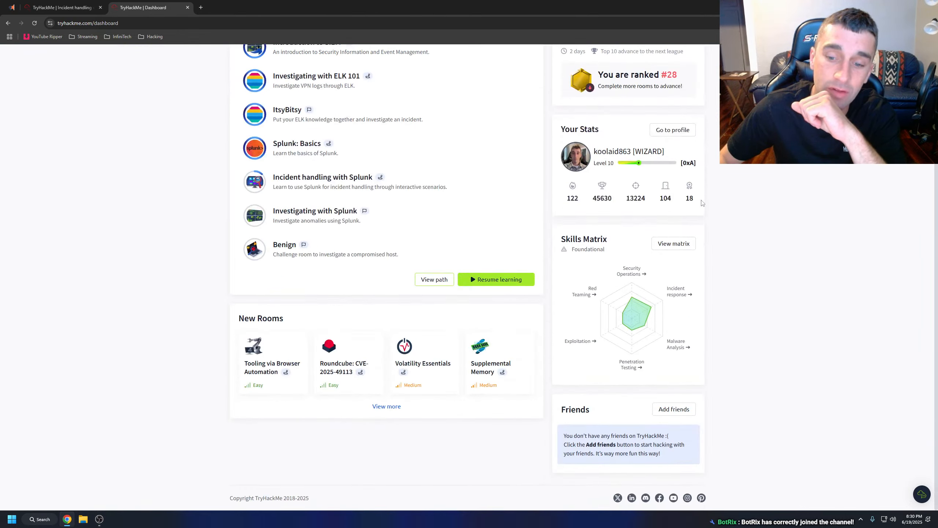
# Run an internet speed test on fast.com, view its detailed metrics and test settings, and close the tab.
pyautogui.click(144, 22)
pyautogui.write('fast.com')
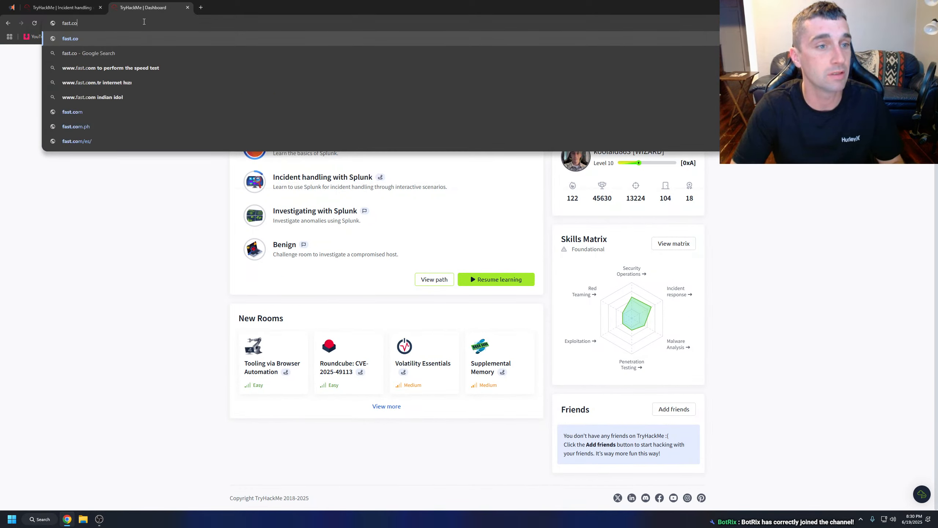
pyautogui.press('Return')
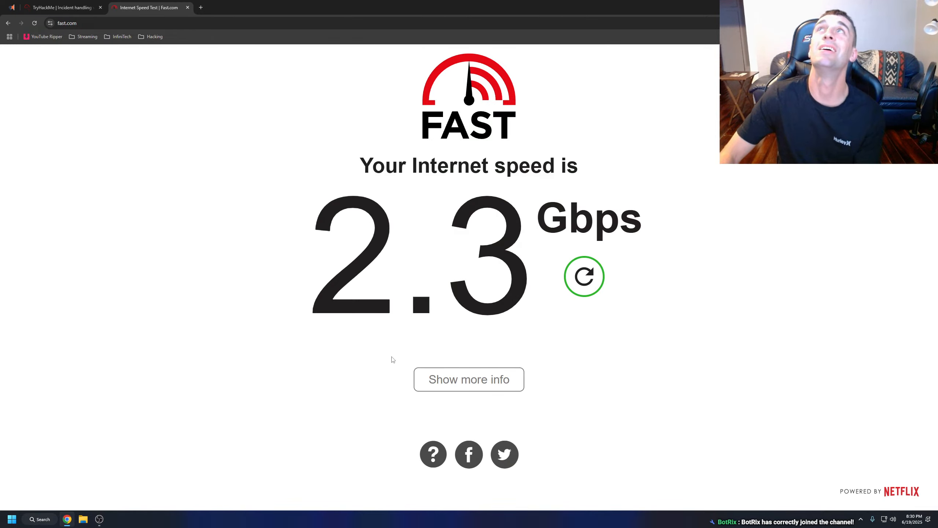
pyautogui.click(488, 374)
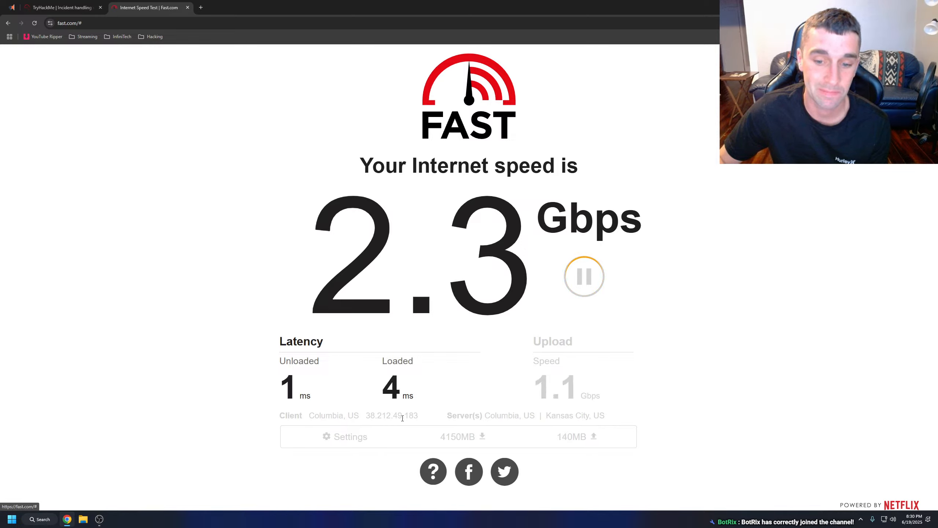
pyautogui.click(347, 439)
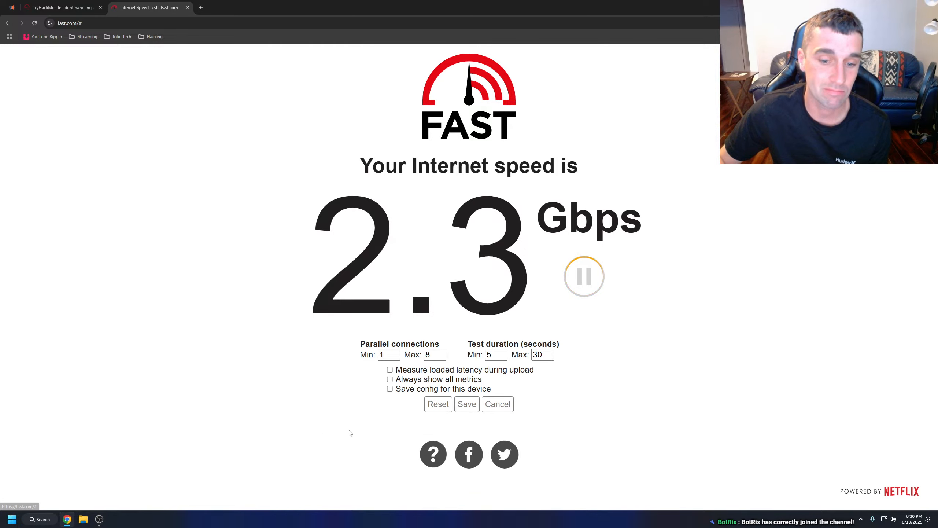
pyautogui.click(187, 8)
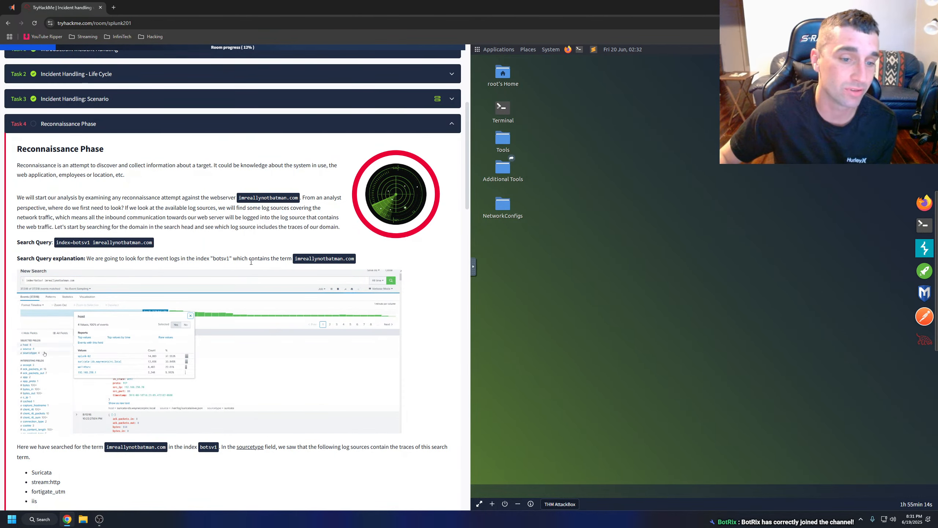
# Enlarge the Splunk search animation in Task 4 to examine the host, source and sourcetype fields, and close the enlarged view.
pyautogui.click(274, 342)
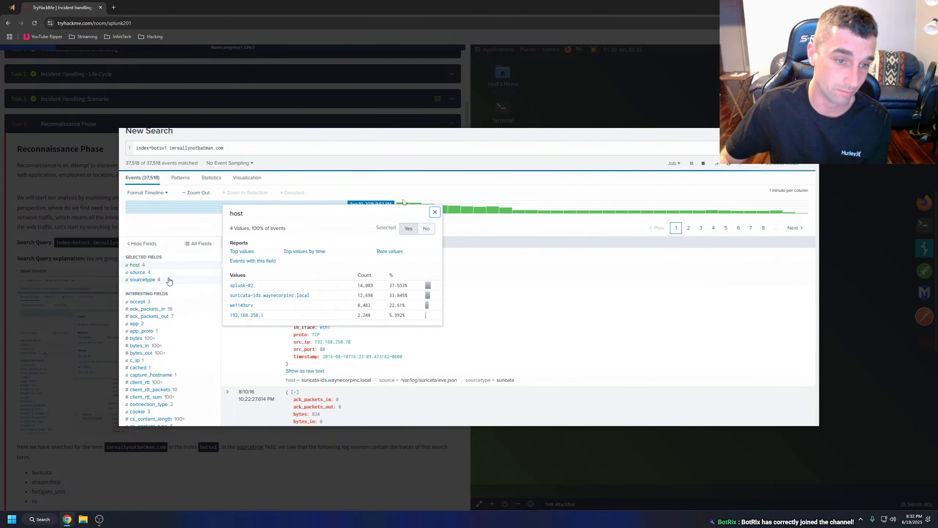
pyautogui.click(543, 106)
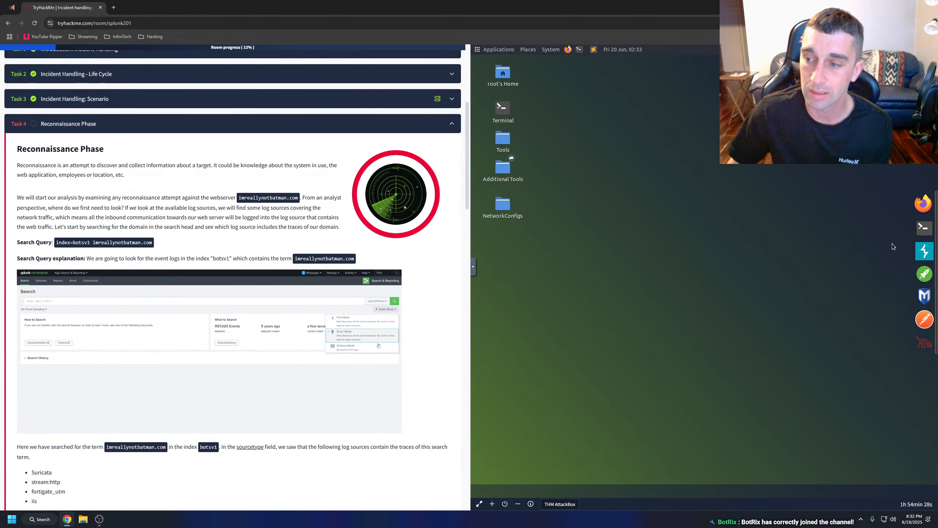
# Terminate the running AttackBox and start a fresh one for the Incident handling with Splunk room.
pyautogui.click(505, 504)
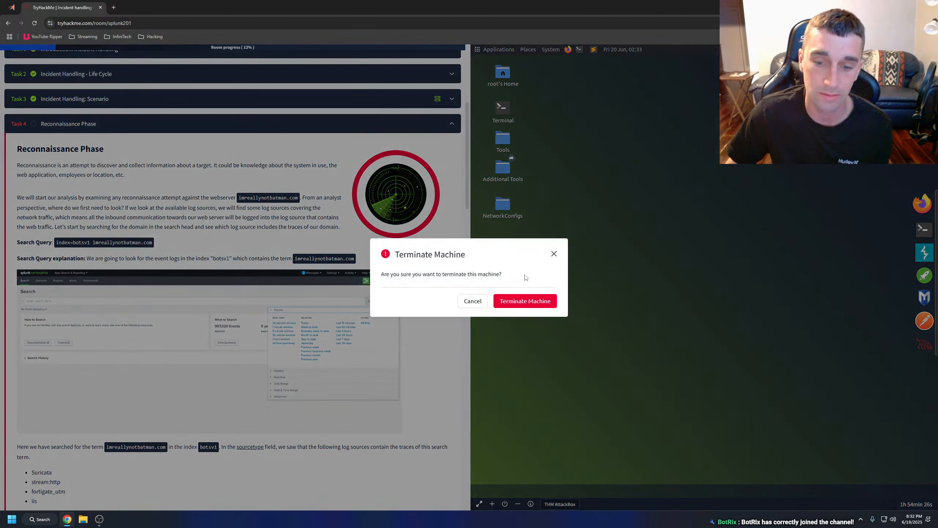
pyautogui.click(525, 301)
pyautogui.scroll(5, 329, 197)
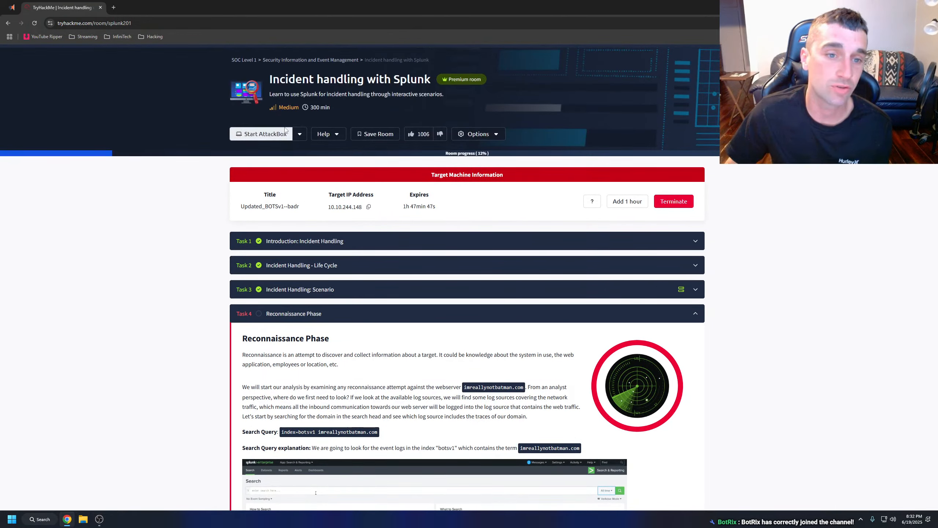
pyautogui.click(269, 134)
pyautogui.scroll(-7, 434, 227)
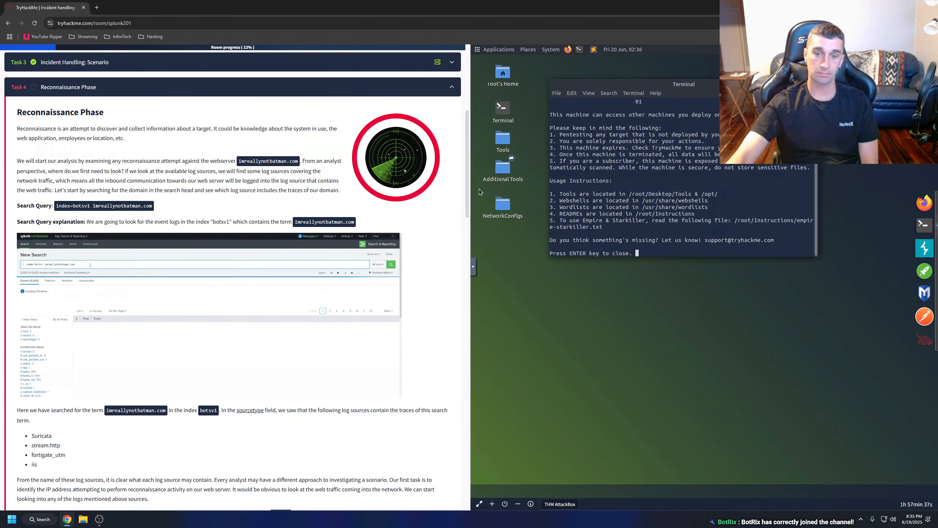
# Dismiss the AttackBox welcome terminal and start a new Firefox session without restoring the previous pages.
pyautogui.press('Return')
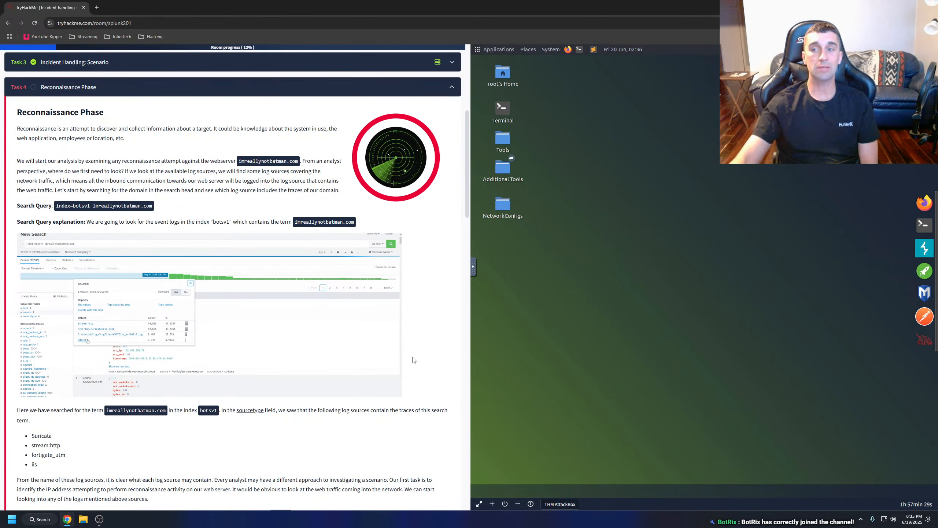
pyautogui.scroll(3, 414, 360)
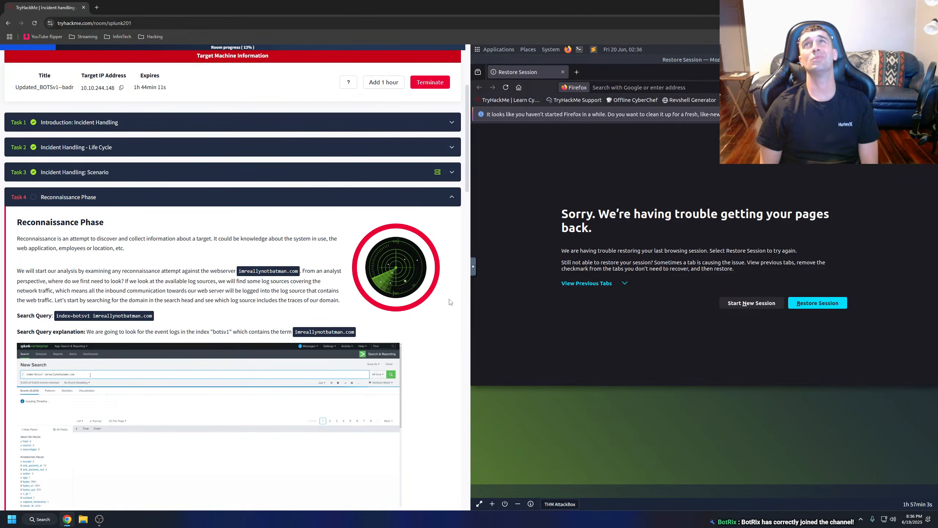
pyautogui.click(754, 306)
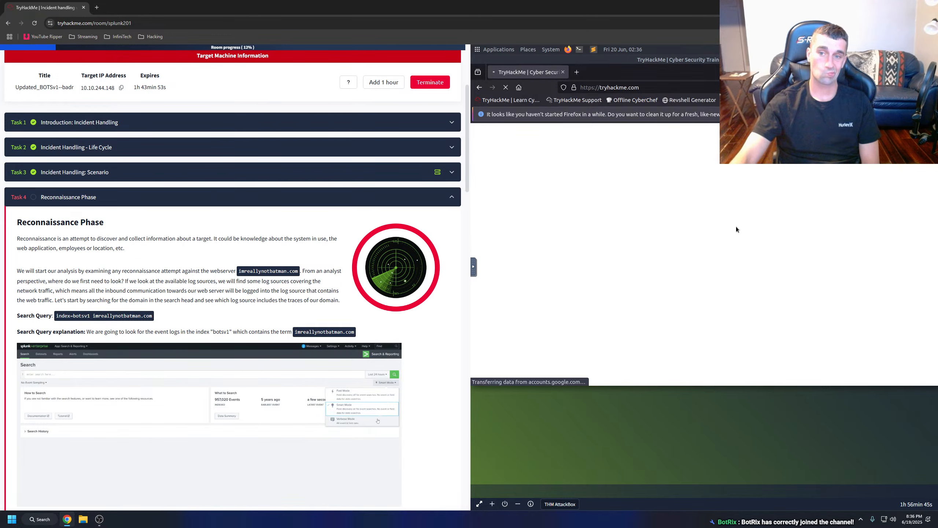
pyautogui.scroll(-5, 345, 277)
pyautogui.scroll(4, 346, 277)
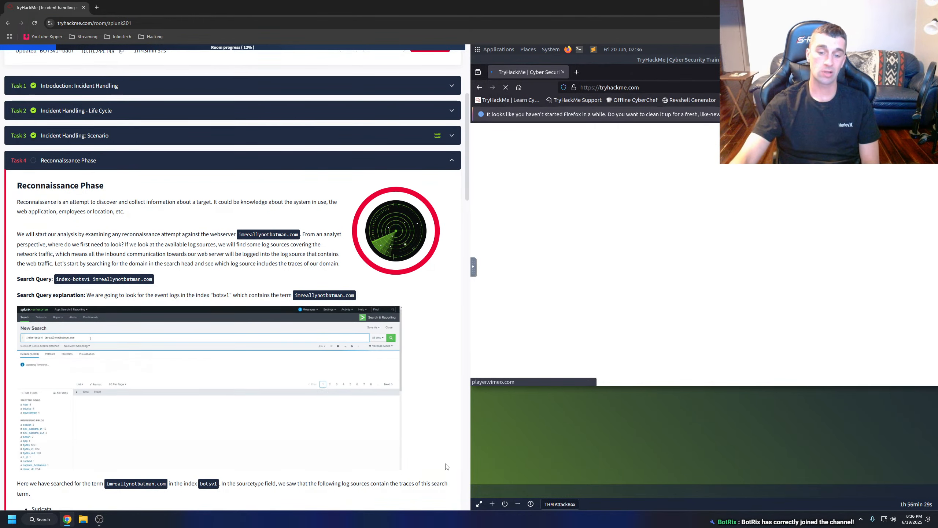
# Terminate the AttackBox, connect through OpenVPN GUI on the local machine, and return to the room in Chrome.
pyautogui.click(505, 504)
pyautogui.click(534, 303)
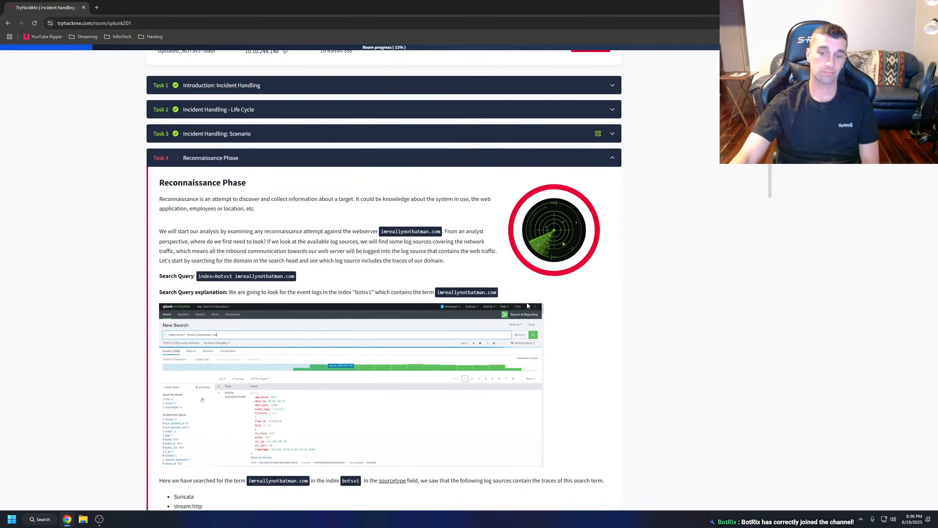
pyautogui.click(67, 519)
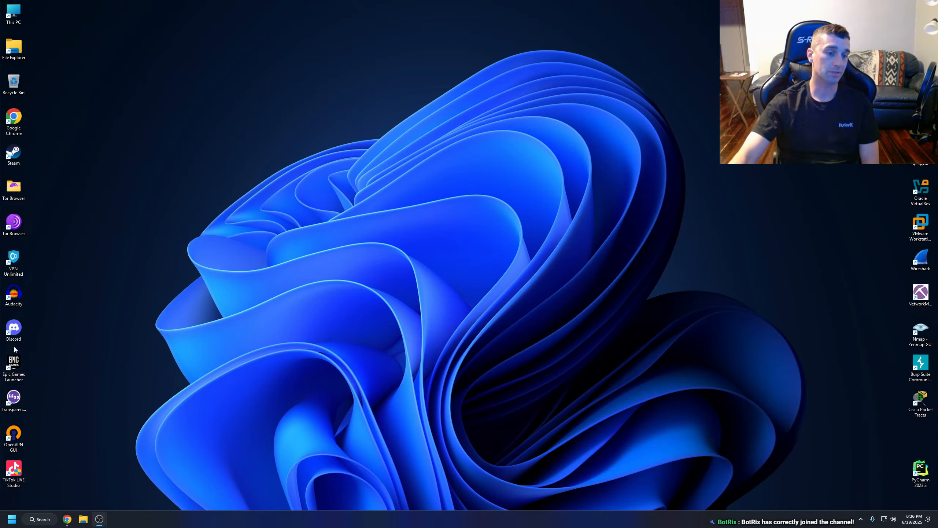
pyautogui.doubleClick(15, 443)
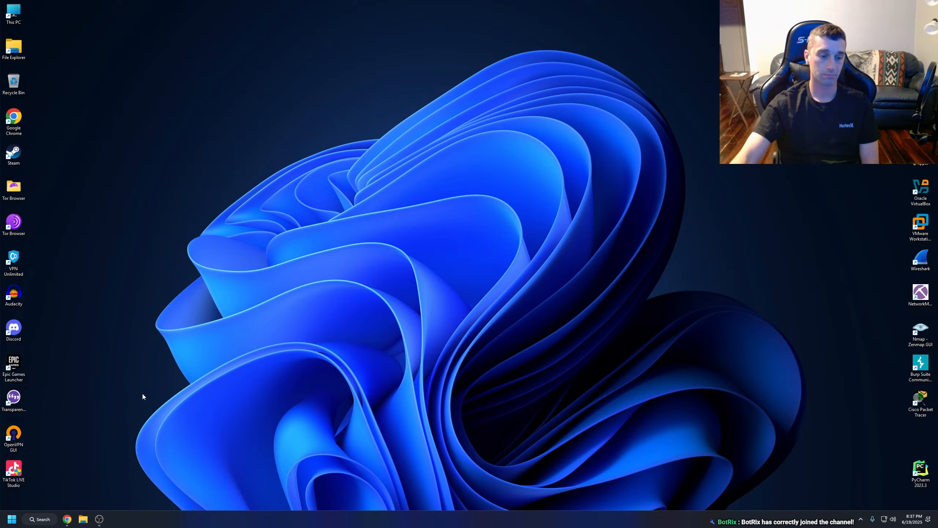
pyautogui.click(861, 520)
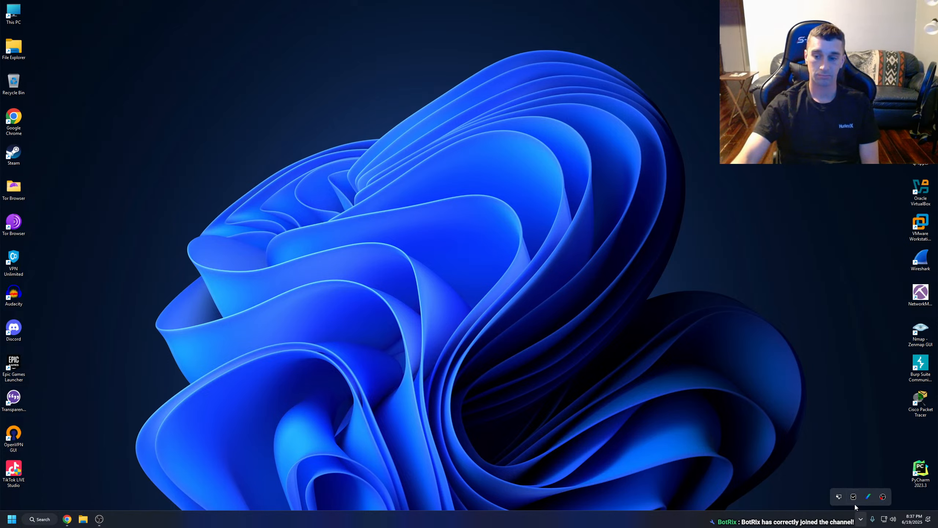
pyautogui.doubleClick(842, 498)
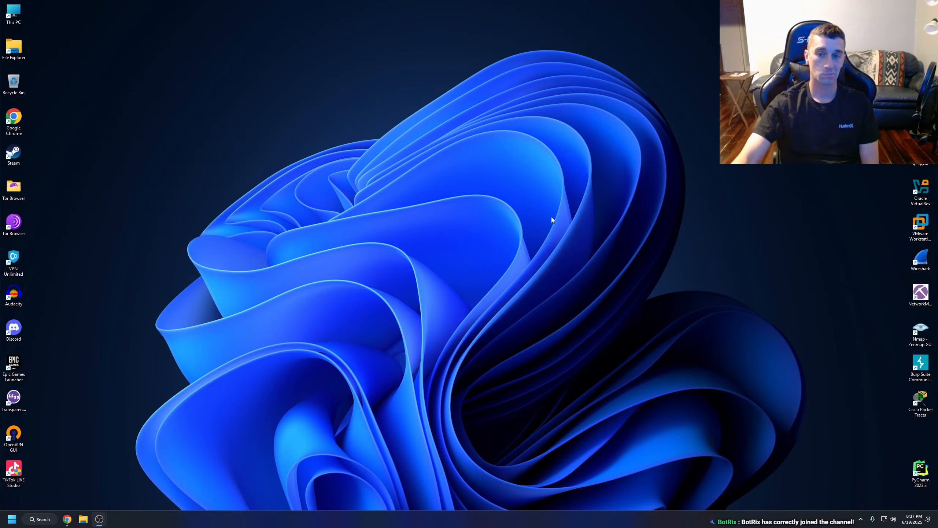
pyautogui.click(67, 519)
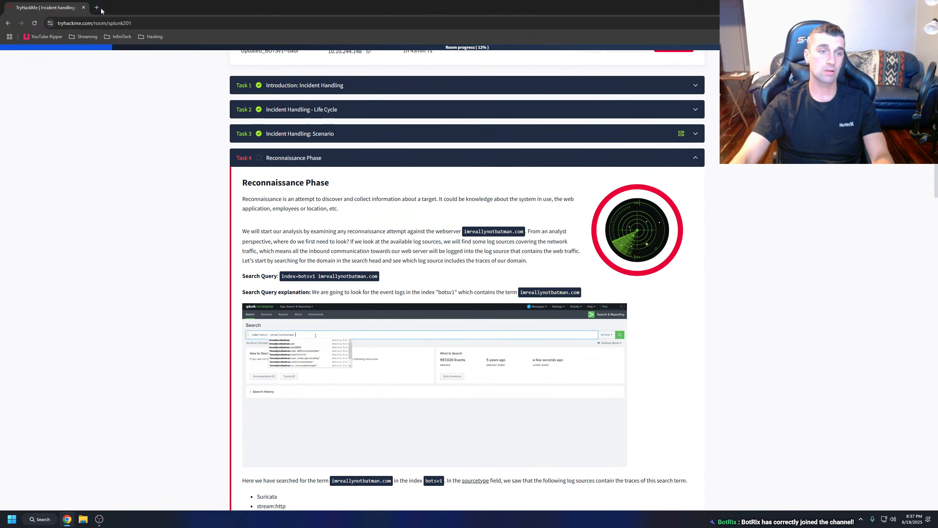
# Try to load the copied target IP 10.10.244.148 in a separate browser window, reload it, and close the window.
pyautogui.click(97, 7)
pyautogui.moveTo(126, 8); pyautogui.dragTo(203, 132)
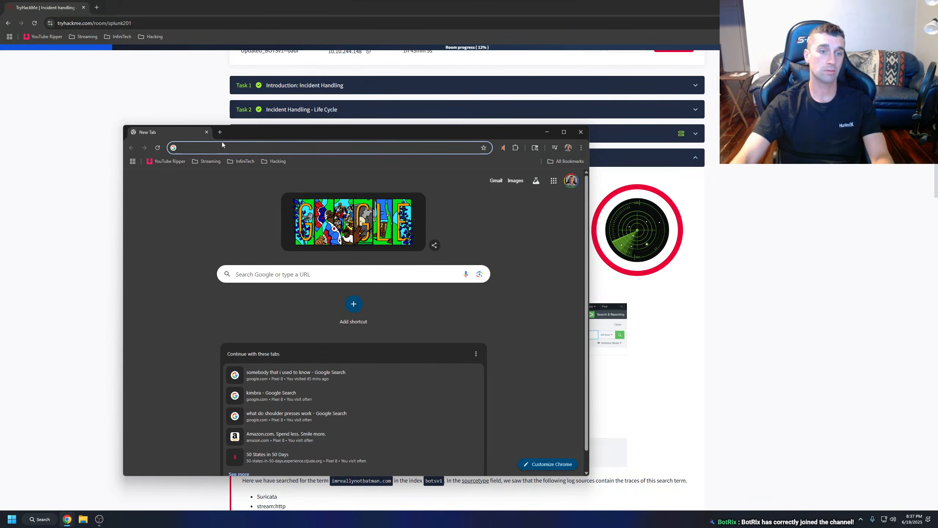
pyautogui.write('10.10.244.148')
pyautogui.press('Return')
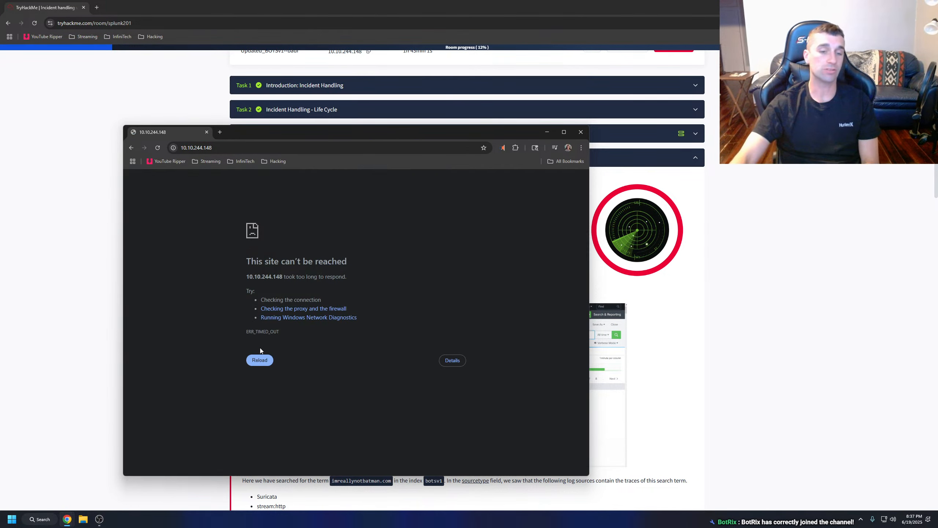
pyautogui.click(269, 357)
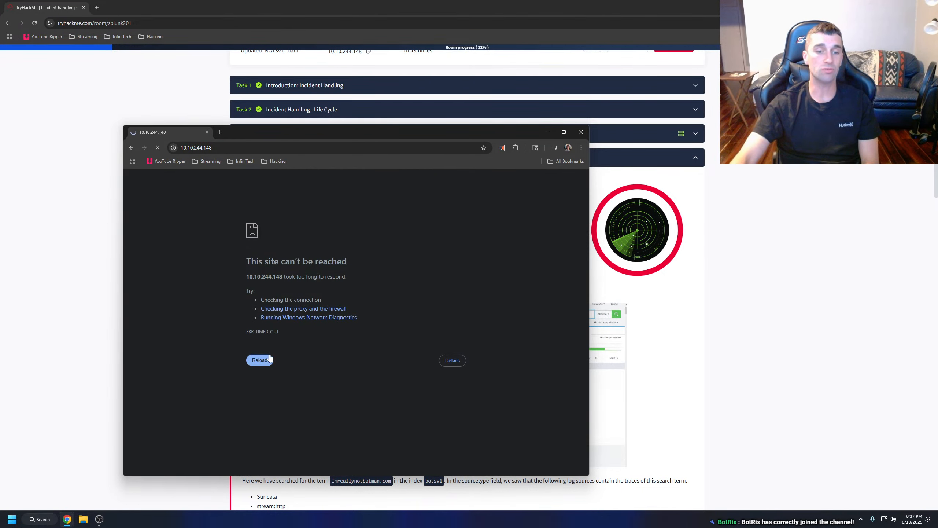
pyautogui.click(580, 132)
# Copy the target IP address from the Target Machine Information again and load 10.10.244.148 in a separate browser window.
pyautogui.scroll(3, 407, 111)
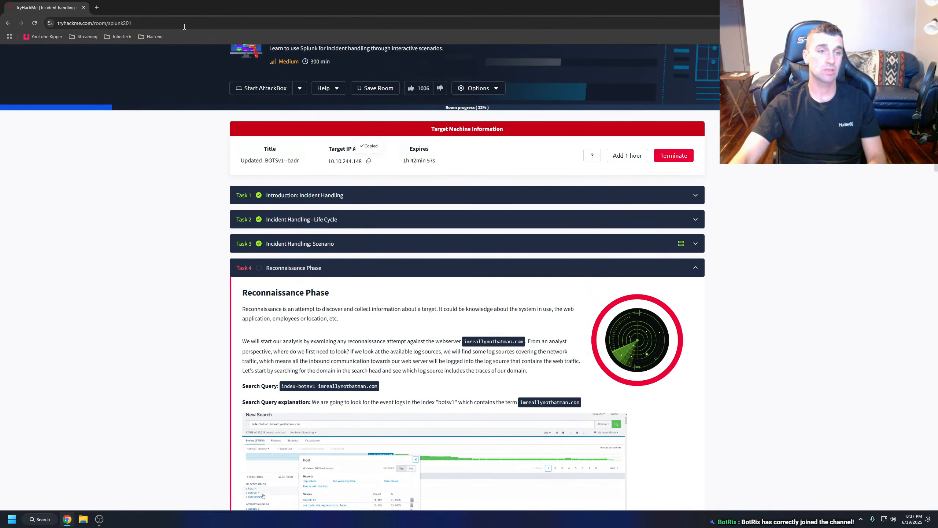
pyautogui.click(96, 8)
pyautogui.moveTo(97, 8); pyautogui.dragTo(145, 115)
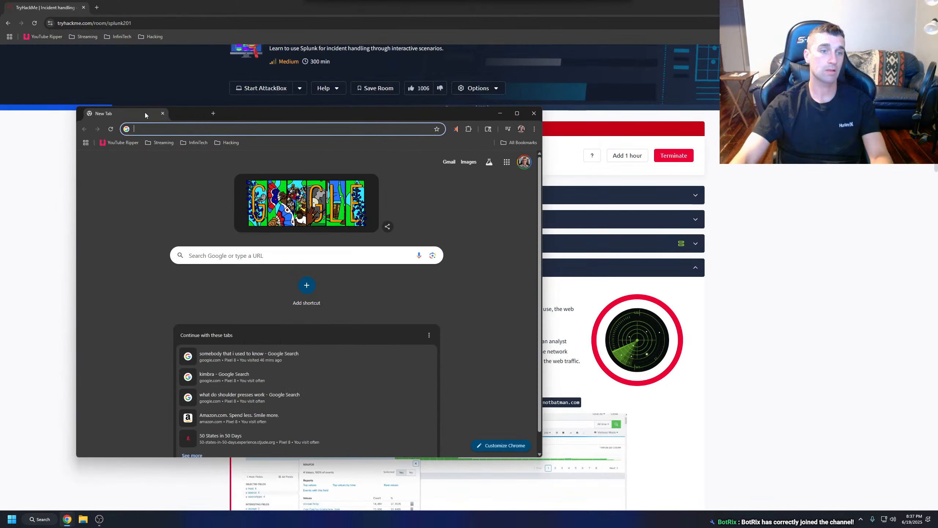
pyautogui.write('10.10.244.148')
pyautogui.press('Return')
pyautogui.click(226, 337)
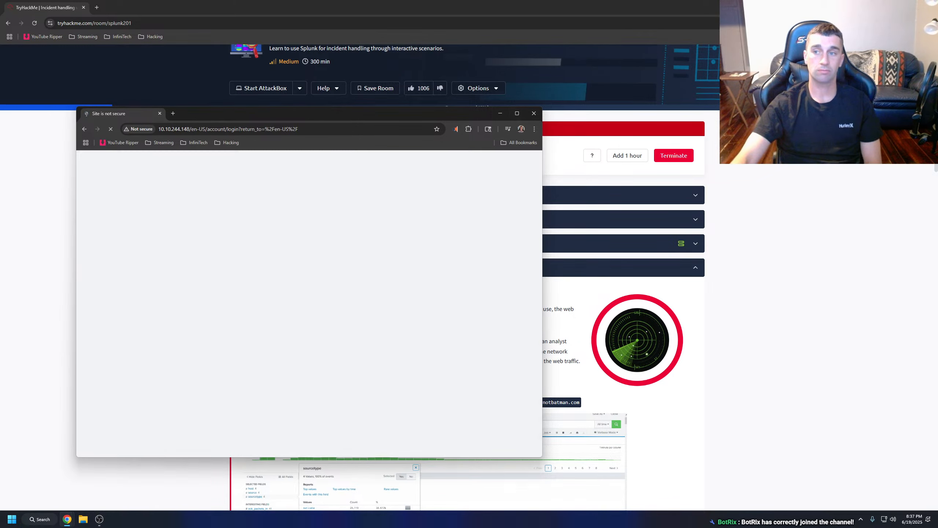
# Arrange the TryHackMe room window and the target machine's window side by side, each filling half the screen.
pyautogui.click(912, 7)
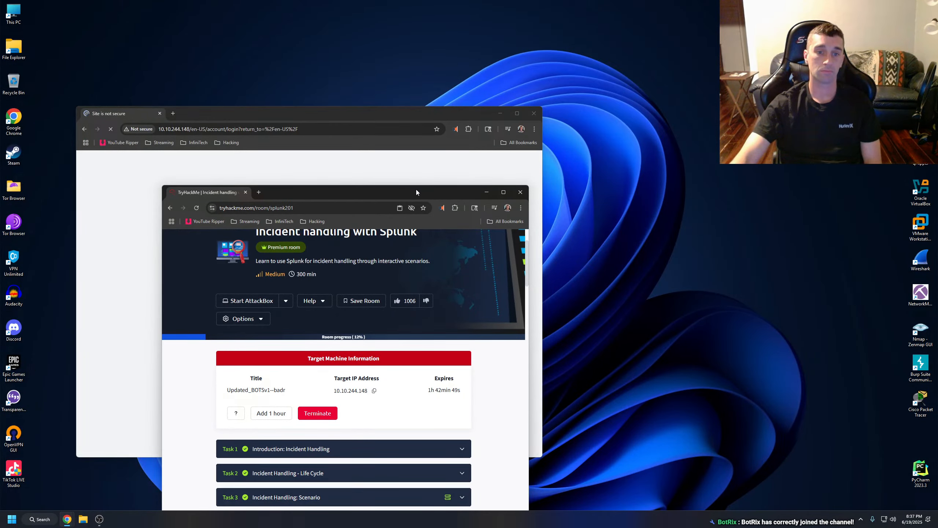
pyautogui.moveTo(428, 114); pyautogui.dragTo(937, 88)
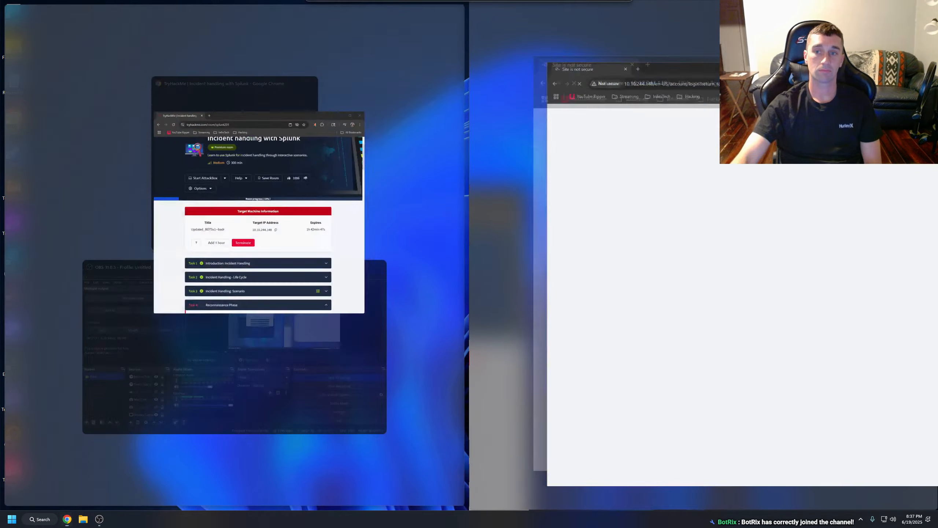
pyautogui.click(255, 94)
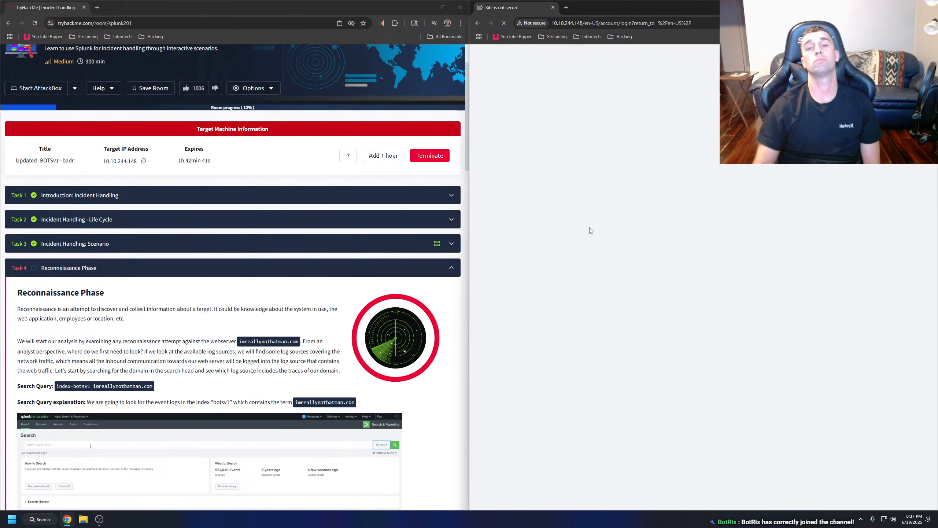
# Run the internet speed test on fast.com twice, each in a new tab beside the target page, closing the tab each time.
pyautogui.click(565, 12)
pyautogui.write('fast.com')
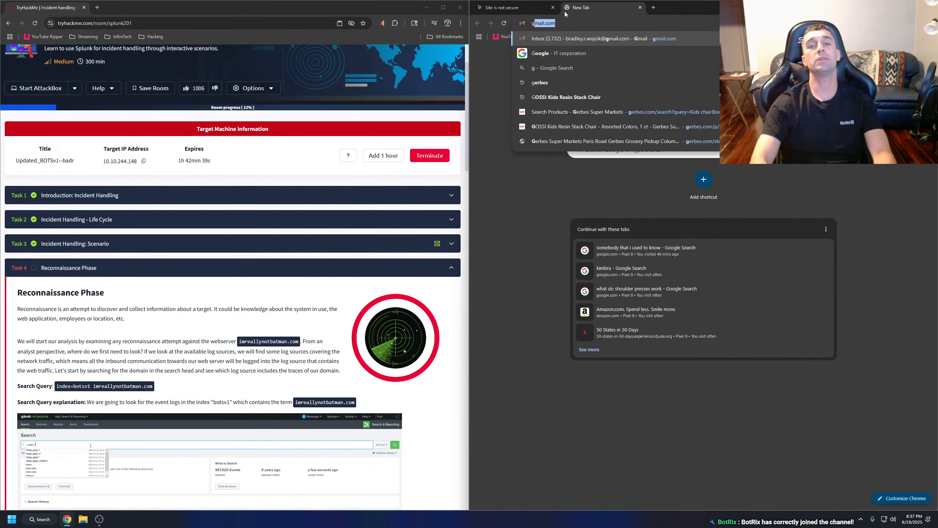
pyautogui.press('Return')
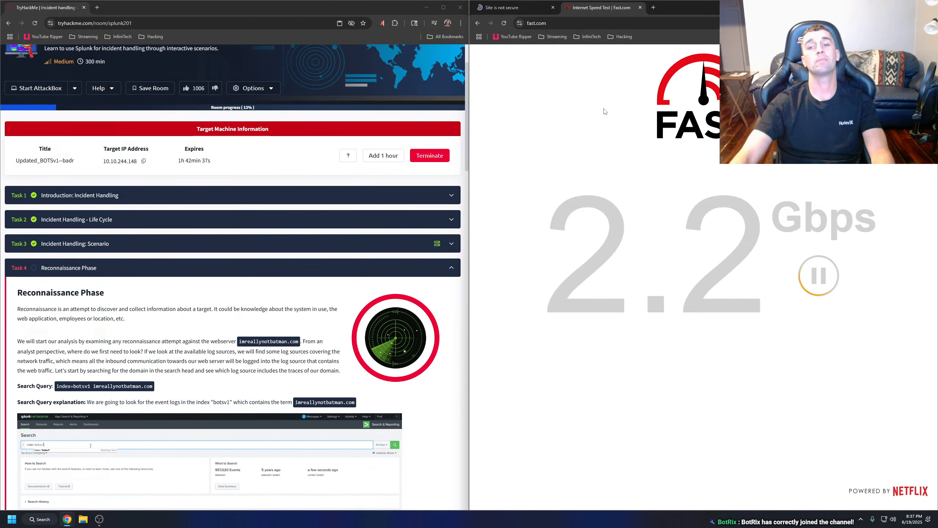
pyautogui.click(640, 7)
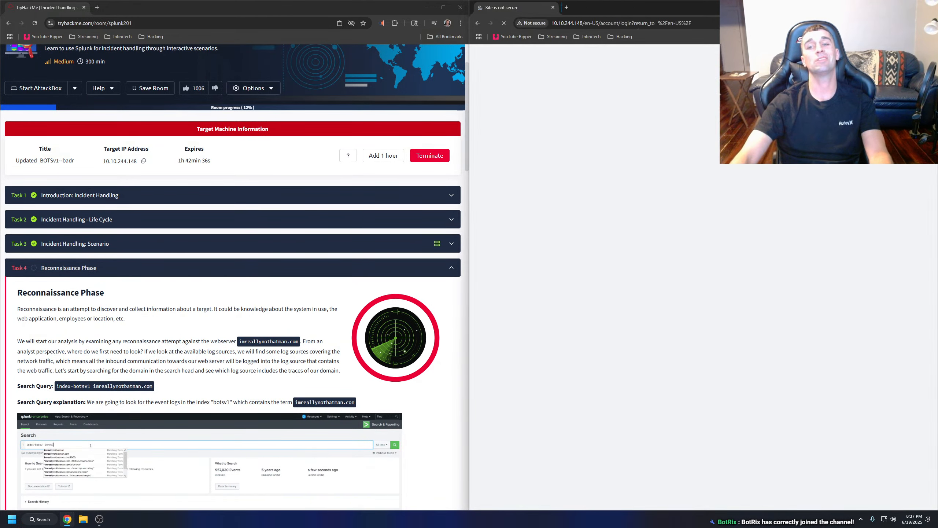
pyautogui.click(565, 7)
pyautogui.write('fast.com')
pyautogui.press('Return')
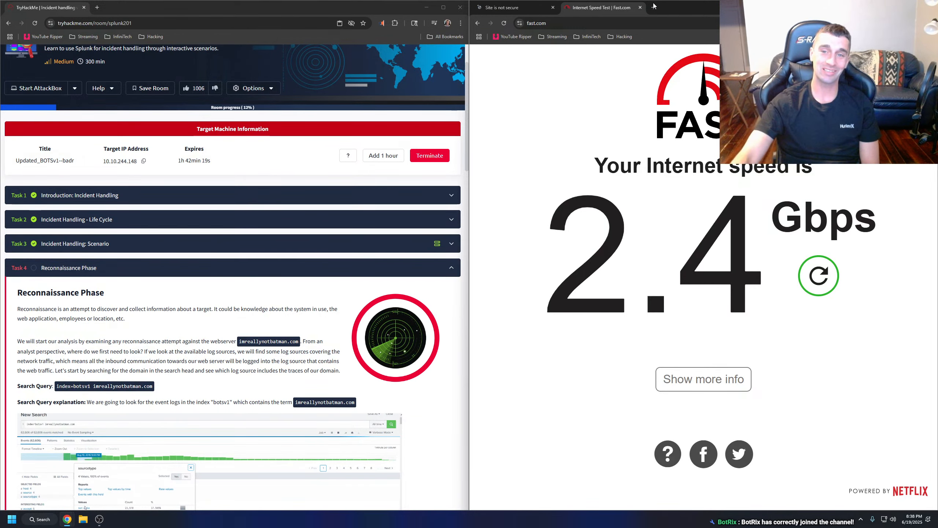
pyautogui.click(641, 7)
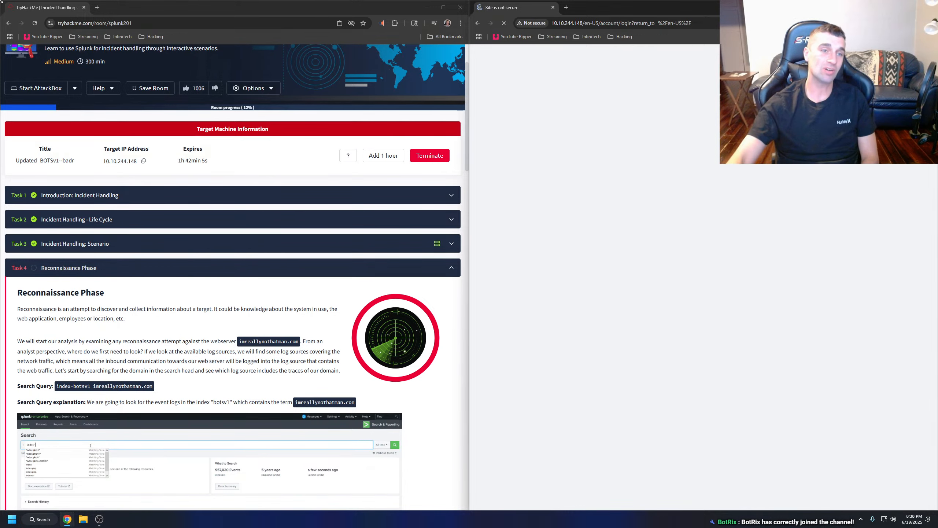
# Search Google for "is tryhackme.com down" in a new tab and open Downdetector's TryHackMe status page.
pyautogui.click(565, 8)
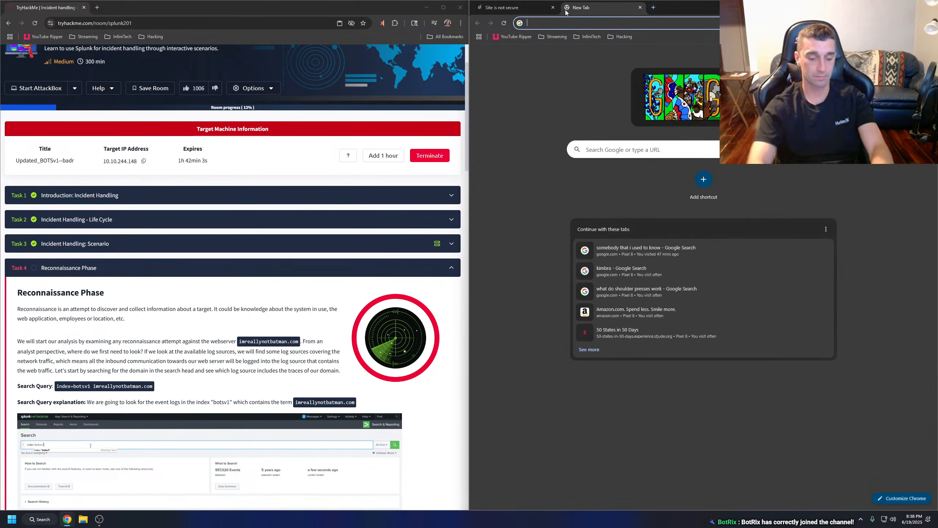
pyautogui.write('is tryhackme.com do')
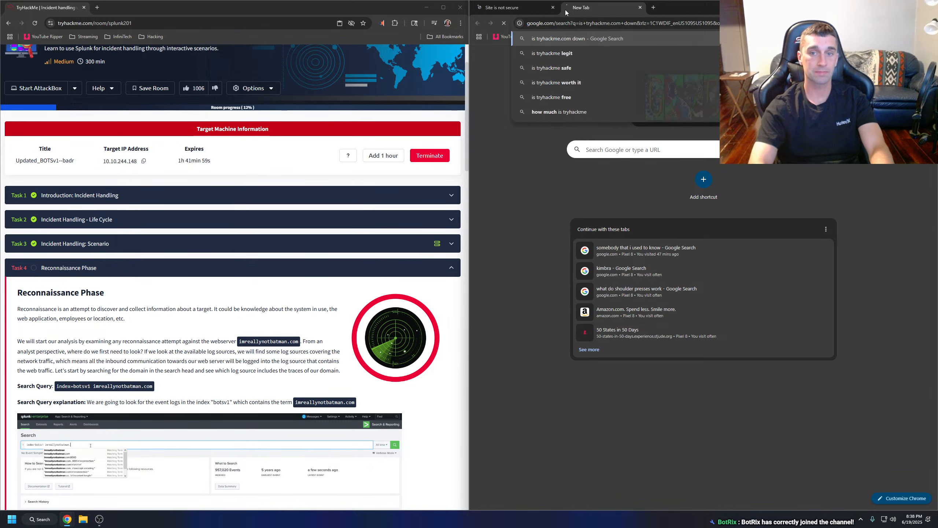
pyautogui.press('Return')
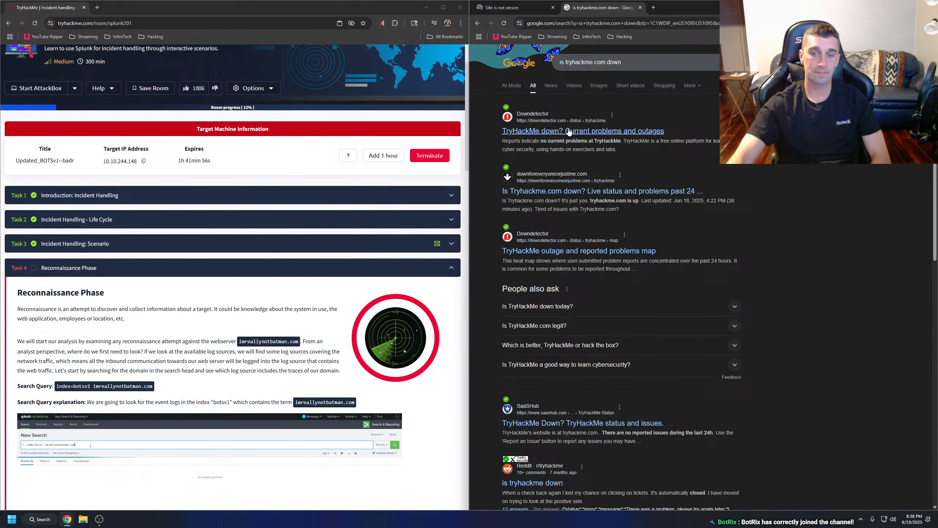
pyautogui.click(569, 132)
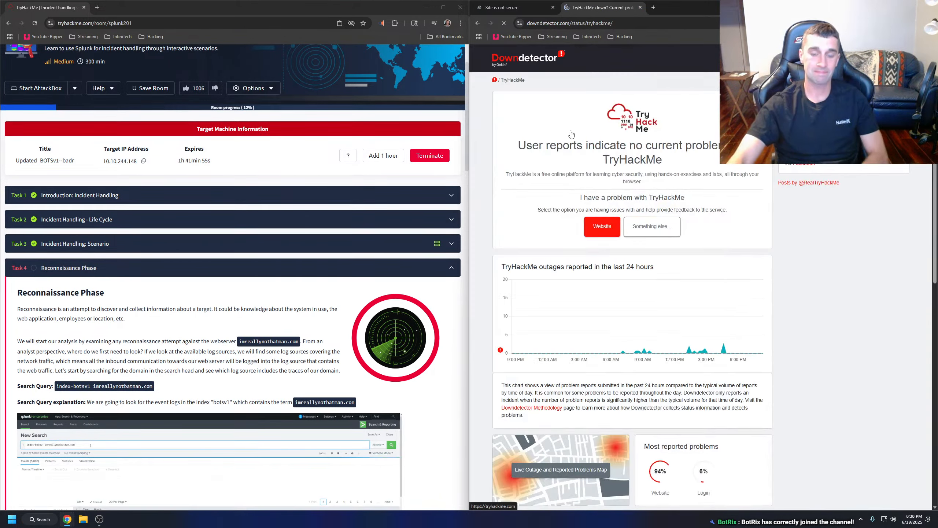
# Examine the TryHackMe outage chart on Downdetector, submit a "Something else" problem report for App, and dismiss the confirmation.
pyautogui.scroll(-4, 720, 352)
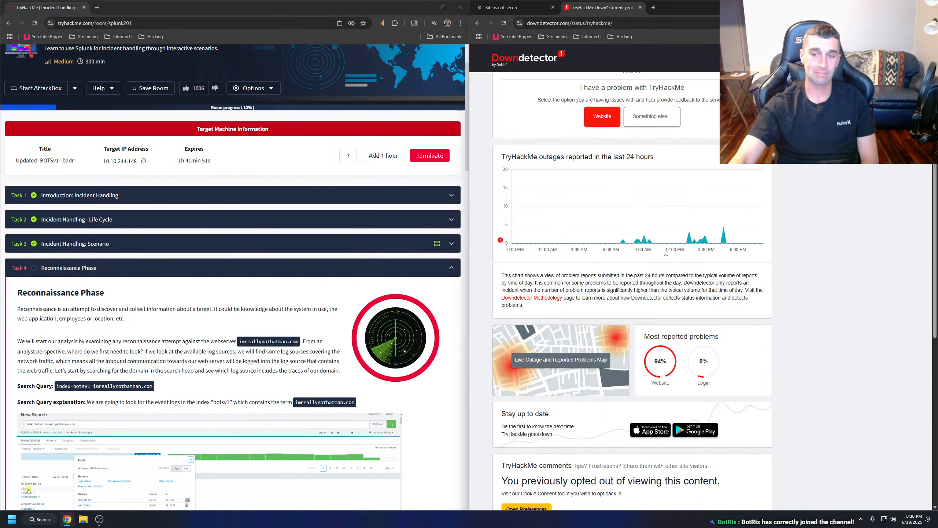
pyautogui.moveTo(699, 246)
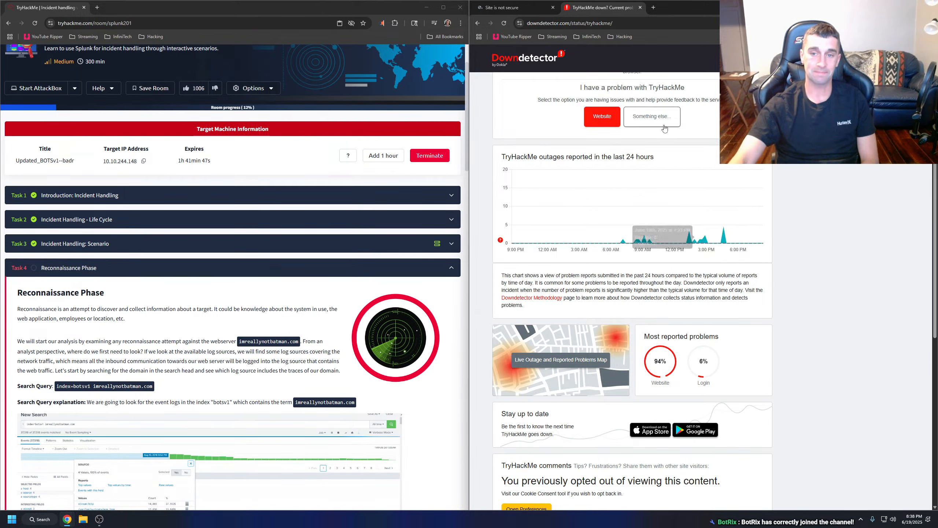
pyautogui.scroll(1, 647, 145)
pyautogui.scroll(1, 648, 145)
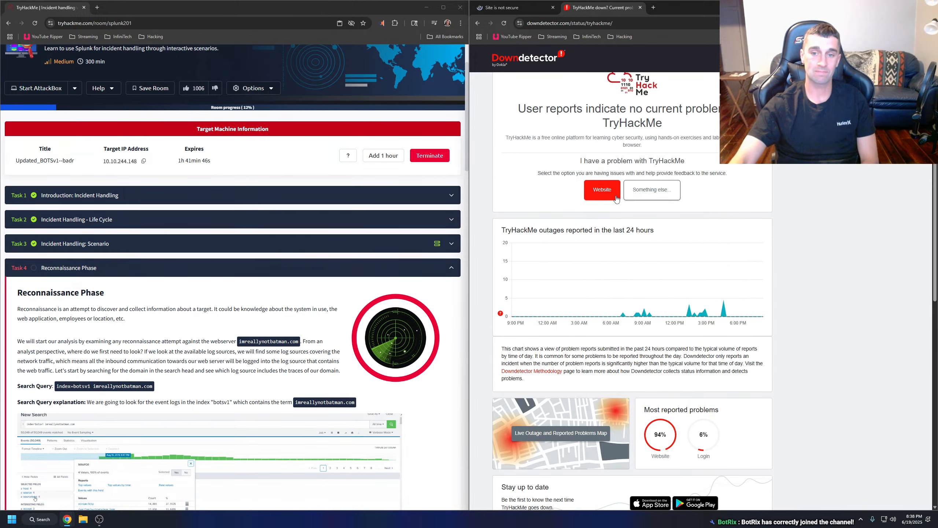
pyautogui.click(658, 189)
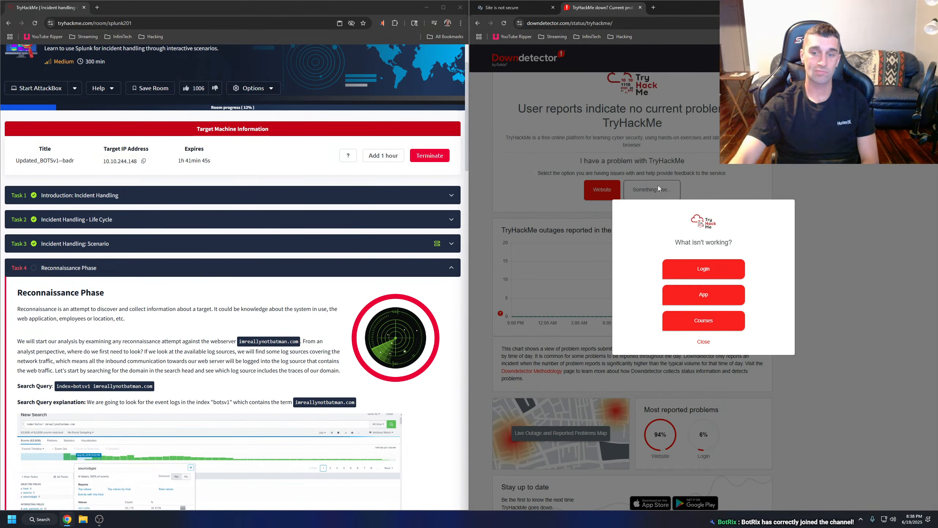
pyautogui.click(703, 299)
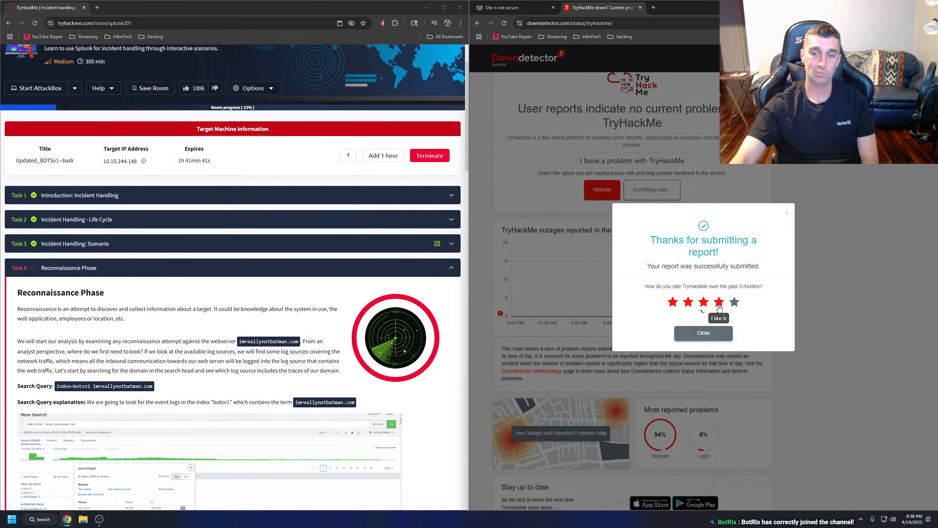
pyautogui.click(714, 333)
# Load 10.10.244.148 in the Downdetector tab and close the older tab holding the target page.
pyautogui.click(531, 8)
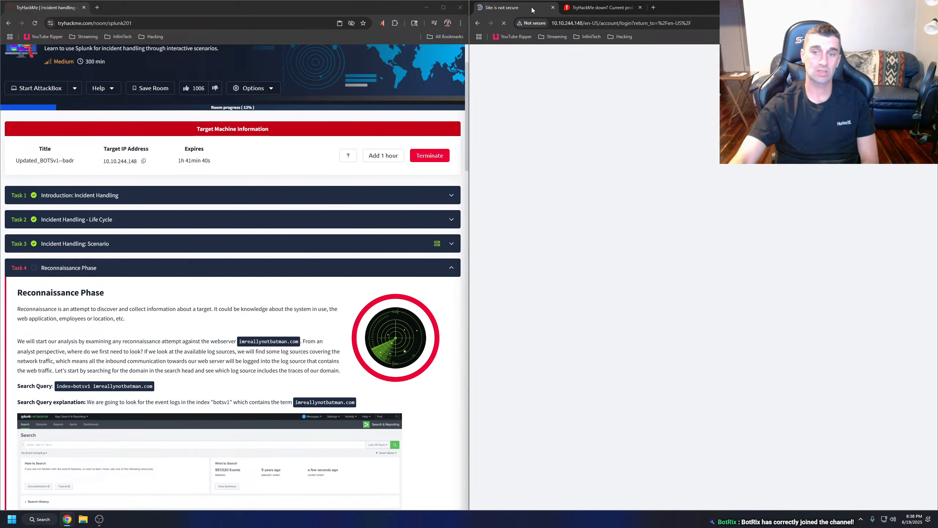
pyautogui.click(571, 9)
pyautogui.click(559, 23)
pyautogui.write('10.10.244.148')
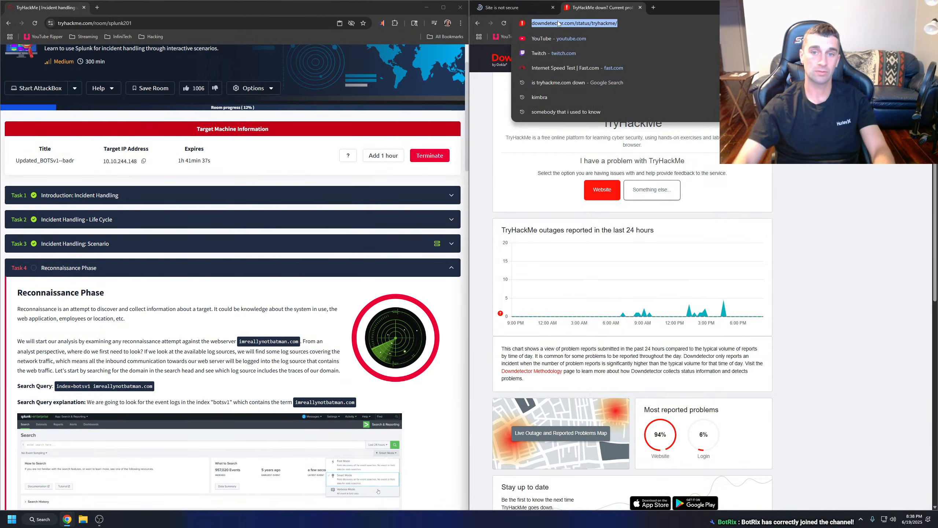
pyautogui.press('Return')
pyautogui.click(553, 7)
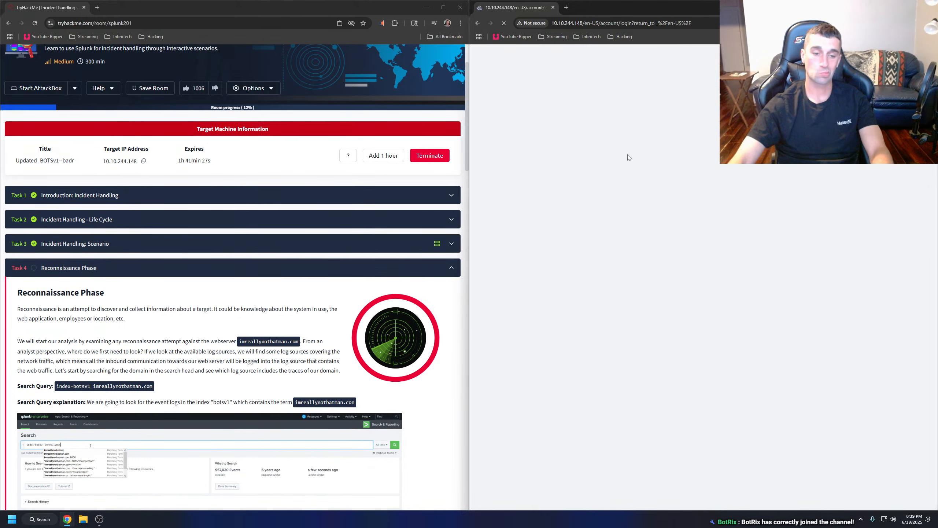
# Open the OpenVPN connection status, inspect its log, copy the assigned IP 10.21.118.124, and minimise the status window.
pyautogui.click(861, 521)
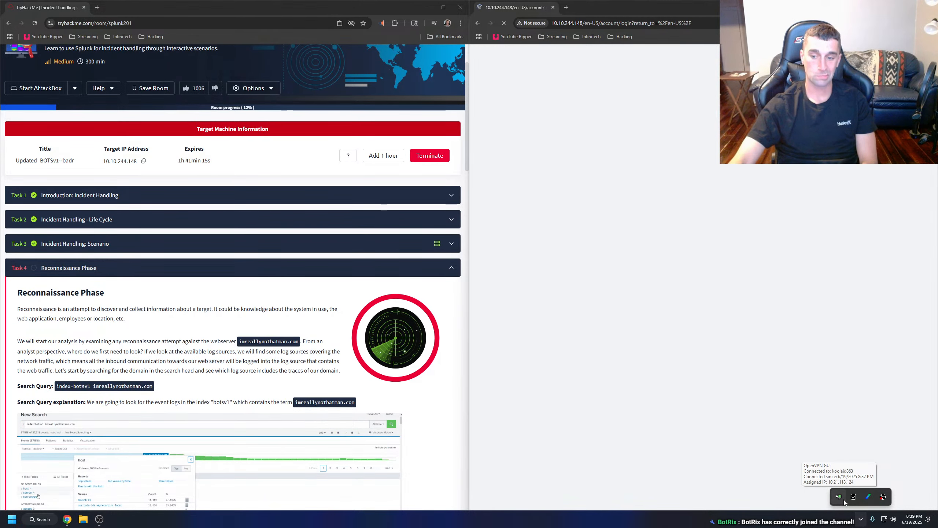
pyautogui.doubleClick(844, 499)
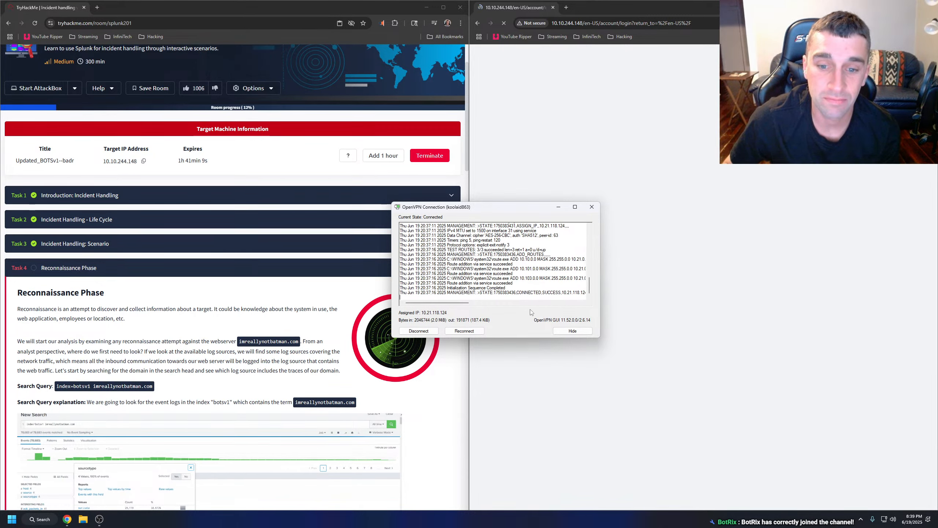
pyautogui.moveTo(465, 305); pyautogui.dragTo(479, 305)
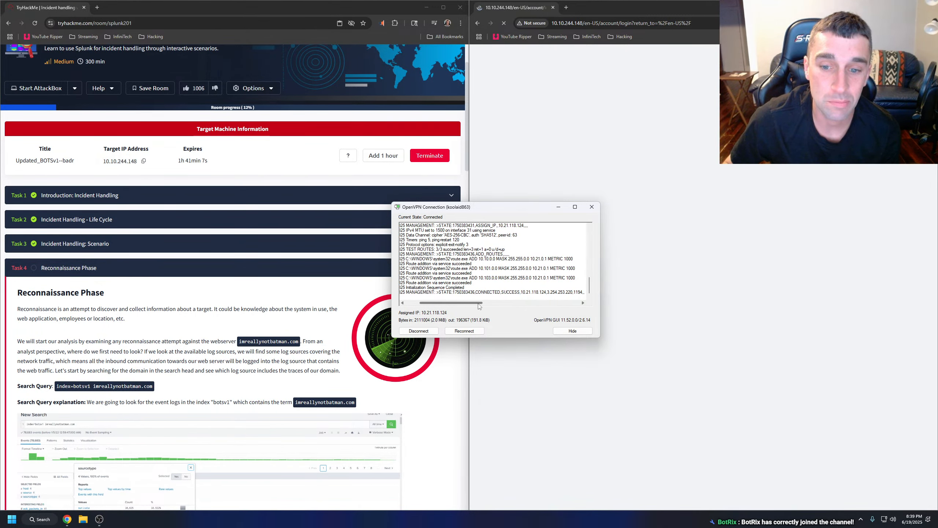
pyautogui.click(861, 519)
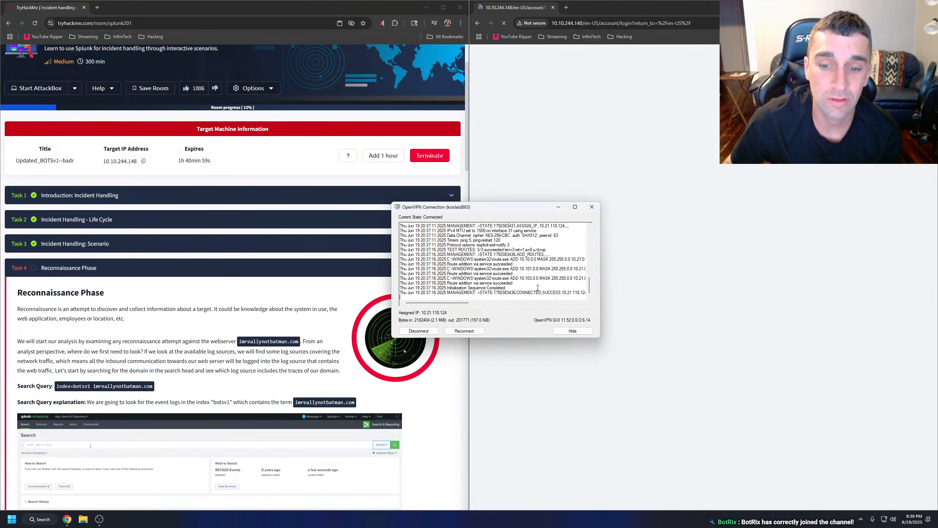
pyautogui.moveTo(583, 295); pyautogui.dragTo(585, 294)
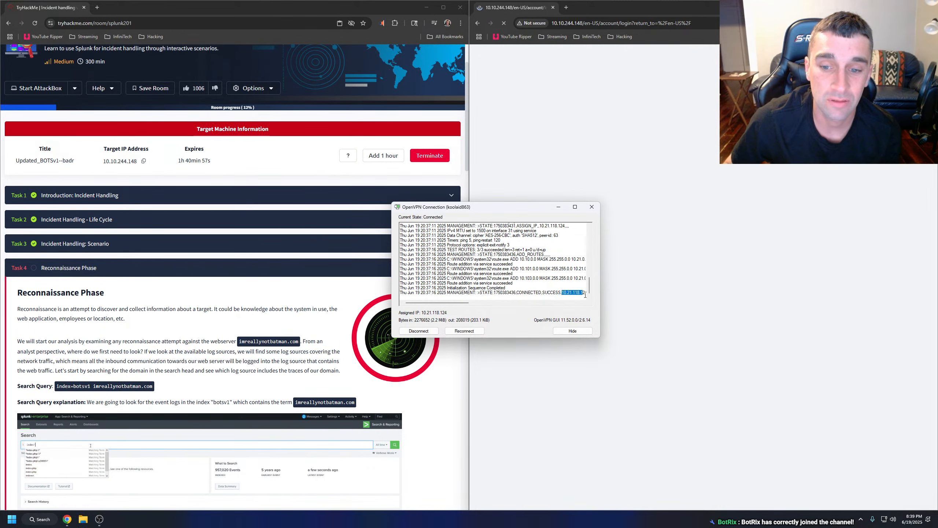
pyautogui.moveTo(443, 303); pyautogui.dragTo(450, 305)
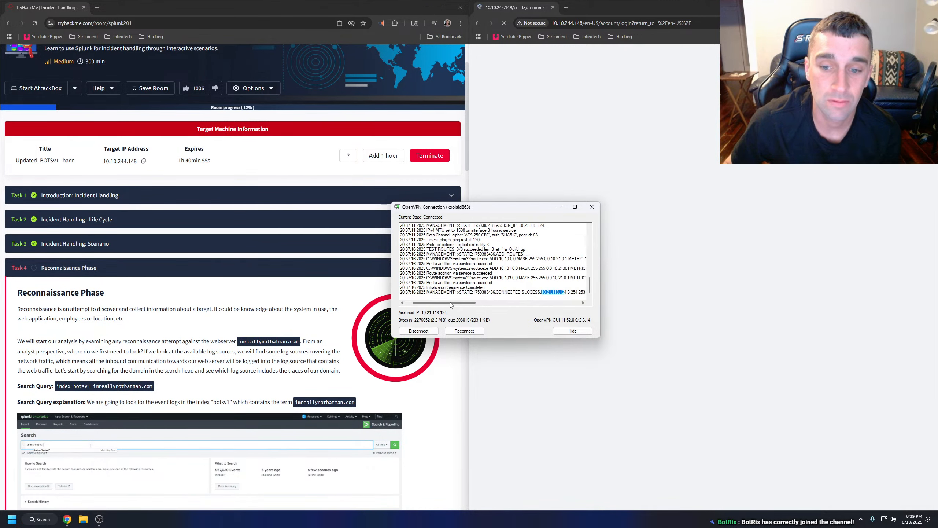
pyautogui.moveTo(566, 293); pyautogui.dragTo(545, 293)
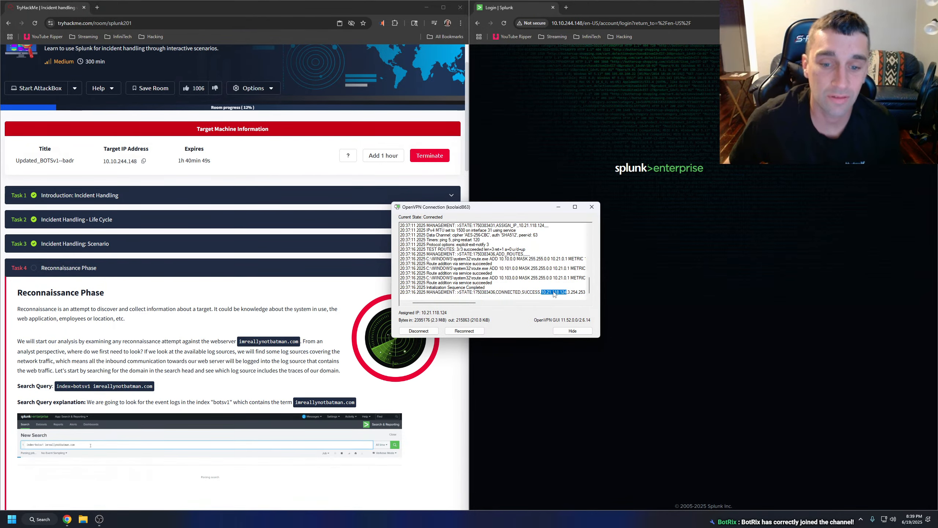
pyautogui.click(558, 207)
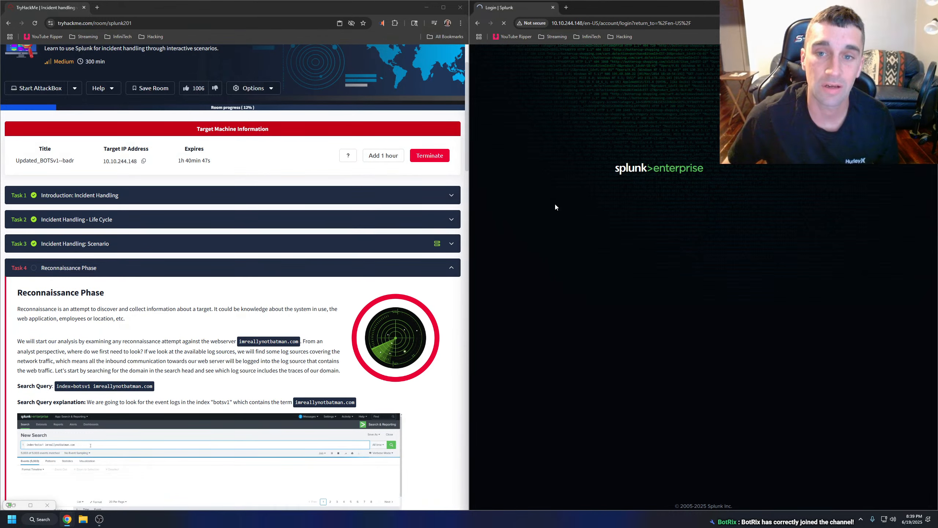
# Try to load 10.21.118.124 in a new tab beside the Splunk login page, then close that tab.
pyautogui.click(565, 7)
pyautogui.write('10.21.118.124')
pyautogui.press('Return')
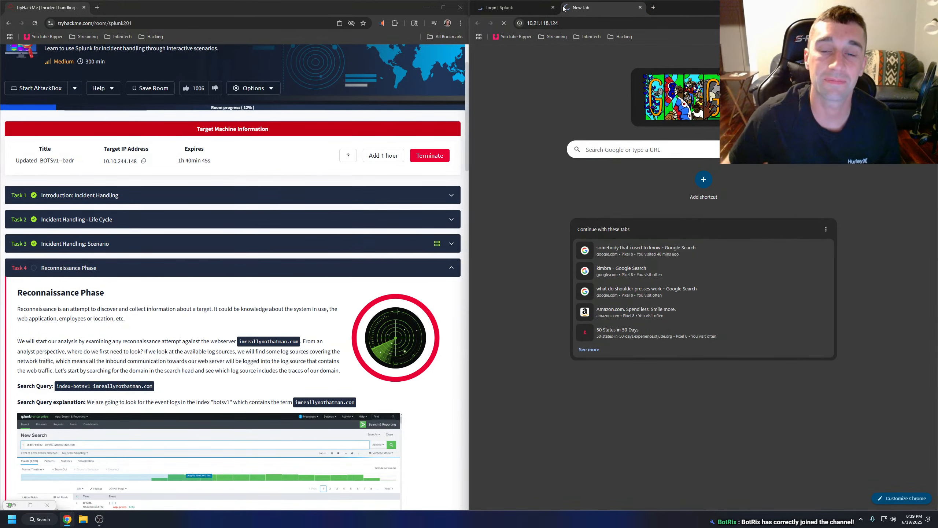
pyautogui.click(532, 10)
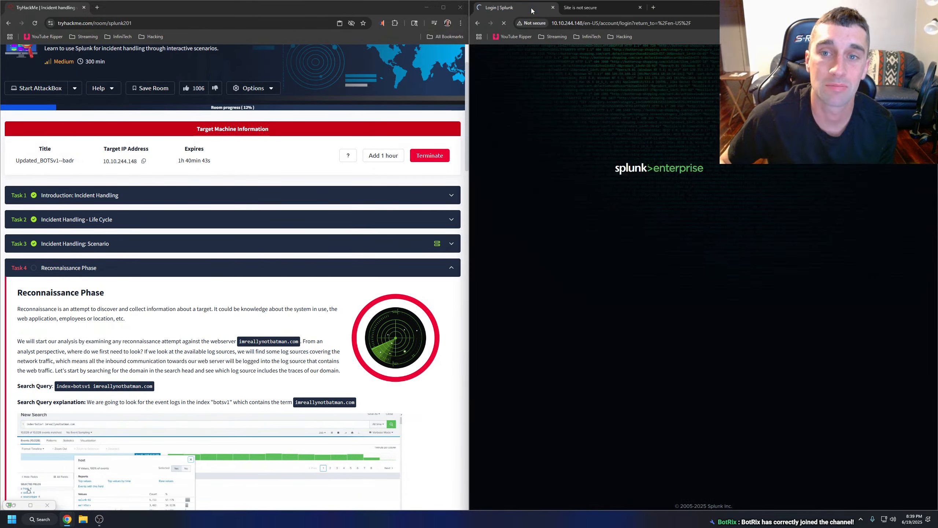
pyautogui.click(571, 8)
pyautogui.click(623, 256)
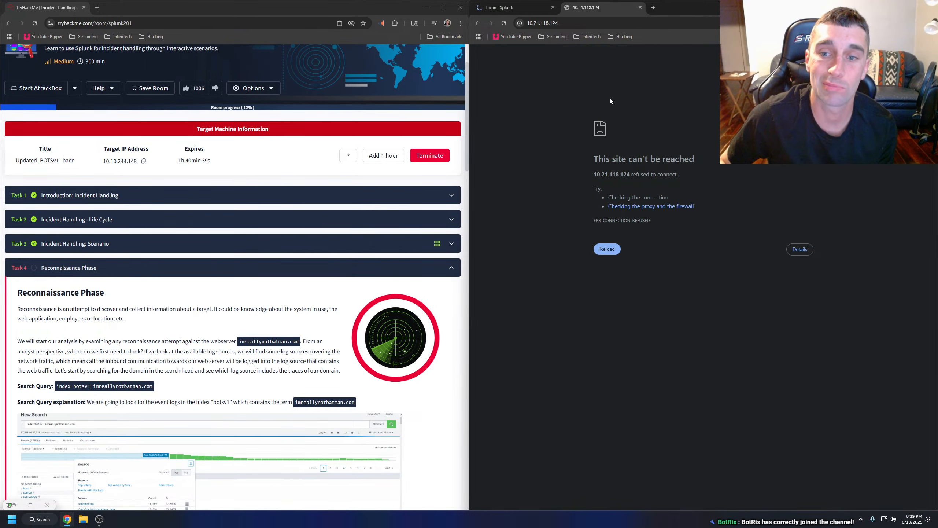
pyautogui.click(640, 7)
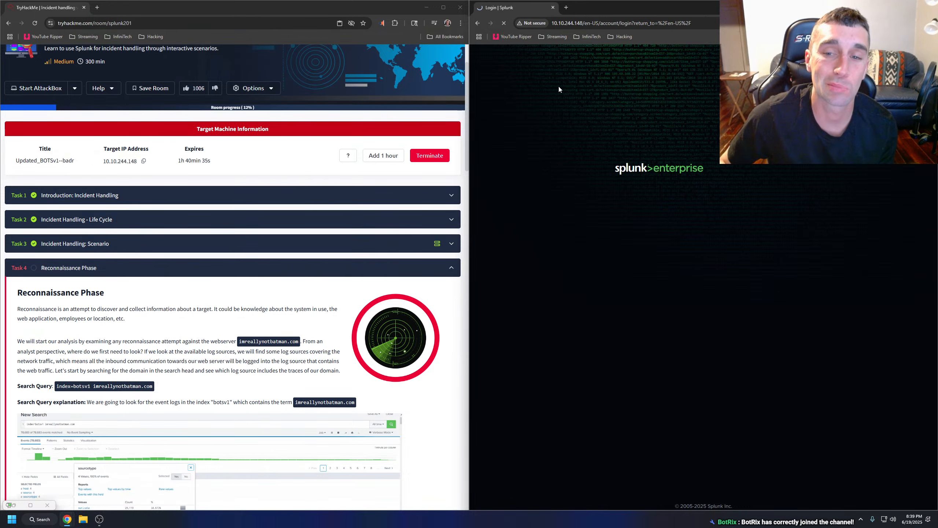
# Start the AttackBox in the TryHackMe room and open Splunk's Search & Reporting app in the other window.
pyautogui.click(36, 91)
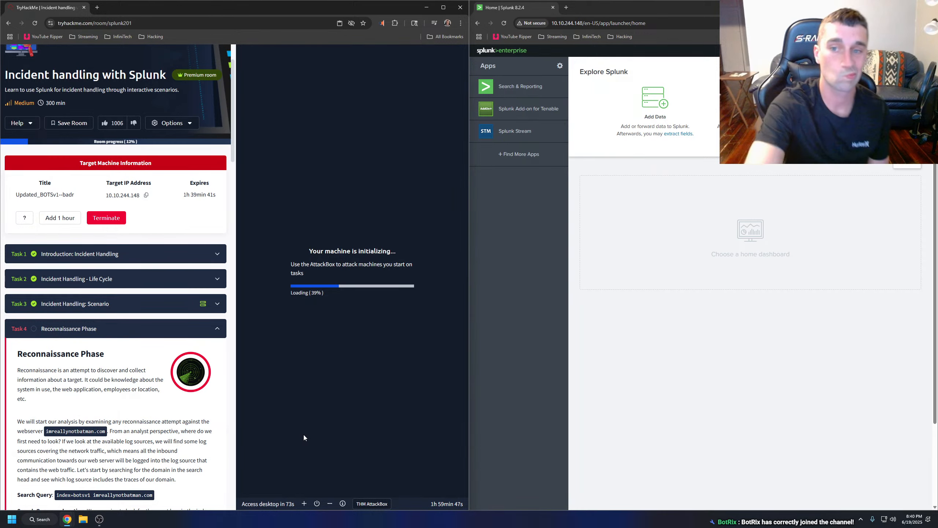
pyautogui.scroll(-7, 124, 298)
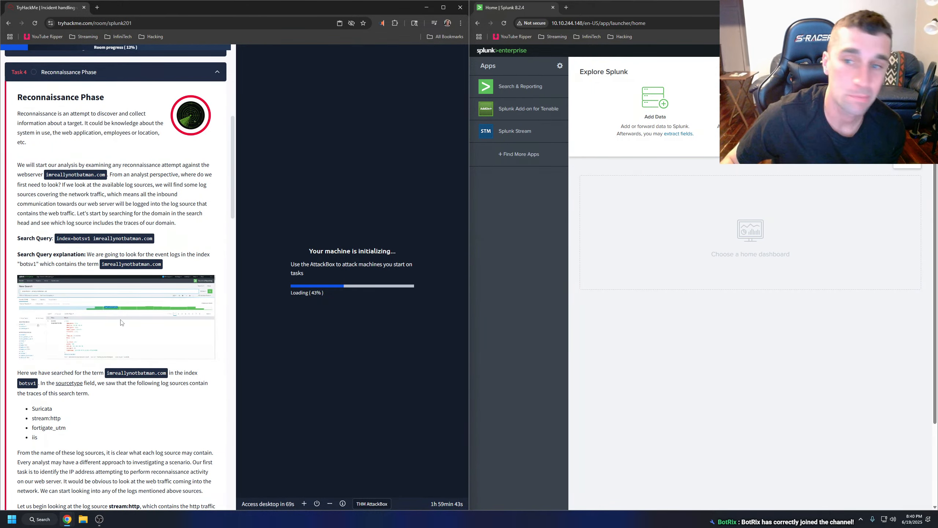
pyautogui.click(518, 89)
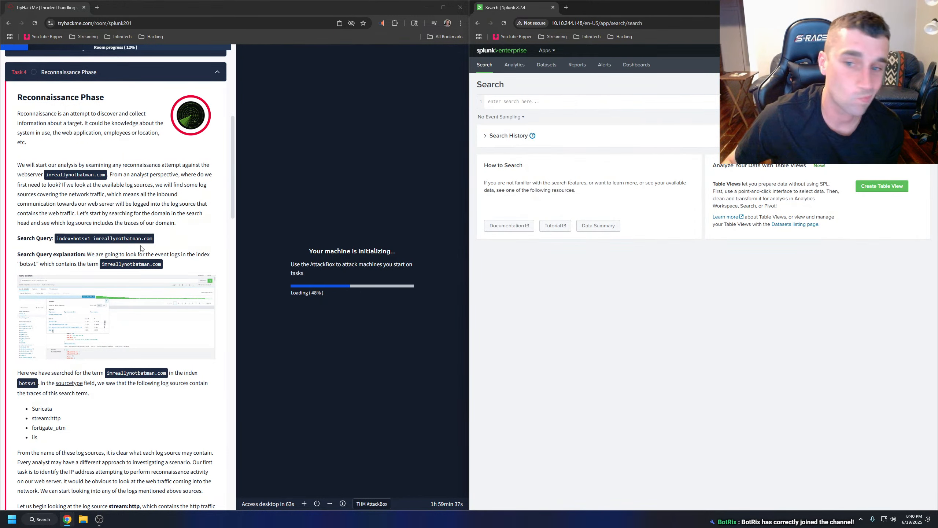
# Following the room's enlarged search demo, set Splunk's search mode to Verbose Mode and the time range to All time.
pyautogui.click(110, 314)
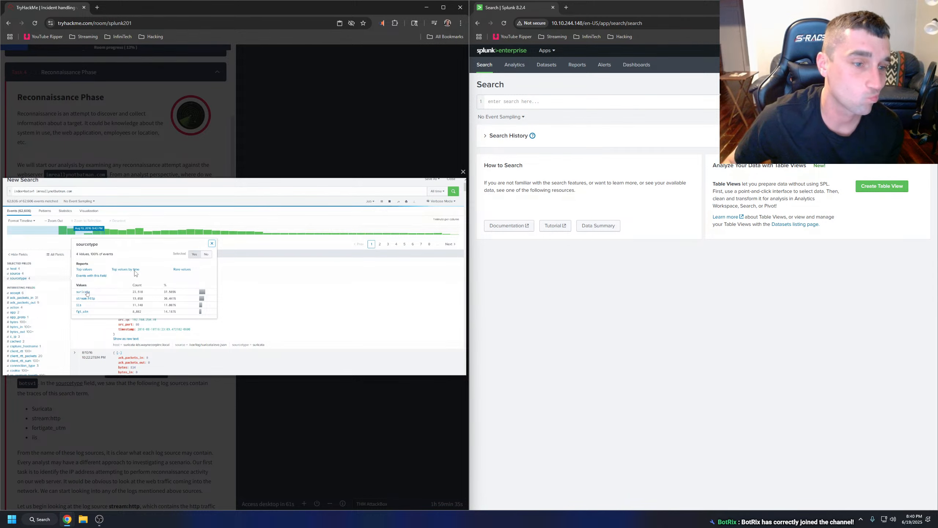
pyautogui.click(143, 122)
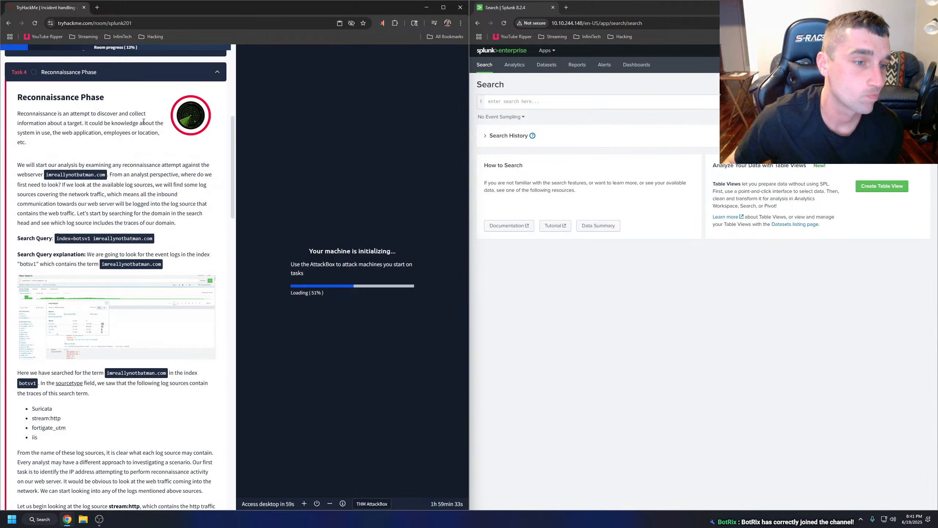
pyautogui.click(109, 314)
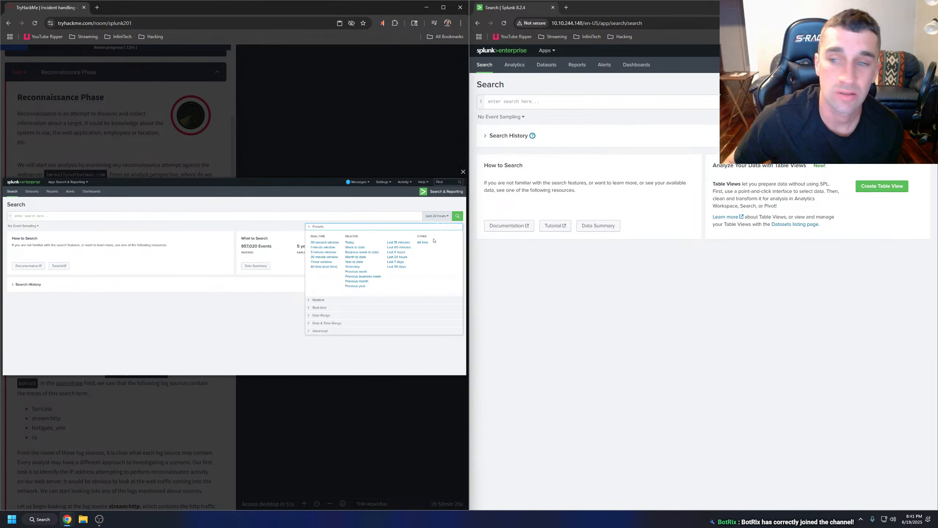
pyautogui.click(910, 117)
pyautogui.click(838, 191)
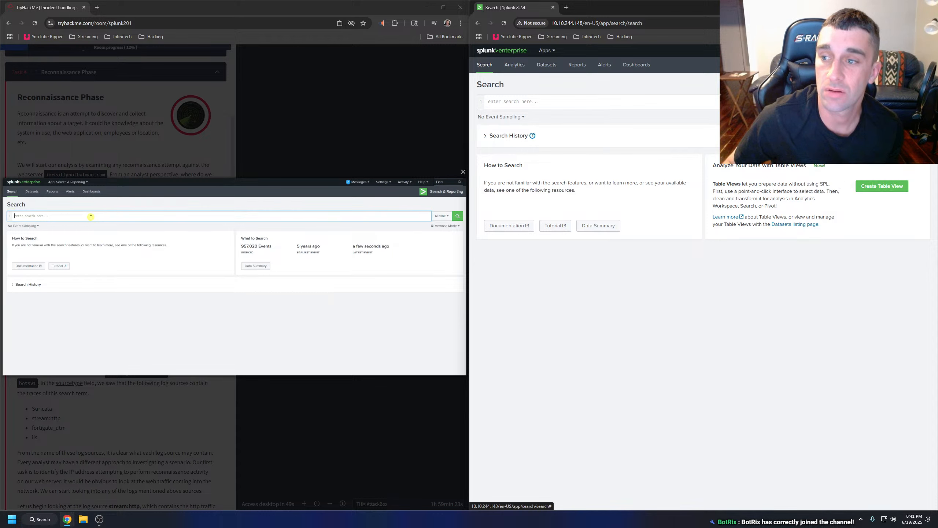
pyautogui.click(892, 102)
pyautogui.click(873, 141)
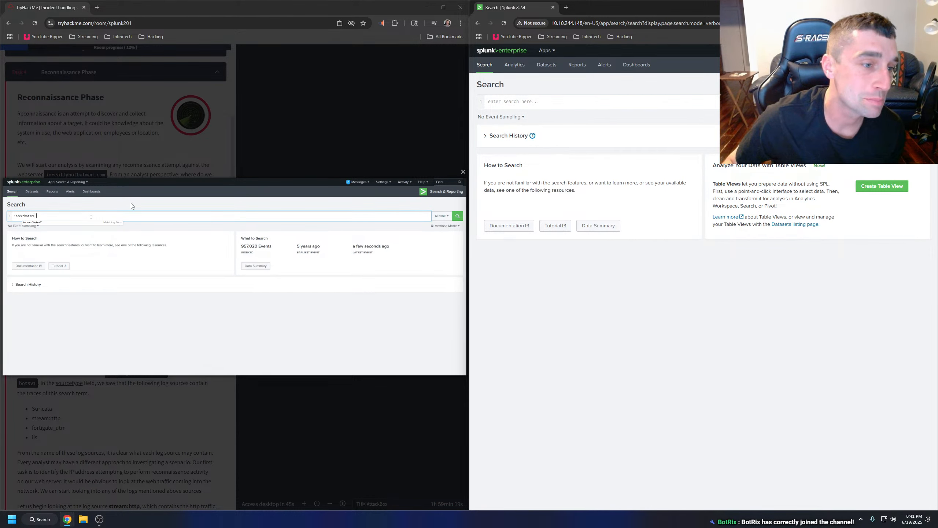
pyautogui.click(141, 166)
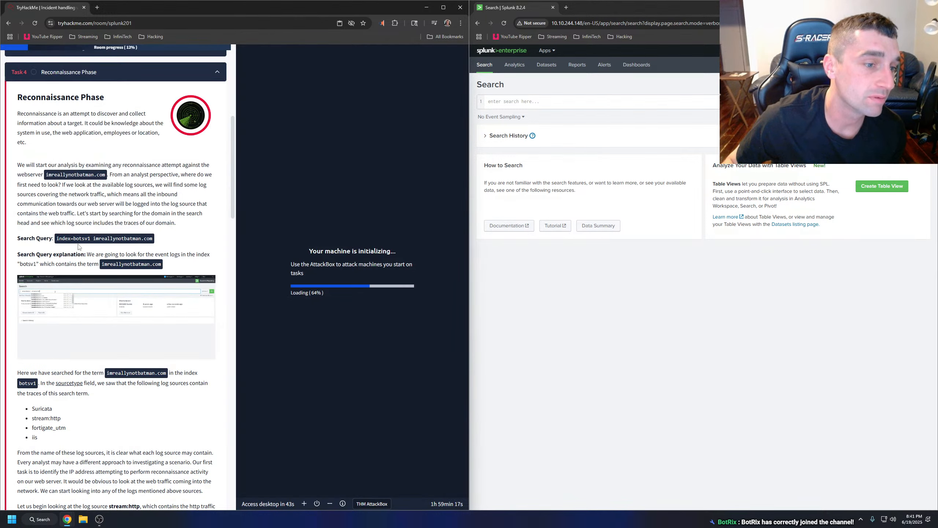
# Copy the room's query index=botsv1 imreallynotbatman.com into Splunk, run it, and compare with the enlarged demo.
pyautogui.moveTo(56, 240); pyautogui.dragTo(155, 243)
pyautogui.hotkey('ctrl', 'c')
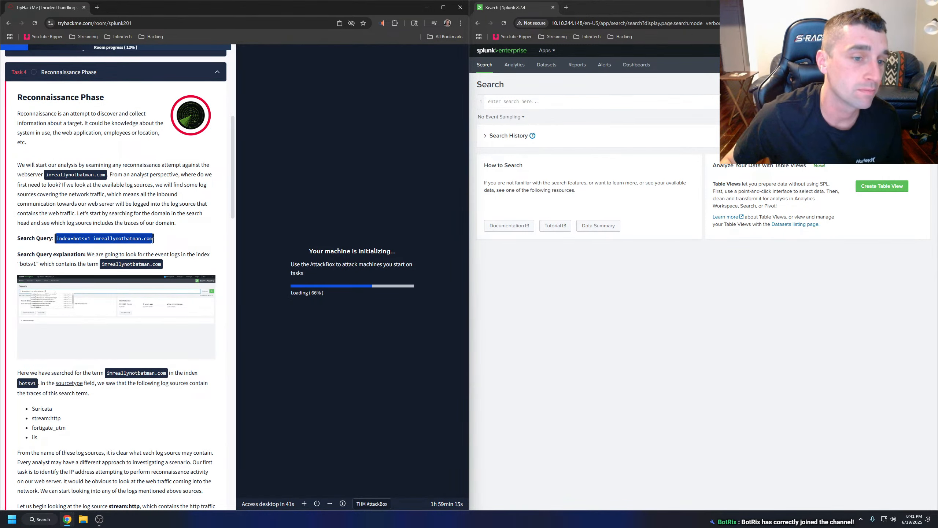
pyautogui.click(593, 105)
pyautogui.hotkey('ctrl', 'v')
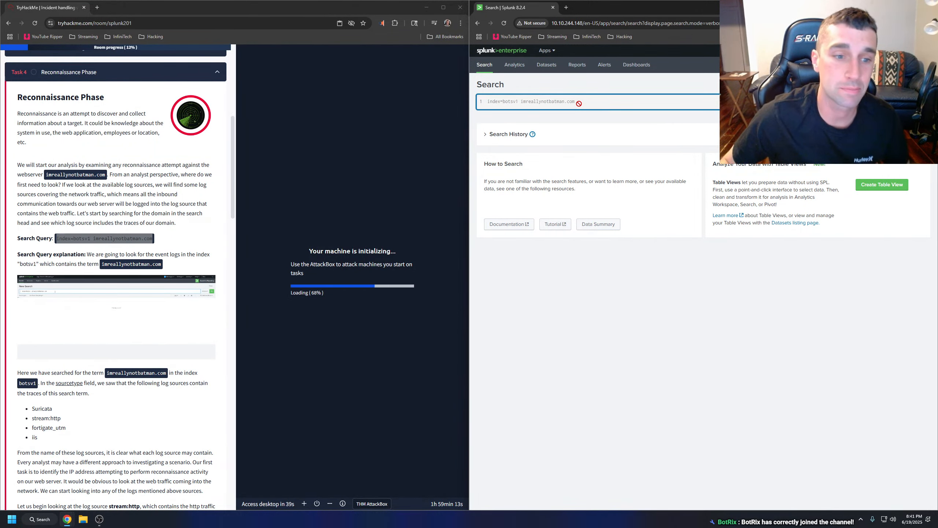
pyautogui.press('Return')
pyautogui.click(133, 314)
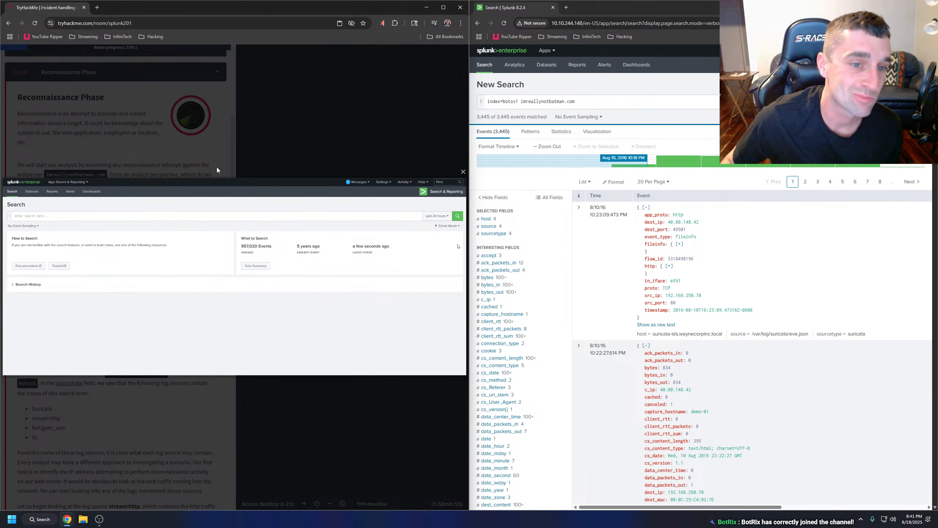
pyautogui.click(217, 168)
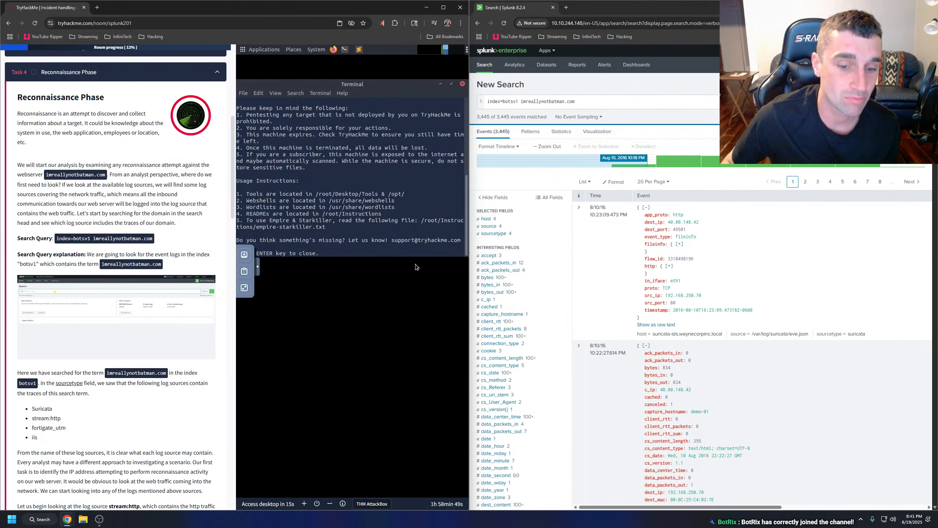
# Close the welcome terminal on the AttackBox desktop and minimise the AttackBox view in the room.
pyautogui.click(452, 84)
pyautogui.click(462, 84)
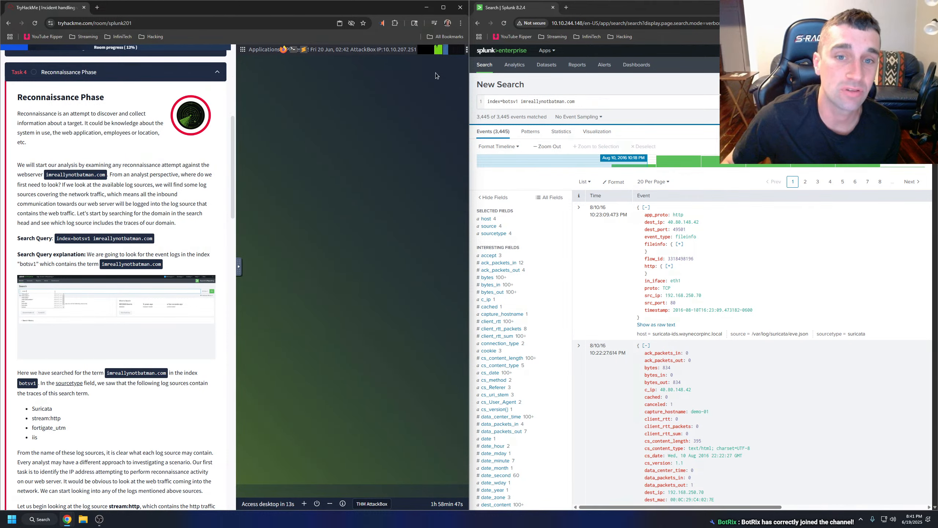
pyautogui.click(331, 503)
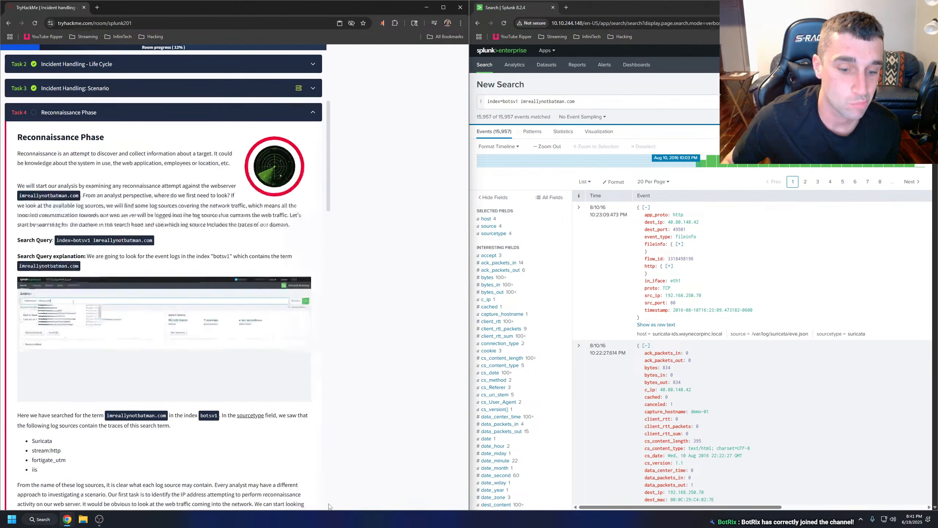
# Show the room's split view, open the AttackBox full screen in its own tab, and maximise the browser window.
pyautogui.scroll(6, 186, 342)
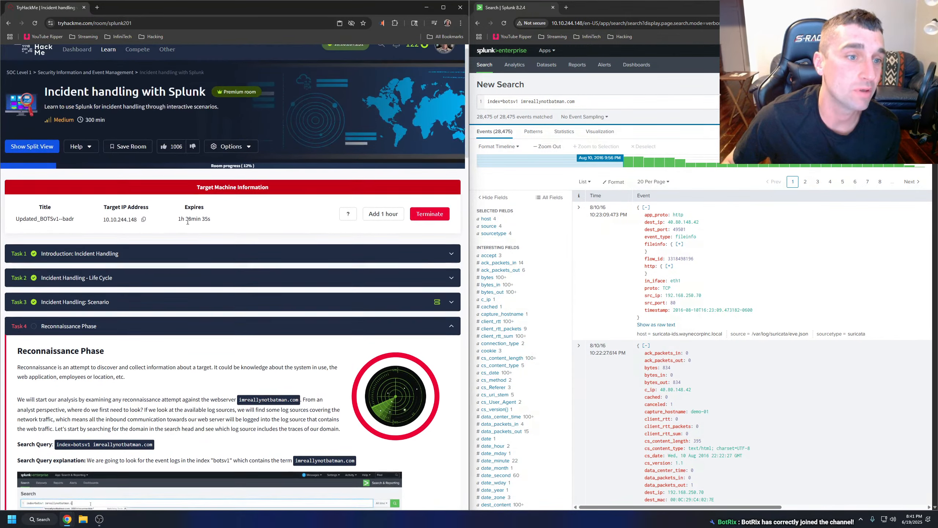
pyautogui.click(48, 153)
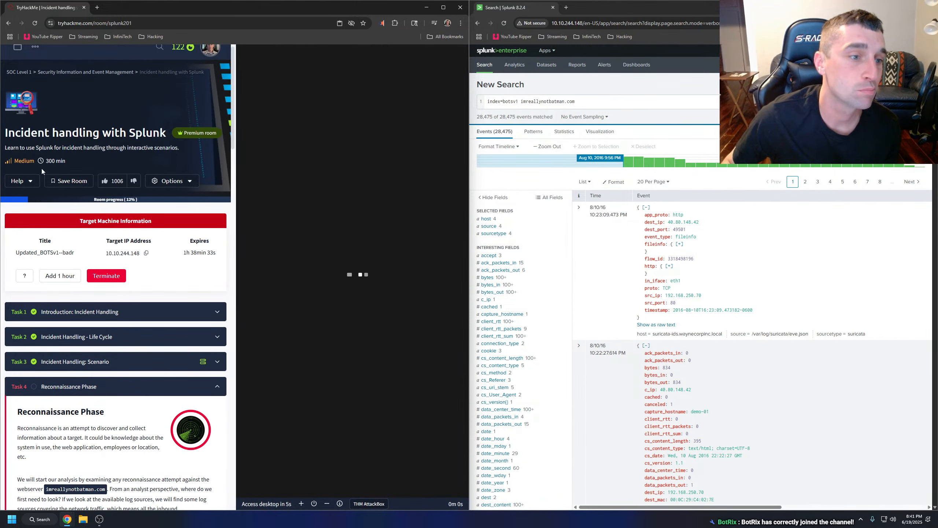
pyautogui.click(181, 182)
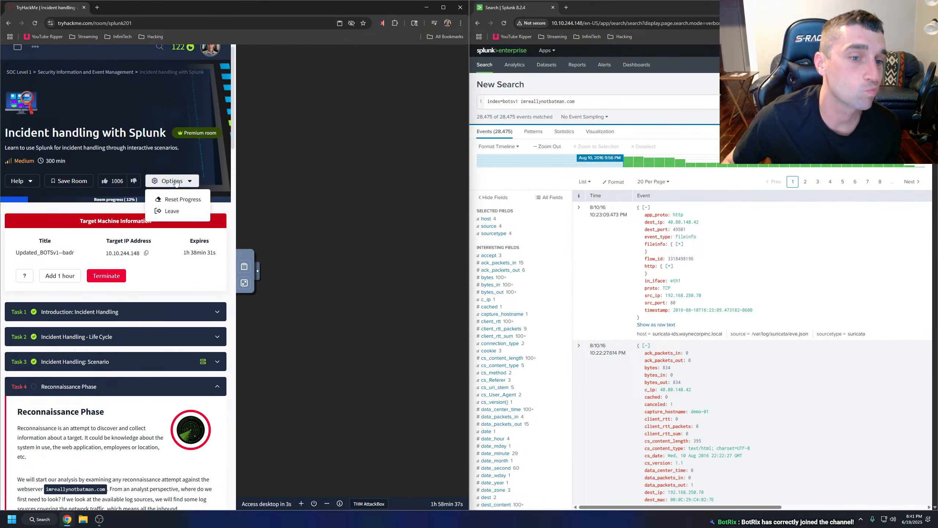
pyautogui.click(183, 182)
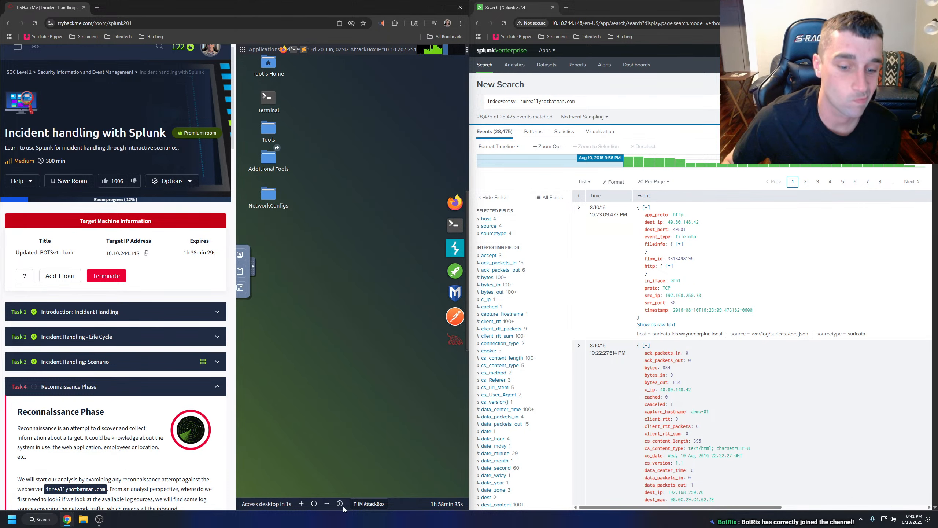
pyautogui.click(245, 504)
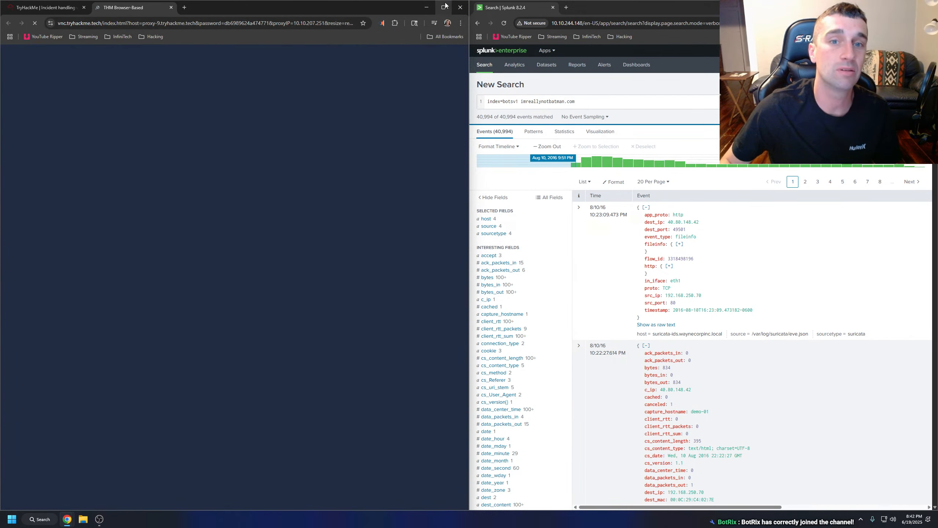
pyautogui.click(439, 8)
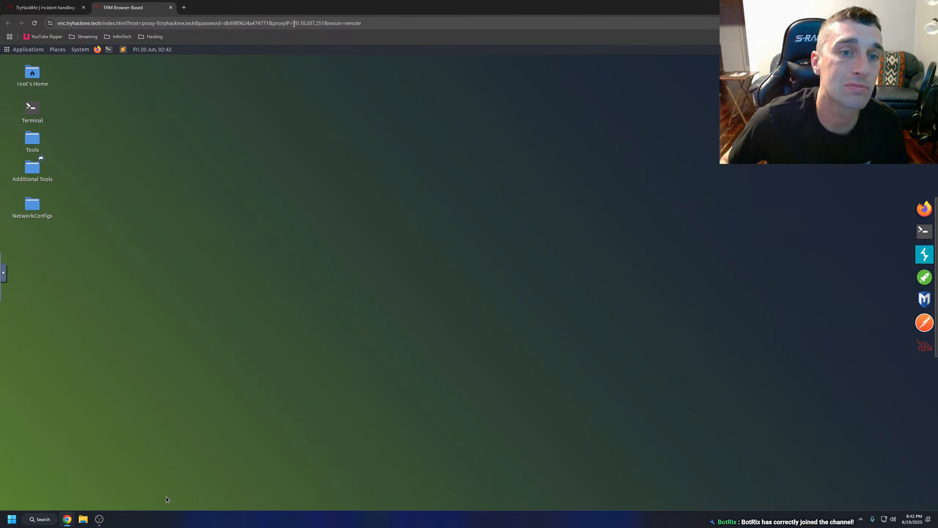
# Try replacing the proxyIP value in the AttackBox URL with the clipboard text, clear it, and dismiss the volume mount error.
pyautogui.doubleClick(294, 24)
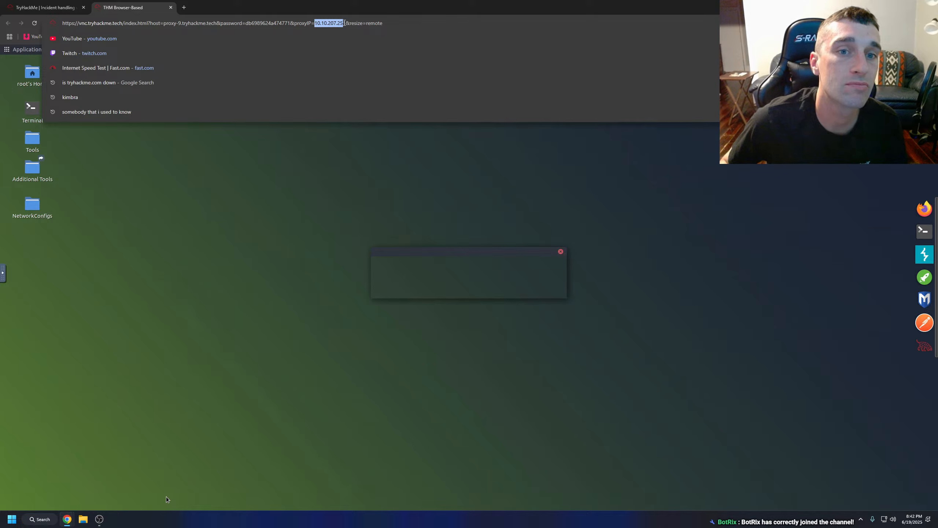
pyautogui.hotkey('ctrl', 'v')
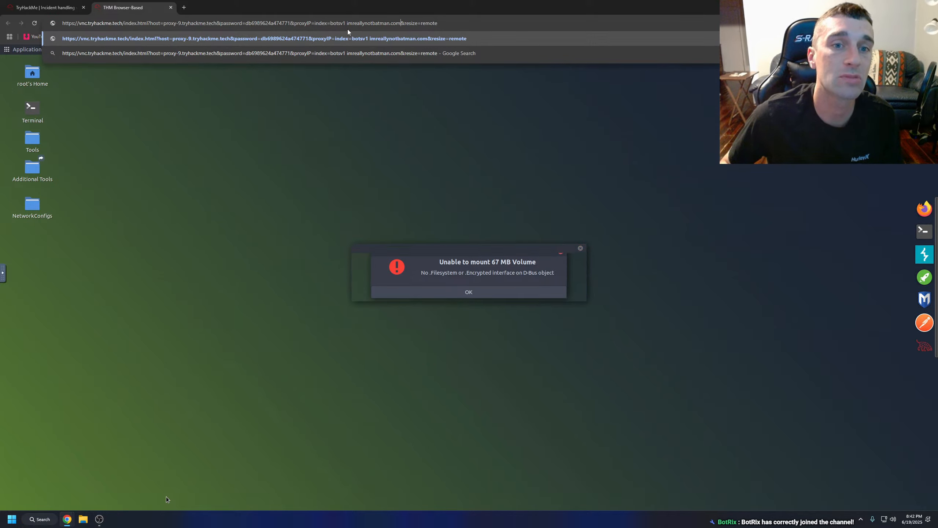
pyautogui.moveTo(402, 24); pyautogui.dragTo(357, 24)
pyautogui.press('BackSpace')
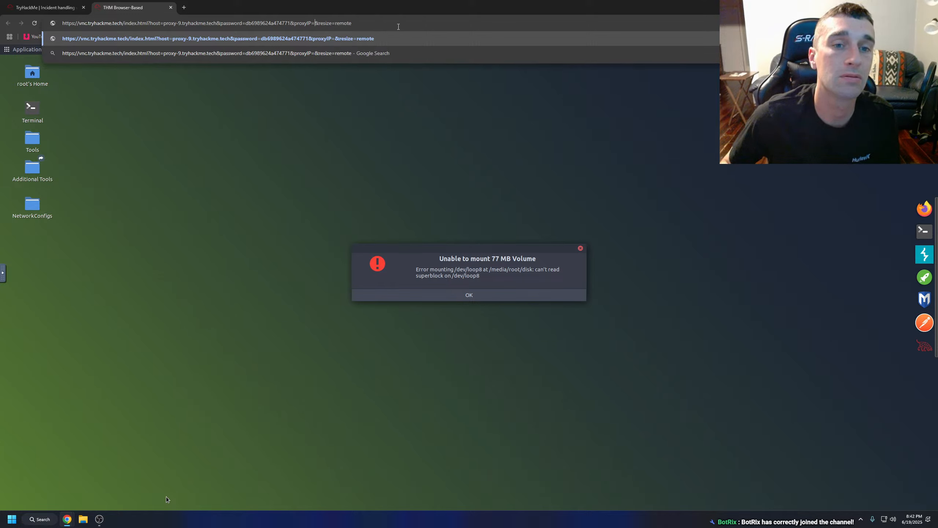
pyautogui.click(475, 295)
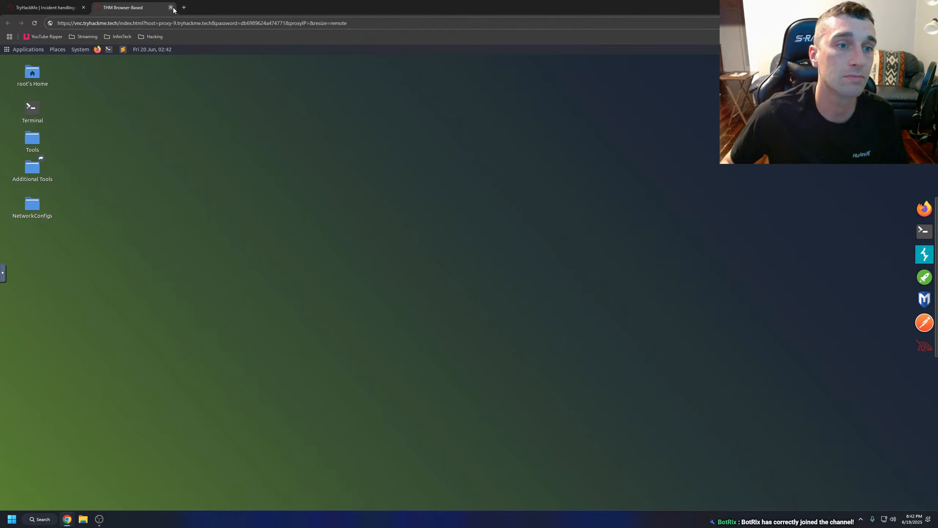
# Examine the running OpenVPN GUI's connection details and available options, going back to the desktop.
pyautogui.click(860, 519)
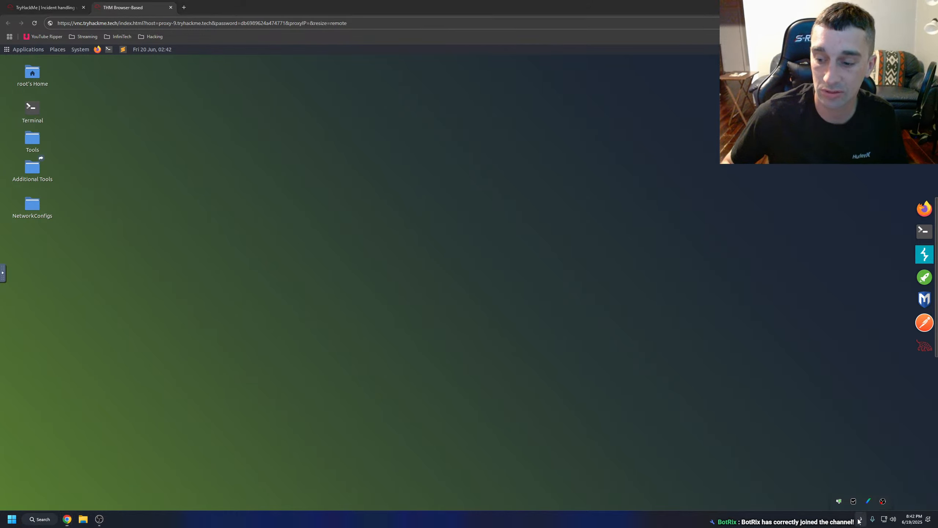
pyautogui.doubleClick(844, 502)
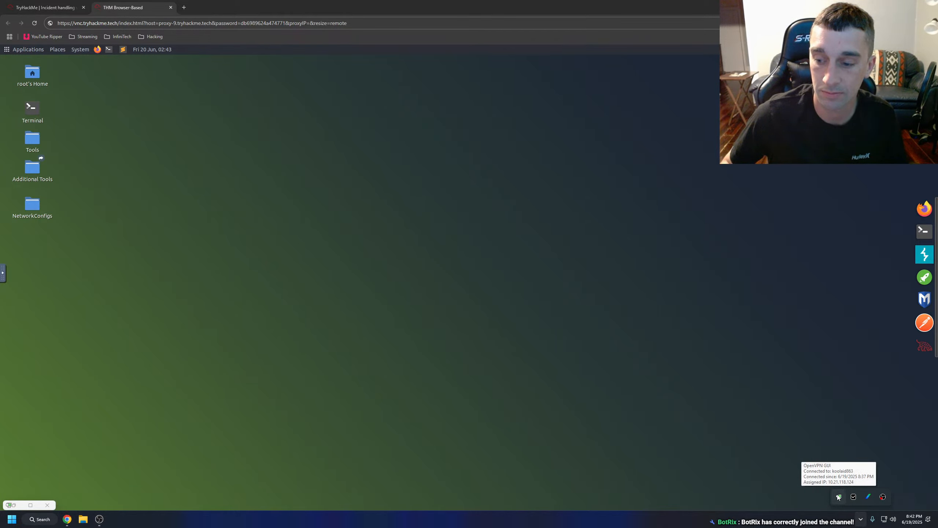
pyautogui.rightClick(837, 496)
pyautogui.click(841, 496)
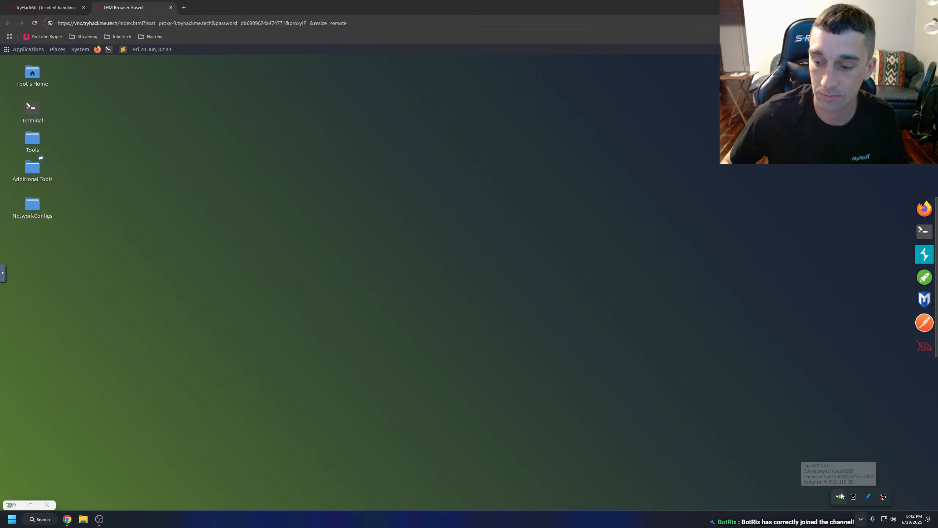
pyautogui.rightClick(840, 497)
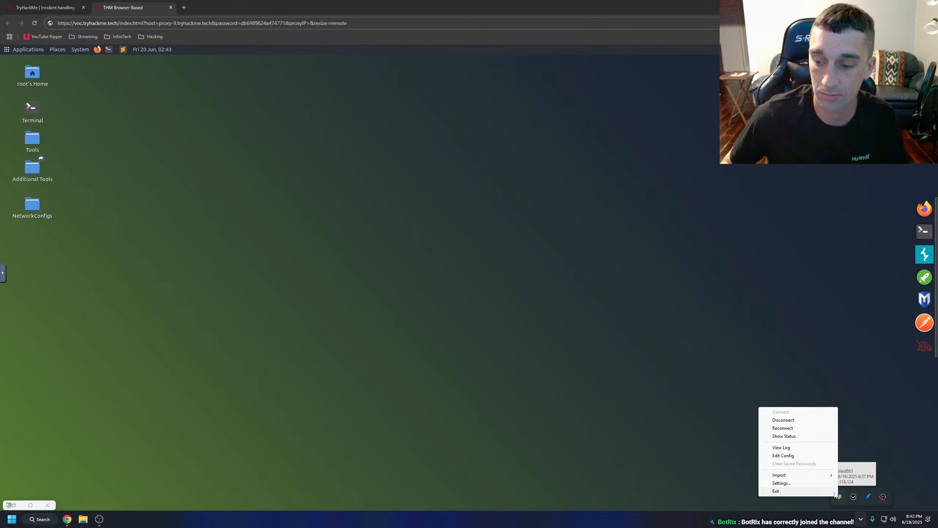
pyautogui.click(729, 365)
pyautogui.hotkey('ctrl', 'Tab')
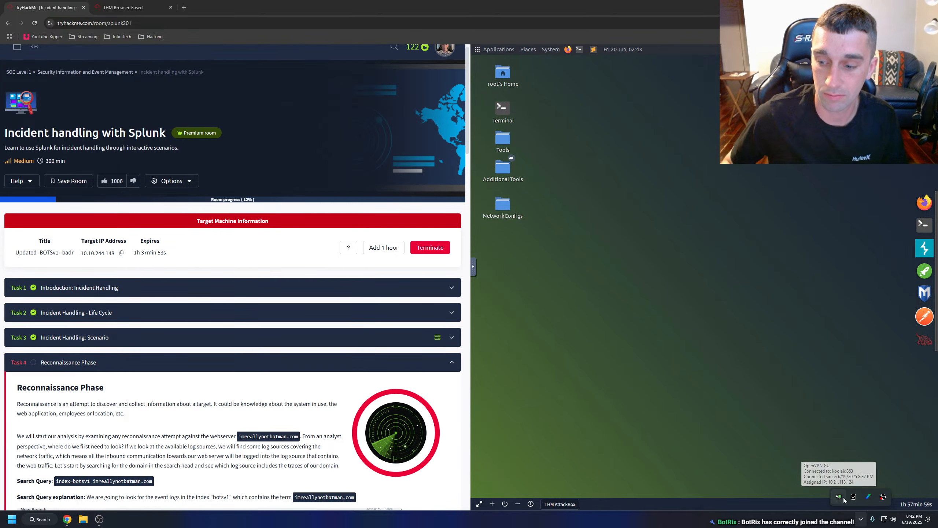
pyautogui.rightClick(843, 497)
pyautogui.click(795, 397)
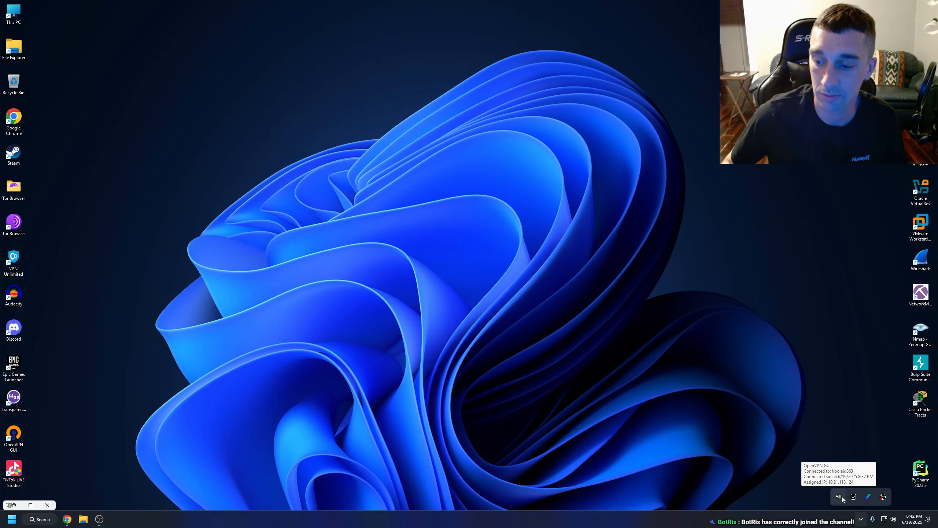
pyautogui.rightClick(839, 496)
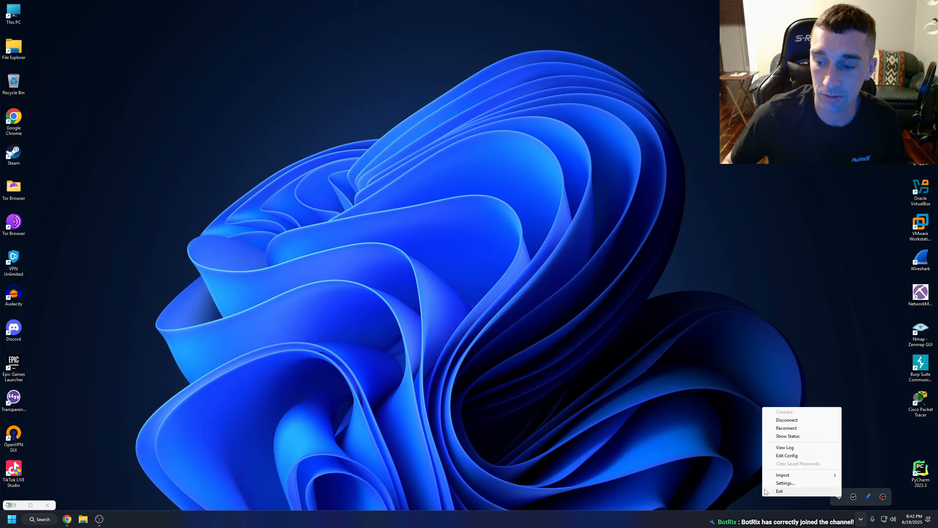
pyautogui.click(720, 404)
# Open the OpenVPN connection log, copy the assigned IP 10.21.118.124 from its last line, and close the log.
pyautogui.click(864, 519)
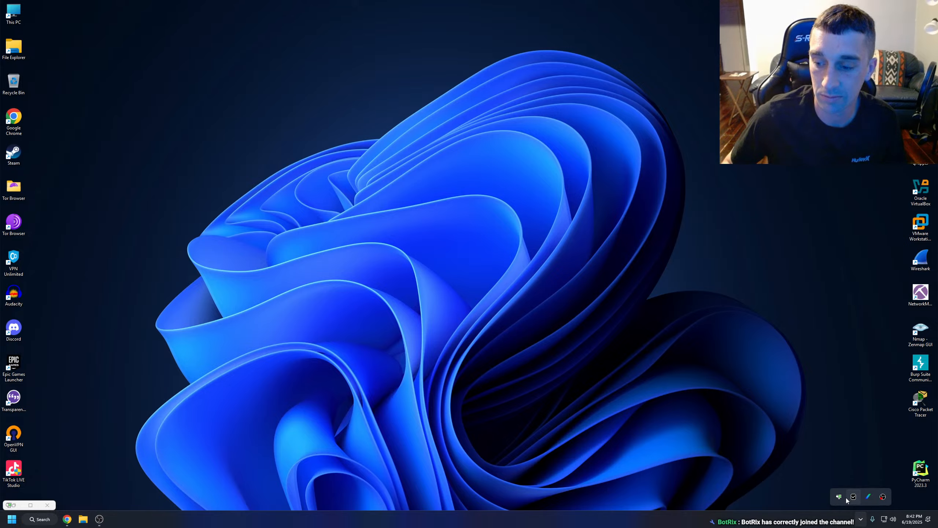
pyautogui.rightClick(842, 499)
pyautogui.click(812, 454)
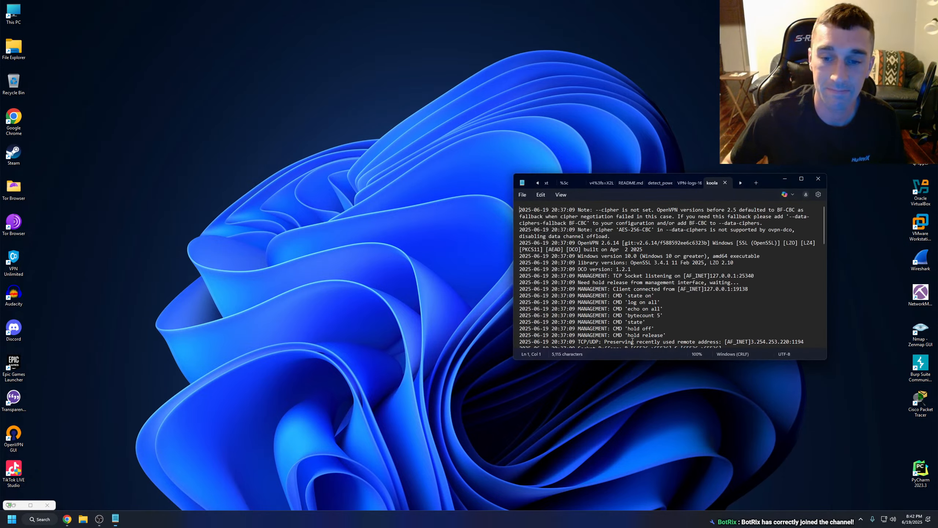
pyautogui.click(801, 178)
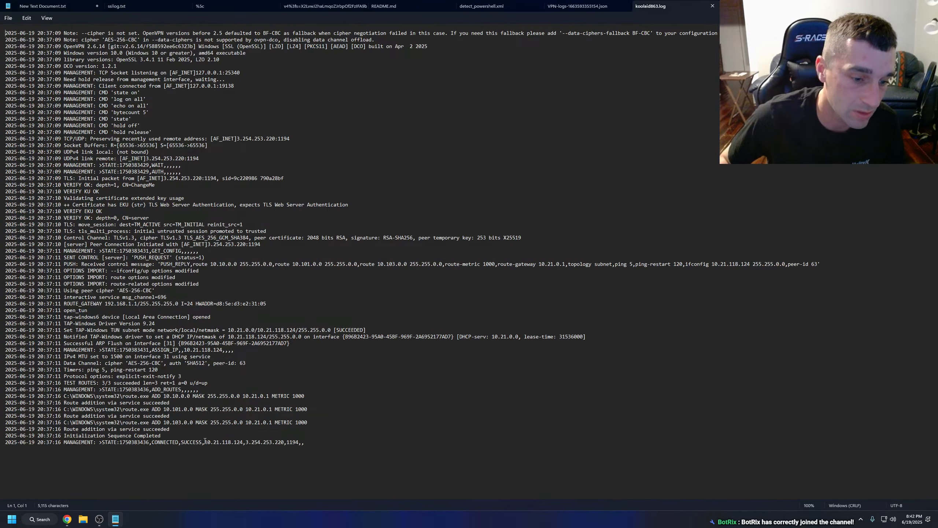
pyautogui.moveTo(223, 442); pyautogui.dragTo(243, 442)
pyautogui.hotkey('ctrl', 'c')
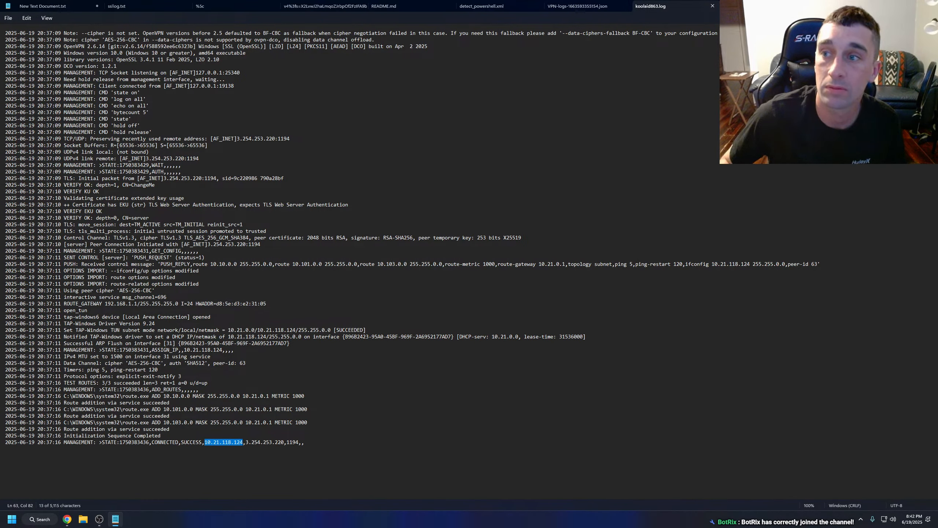
pyautogui.click(929, 6)
# Restore the TryHackMe and Splunk windows and load the AttackBox URL with proxyIP set to 10.21.118.124.
pyautogui.moveTo(67, 521)
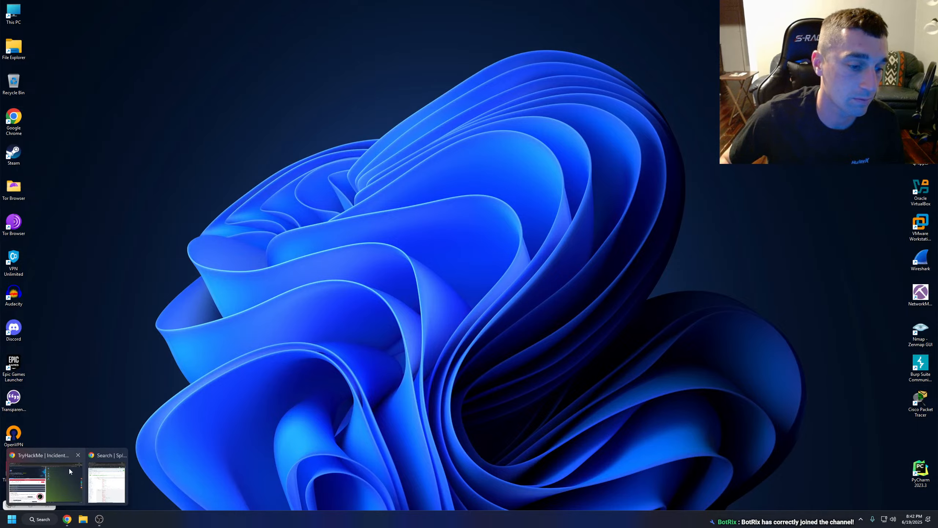
pyautogui.click(69, 471)
pyautogui.click(107, 481)
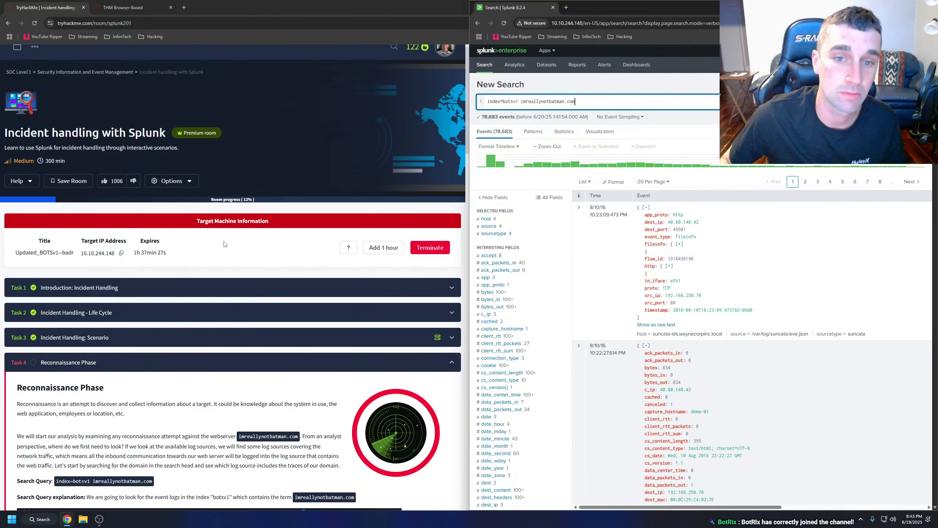
pyautogui.click(136, 8)
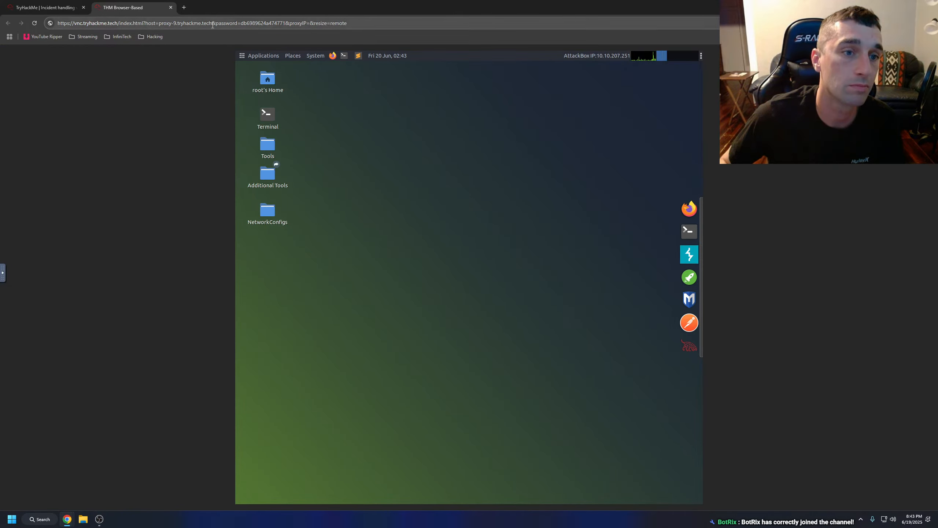
pyautogui.click(308, 24)
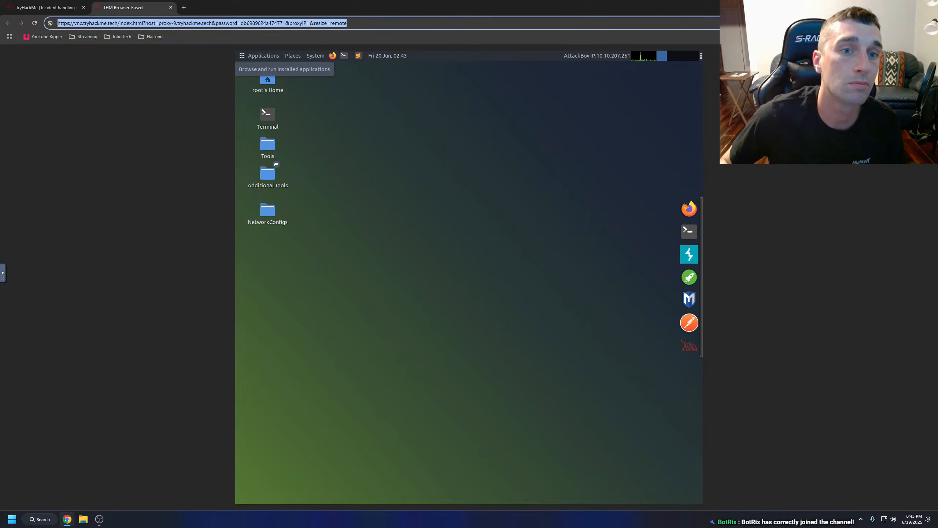
pyautogui.click(309, 24)
pyautogui.hotkey('ctrl', 'v')
pyautogui.press('Return')
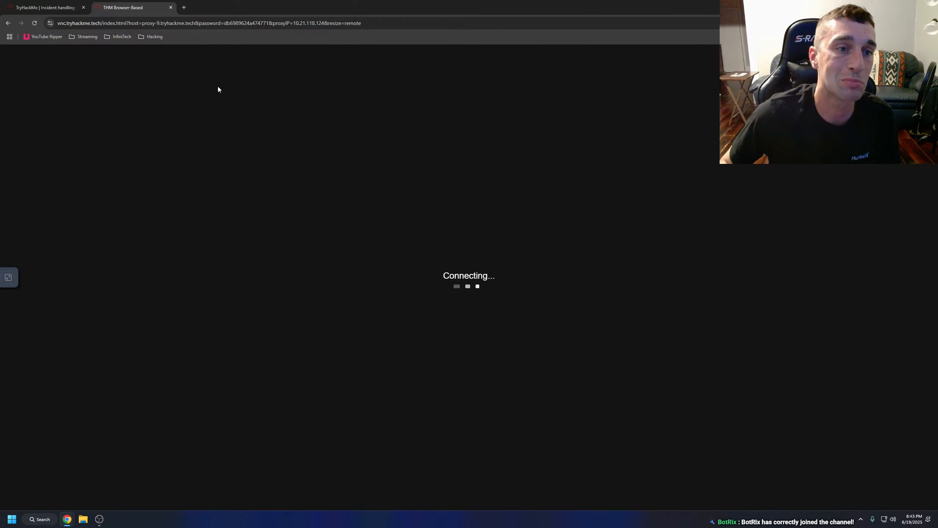
# Copy the target machine's IP address 10.10.244.148 from the room and close the separate AttackBox tab.
pyautogui.click(50, 8)
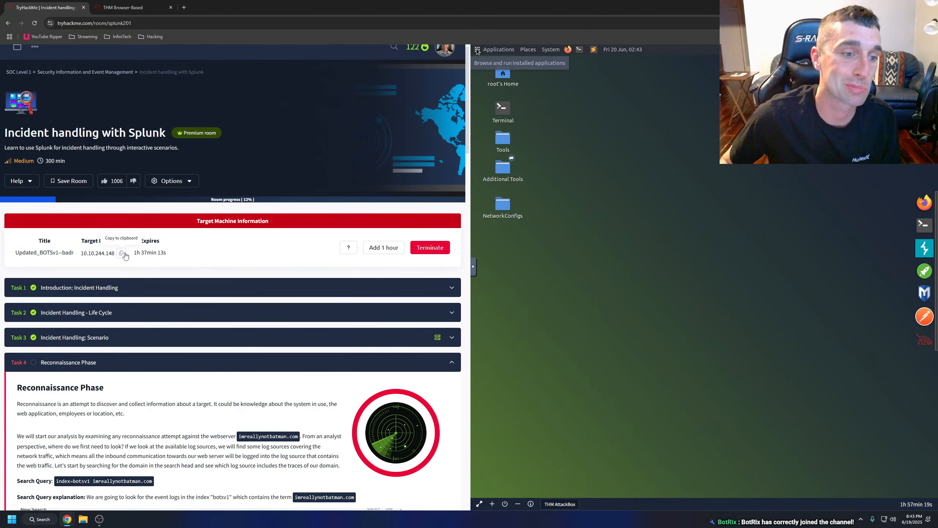
pyautogui.click(124, 7)
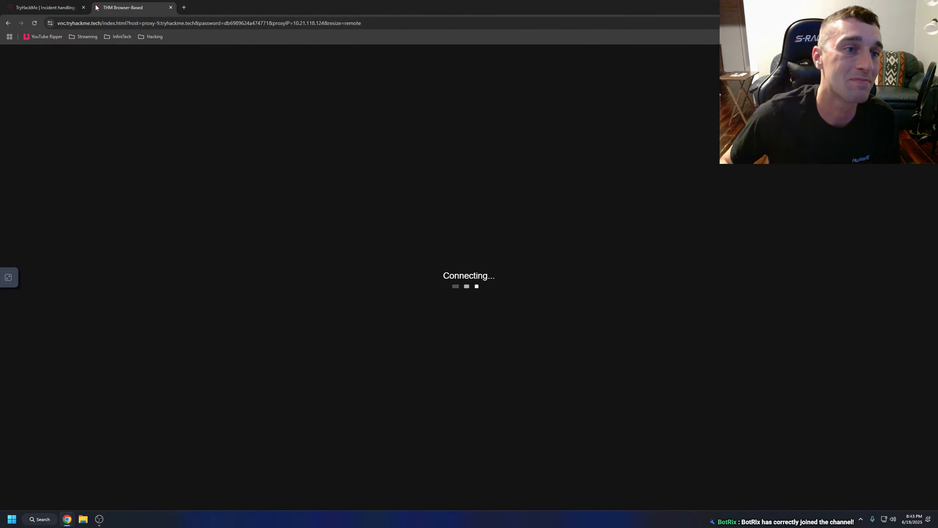
pyautogui.click(171, 8)
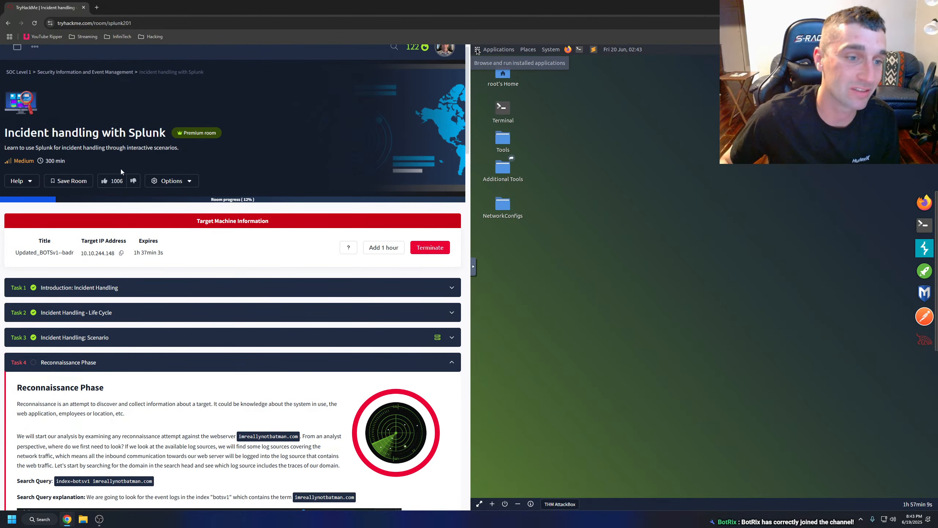
# Reopen the AttackBox full screen in its own tab and load its URL with proxyIP set to 10.10.244.148.
pyautogui.click(172, 181)
pyautogui.click(172, 181)
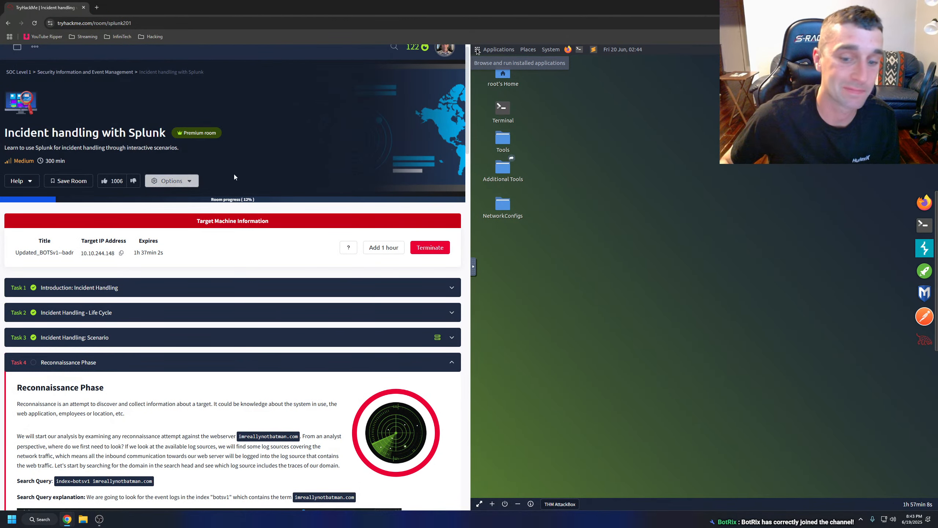
pyautogui.click(480, 505)
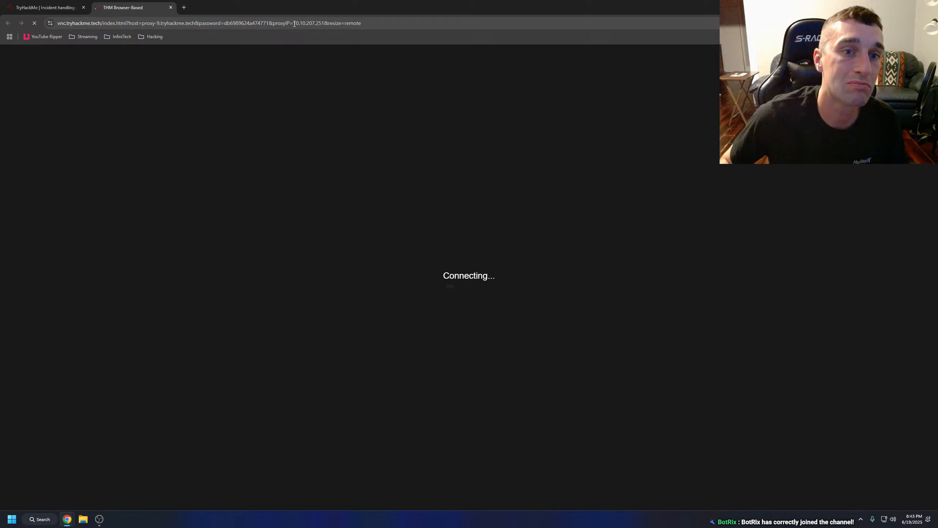
pyautogui.click(296, 23)
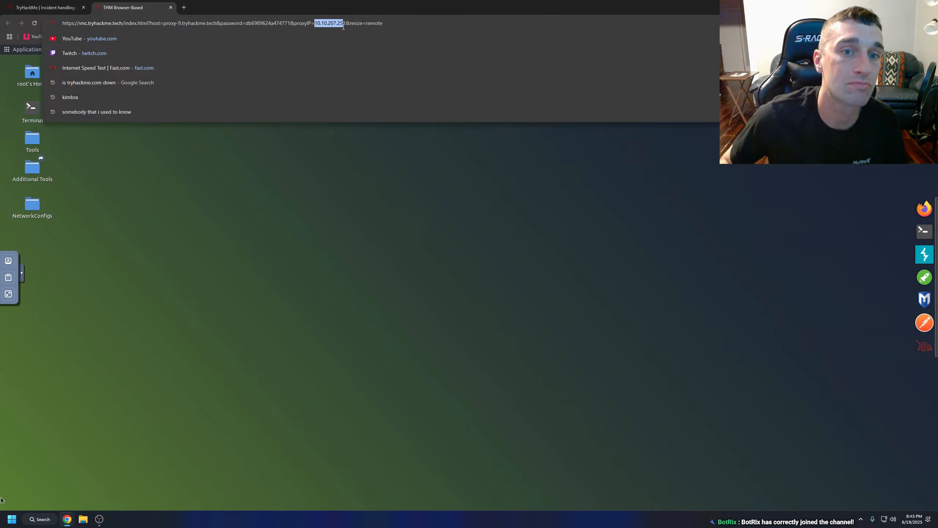
pyautogui.write('10.10.244.148')
pyautogui.press('Return')
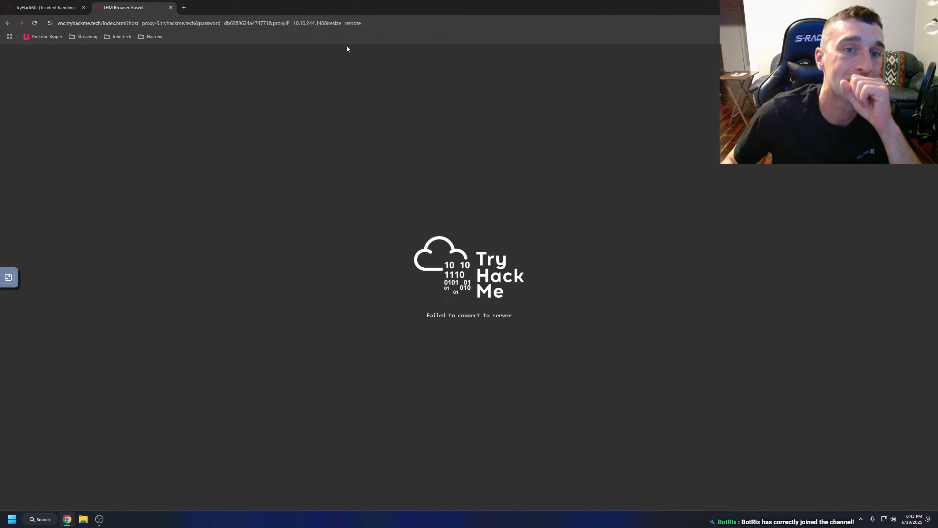
# Check the VPN's assigned IP and try the AttackBox URL with proxyIP set to 10.21.218.148.
pyautogui.click(860, 519)
pyautogui.moveTo(839, 497)
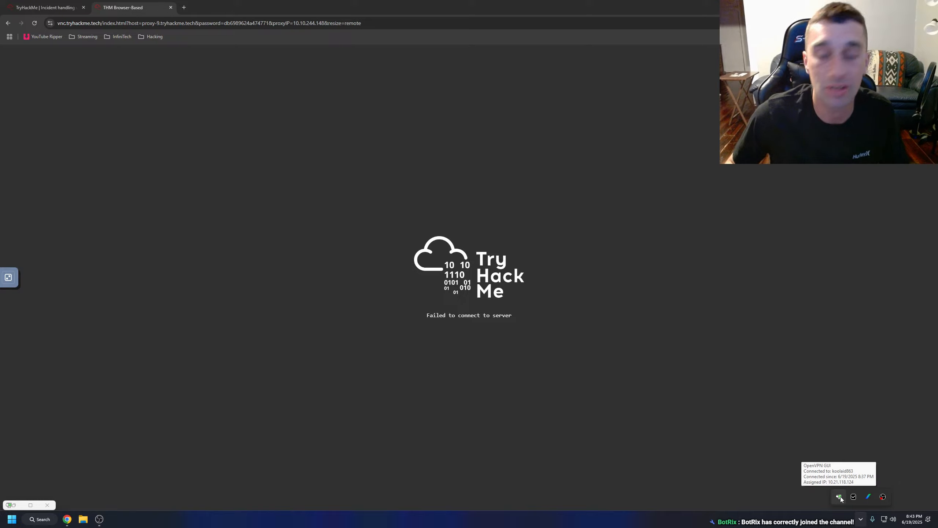
pyautogui.doubleClick(306, 24)
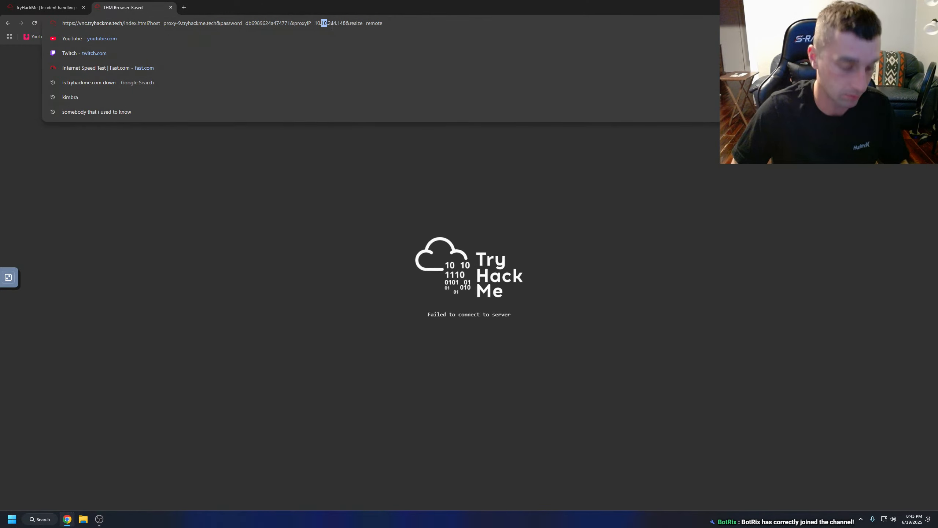
pyautogui.write('.21')
pyautogui.press('BackSpace')
pyautogui.press('BackSpace')
pyautogui.press('BackSpace')
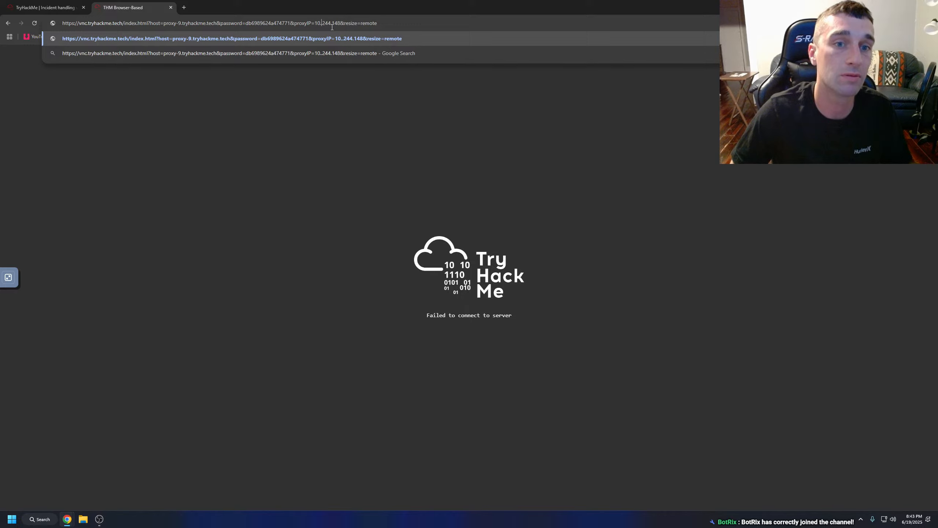
pyautogui.write('21')
pyautogui.press('Right')
pyautogui.press('Right')
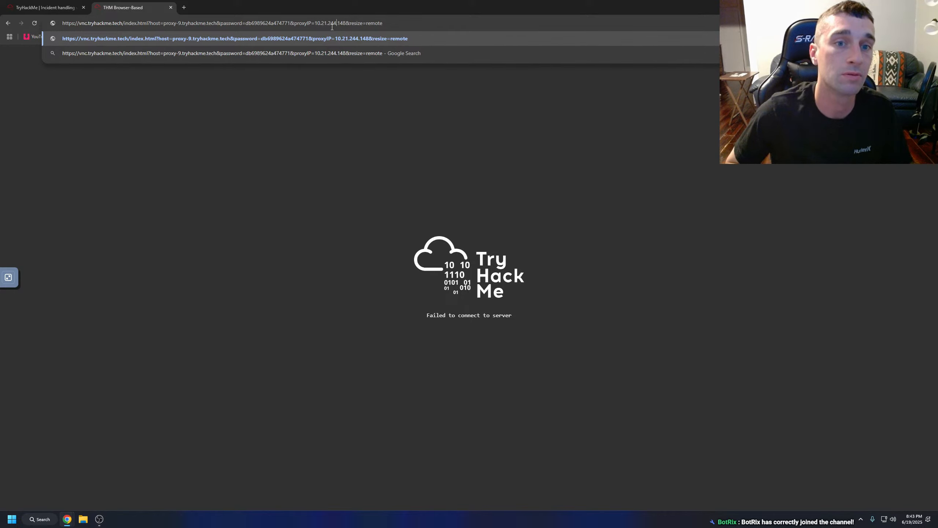
pyautogui.press('BackSpace')
pyautogui.press('BackSpace')
pyautogui.write('18')
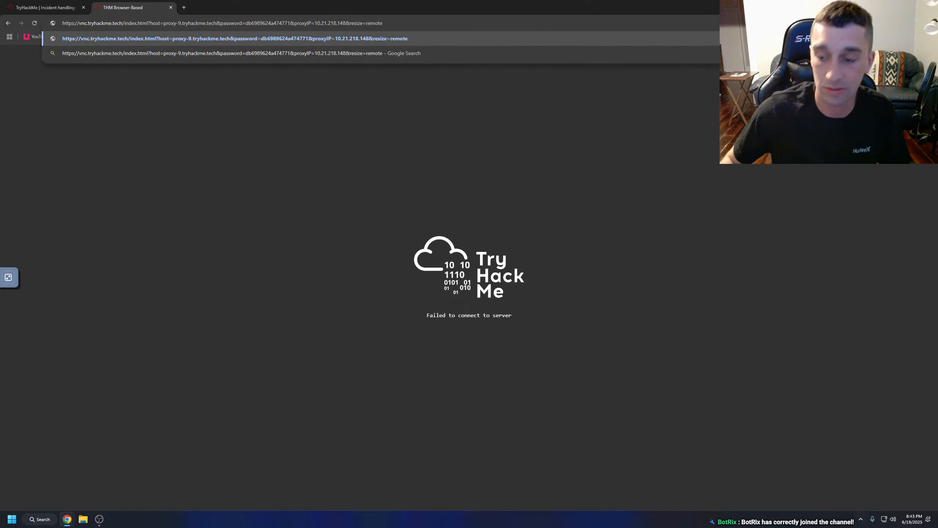
pyautogui.press('Return')
# Recheck the VPN's assigned IP and try loading the AttackBox URL with proxyIP corrected to 10.21.118.124.
pyautogui.click(861, 519)
pyautogui.moveTo(841, 496)
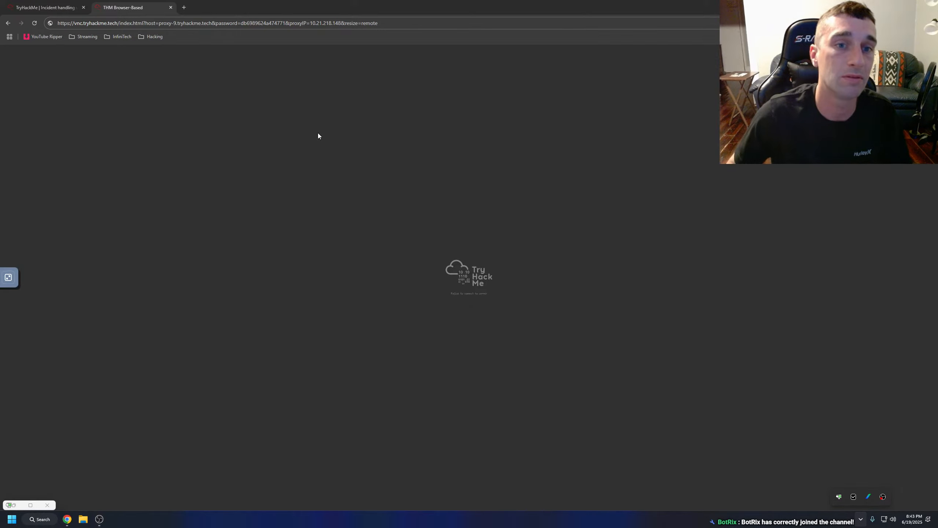
pyautogui.click(333, 21)
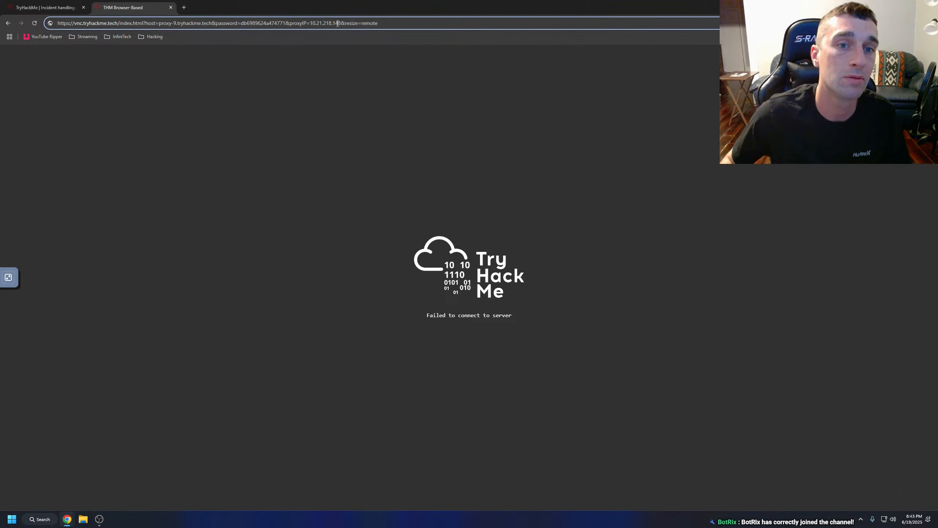
pyautogui.press('BackSpace')
pyautogui.press('BackSpace')
pyautogui.press('BackSpace')
pyautogui.write('118')
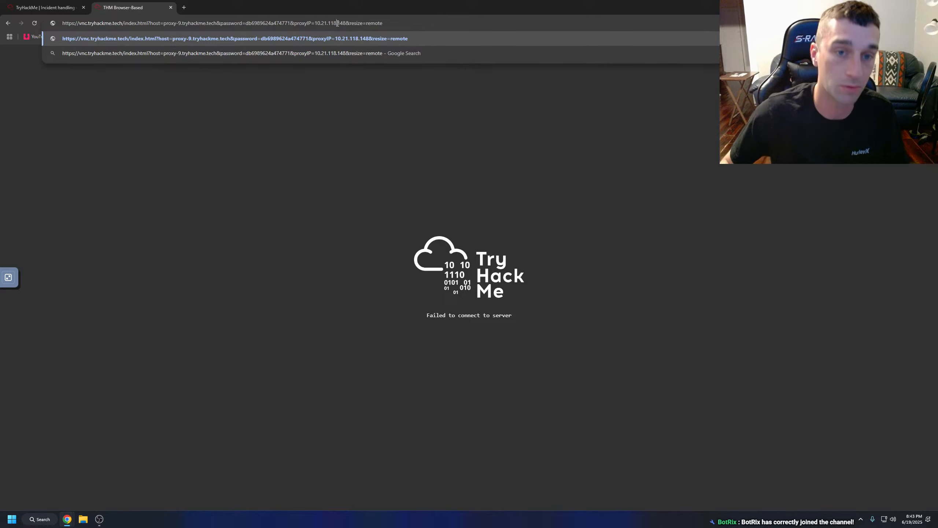
pyautogui.click(860, 519)
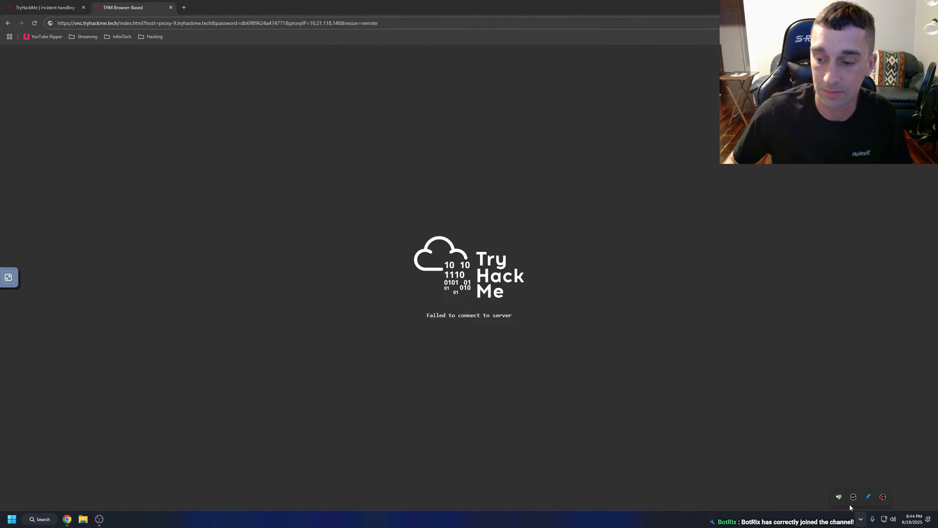
pyautogui.click(341, 23)
pyautogui.press('BackSpace')
pyautogui.press('BackSpace')
pyautogui.write('24')
pyautogui.press('Return')
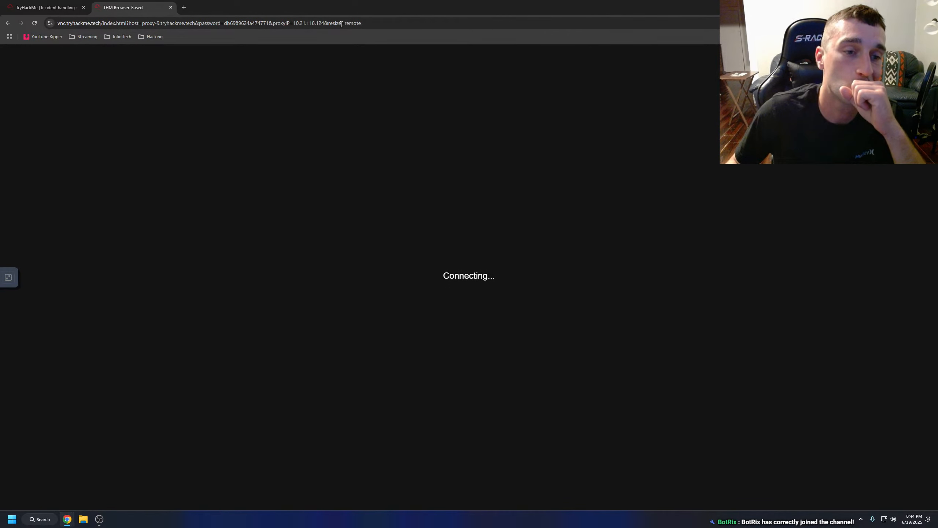
# Return to the TryHackMe room, terminate the AttackBox, and close its separate browser tab.
pyautogui.click(44, 7)
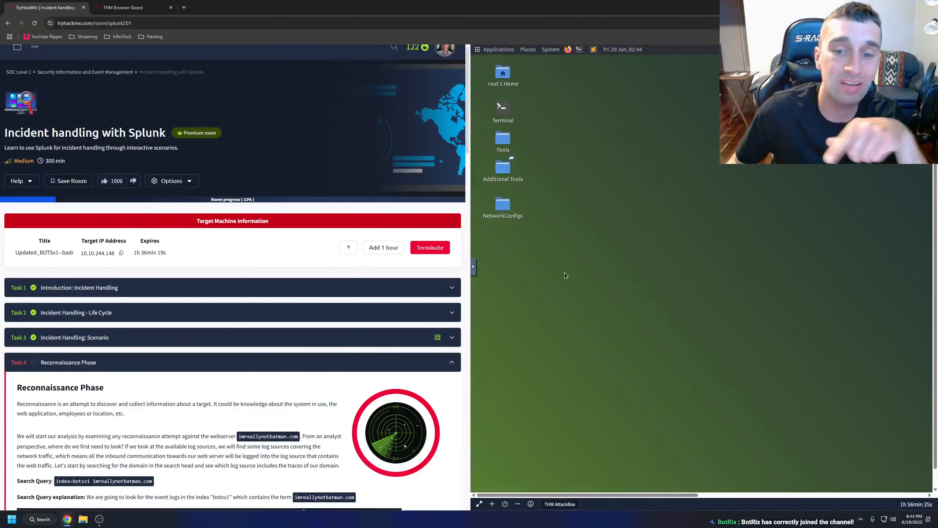
pyautogui.doubleClick(504, 73)
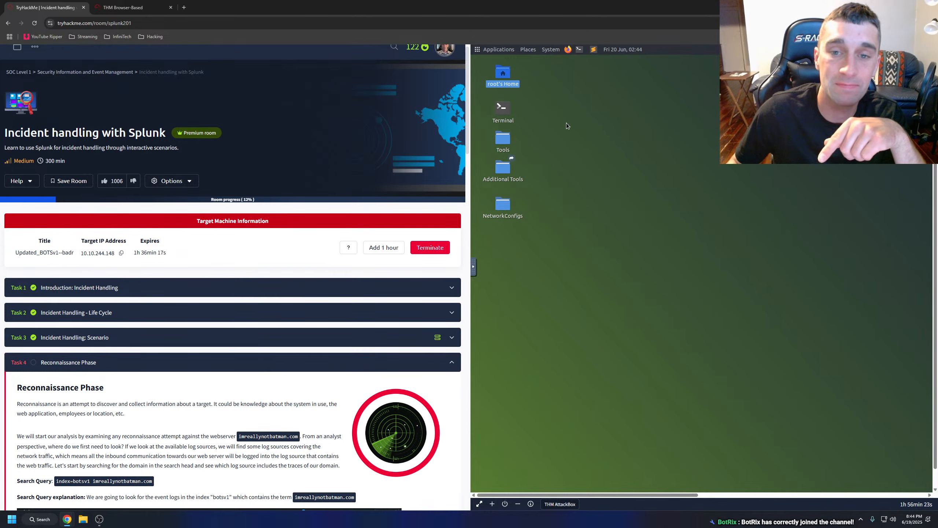
pyautogui.click(505, 504)
pyautogui.click(524, 301)
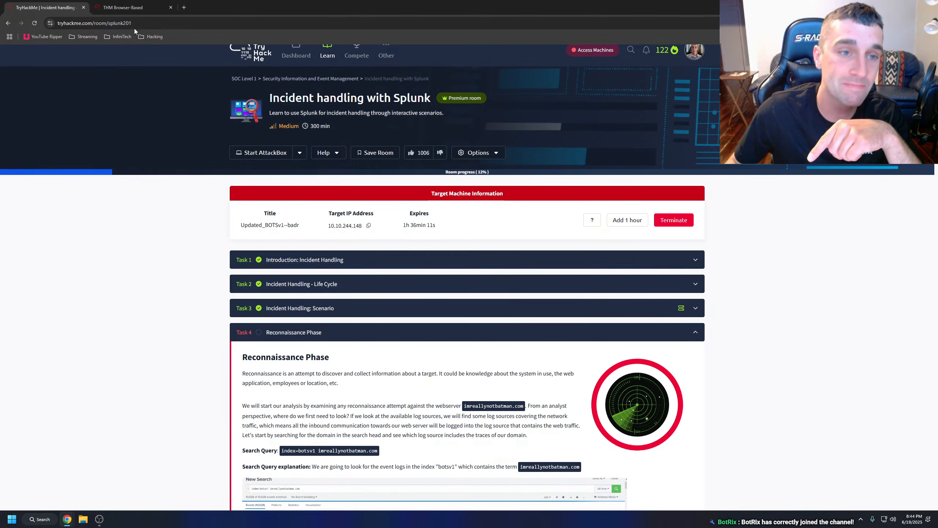
pyautogui.click(130, 8)
pyautogui.click(171, 8)
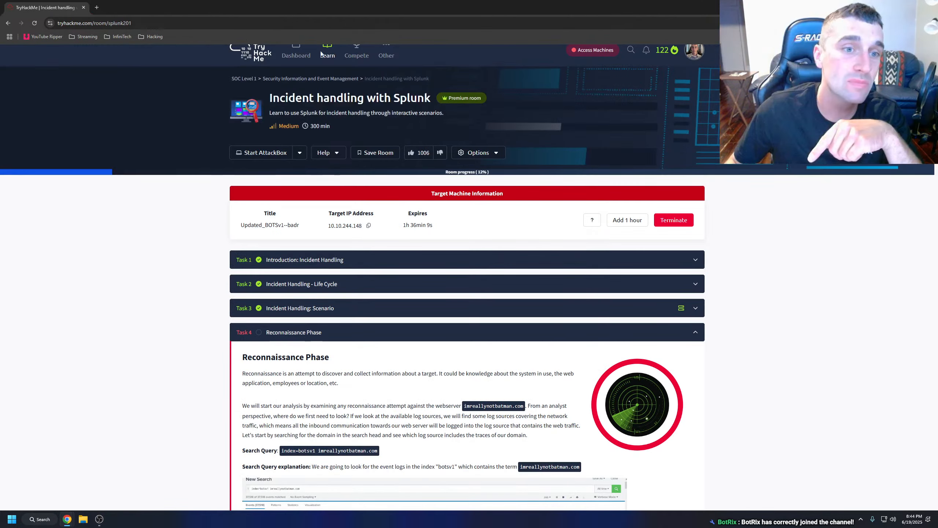
# Bring back the Splunk search window and arrange it side by side with the TryHackMe room.
pyautogui.moveTo(74, 521)
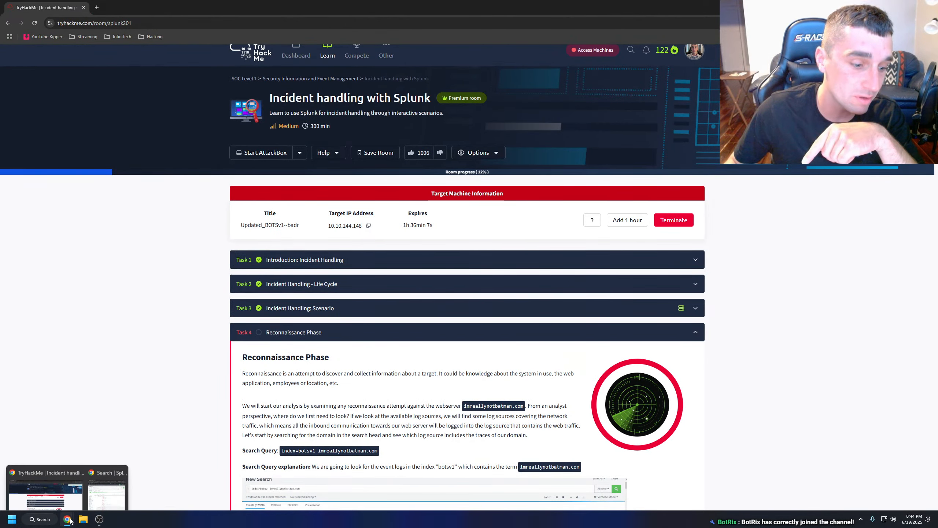
pyautogui.click(98, 480)
pyautogui.moveTo(368, 10); pyautogui.dragTo(0, 101)
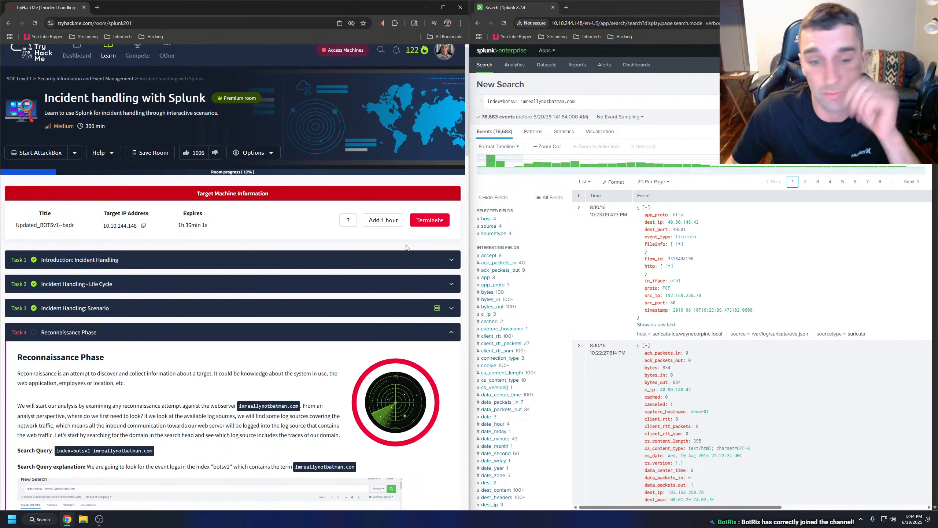
# Have the Task 4 text from "Here we have searched for the term" through the stream:http query explanation read aloud.
pyautogui.scroll(-8, 223, 260)
pyautogui.scroll(-2, 223, 260)
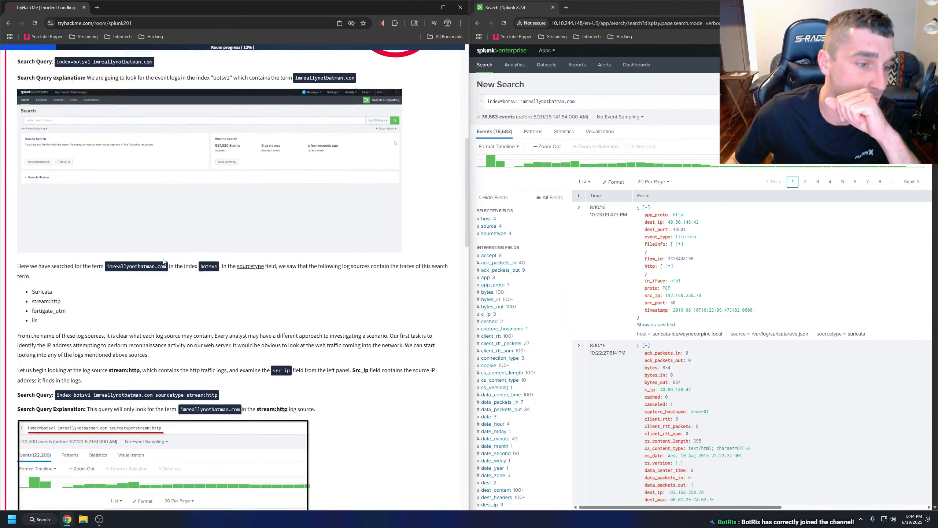
pyautogui.moveTo(17, 215); pyautogui.dragTo(315, 357)
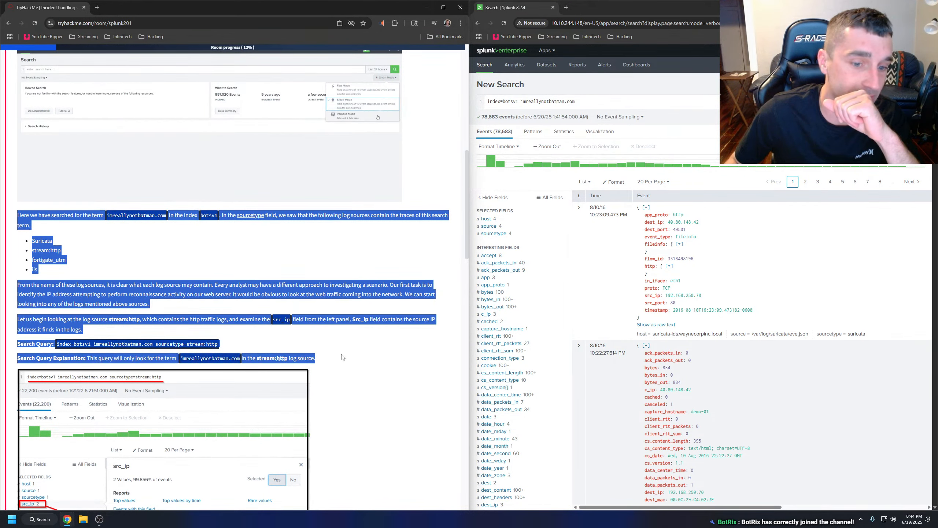
pyautogui.rightClick(307, 352)
pyautogui.click(346, 446)
pyautogui.click(241, 266)
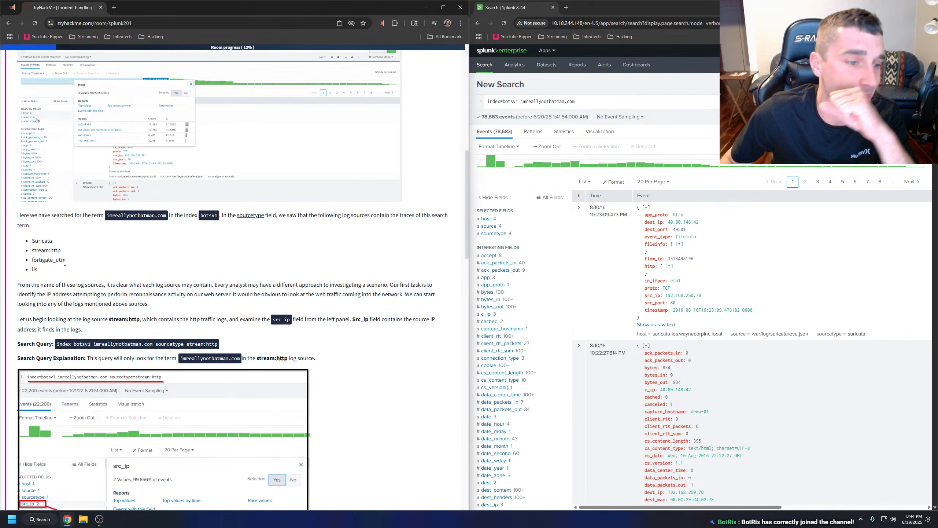
pyautogui.scroll(-1, 81, 269)
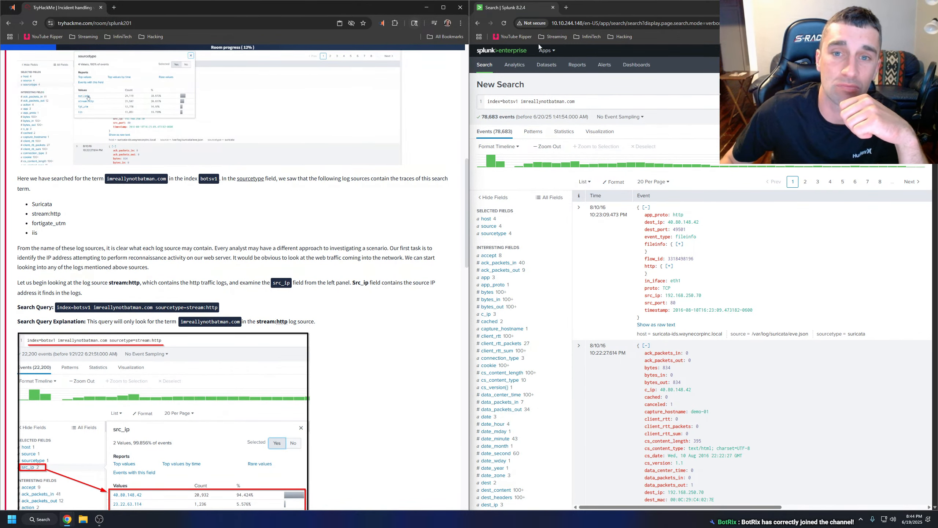
pyautogui.click(381, 23)
pyautogui.click(303, 244)
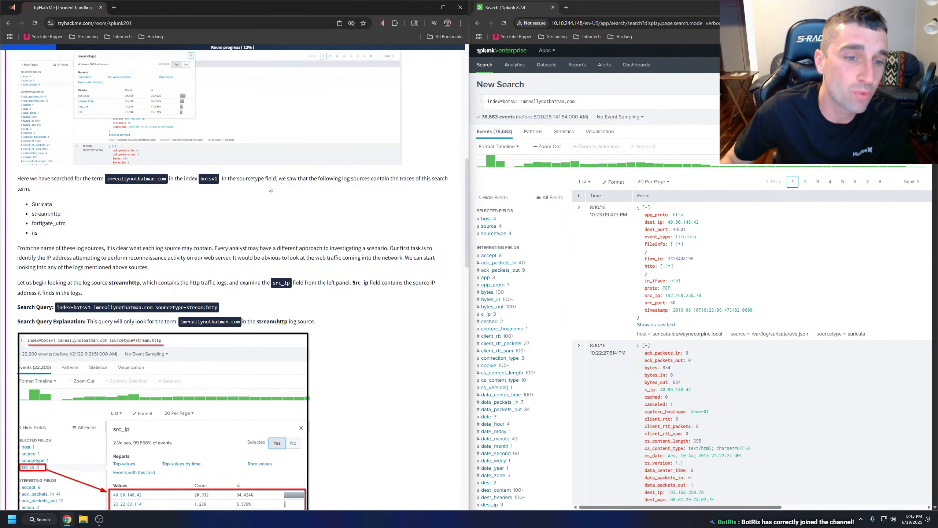
# View the room's enlarged search demonstration, close it, and show the values of the sourcetype field in Splunk.
pyautogui.scroll(3, 252, 179)
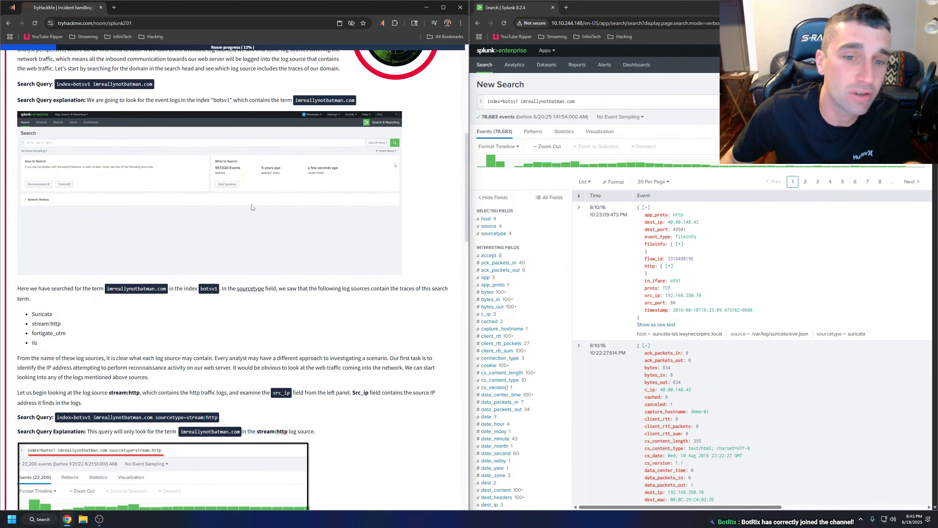
pyautogui.click(251, 207)
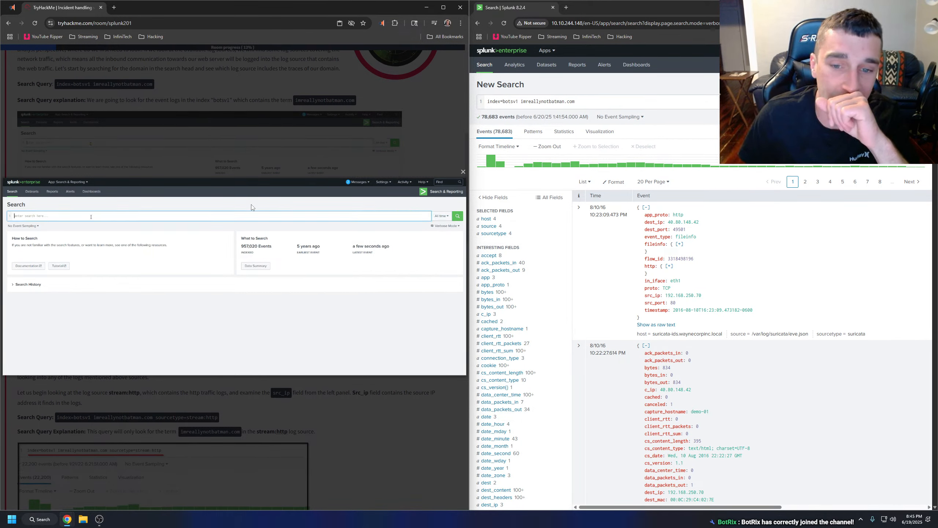
pyautogui.click(313, 153)
pyautogui.click(494, 234)
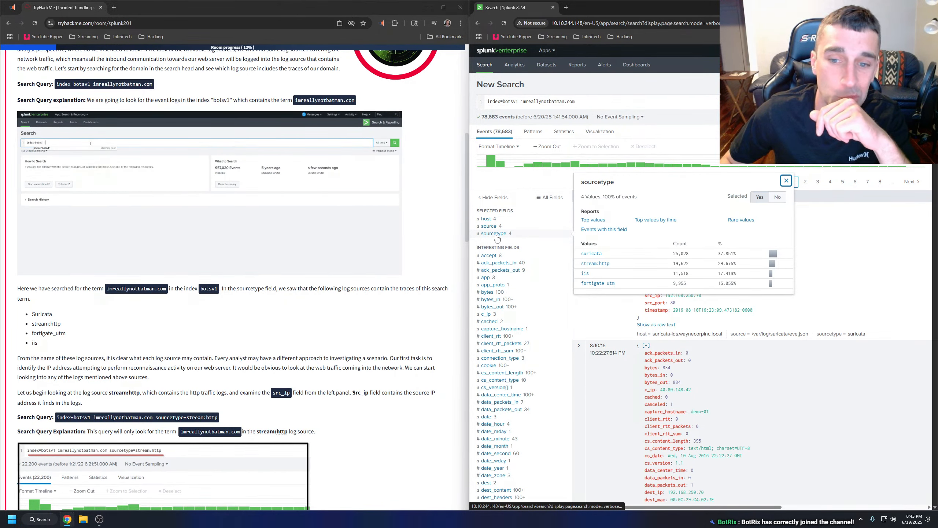
# Have the Task 4 text from "From the name of these log sources" through the query explanation read aloud, and pause playback.
pyautogui.scroll(-2, 236, 266)
pyautogui.moveTo(14, 285); pyautogui.dragTo(321, 362)
pyautogui.rightClick(292, 357)
pyautogui.click(338, 455)
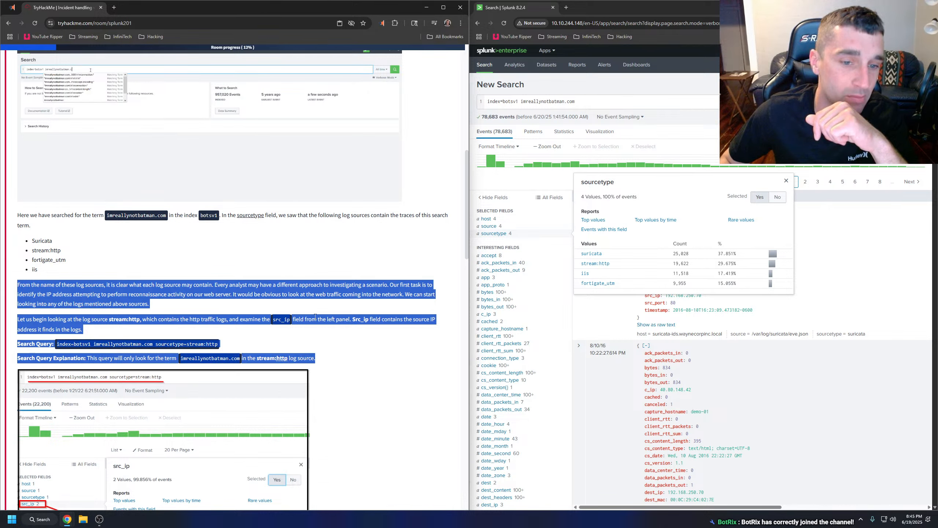
pyautogui.click(267, 265)
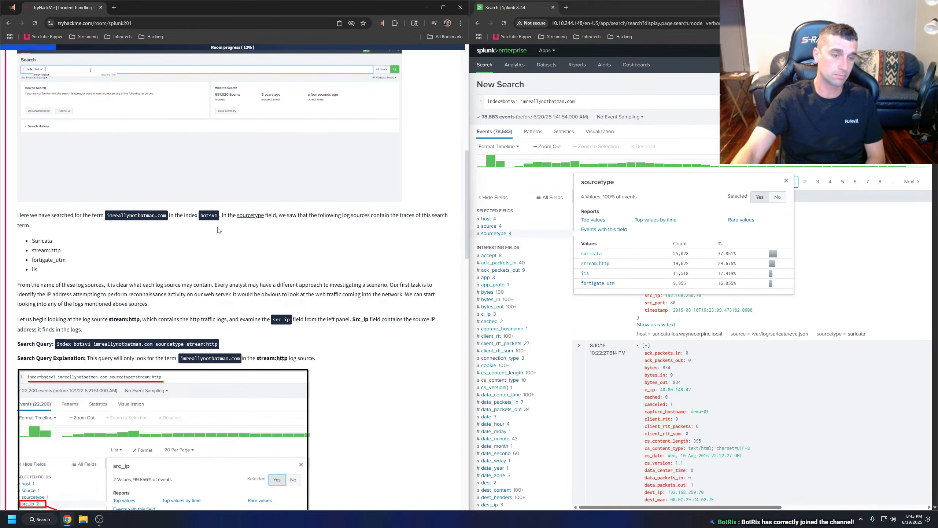
pyautogui.click(381, 23)
pyautogui.click(273, 48)
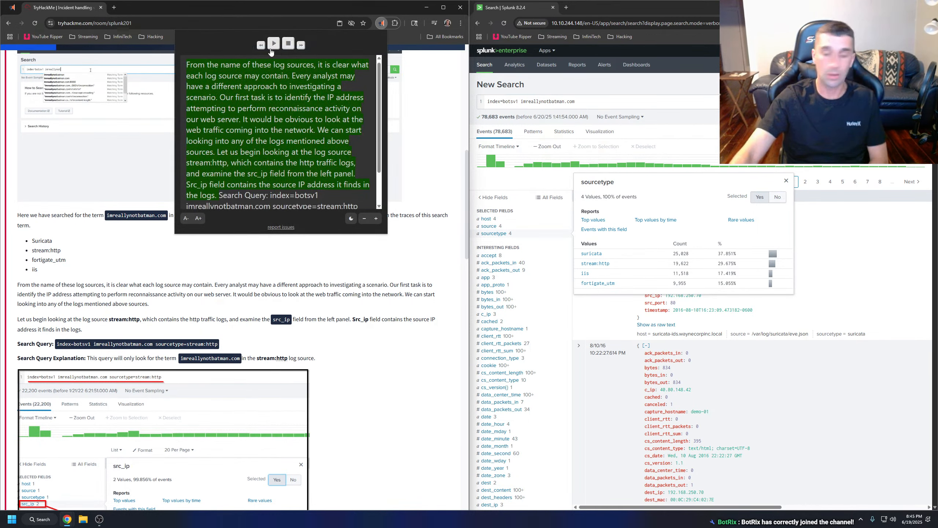
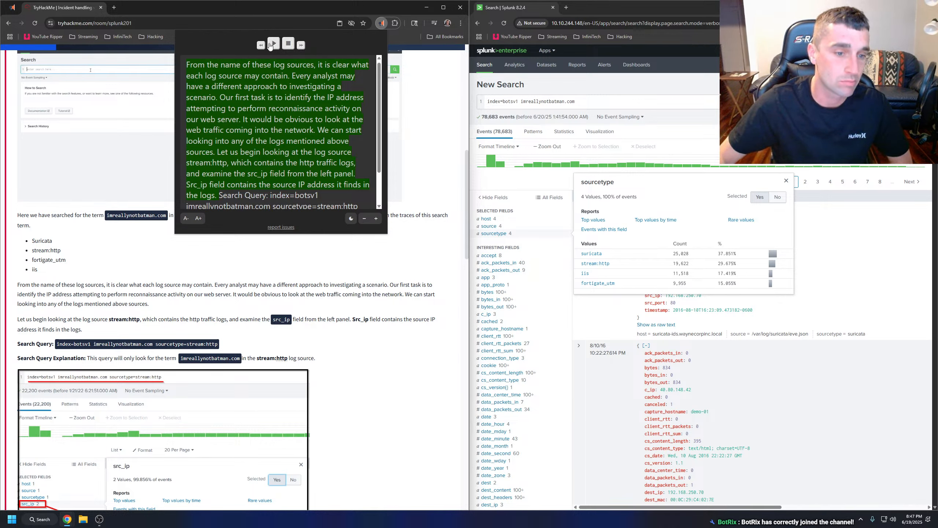
# Close the reader and restart reading aloud the Task 4 passage from "From the name of these log sources" through the query explanation.
pyautogui.click(96, 255)
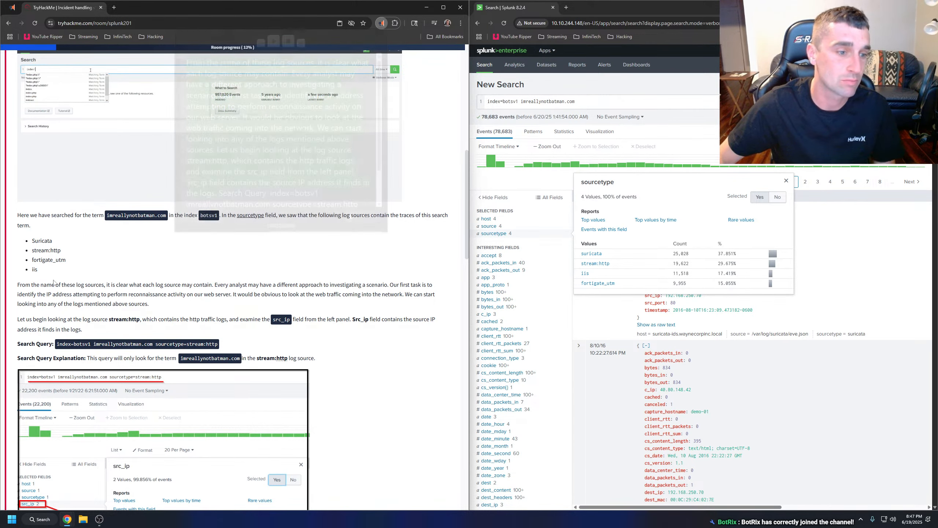
pyautogui.moveTo(18, 284); pyautogui.dragTo(321, 358)
pyautogui.rightClick(290, 358)
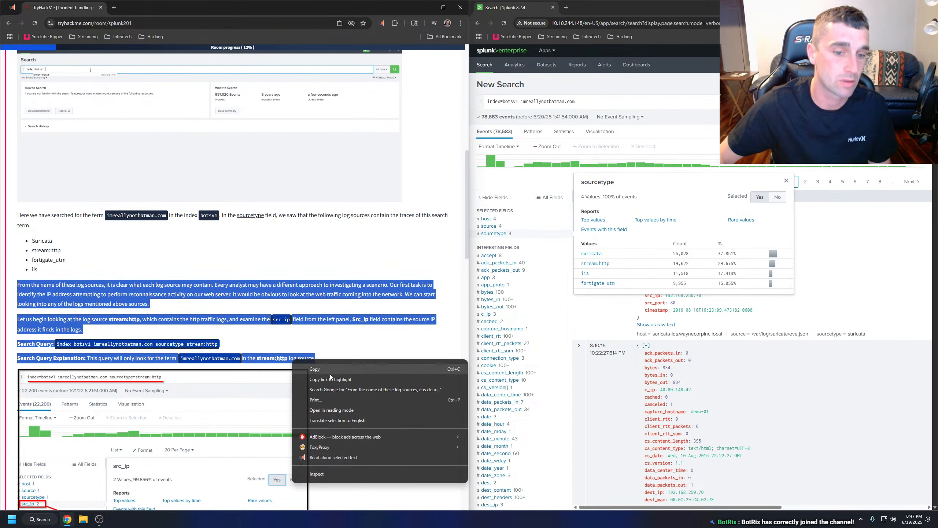
pyautogui.click(336, 455)
pyautogui.click(311, 330)
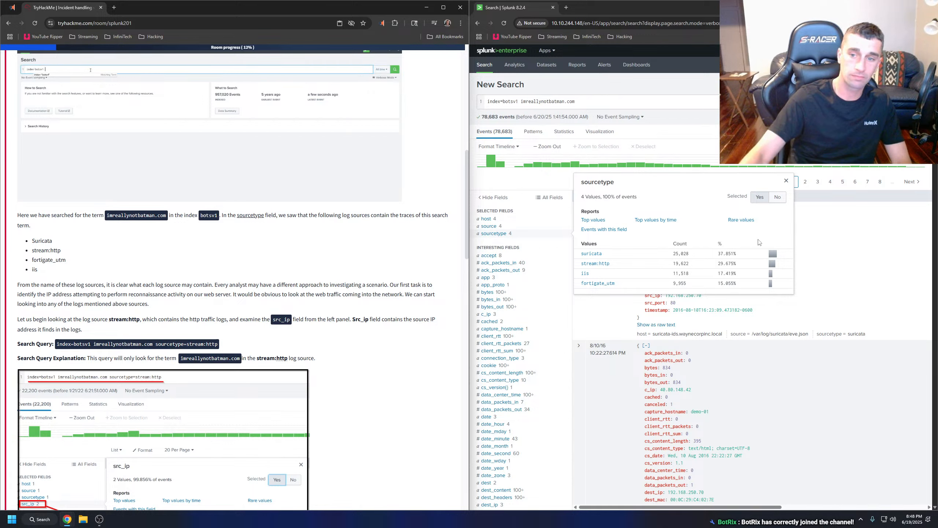
# Show the values of the source field and of the sourcetype field, and compare them with the room's stream:http query example.
pyautogui.click(500, 227)
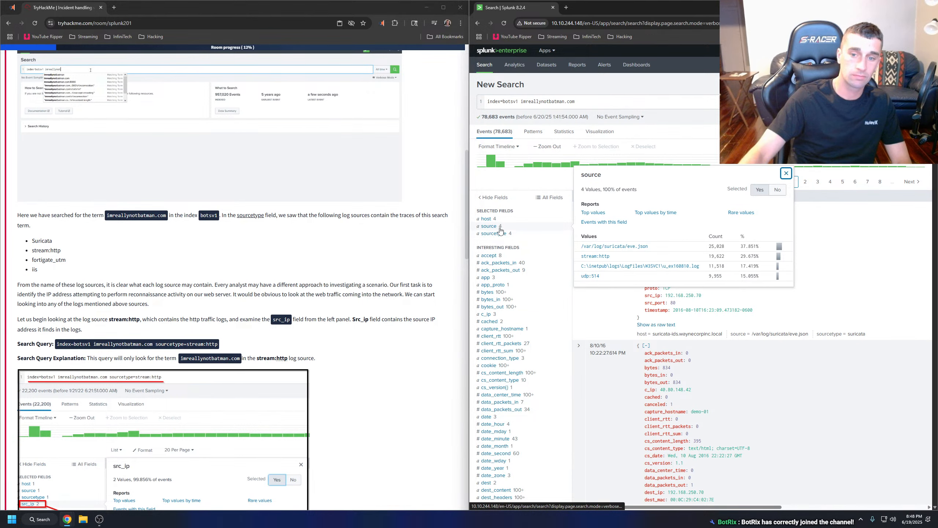
pyautogui.click(497, 236)
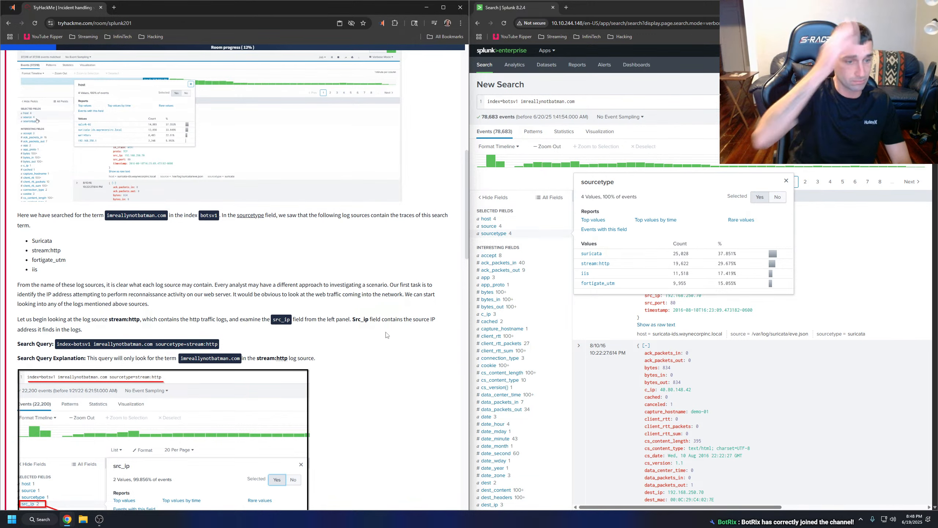
pyautogui.scroll(-1, 265, 317)
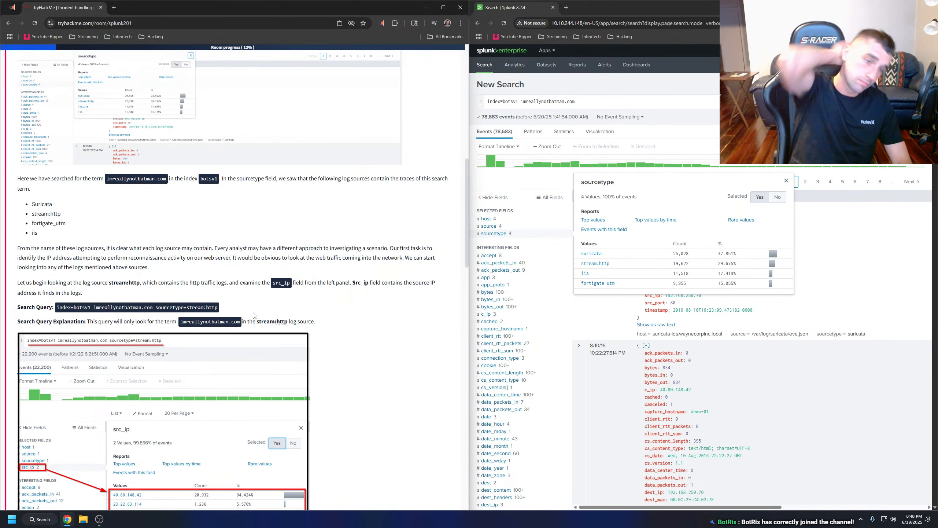
pyautogui.scroll(-1, 209, 298)
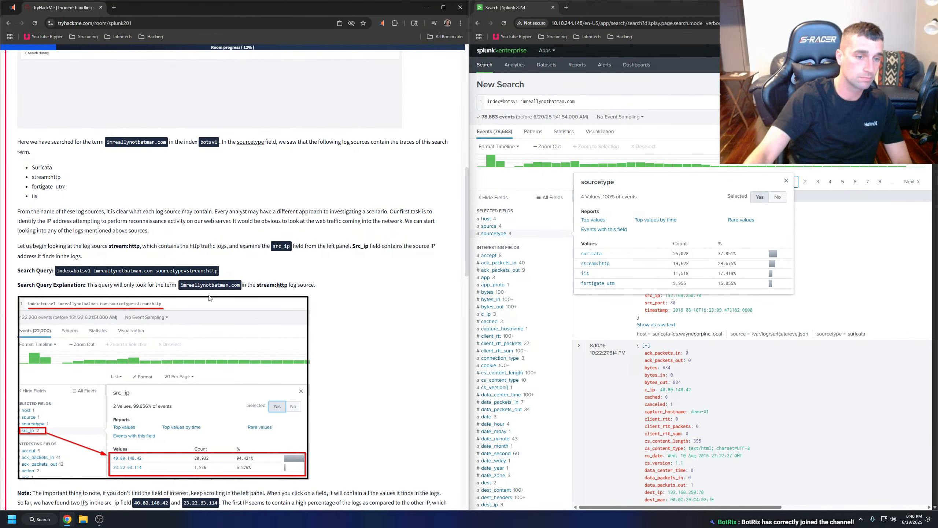
# Try filtering the search to the stream:http sourcetype, removing the quotation marks around the value and rerunning the query.
pyautogui.click(601, 264)
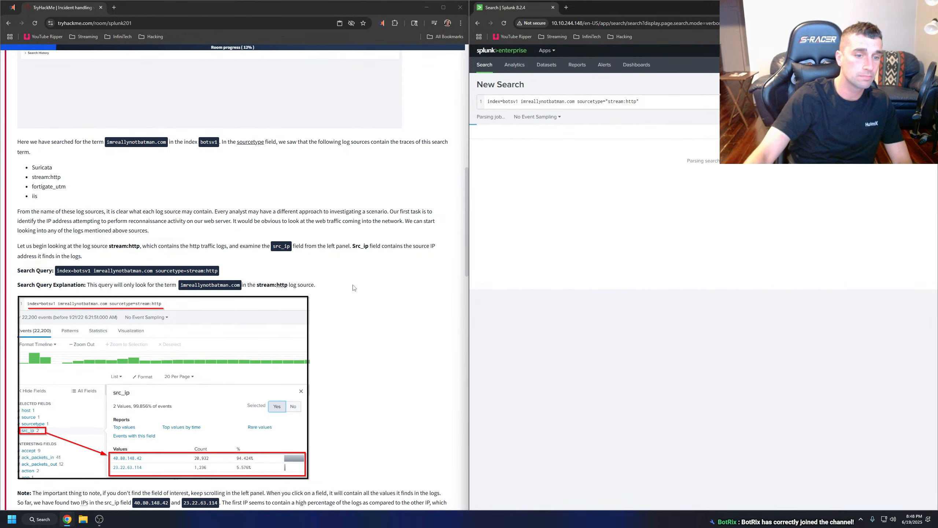
pyautogui.click(645, 102)
pyautogui.press('BackSpace')
pyautogui.click(608, 102)
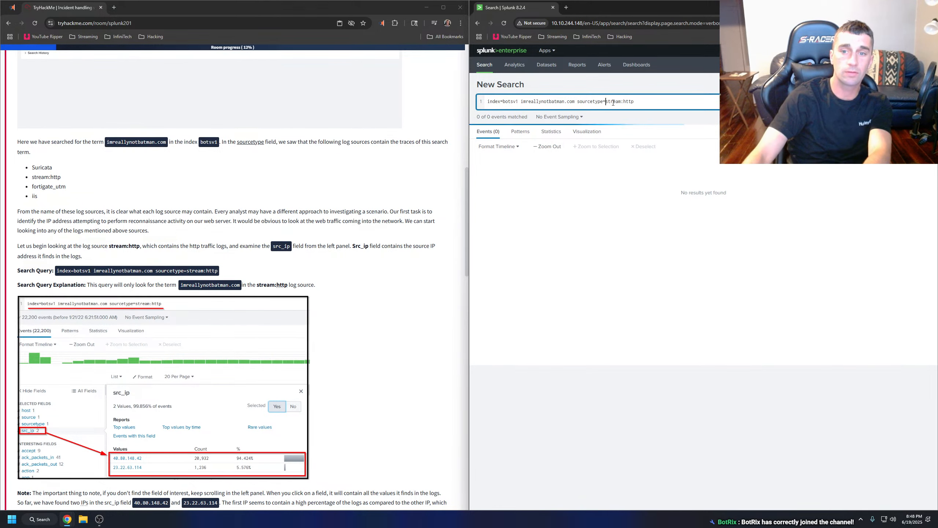
pyautogui.press('BackSpace')
pyautogui.press('Return')
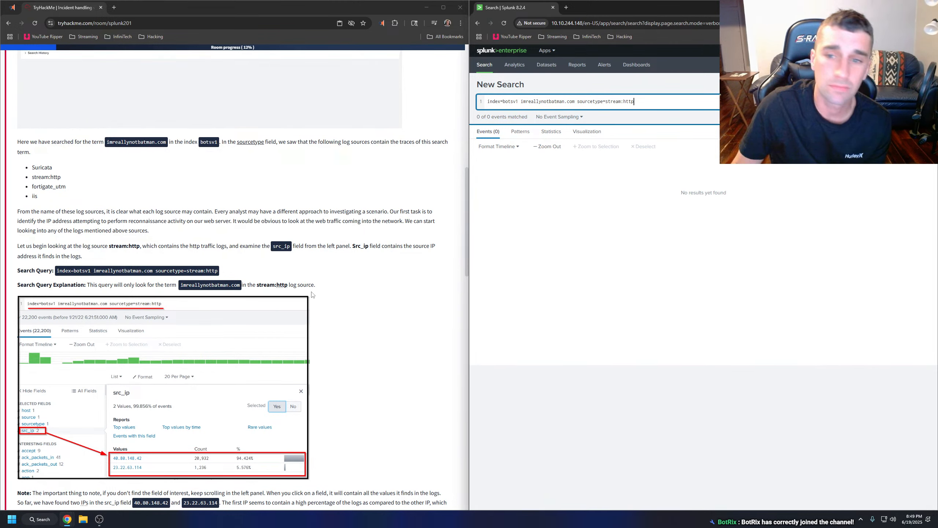
pyautogui.press('Return')
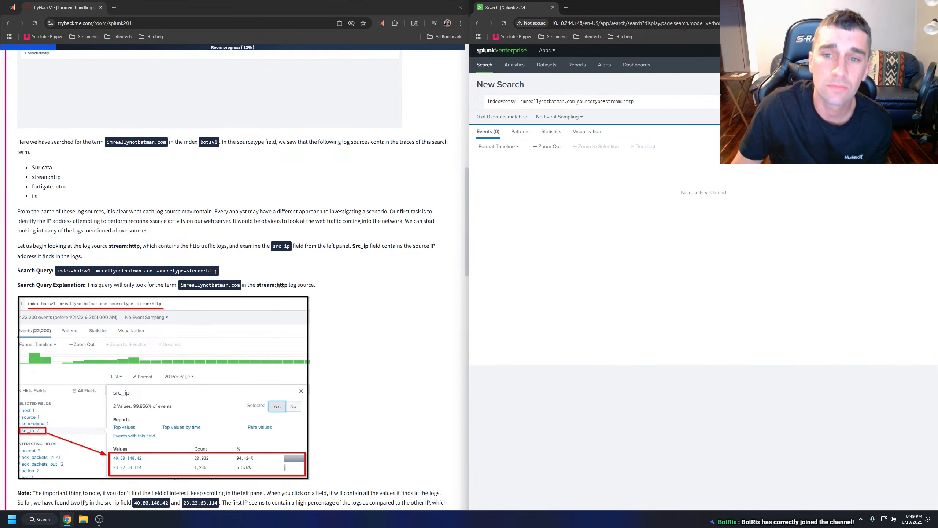
# Remove the sourcetype filter and rerun the search as index=botsv1 imreallynotbatman.com.
pyautogui.keyDown('shift'); pyautogui.click(577, 107); pyautogui.keyUp('shift')
pyautogui.press('BackSpace')
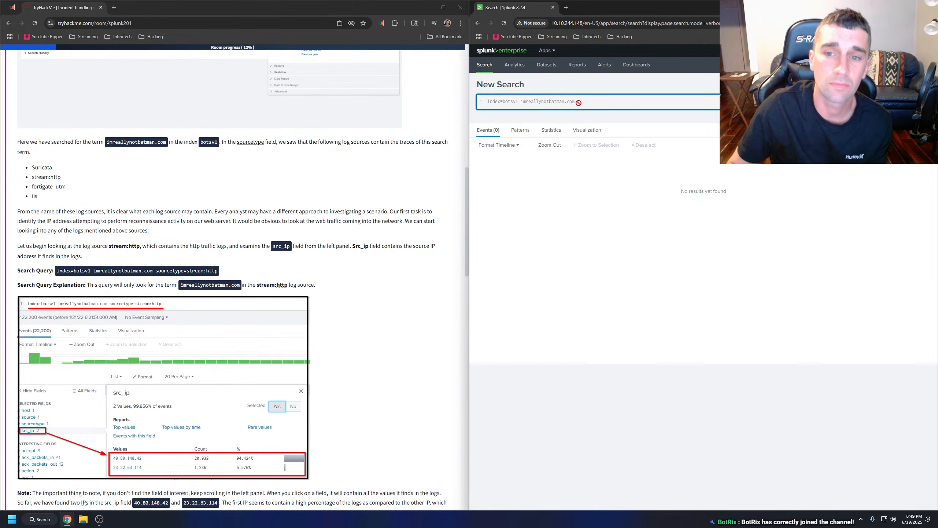
pyautogui.press('Return')
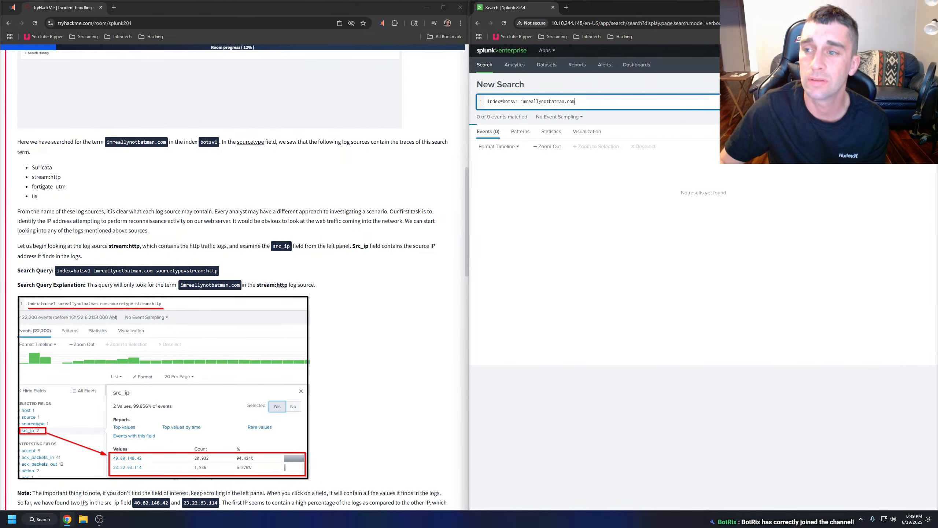
pyautogui.click(924, 101)
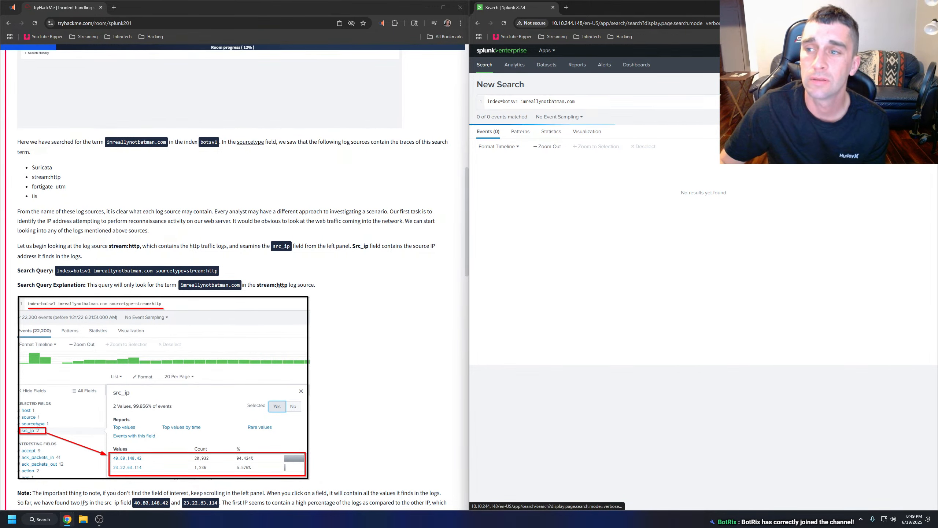
# Try restarting the search page, shortening the query to index=botsv1 and running it.
pyautogui.click(487, 69)
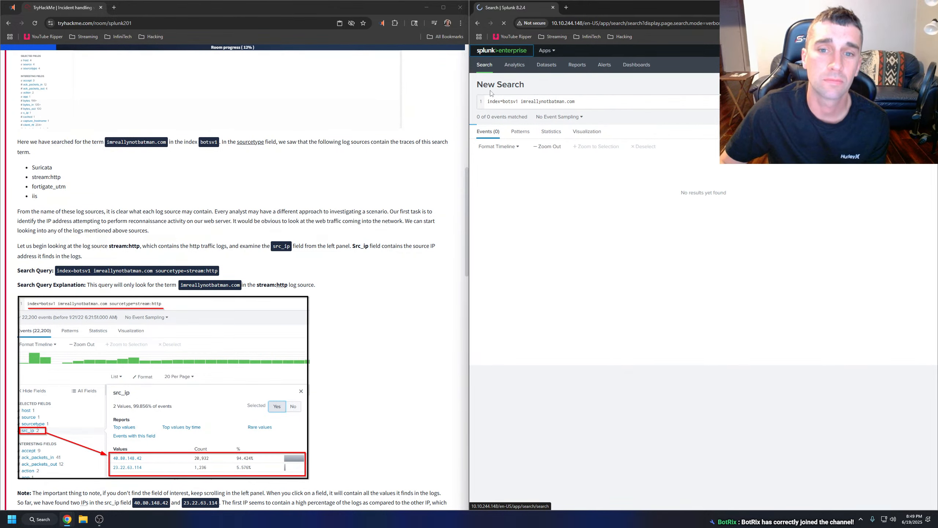
pyautogui.doubleClick(523, 105)
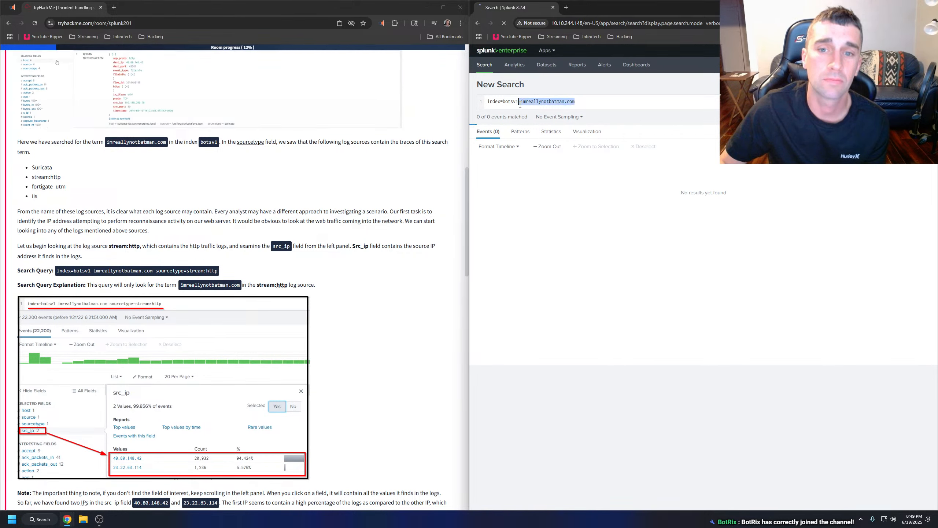
pyautogui.press('BackSpace')
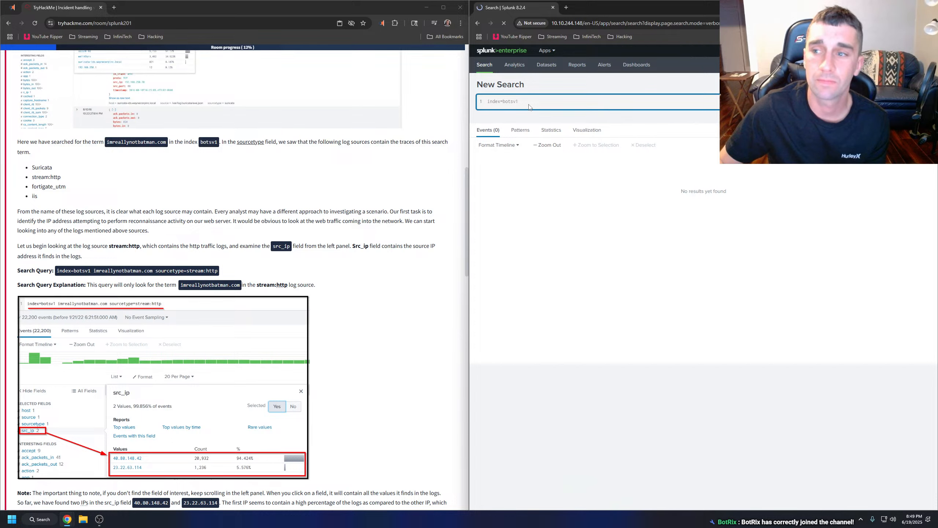
pyautogui.press('Return')
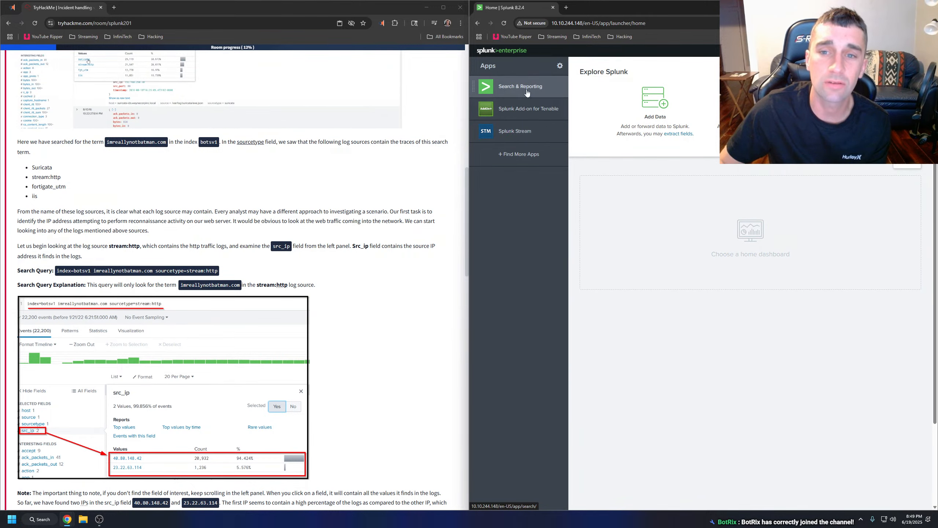
# Copy the query index=botsv1 imreallynotbatman.com from the room, reopen Search & Reporting, and run it as a fresh search.
pyautogui.click(522, 86)
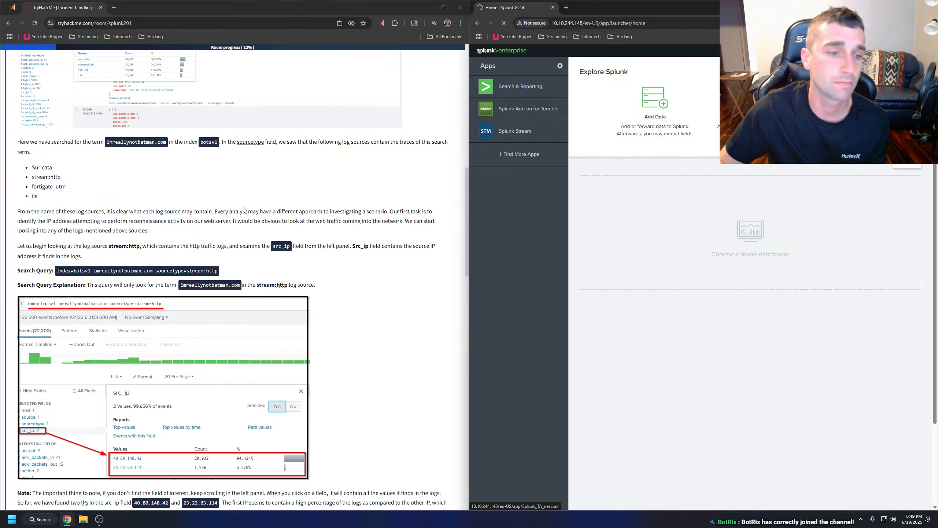
pyautogui.click(56, 274)
pyautogui.moveTo(57, 274); pyautogui.dragTo(152, 269)
pyautogui.hotkey('ctrl', 'c')
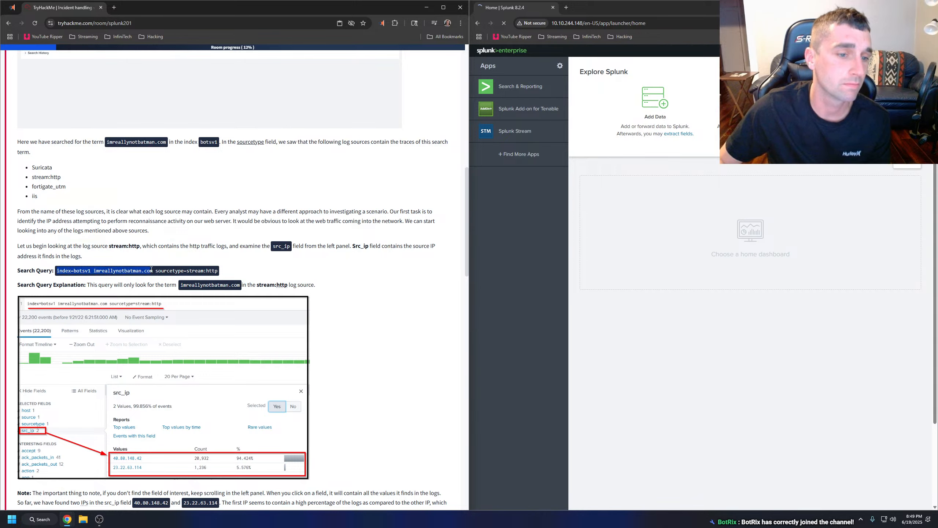
pyautogui.click(302, 273)
pyautogui.click(507, 86)
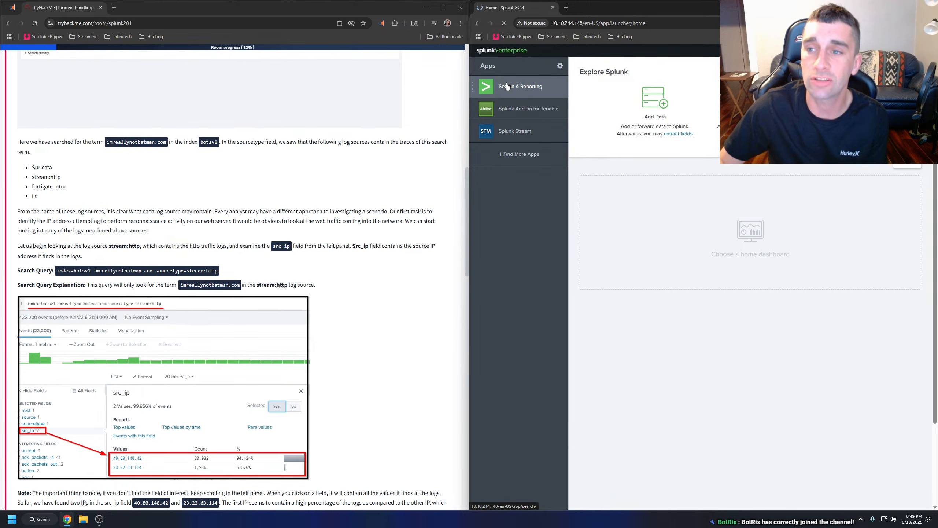
pyautogui.click(771, 51)
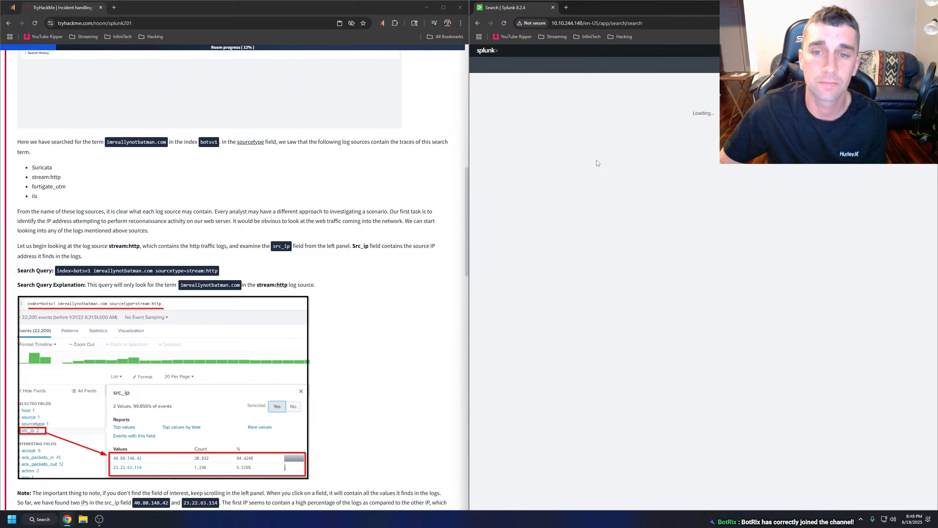
pyautogui.click(537, 103)
pyautogui.hotkey('ctrl', 'v')
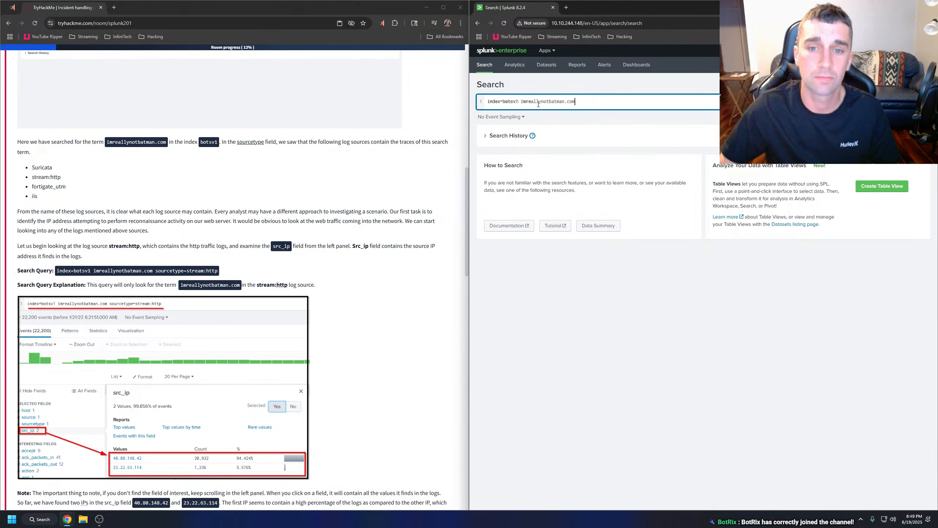
pyautogui.press('Return')
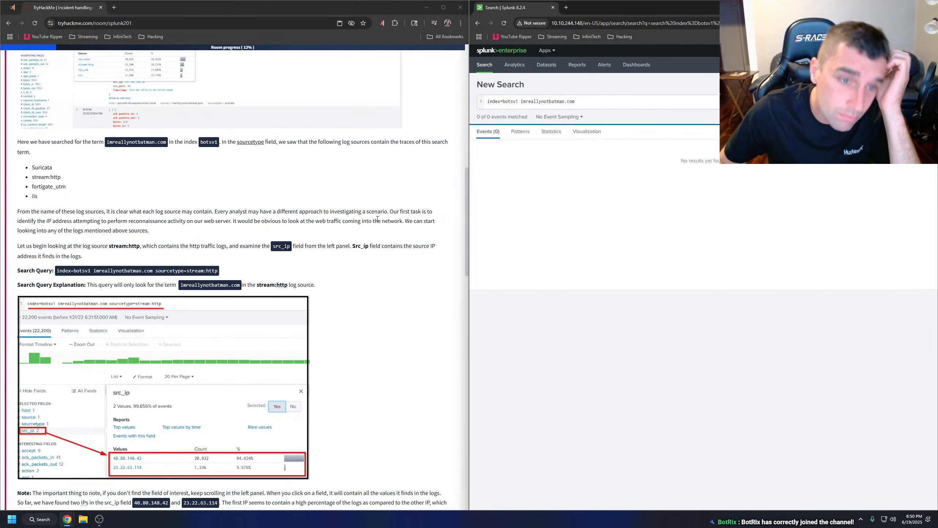
# Filter the imreallynotbatman.com results to the stream:http value of the sourcetype field.
pyautogui.scroll(3, 362, 223)
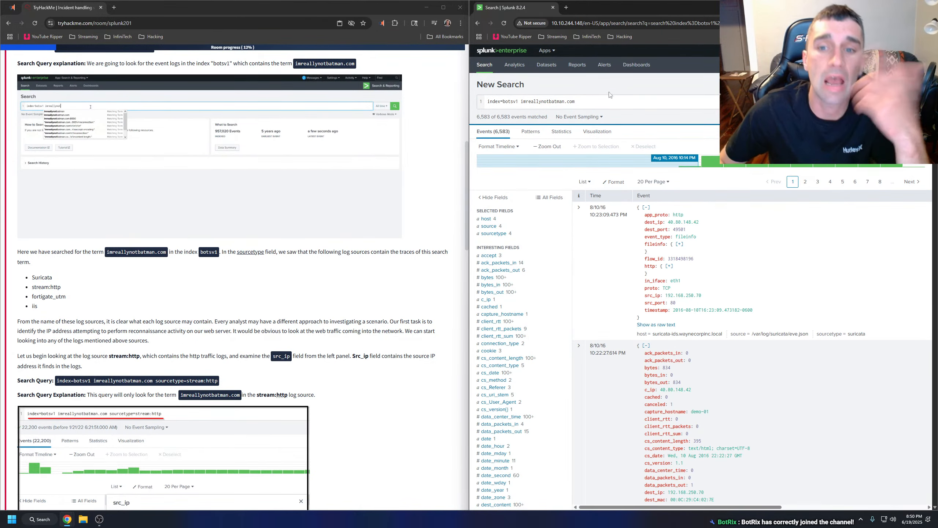
pyautogui.scroll(-3, 196, 244)
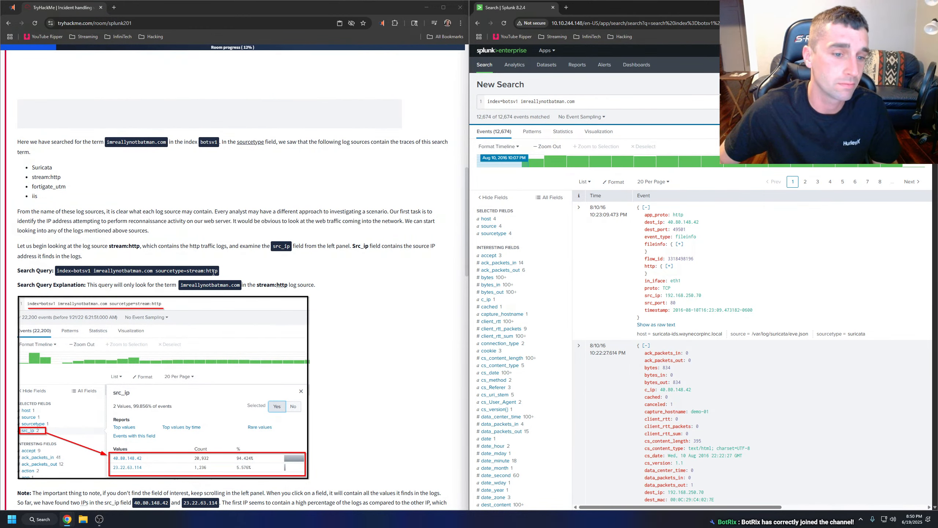
pyautogui.click(493, 233)
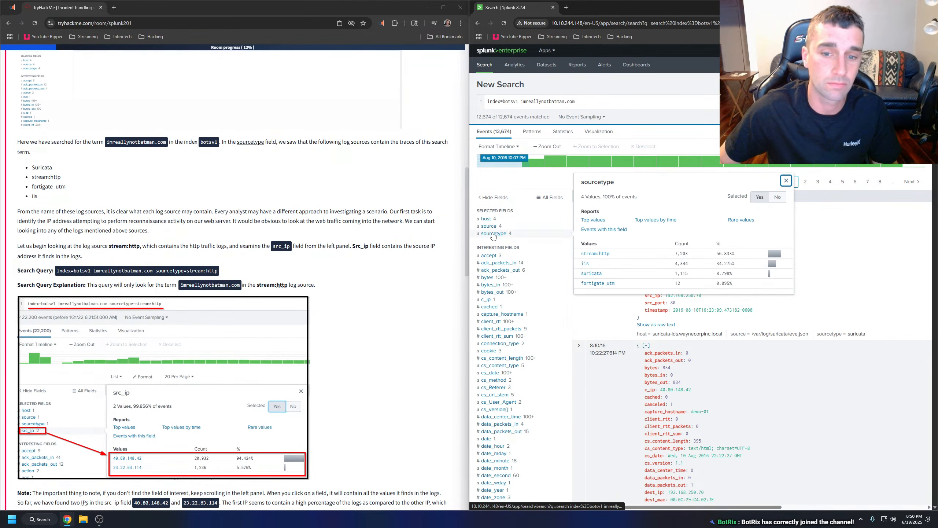
pyautogui.click(595, 253)
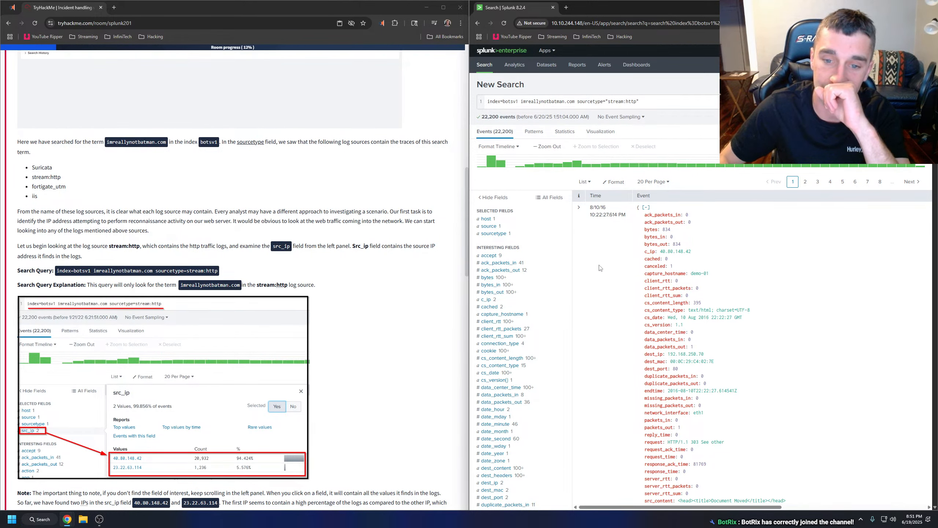
# Enlarge the room's src_ip example screenshot and show the values of the src_ip field in the Splunk results.
pyautogui.scroll(-2, 231, 274)
pyautogui.click(231, 274)
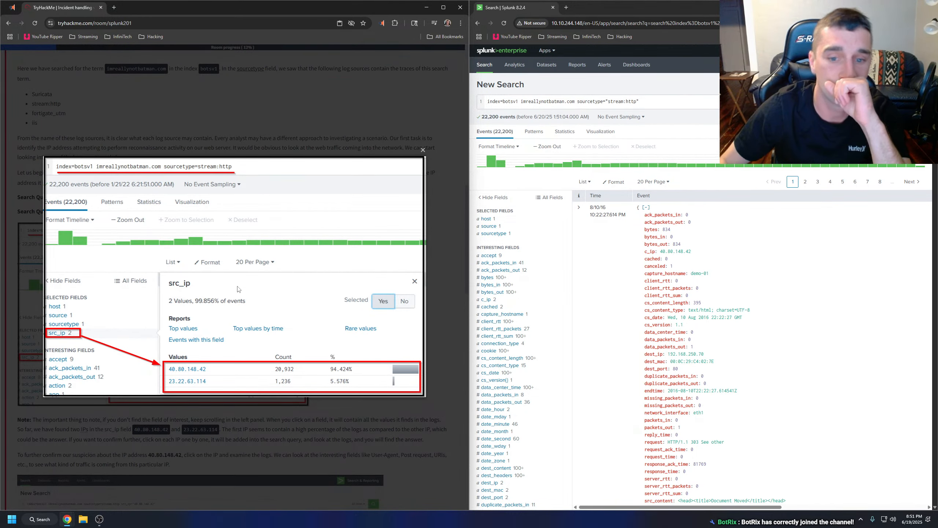
pyautogui.scroll(-5, 548, 283)
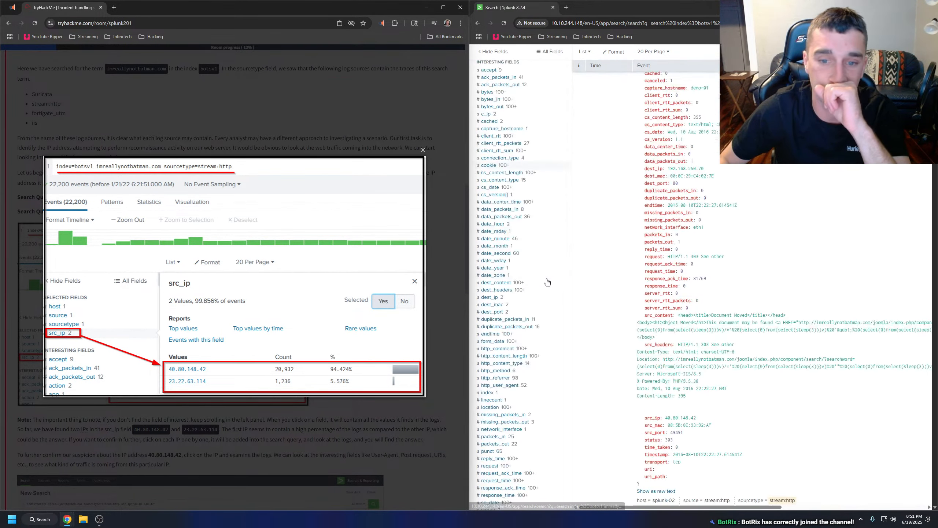
pyautogui.scroll(-8, 547, 282)
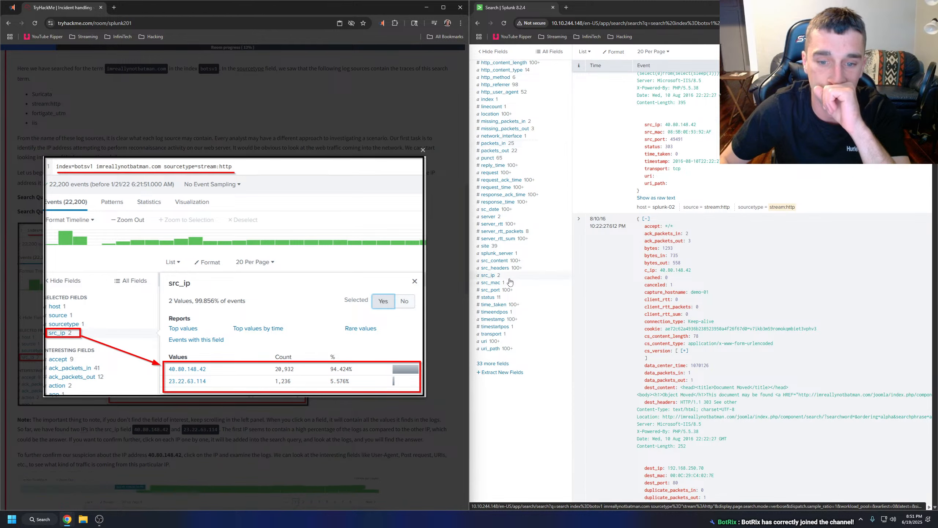
pyautogui.click(507, 277)
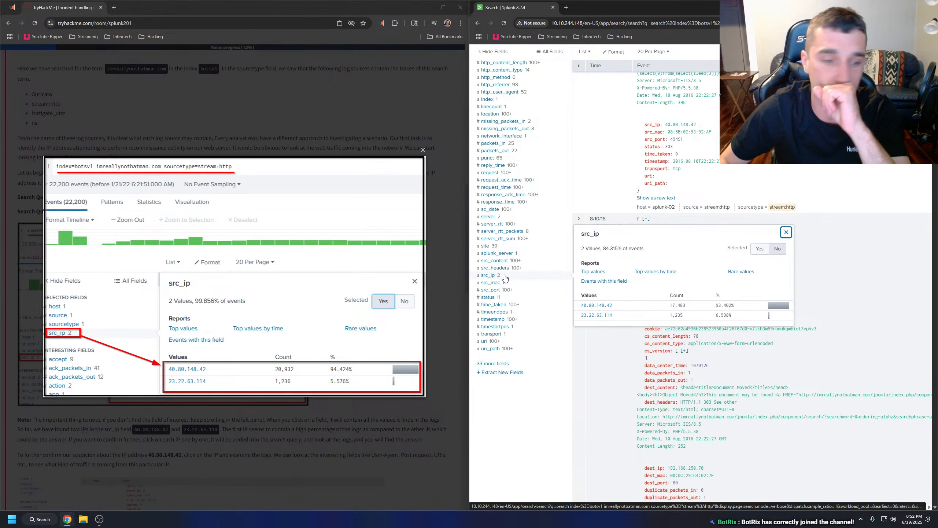
# View the values of the accept field and of the host field in the stream:http results.
pyautogui.scroll(13, 505, 278)
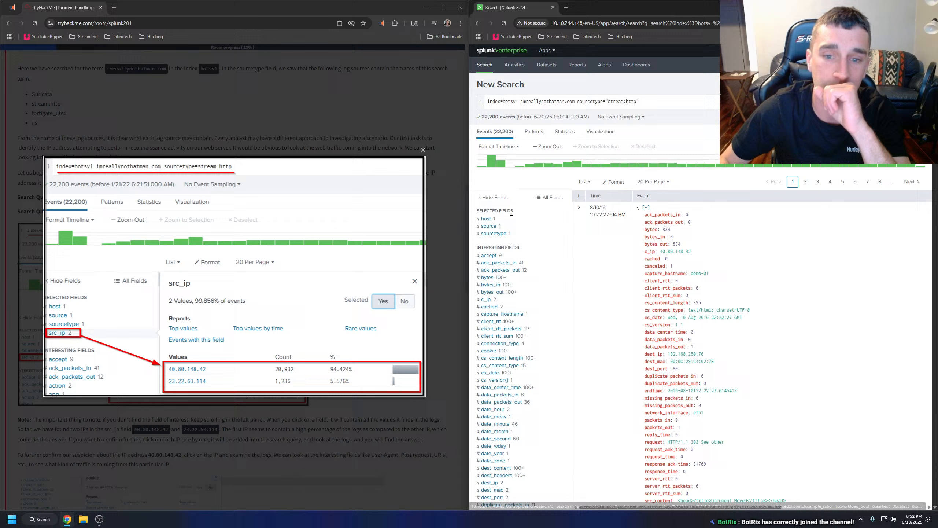
pyautogui.click(495, 256)
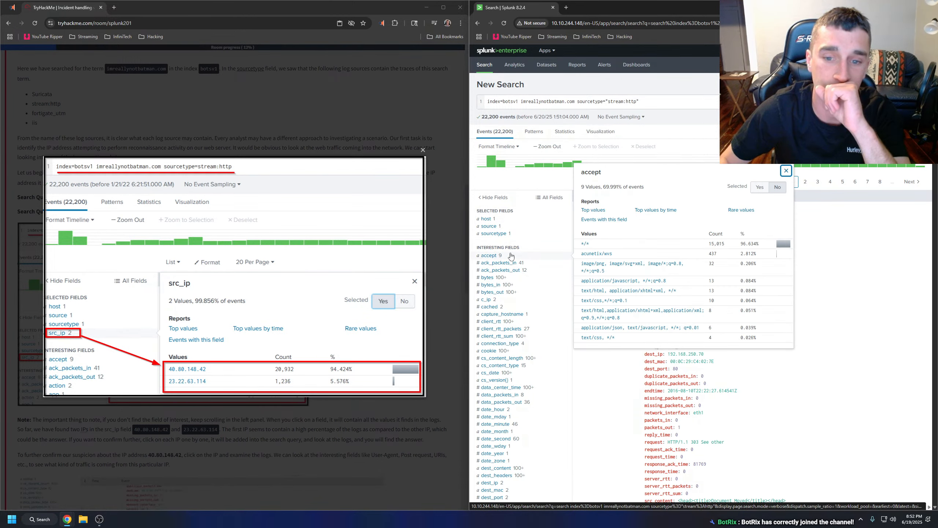
pyautogui.click(542, 221)
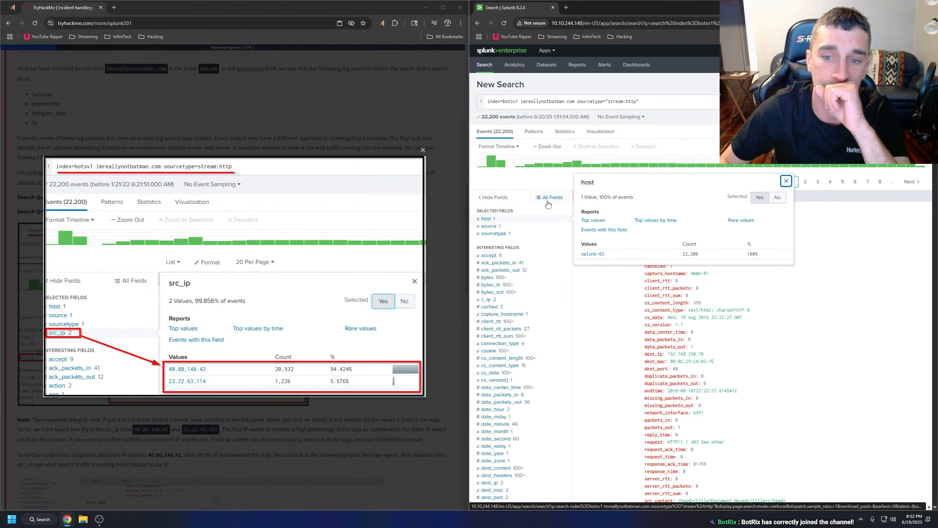
# Add the src_ip field to the selected fields of the stream:http results.
pyautogui.click(520, 203)
pyautogui.scroll(-15, 521, 221)
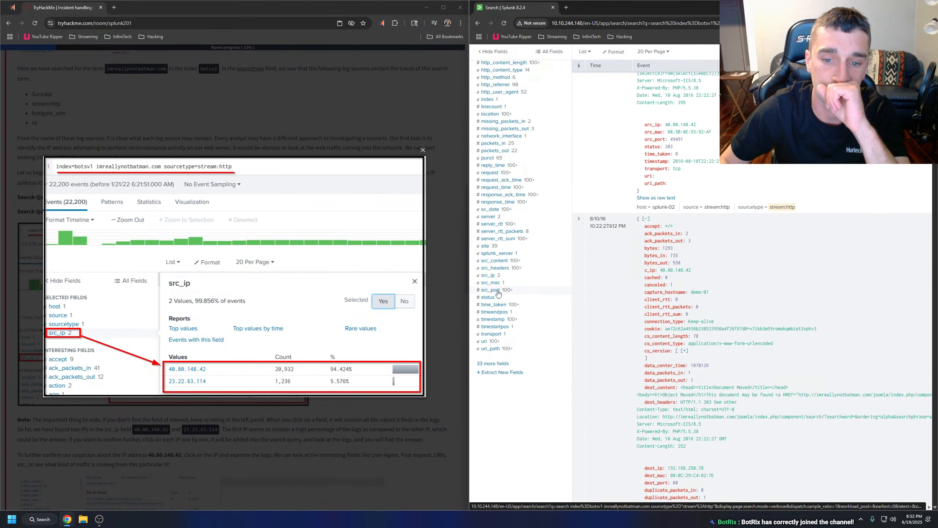
pyautogui.click(504, 277)
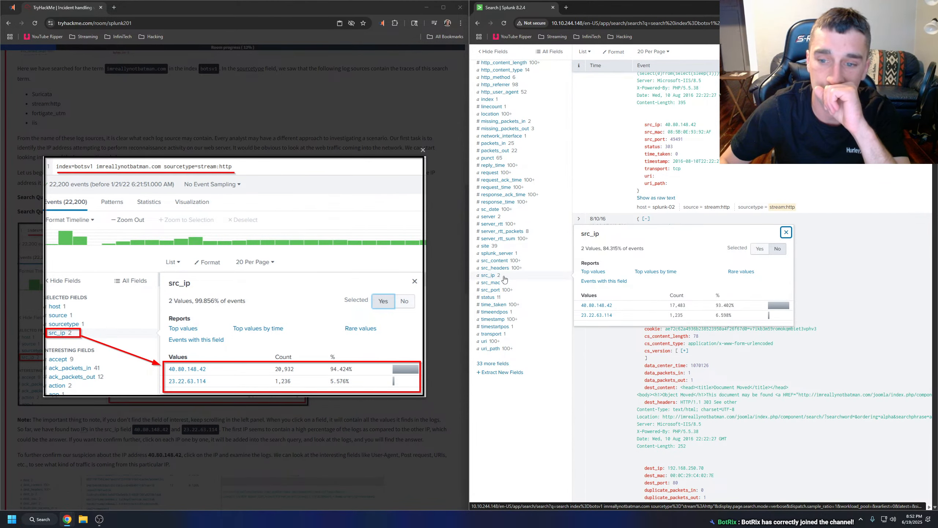
pyautogui.click(760, 249)
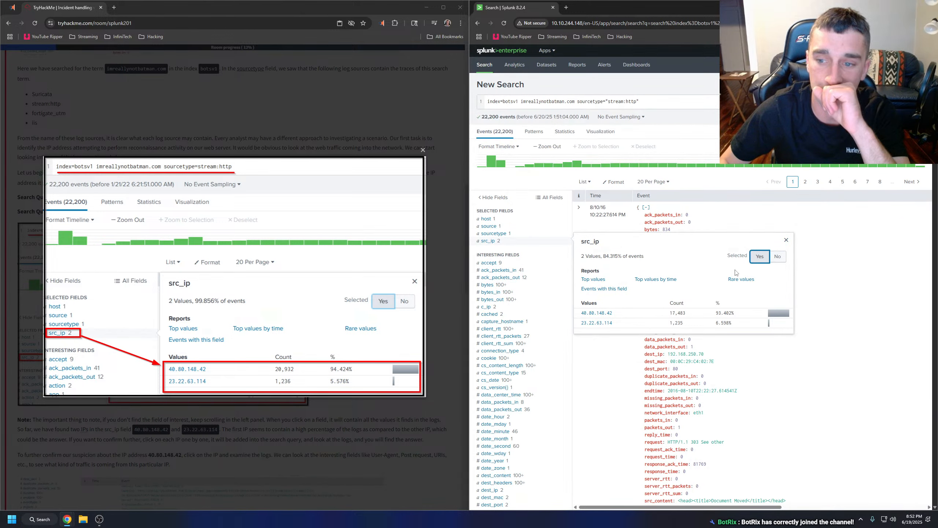
pyautogui.click(786, 240)
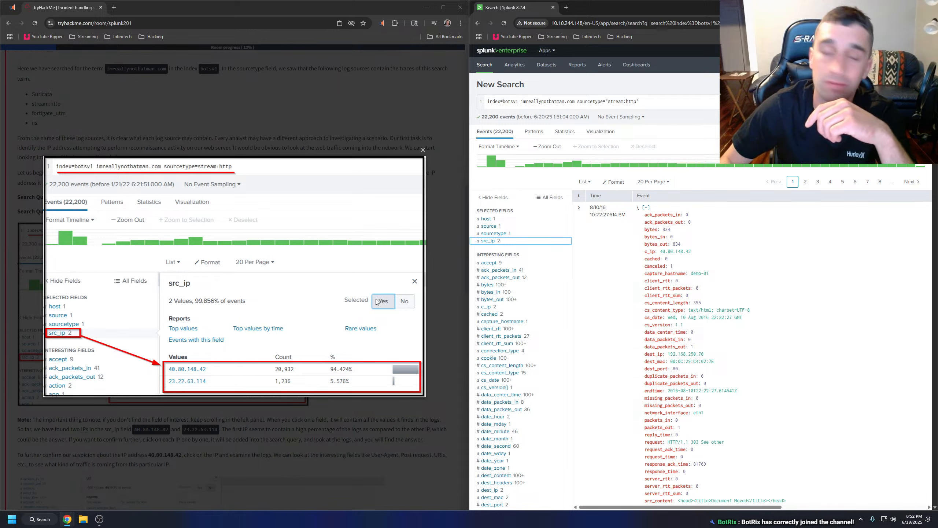
# Filter the stream:http results to the source IP 40.80.148.42 from the src_ip values.
pyautogui.click(490, 241)
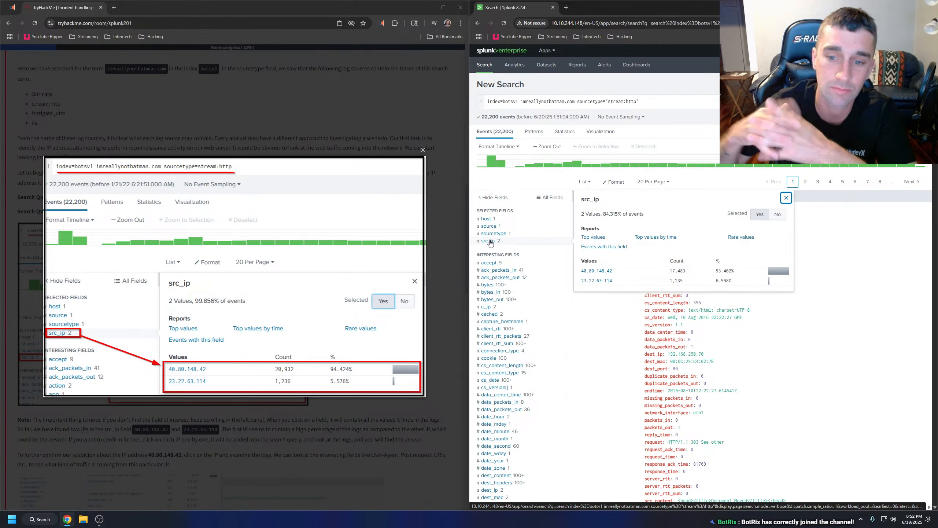
pyautogui.click(599, 333)
pyautogui.click(599, 333)
pyautogui.click(675, 228)
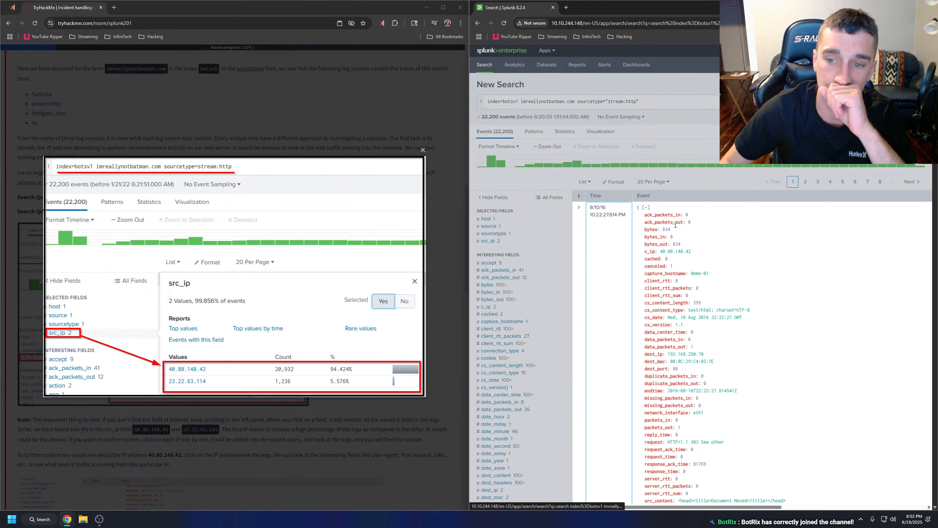
pyautogui.click(488, 240)
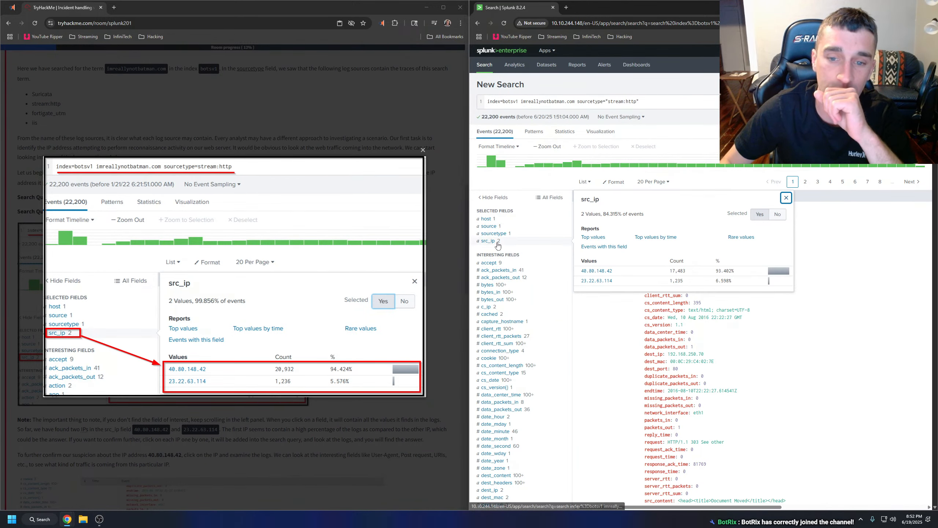
pyautogui.click(607, 270)
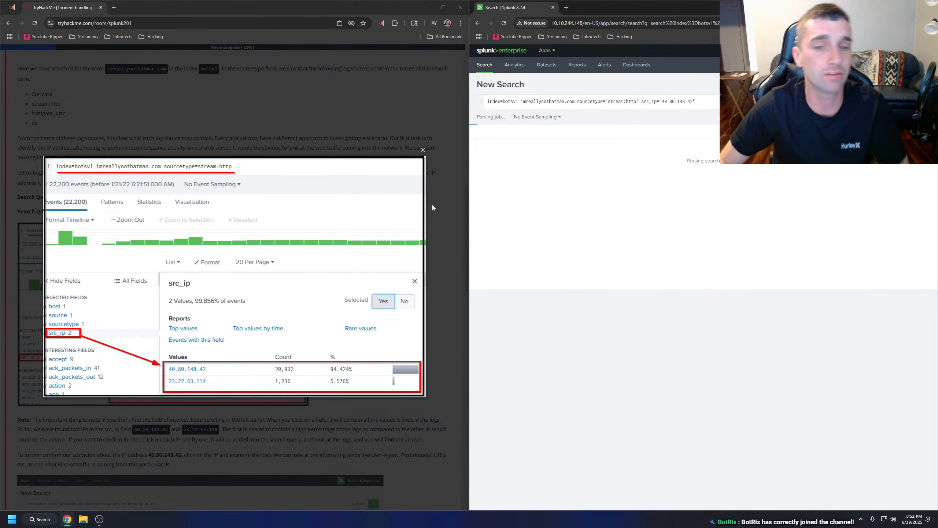
# Close the room's enlarged screenshot and have the note and the paragraph on confirming 40.80.148.42 read aloud.
pyautogui.click(423, 150)
pyautogui.scroll(-3, 374, 291)
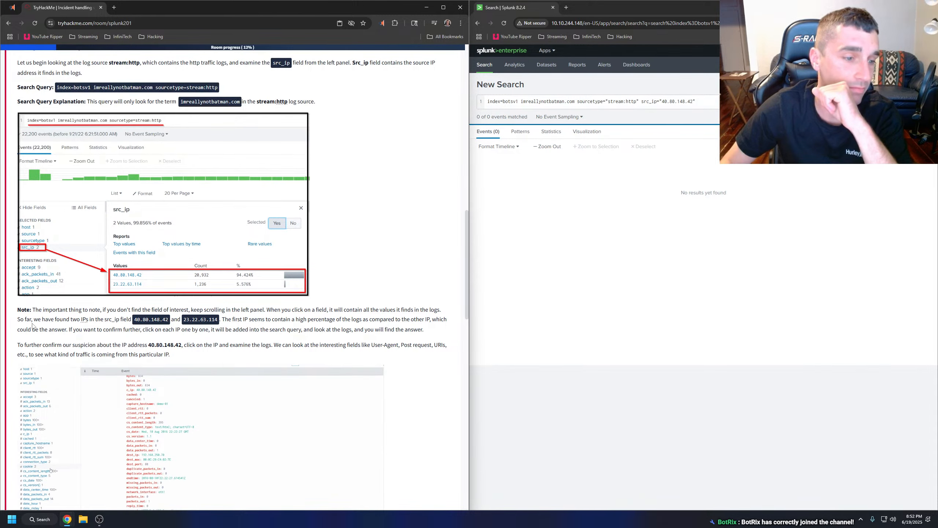
pyautogui.moveTo(18, 310); pyautogui.dragTo(210, 358)
pyautogui.rightClick(152, 352)
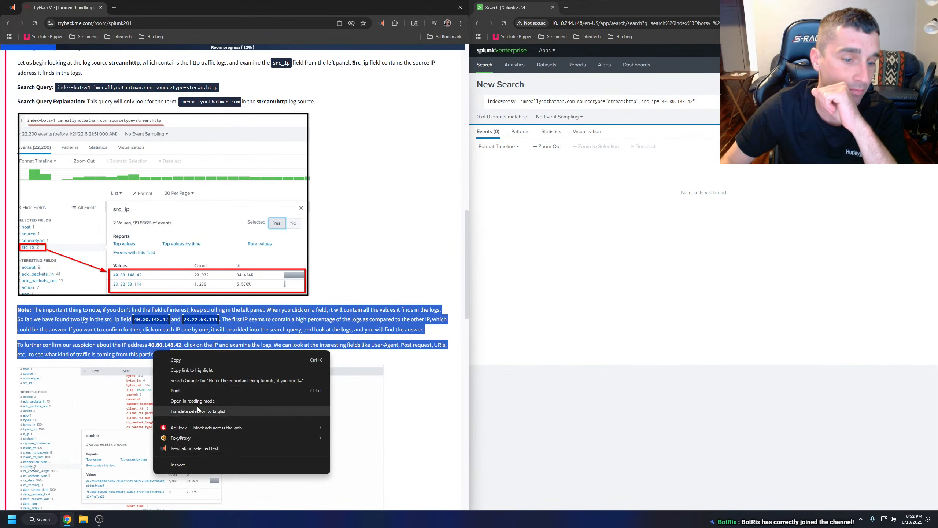
pyautogui.click(205, 448)
pyautogui.scroll(-2, 207, 351)
pyautogui.click(215, 287)
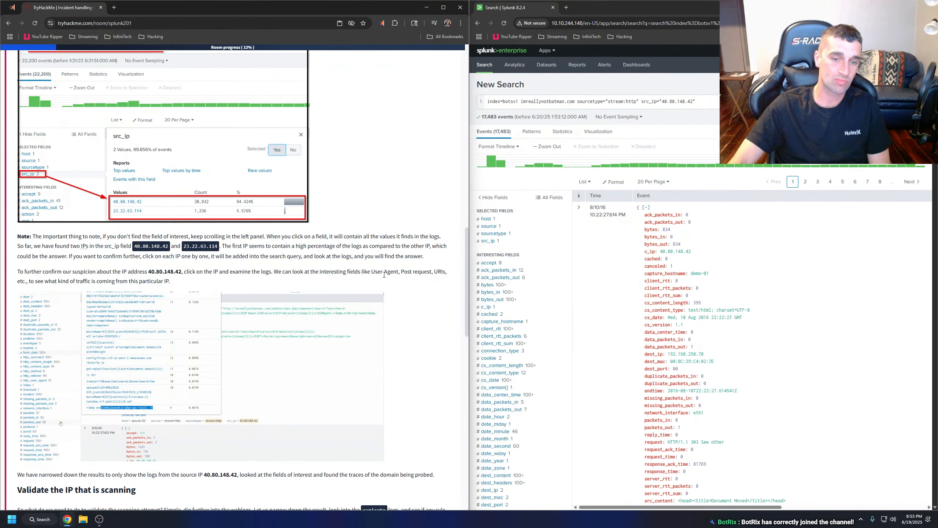
# Reopen Task 3 in the room and review its scenario, cyber kill chain phases and interesting log sources.
pyautogui.scroll(-1, 384, 274)
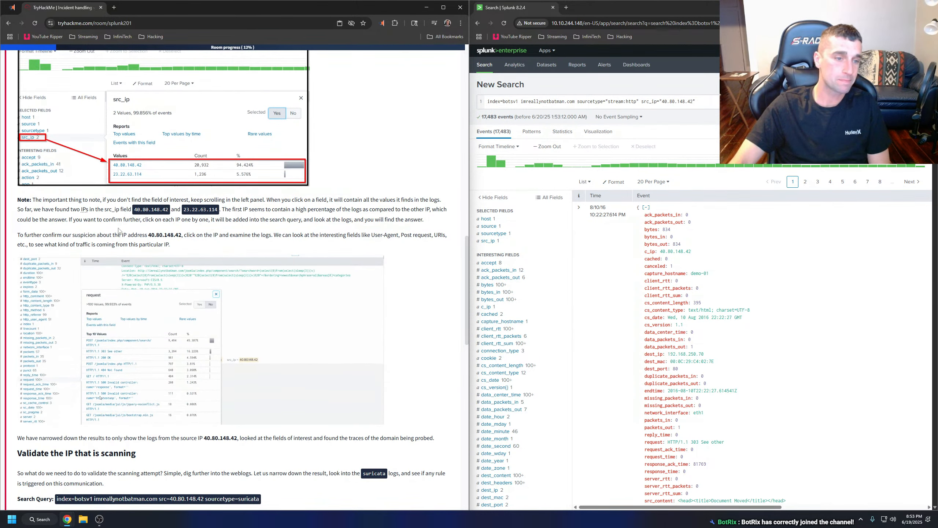
pyautogui.scroll(10, 147, 271)
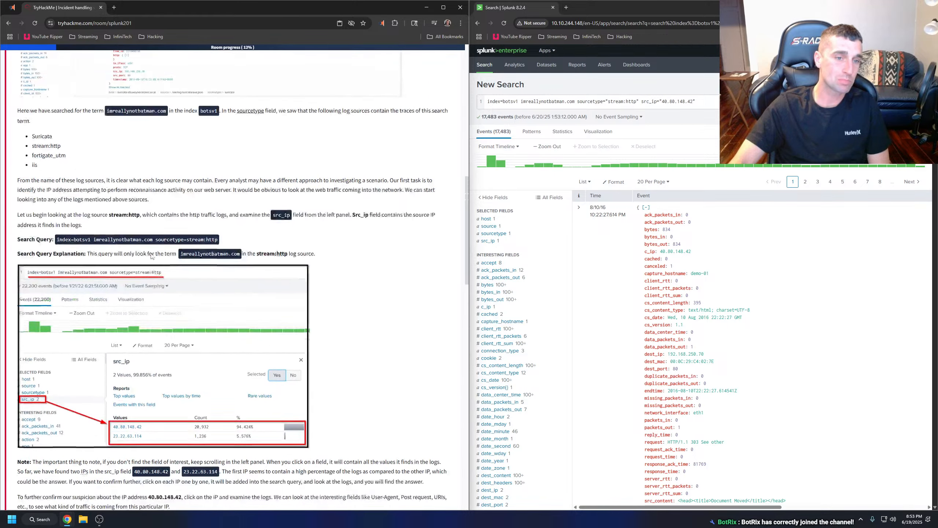
pyautogui.scroll(5, 148, 271)
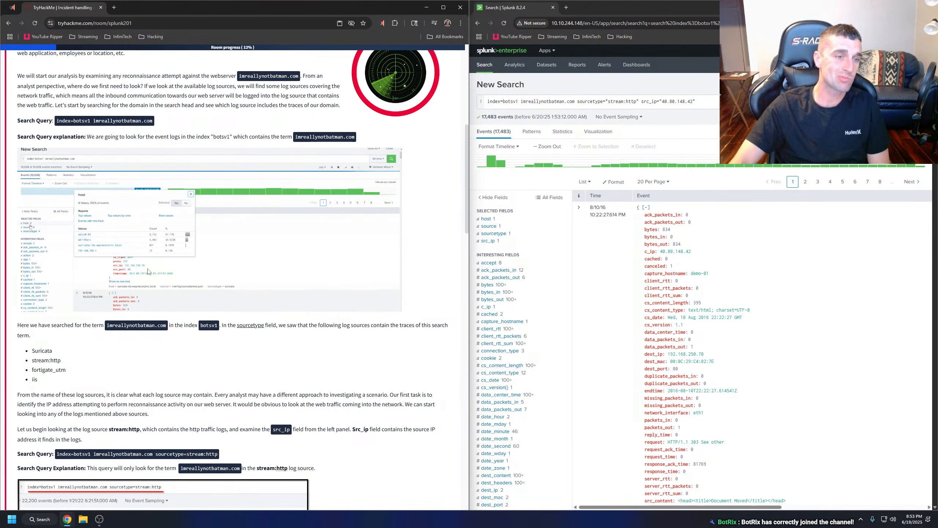
pyautogui.click(98, 88)
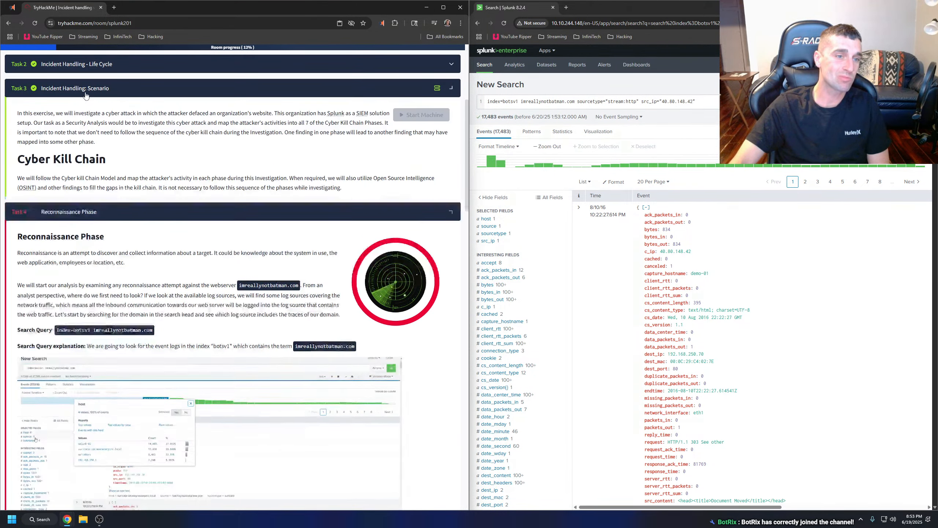
pyautogui.scroll(-2, 160, 226)
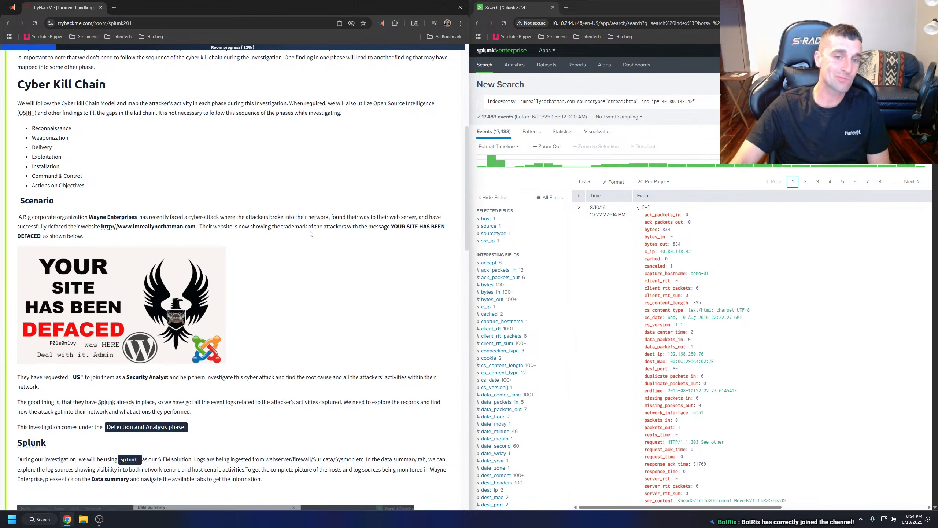
pyautogui.scroll(-5, 254, 229)
pyautogui.scroll(-10, 175, 241)
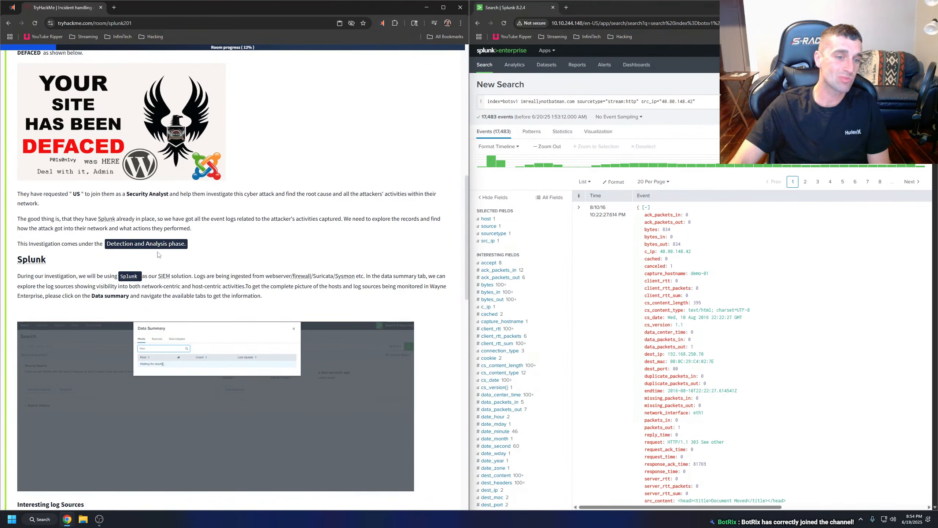
pyautogui.scroll(-9, 154, 248)
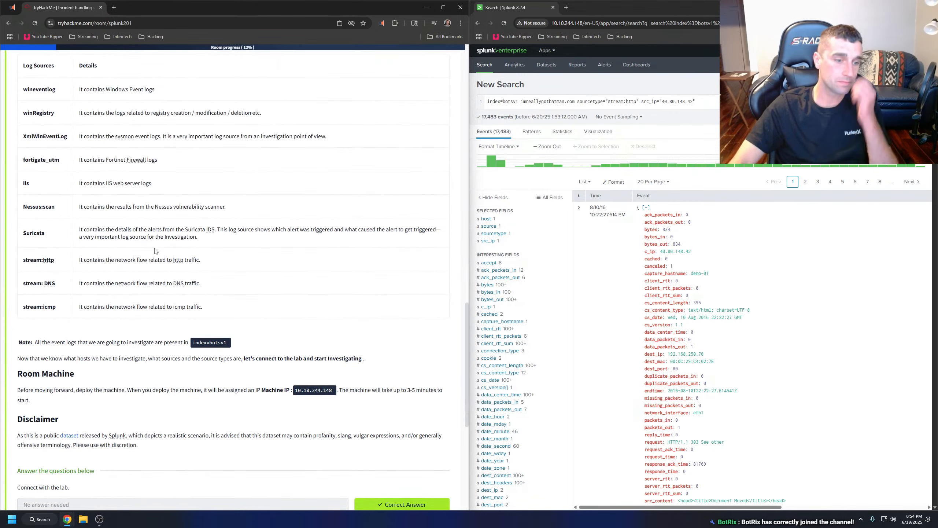
pyautogui.scroll(16, 157, 259)
pyautogui.scroll(9, 157, 259)
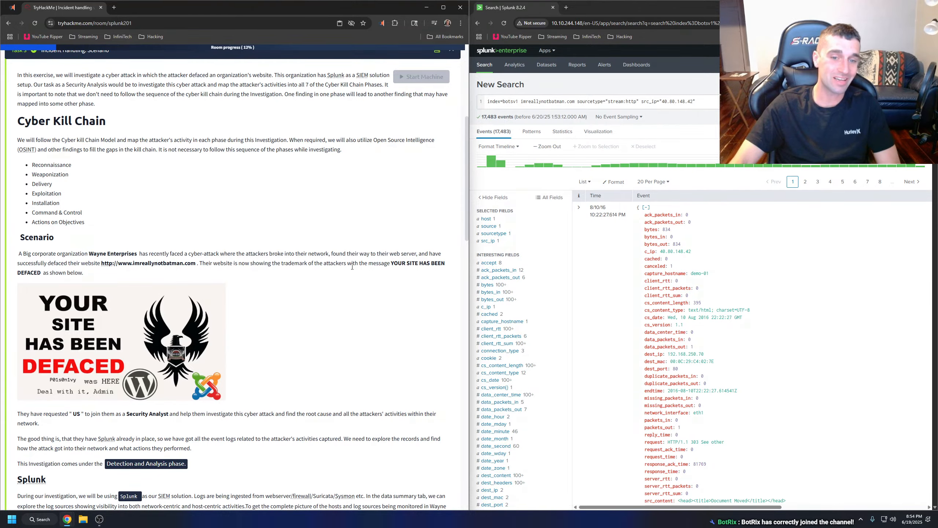
pyautogui.scroll(-20, 296, 265)
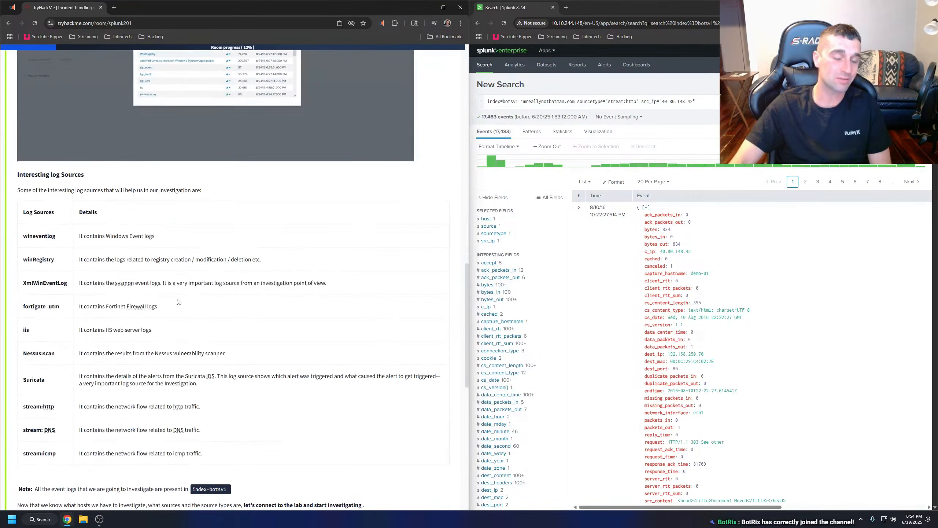
# Collapse Task 3 and go back to Task 4's instructions on examining the traffic from 40.80.148.42.
pyautogui.click(62, 356)
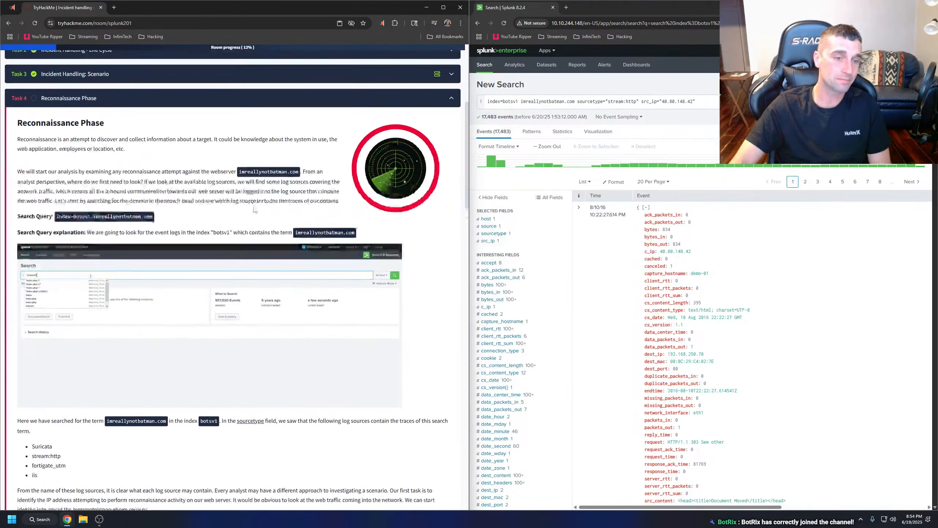
pyautogui.scroll(-6, 252, 210)
pyautogui.scroll(-1, 252, 209)
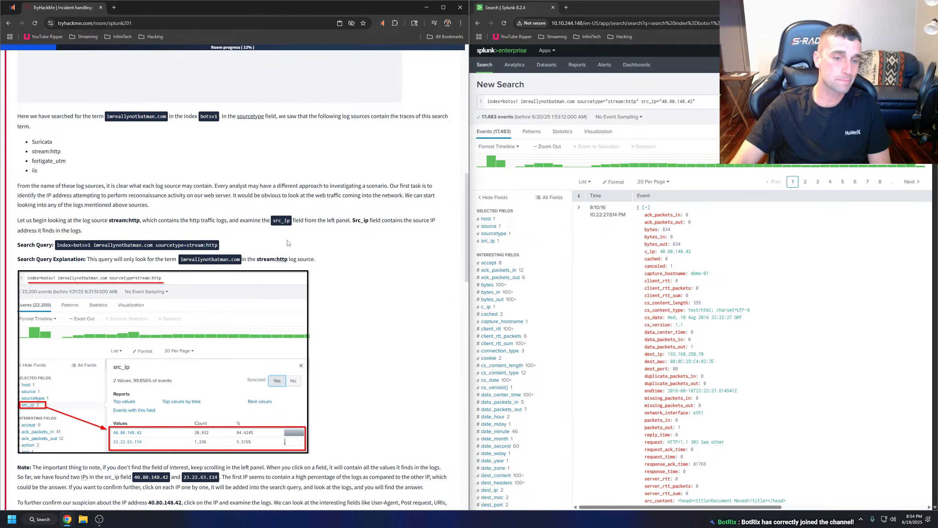
pyautogui.scroll(-6, 289, 243)
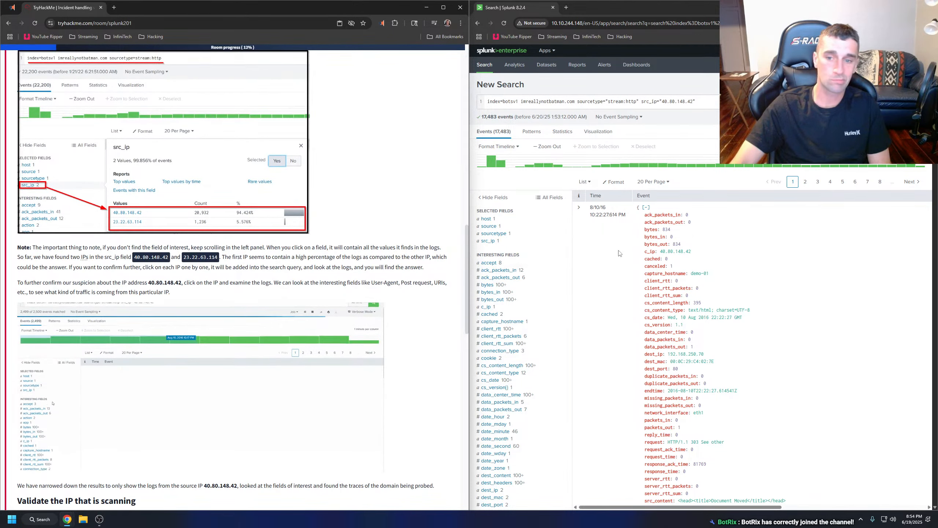
# Search the Splunk results page for "user" to locate the http_user_agent field in an event.
pyautogui.scroll(-2, 734, 297)
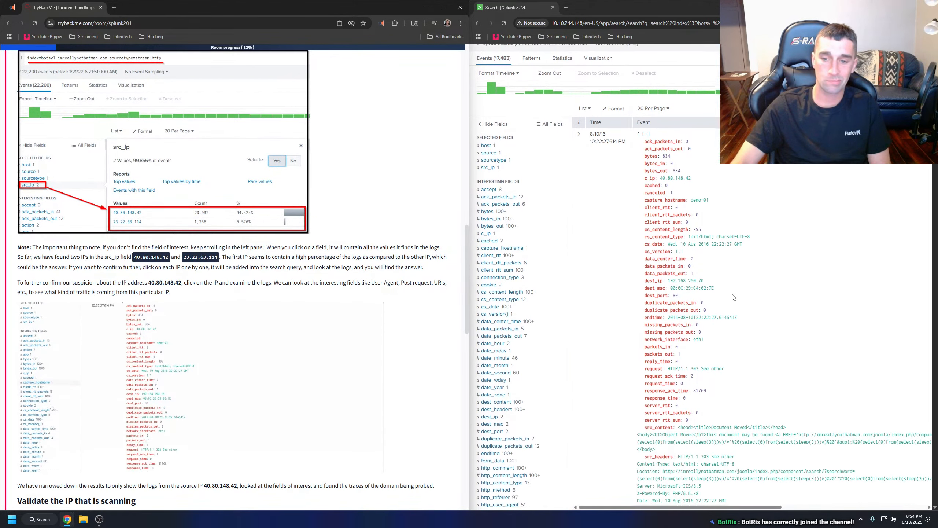
pyautogui.scroll(-5, 684, 430)
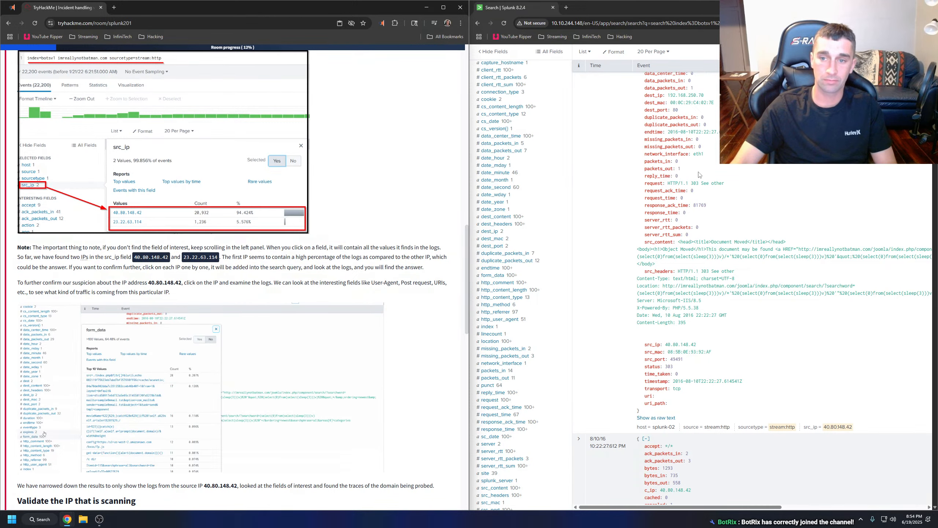
pyautogui.hotkey('ctrl', 'f')
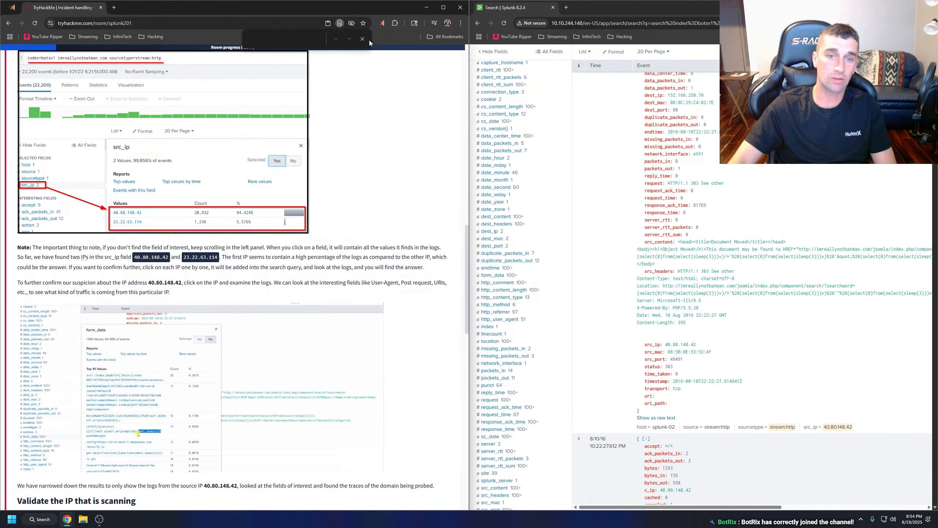
pyautogui.click(362, 39)
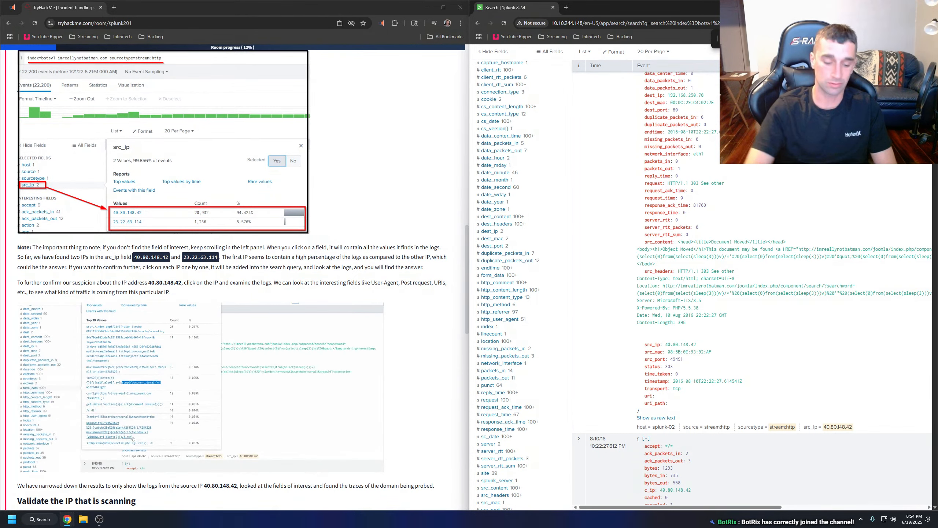
pyautogui.write('user')
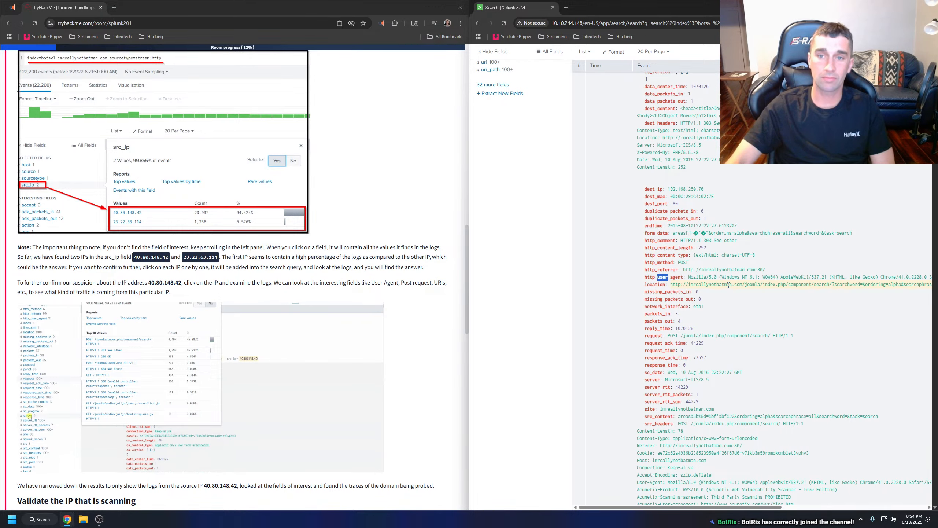
pyautogui.scroll(8, 151, 240)
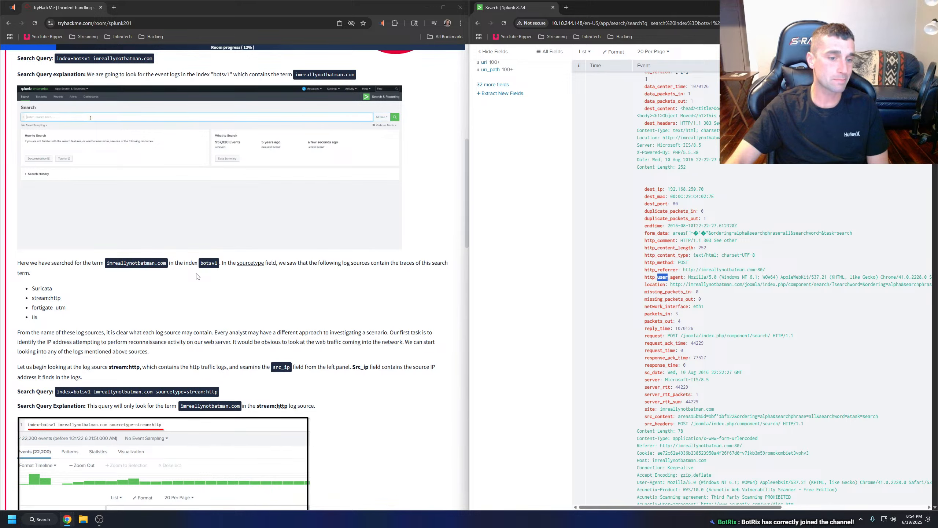
pyautogui.scroll(3, 196, 276)
pyautogui.click(140, 212)
pyautogui.scroll(15, 139, 212)
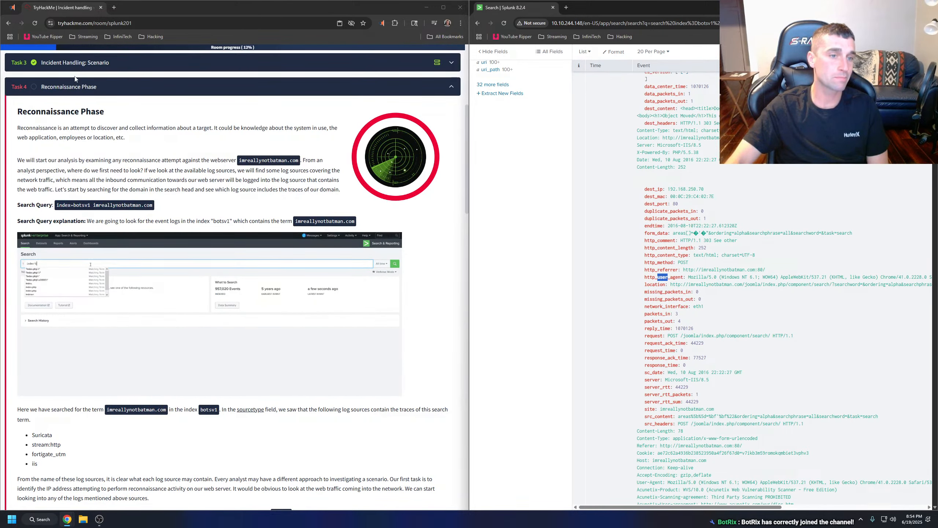
pyautogui.scroll(1, 99, 99)
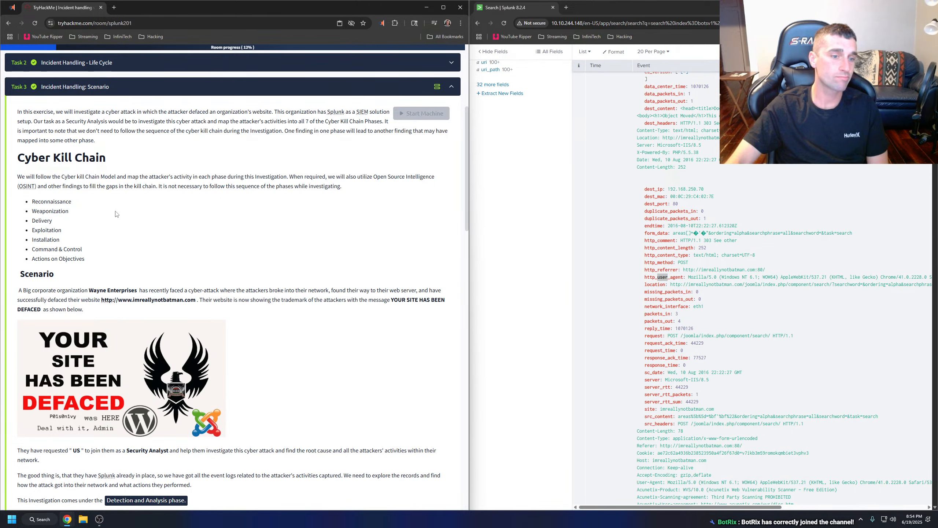
pyautogui.scroll(-2, 116, 214)
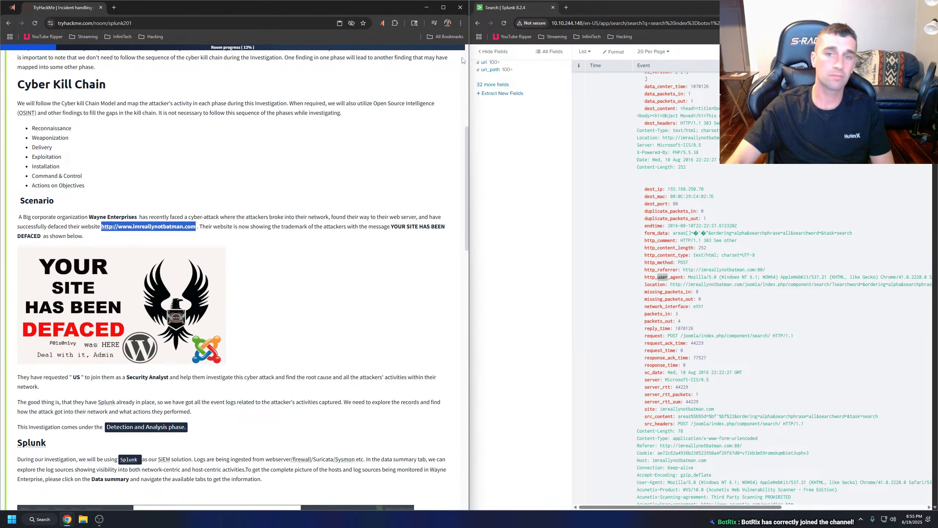
pyautogui.moveTo(561, 13); pyautogui.dragTo(563, 13)
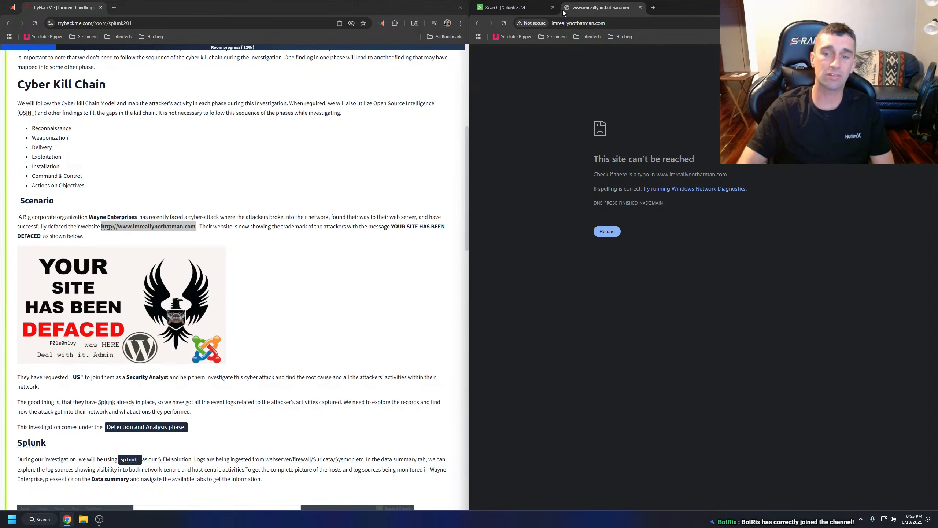
pyautogui.click(641, 7)
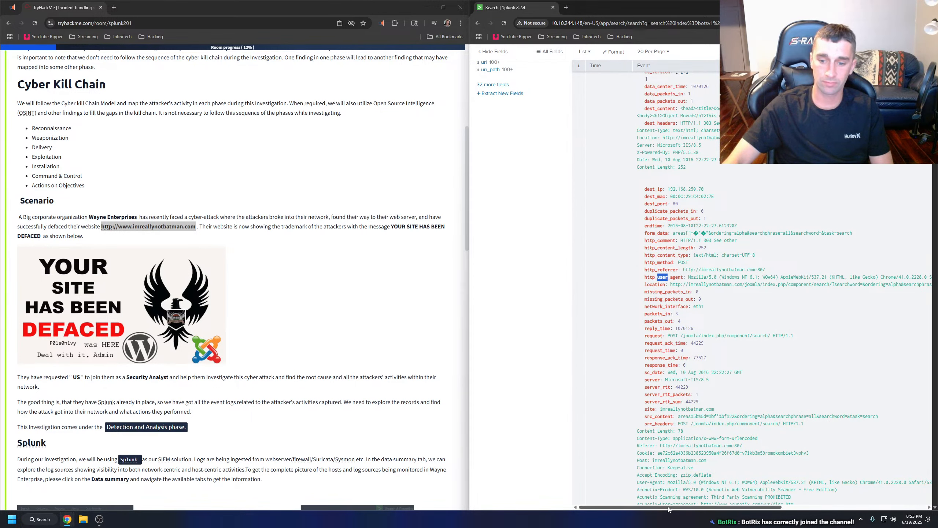
# View the event's full http_user_agent value, then reopen Task 4 at its instructions on examining User-Agent, Post request and URIs for 40.80.148.42.
pyautogui.hscroll(5, 745, 428)
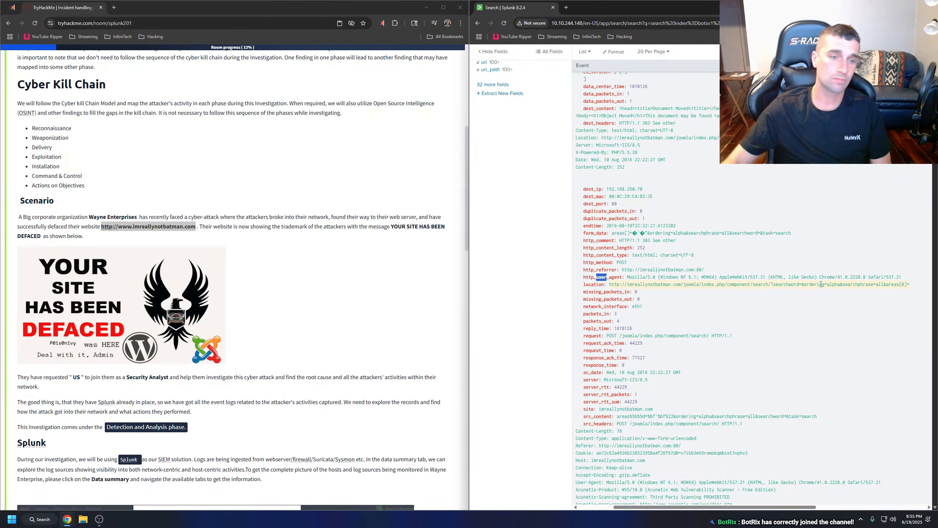
pyautogui.scroll(-15, 162, 274)
pyautogui.scroll(-5, 160, 273)
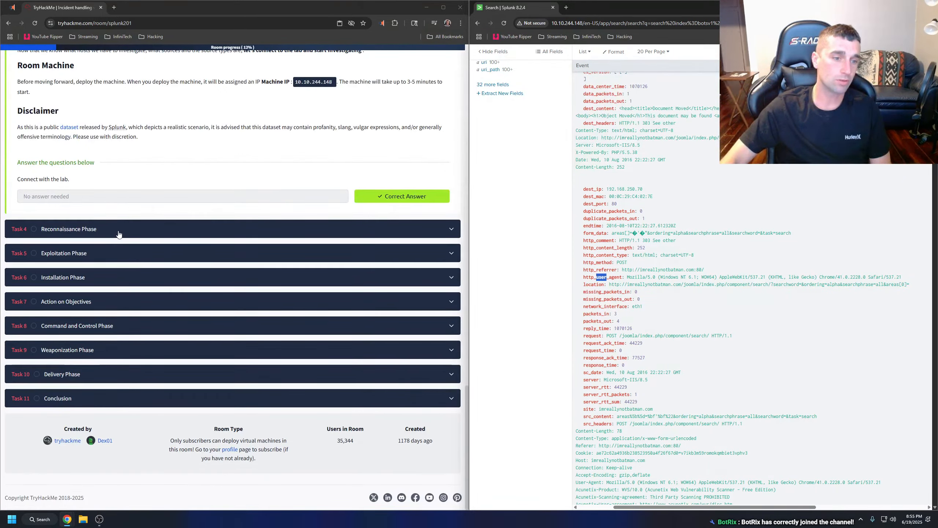
pyautogui.click(122, 221)
pyautogui.scroll(-10, 364, 235)
pyautogui.scroll(-10, 364, 235)
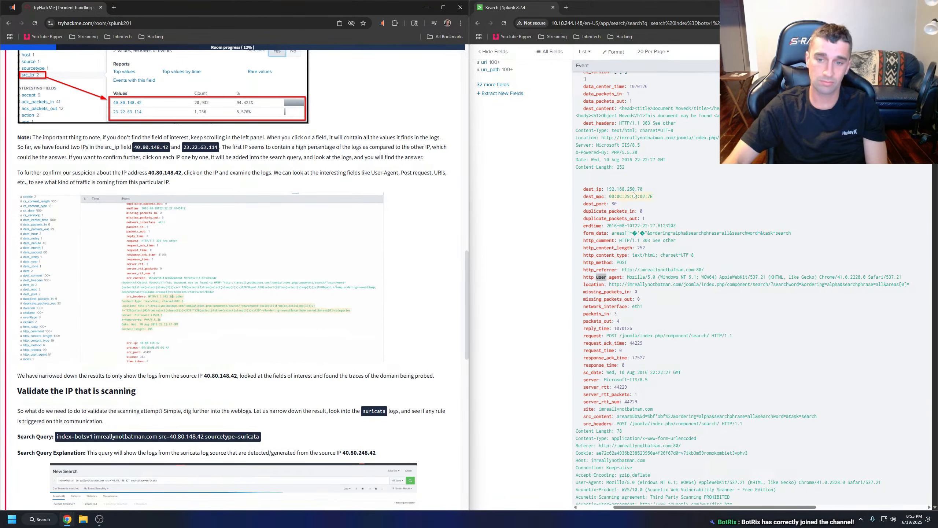
# Search the Splunk results page for "POST" to locate the POST requests in the events.
pyautogui.scroll(2, 642, 251)
pyautogui.scroll(3, 641, 220)
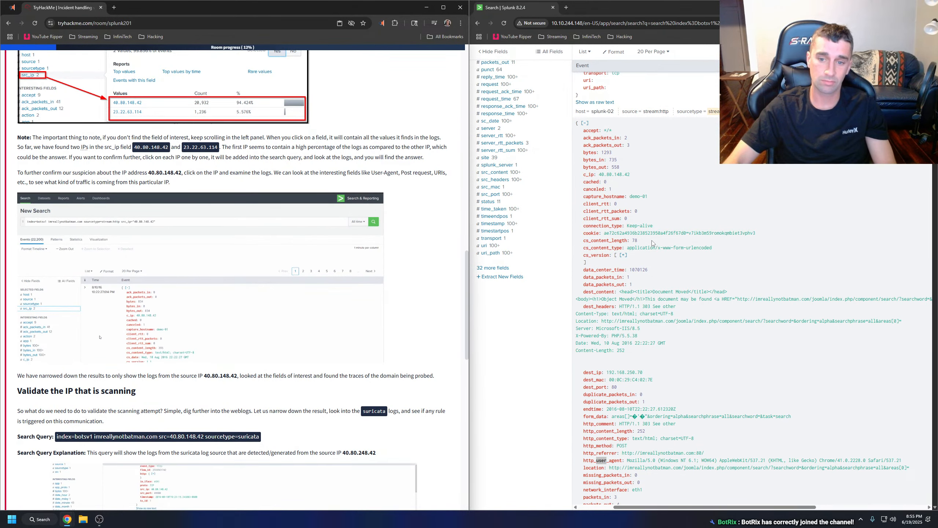
pyautogui.hotkey('ctrl', 'f')
pyautogui.click(362, 39)
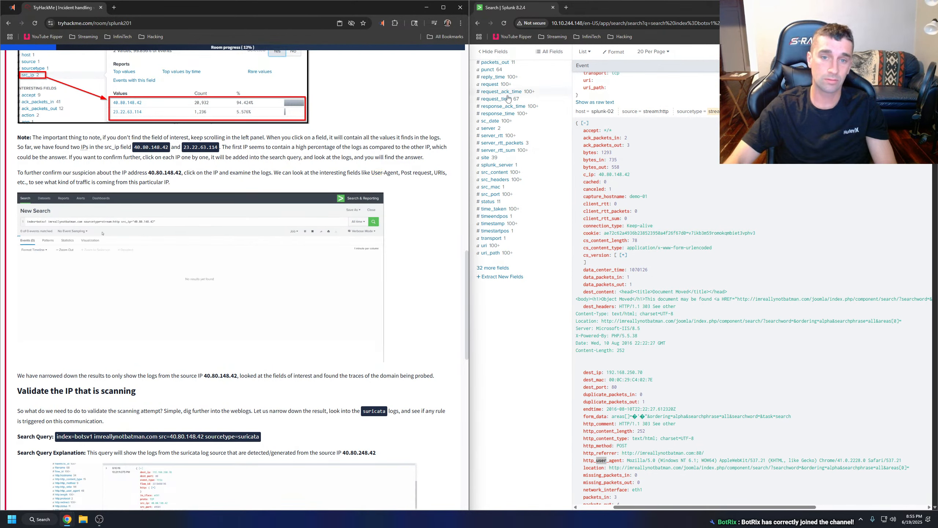
pyautogui.click(740, 194)
pyautogui.hotkey('ctrl', 'f')
pyautogui.write('POST')
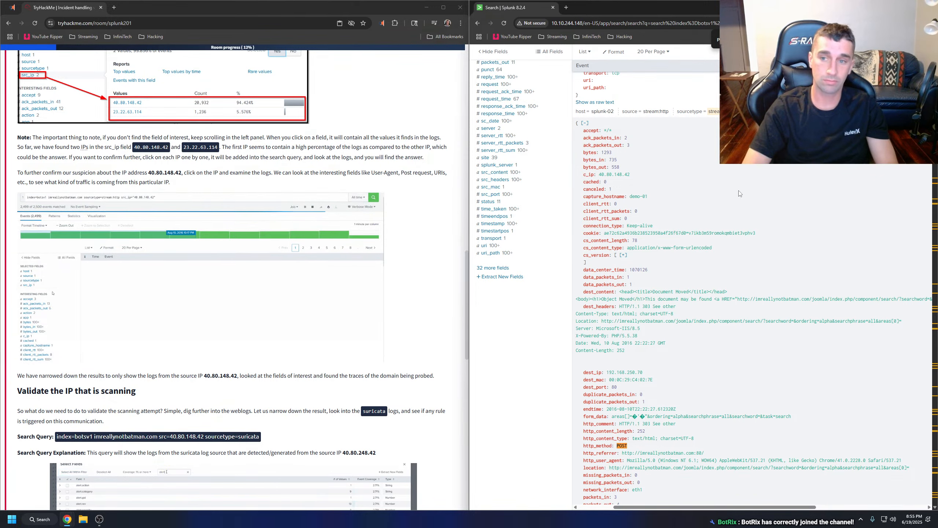
pyautogui.press('Return')
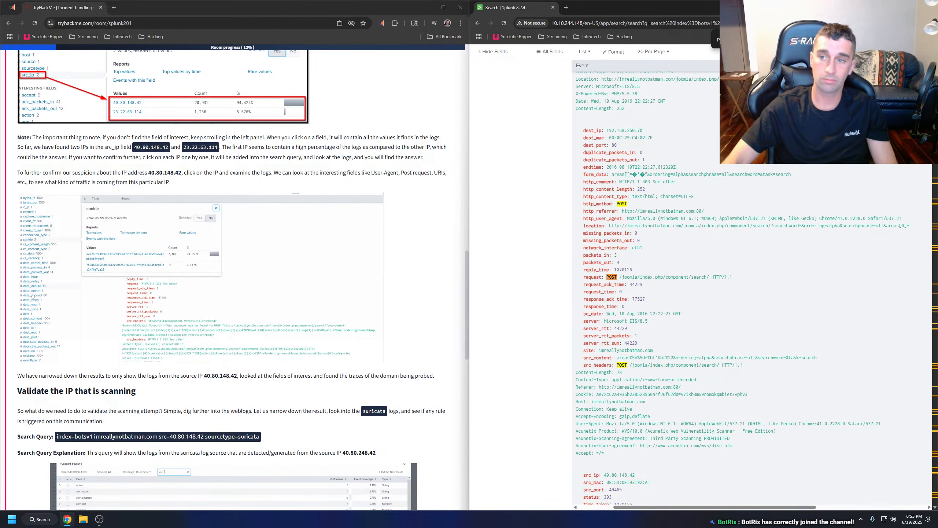
# Examine the POST requests in the stream:http events, comparing their request, dest_content, src_content and src_headers fields.
pyautogui.scroll(-12, 735, 267)
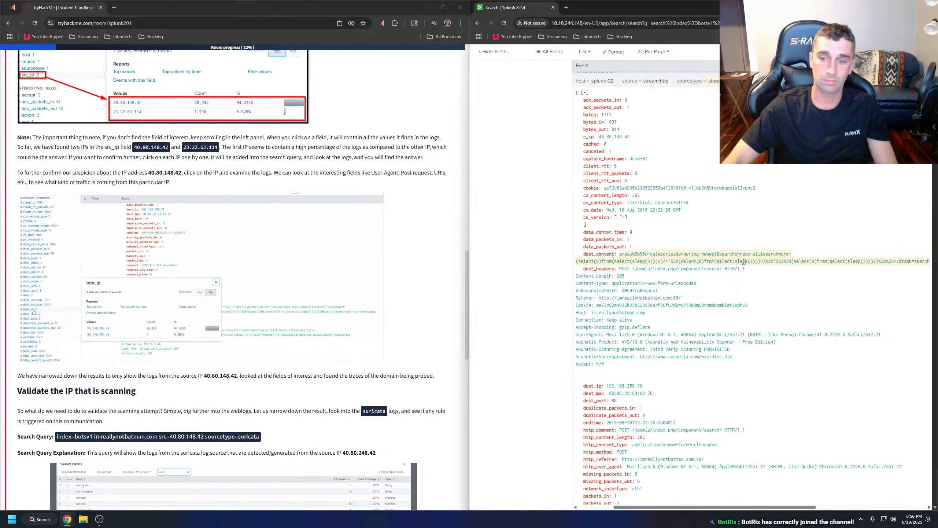
pyautogui.scroll(8, 689, 222)
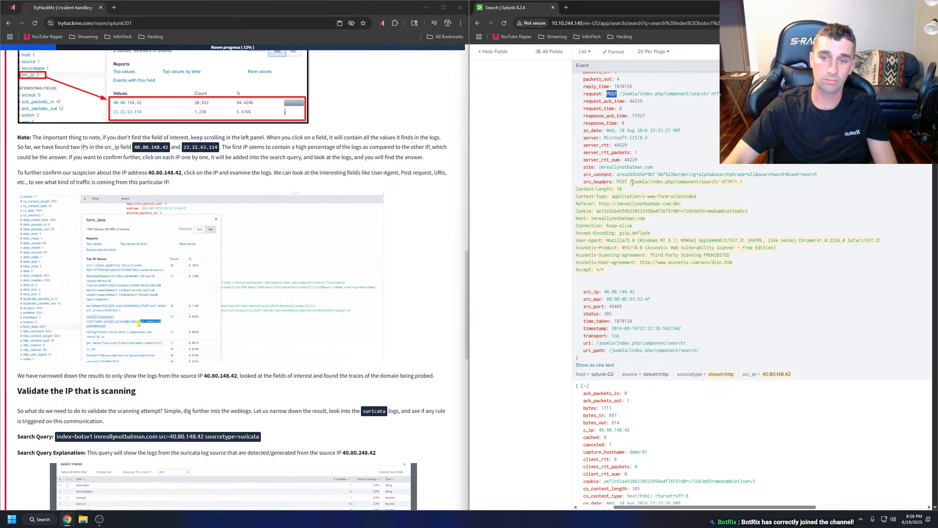
pyautogui.scroll(2, 653, 183)
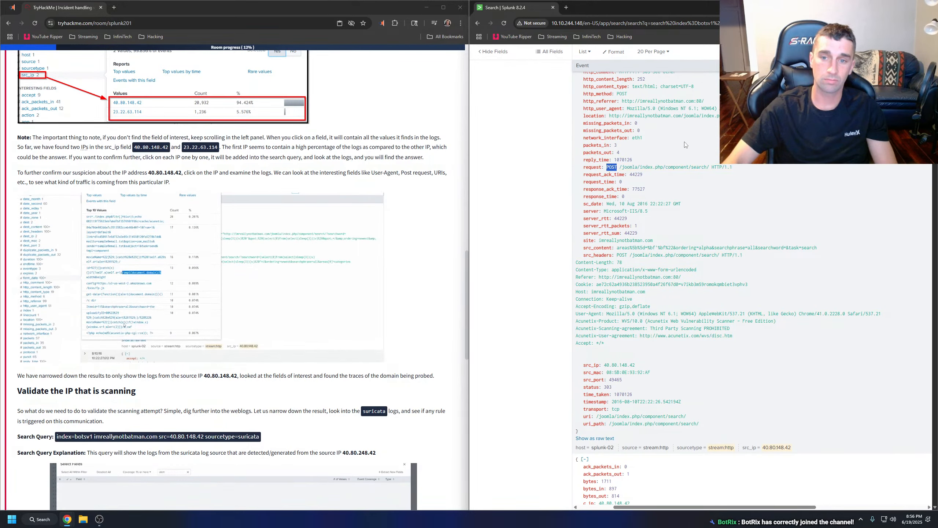
pyautogui.scroll(-12, 685, 144)
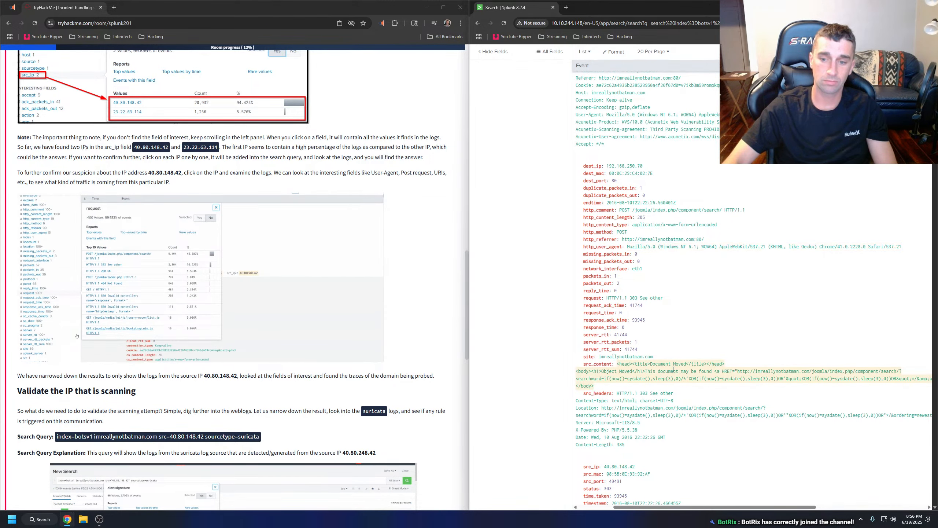
pyautogui.scroll(-1, 672, 374)
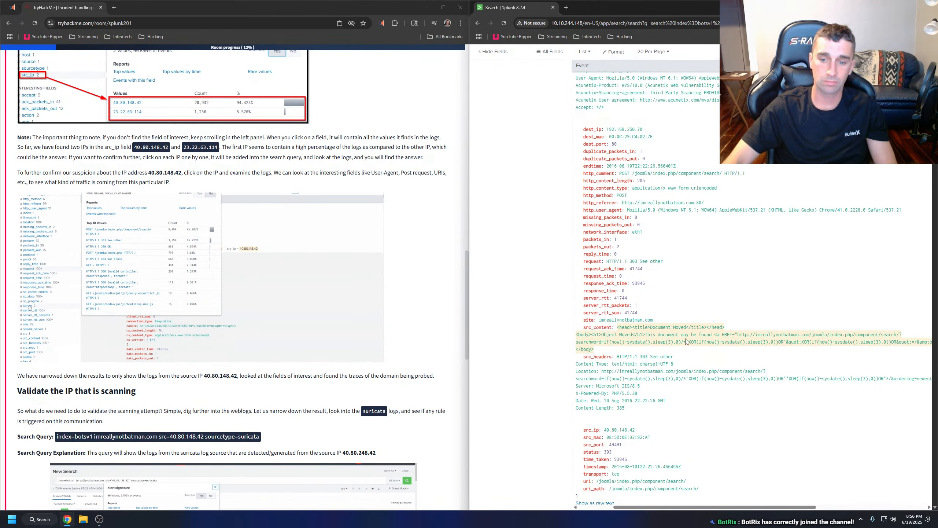
pyautogui.scroll(-5, 805, 344)
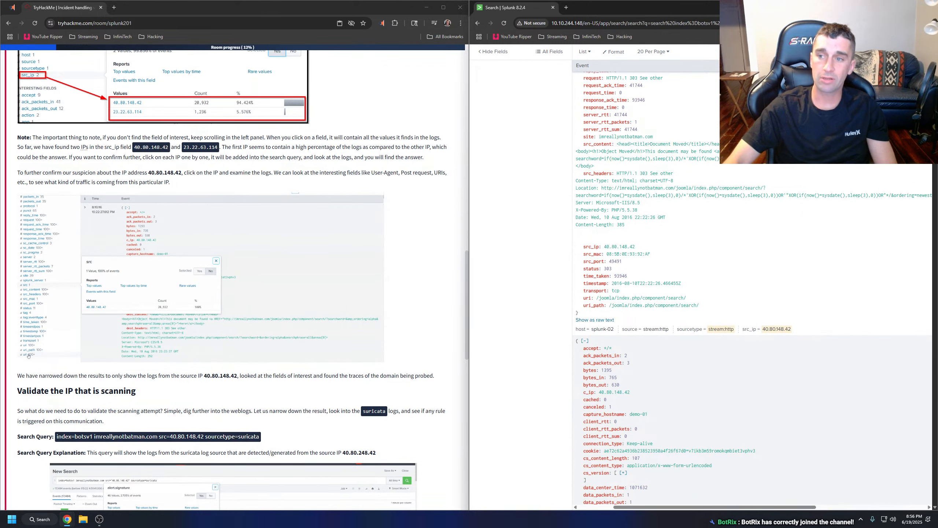
pyautogui.scroll(10, 805, 343)
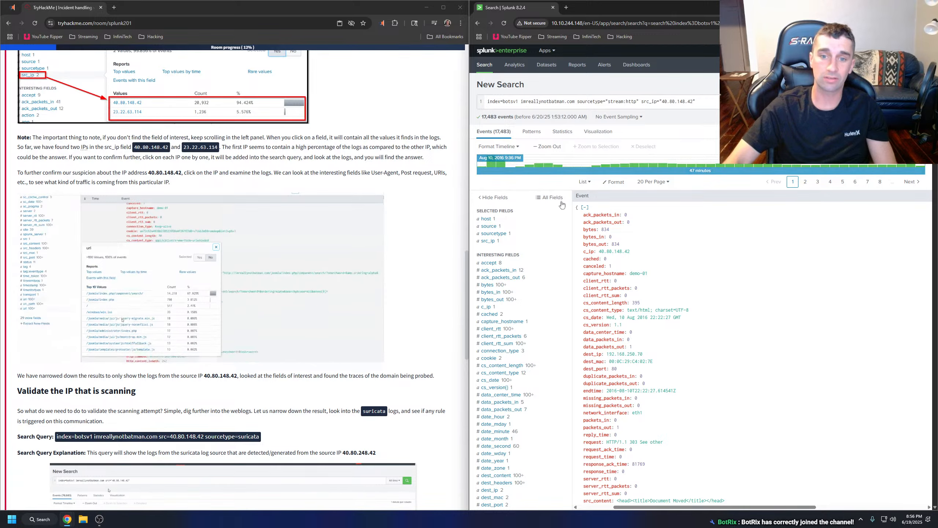
pyautogui.scroll(-10, 762, 255)
pyautogui.scroll(-10, 762, 255)
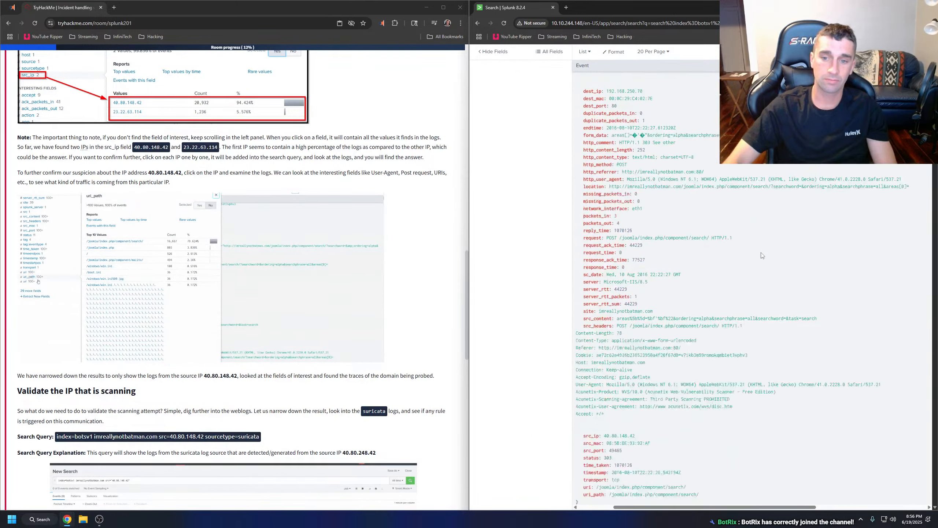
pyautogui.scroll(-10, 762, 255)
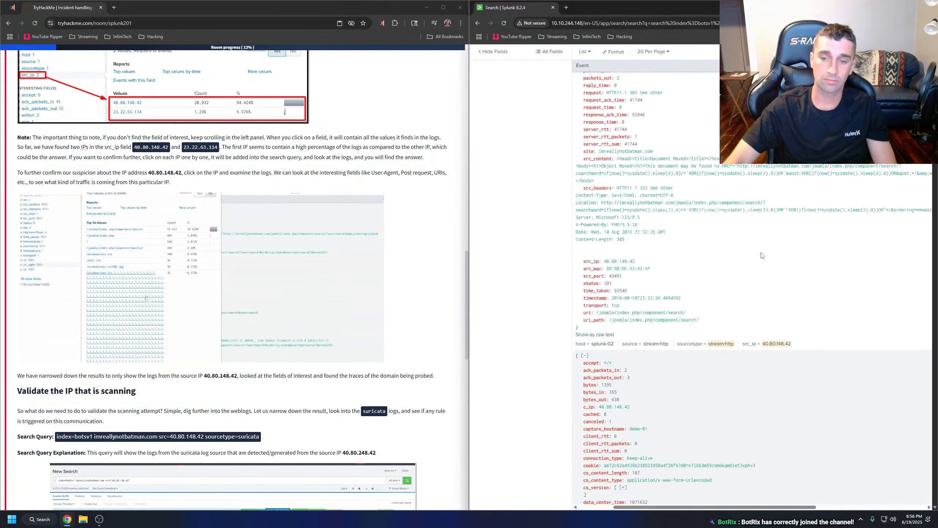
pyautogui.scroll(-5, 762, 255)
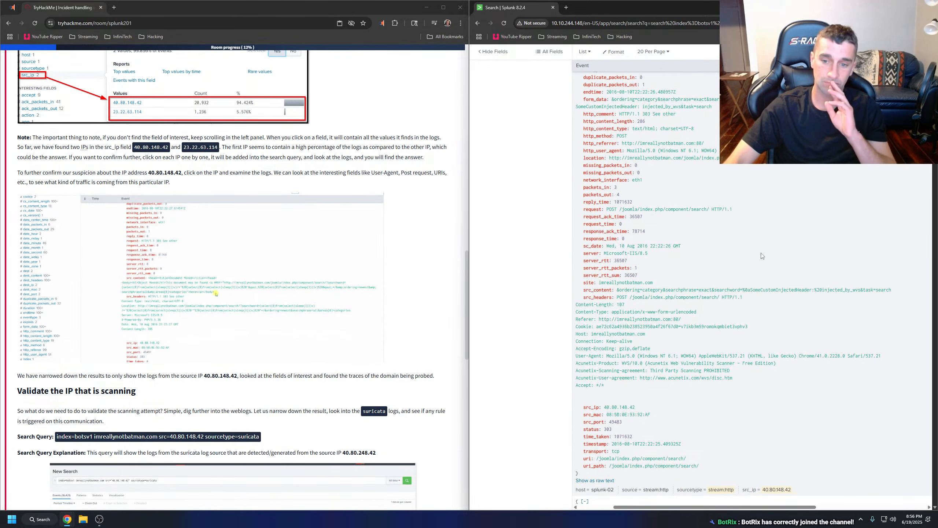
pyautogui.scroll(-6, 762, 256)
pyautogui.scroll(20, 569, 176)
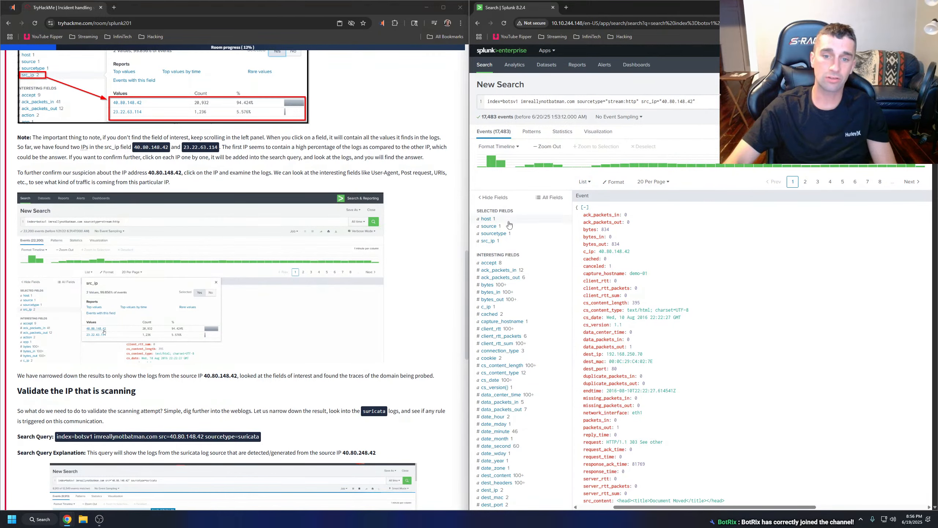
# Filter the results by src_ip 40.80.148.42, remove the duplicated src_ip condition from the query and rerun the search.
pyautogui.click(487, 241)
pyautogui.click(599, 276)
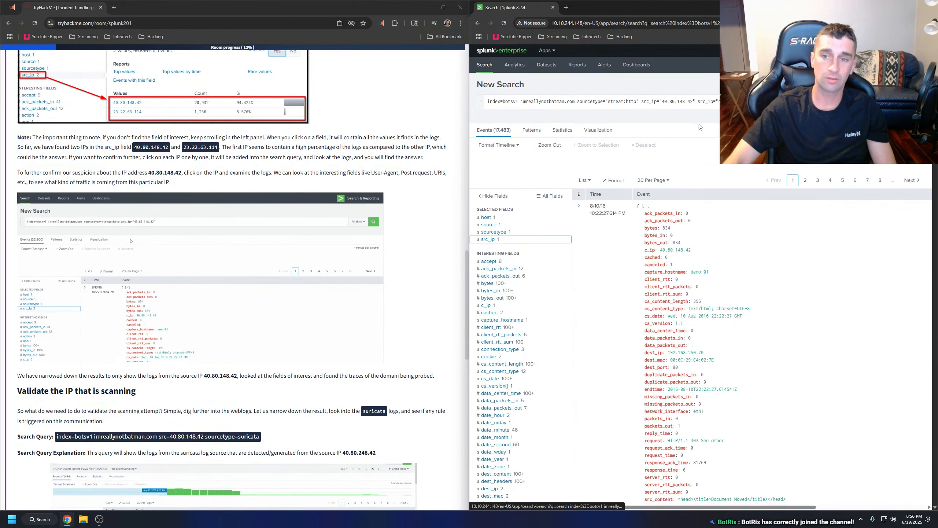
pyautogui.moveTo(697, 101); pyautogui.dragTo(641, 103)
pyautogui.press('BackSpace')
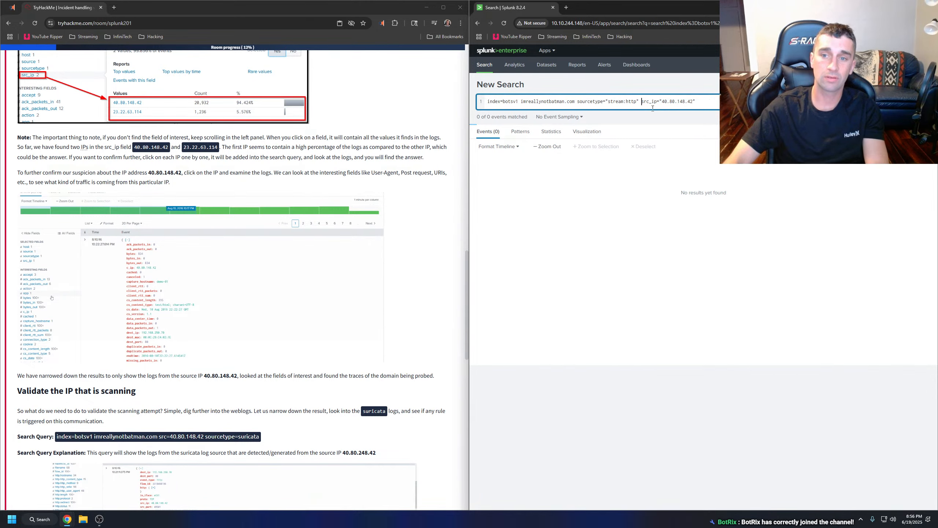
pyautogui.press('Return')
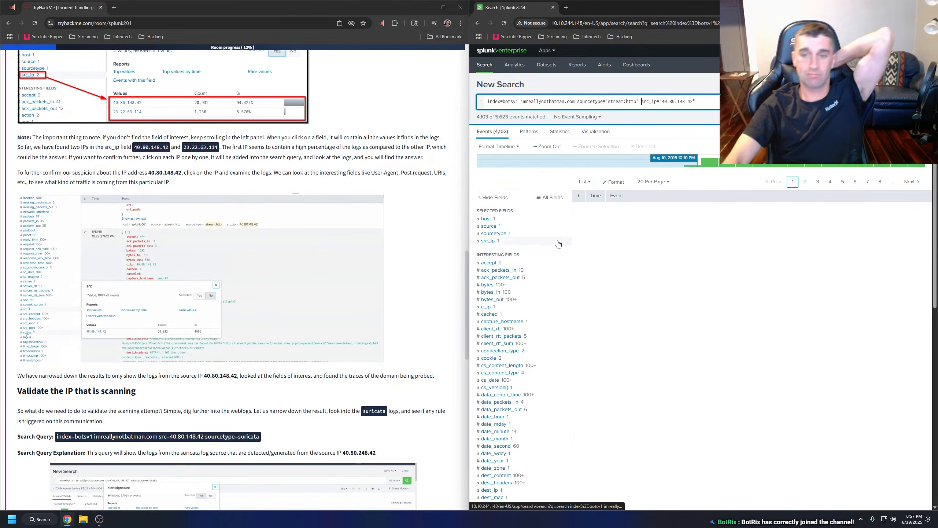
# Review the reloaded events from 40.80.148.42, checking the user agent, Acunetix headers, form data, location and URI fields for signs of scanning.
pyautogui.scroll(-3, 736, 289)
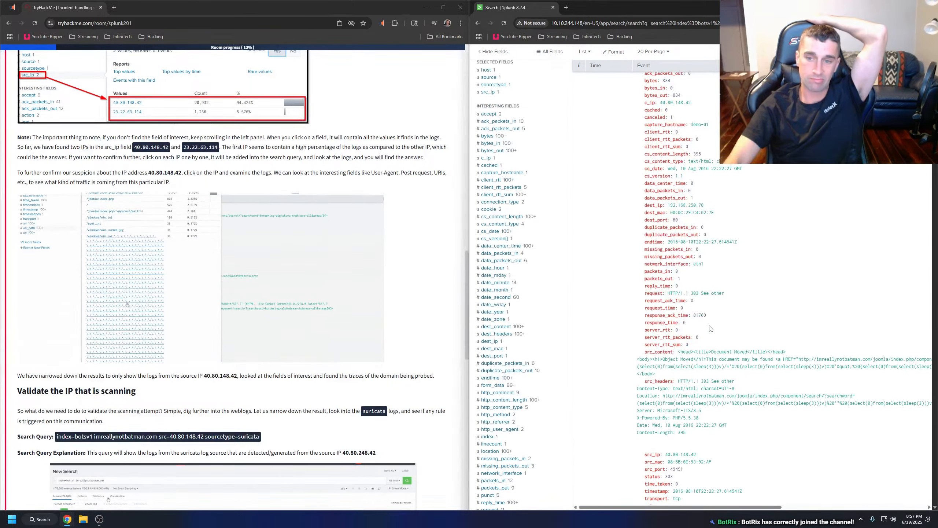
pyautogui.scroll(-2, 710, 318)
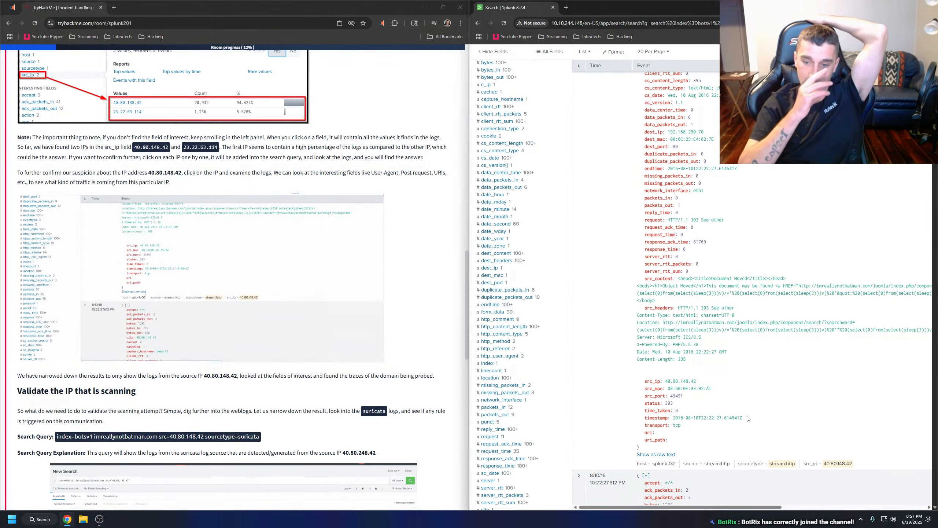
pyautogui.scroll(-5, 739, 403)
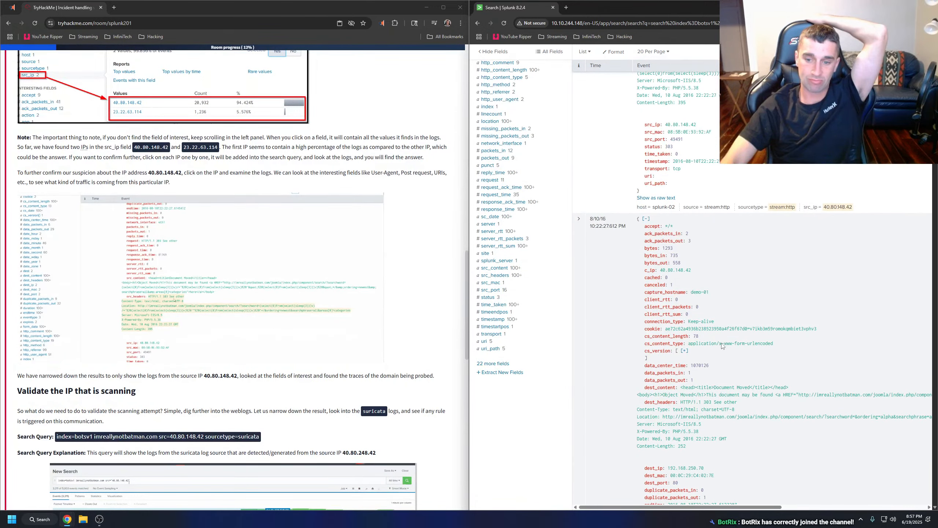
pyautogui.scroll(-3, 725, 380)
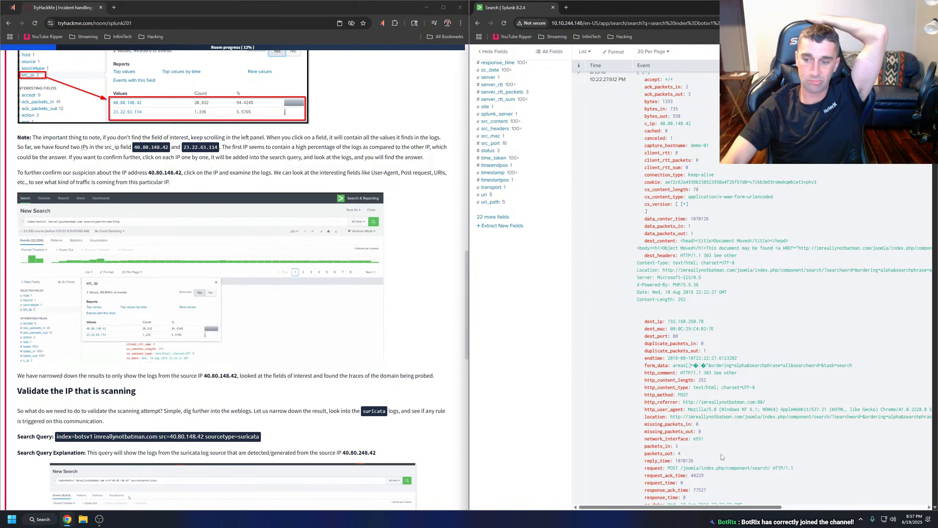
pyautogui.moveTo(716, 508); pyautogui.dragTo(749, 507)
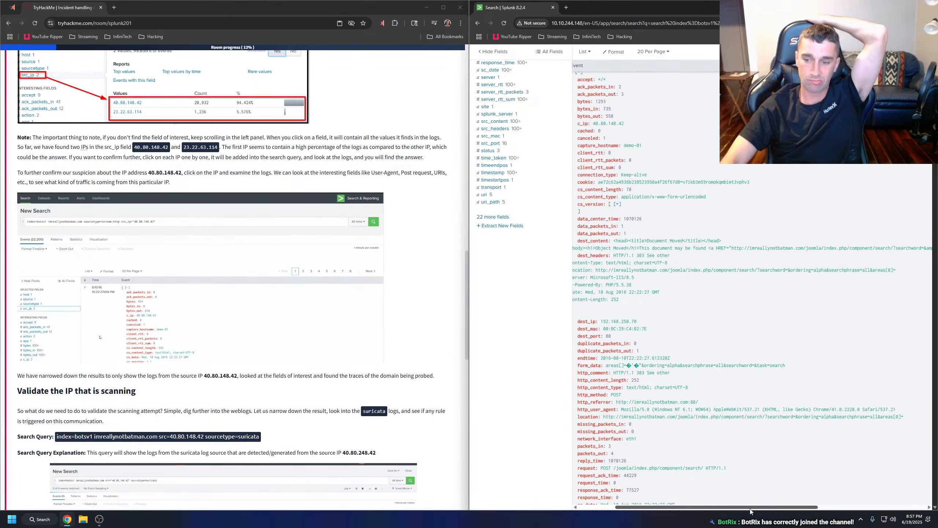
pyautogui.scroll(-3, 664, 403)
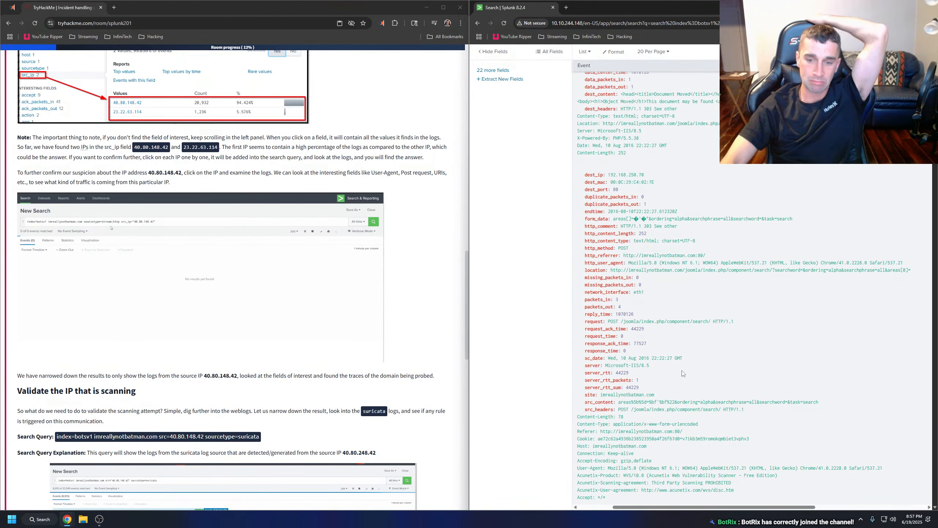
pyautogui.scroll(-5, 664, 403)
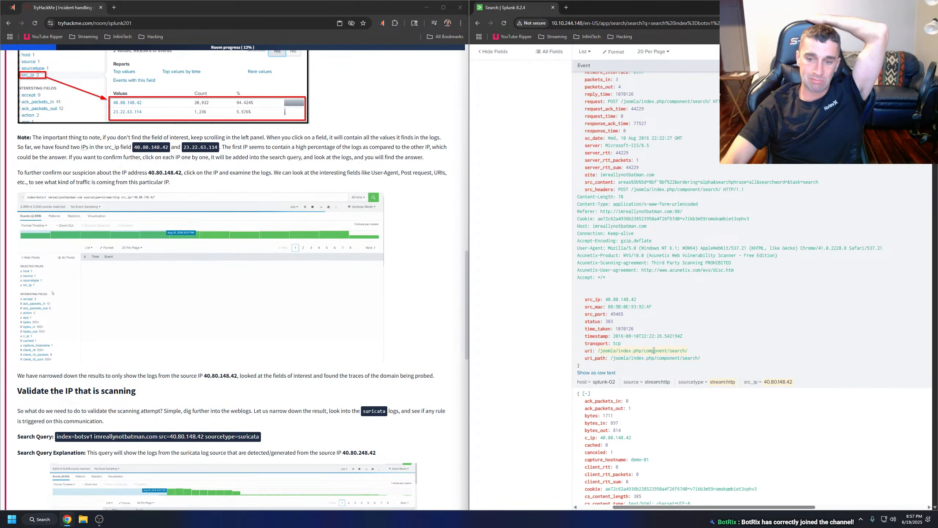
pyautogui.scroll(-7, 722, 350)
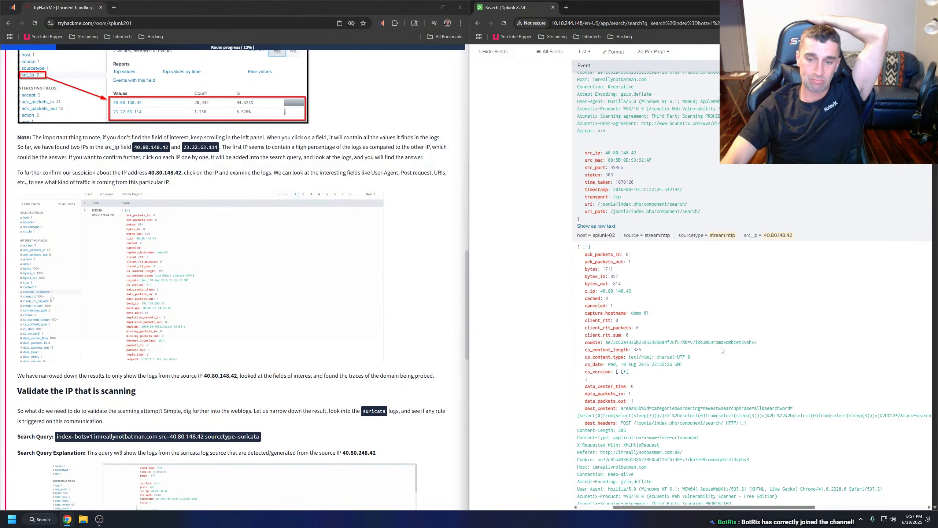
pyautogui.scroll(-3, 721, 348)
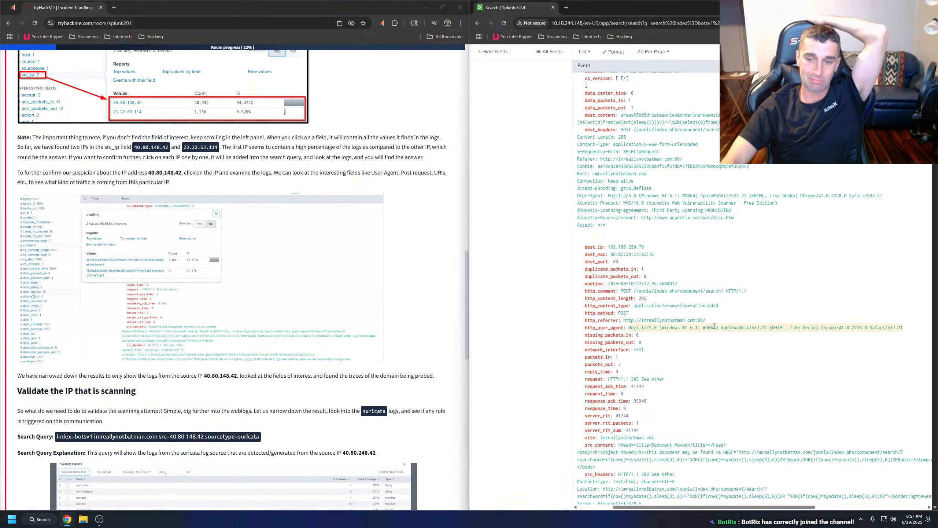
pyautogui.scroll(-2, 717, 328)
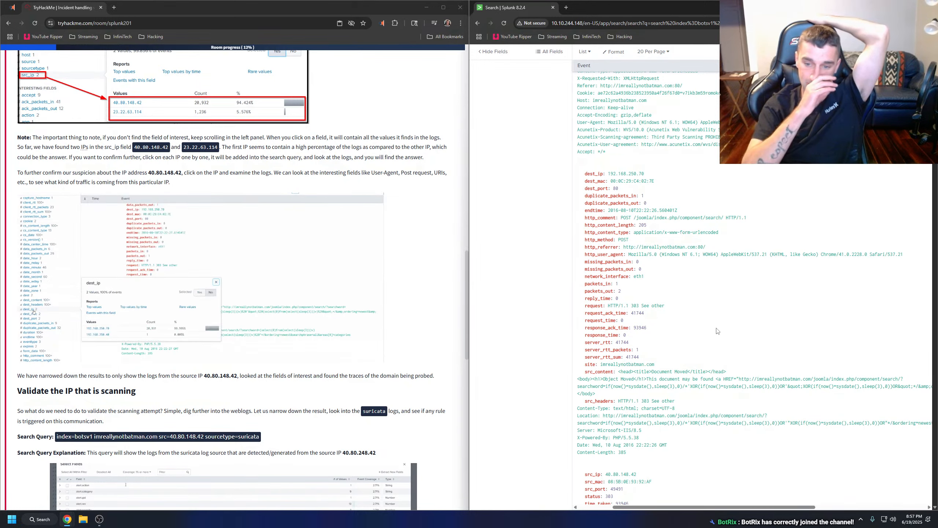
pyautogui.scroll(-3, 716, 333)
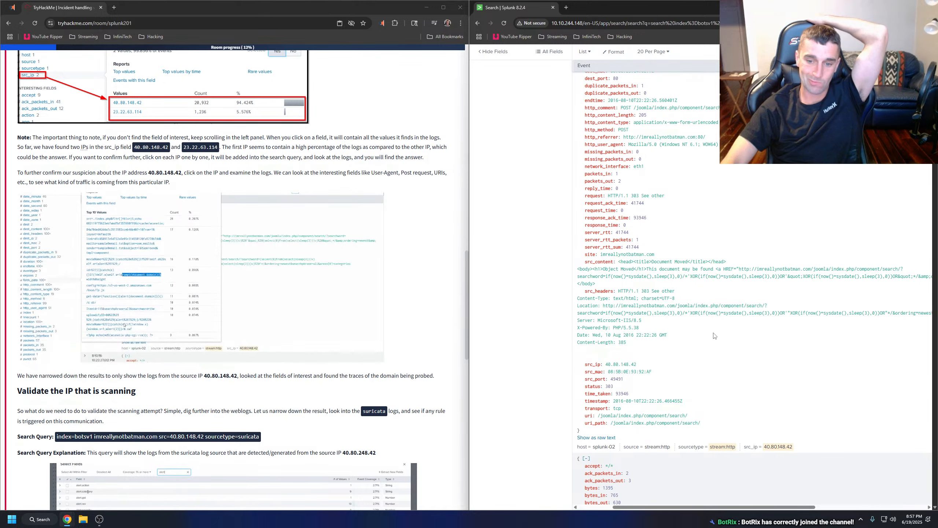
pyautogui.scroll(-4, 667, 409)
pyautogui.scroll(-2, 667, 409)
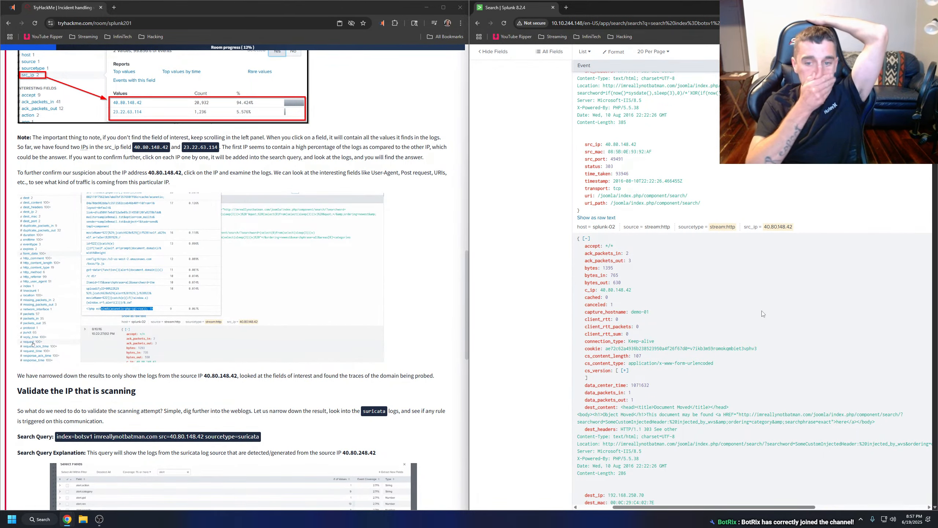
pyautogui.scroll(5, 764, 314)
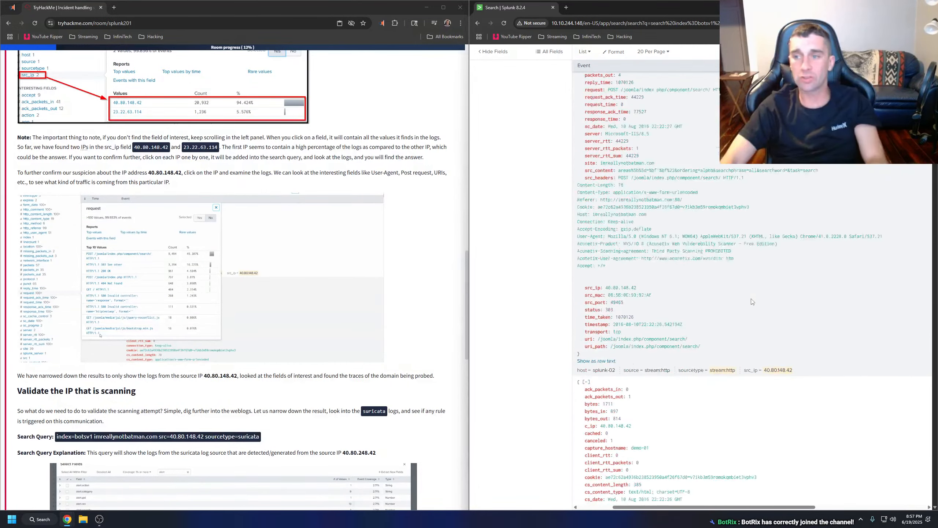
pyautogui.scroll(8, 750, 301)
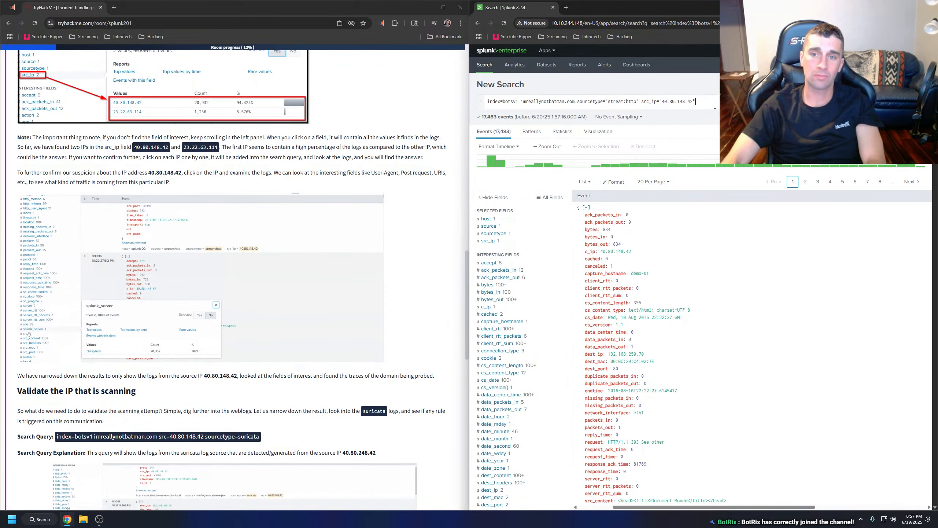
# Remove the src_ip condition from the Splunk query, rerun the stream:http search and enlarge the room's field walkthrough image.
pyautogui.moveTo(696, 101); pyautogui.dragTo(642, 101)
pyautogui.press('BackSpace')
pyautogui.press('BackSpace')
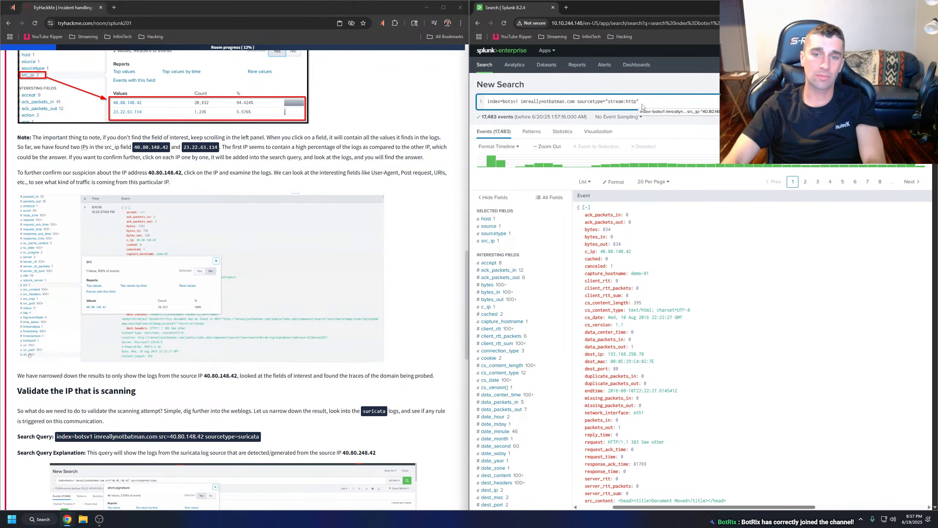
pyautogui.press('Return')
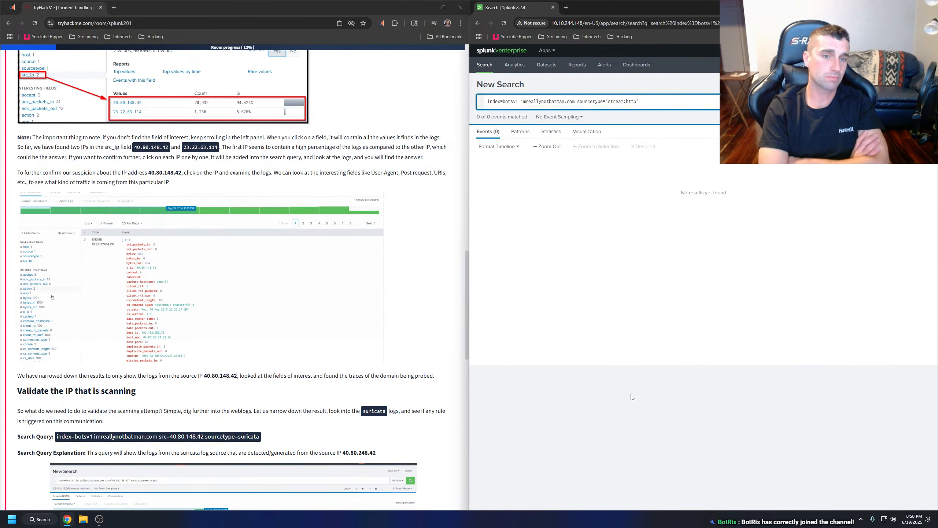
pyautogui.click(372, 314)
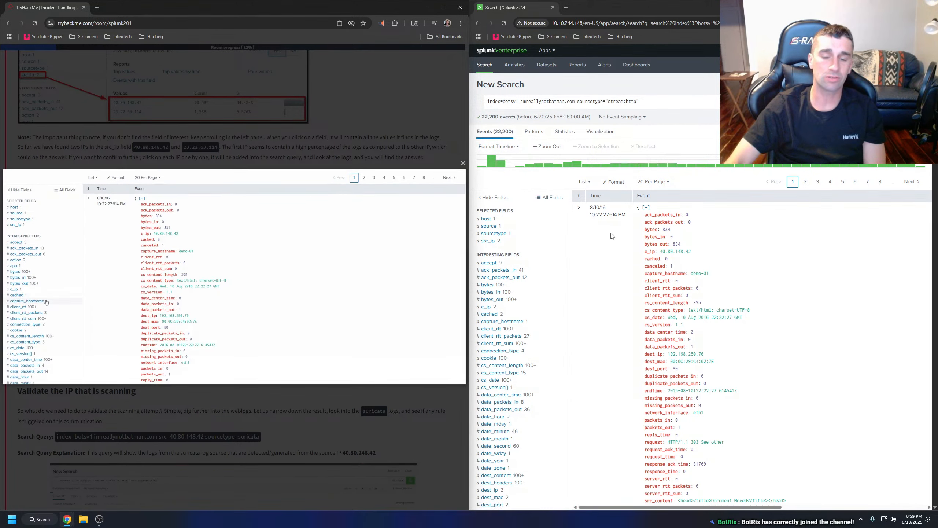
# Compare the event counts of the src_ip values and filter the results by 23.22.63.114.
pyautogui.click(495, 242)
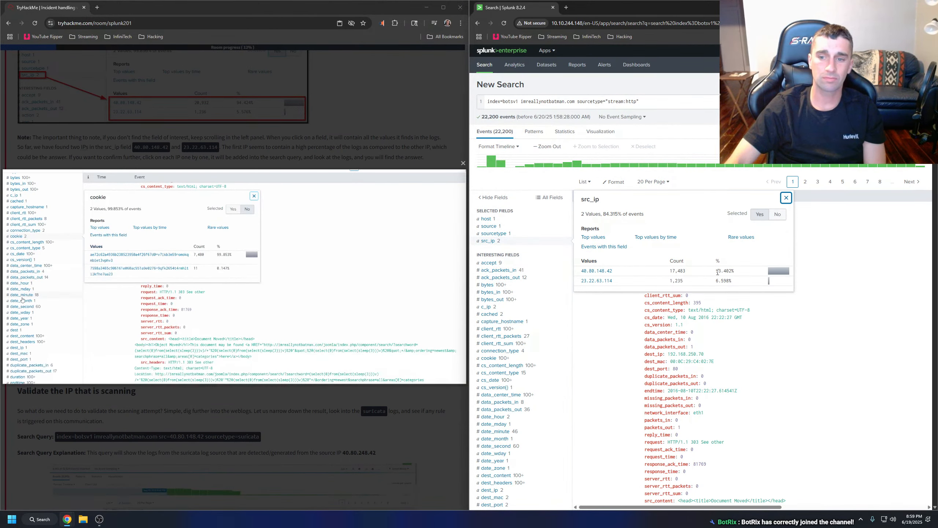
pyautogui.moveTo(684, 284); pyautogui.dragTo(670, 284)
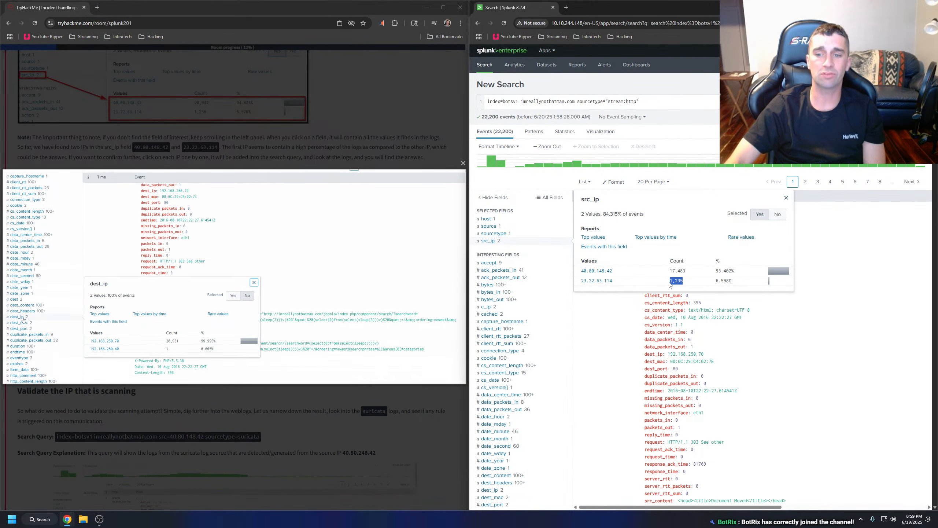
pyautogui.click(686, 280)
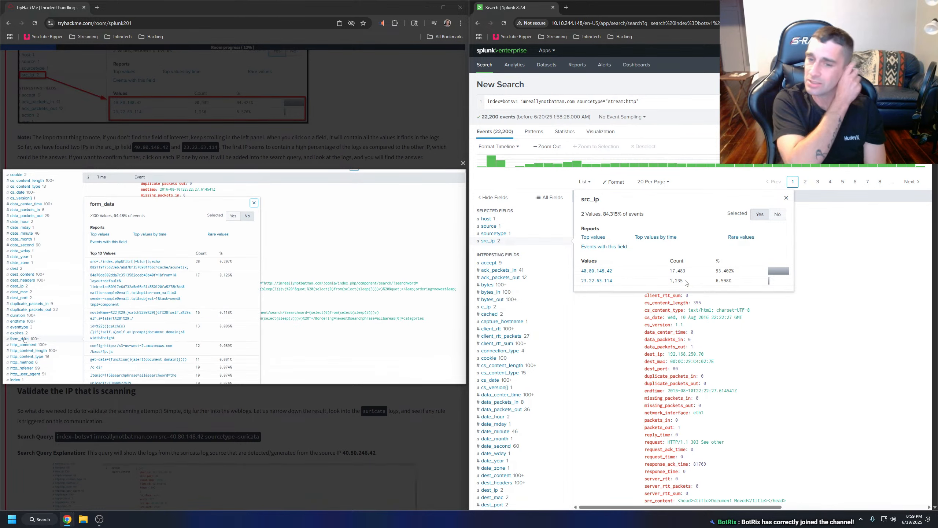
pyautogui.click(596, 281)
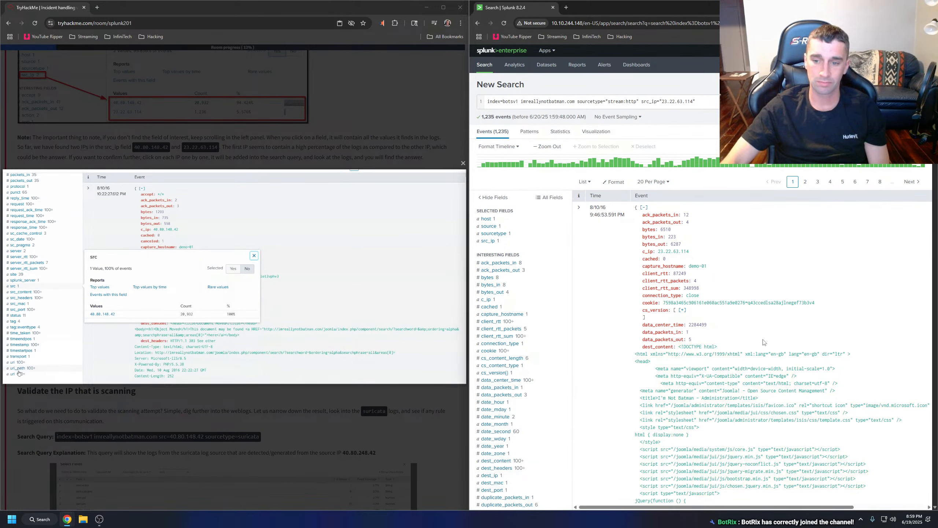
# Check the uri and uri_path field values for the events from 23.22.63.114.
pyautogui.scroll(-5, 764, 342)
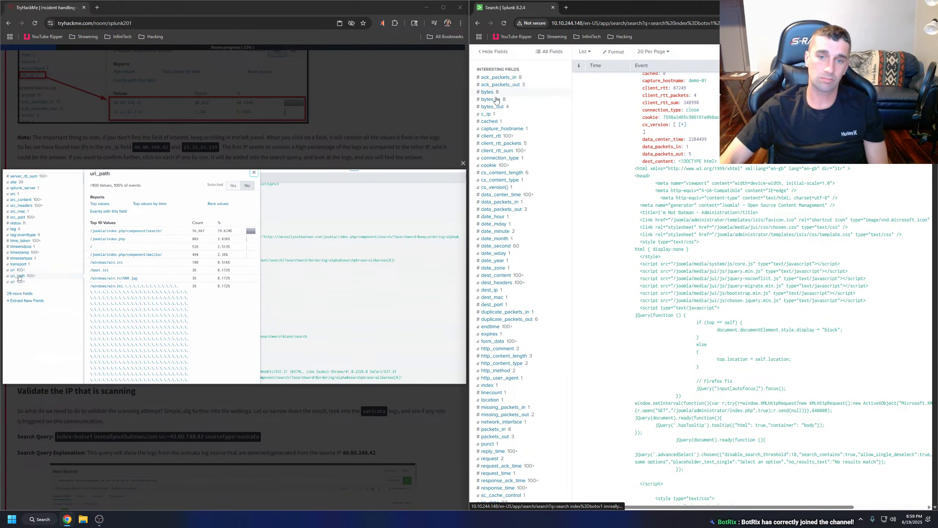
pyautogui.scroll(-8, 517, 222)
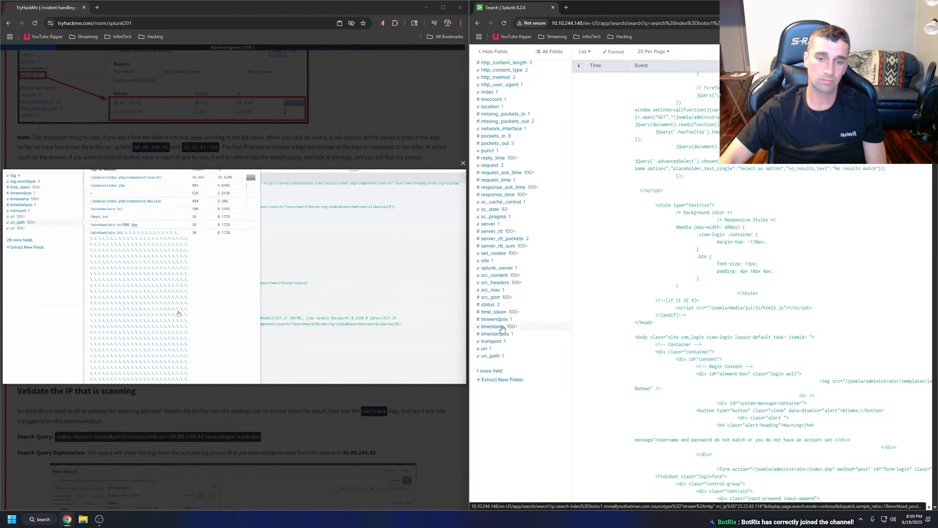
pyautogui.click(500, 349)
pyautogui.click(503, 356)
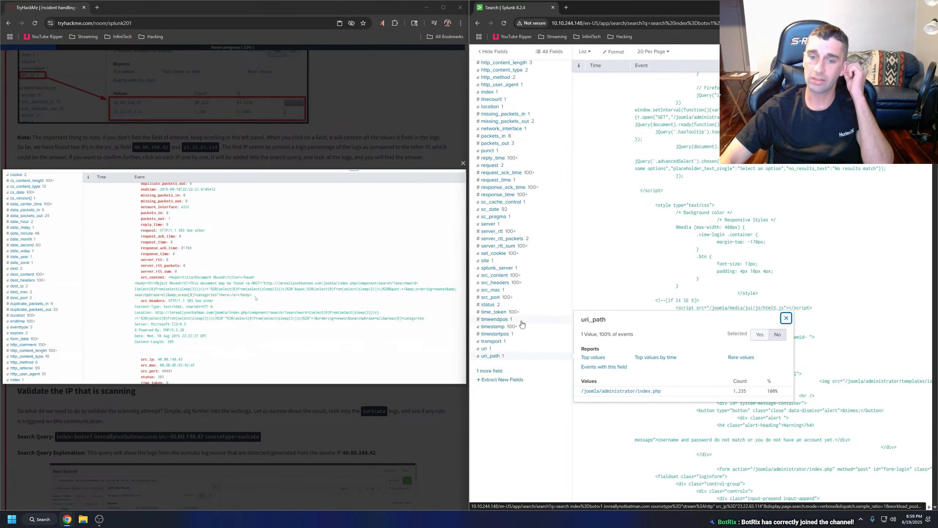
pyautogui.click(533, 305)
# Examine the first event from 23.22.63.114, reading its dest_content, dest_headers, user agent, request, server and src_headers fields.
pyautogui.scroll(15, 598, 219)
pyautogui.click(598, 219)
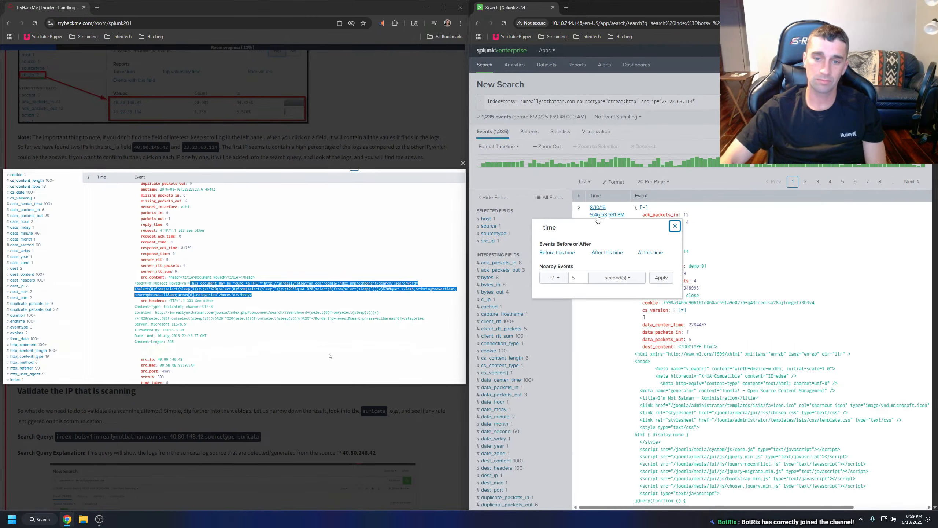
pyautogui.click(675, 226)
pyautogui.scroll(-5, 783, 208)
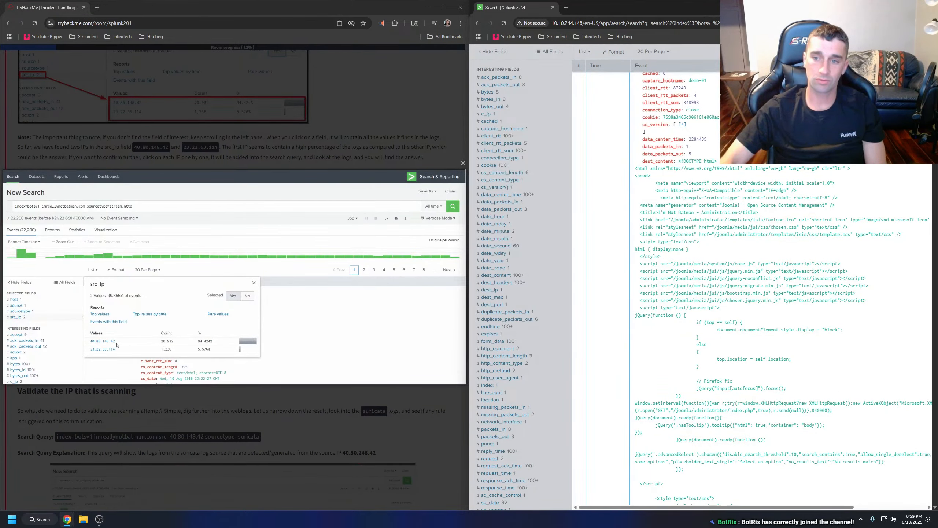
pyautogui.scroll(-4, 757, 281)
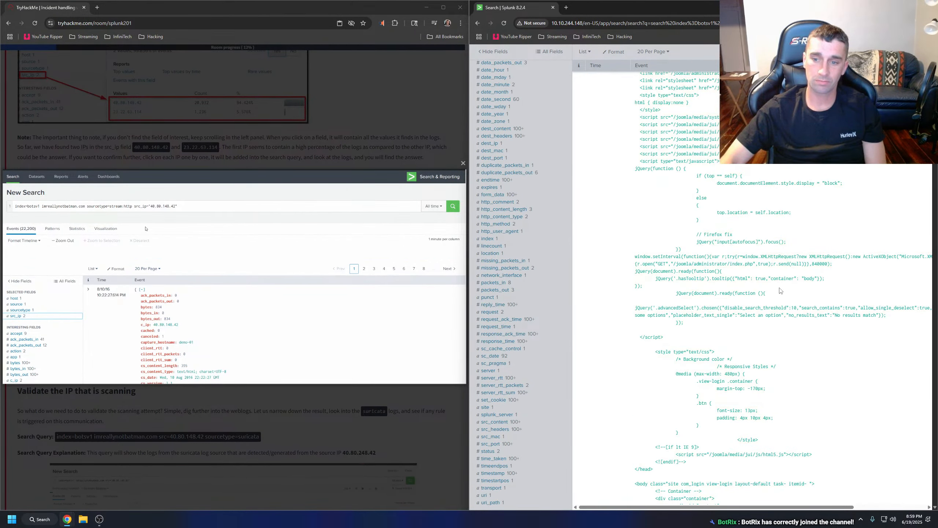
pyautogui.scroll(-5, 776, 291)
pyautogui.scroll(9, 726, 285)
pyautogui.scroll(-15, 727, 286)
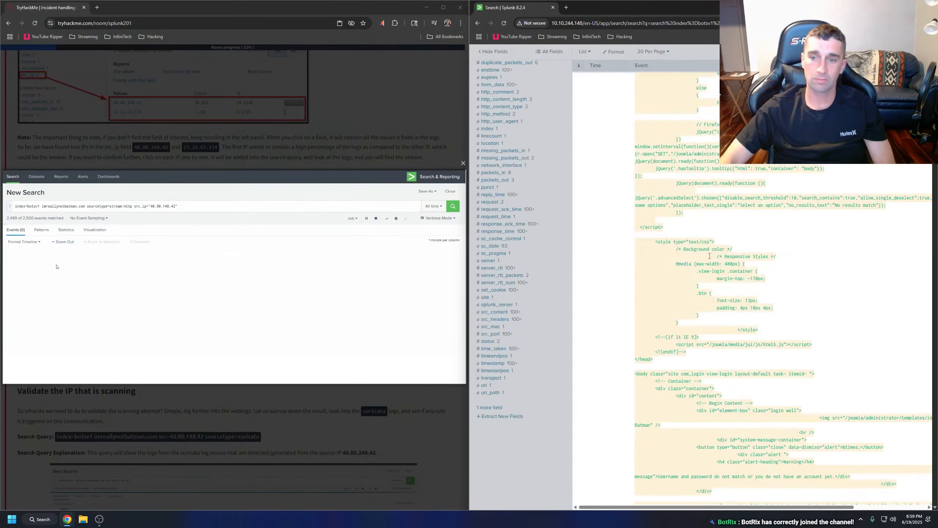
pyautogui.scroll(-5, 710, 266)
pyautogui.scroll(4, 733, 213)
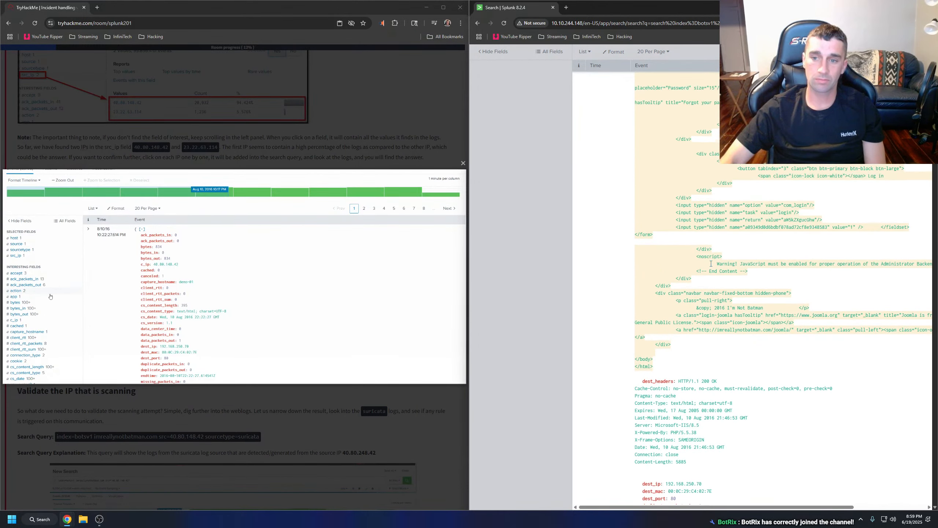
pyautogui.scroll(2, 755, 227)
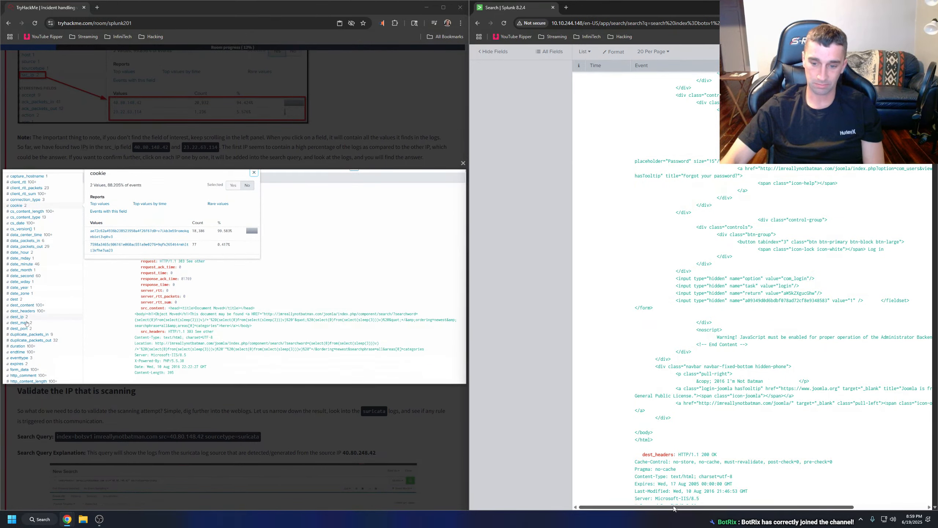
pyautogui.hscroll(1, 678, 491)
pyautogui.scroll(-6, 731, 400)
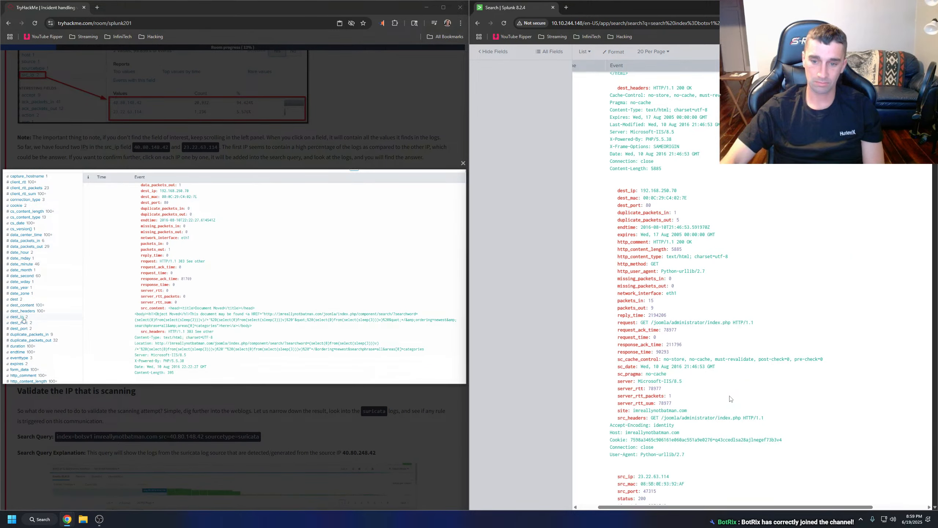
pyautogui.scroll(-4, 685, 389)
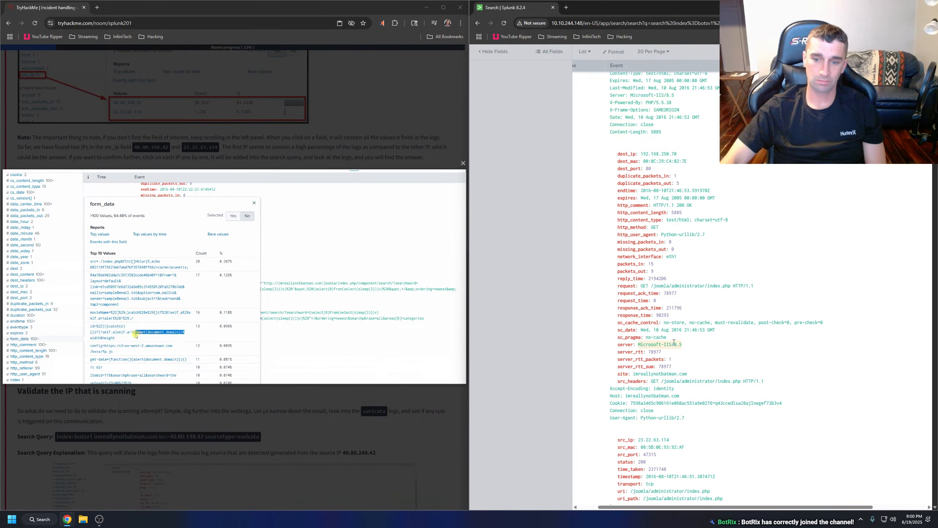
pyautogui.scroll(-2, 783, 323)
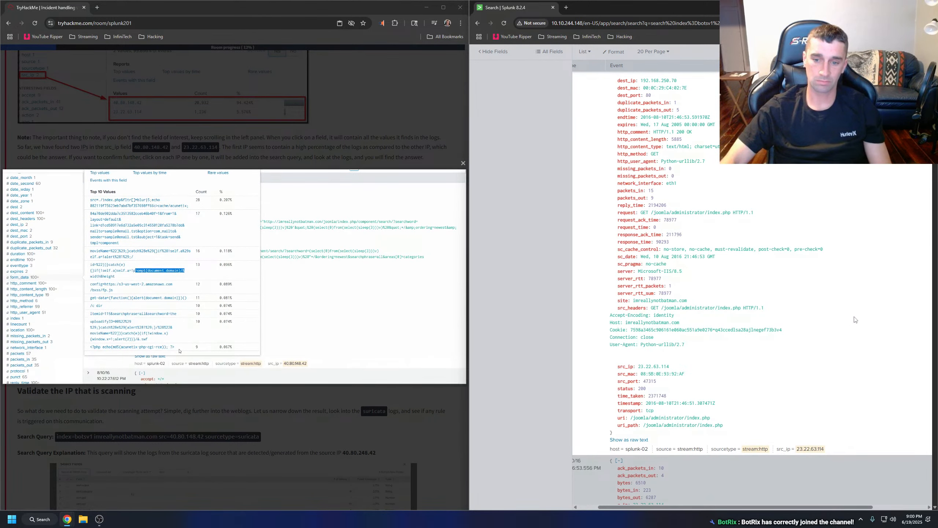
# Search the results page for "user-agent" and go through the matches to compare the user agents of the 23.22.63.114 events.
pyautogui.hotkey('ctrl', 'f')
pyautogui.write('user')
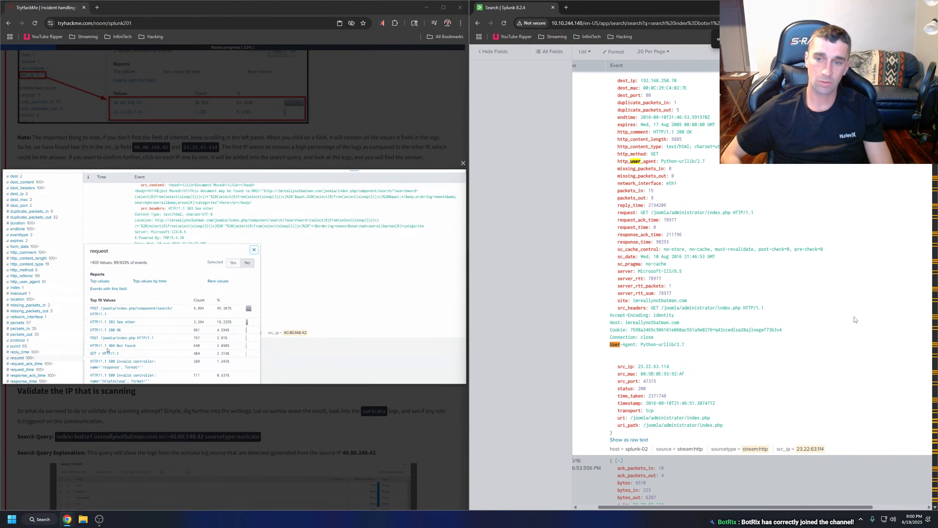
pyautogui.press('Return')
pyautogui.press('Return')
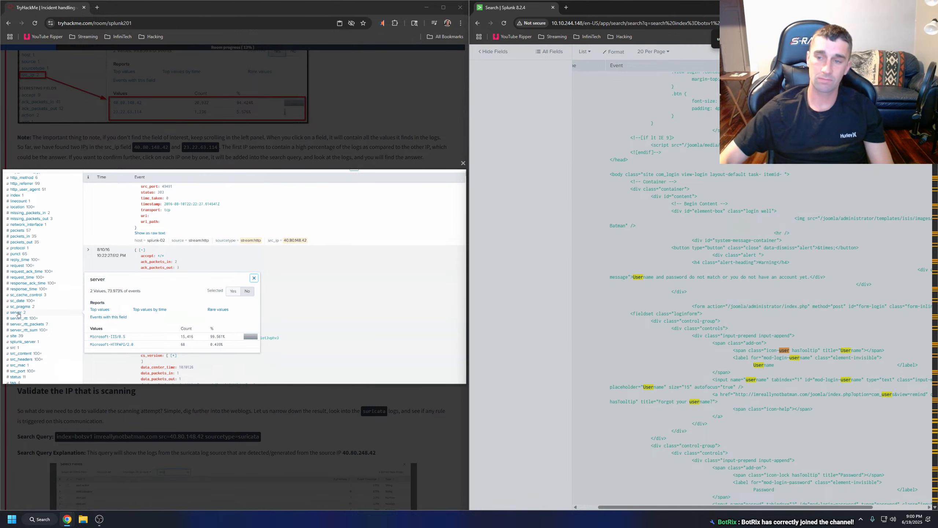
pyautogui.press('Return')
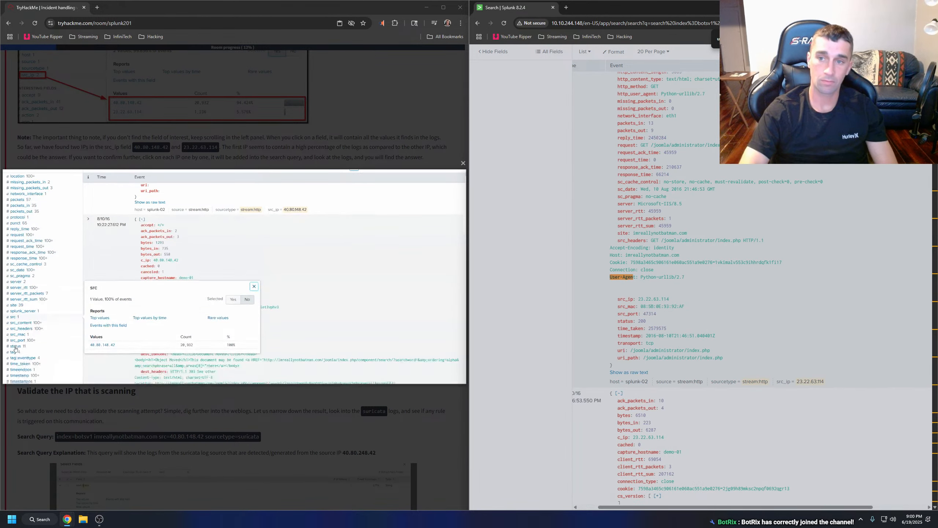
pyautogui.press('Return')
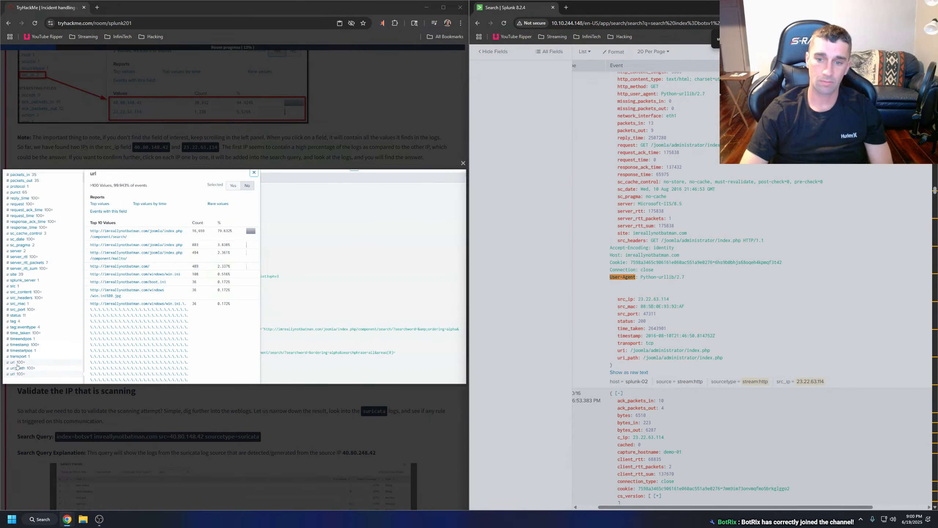
pyautogui.press('Return')
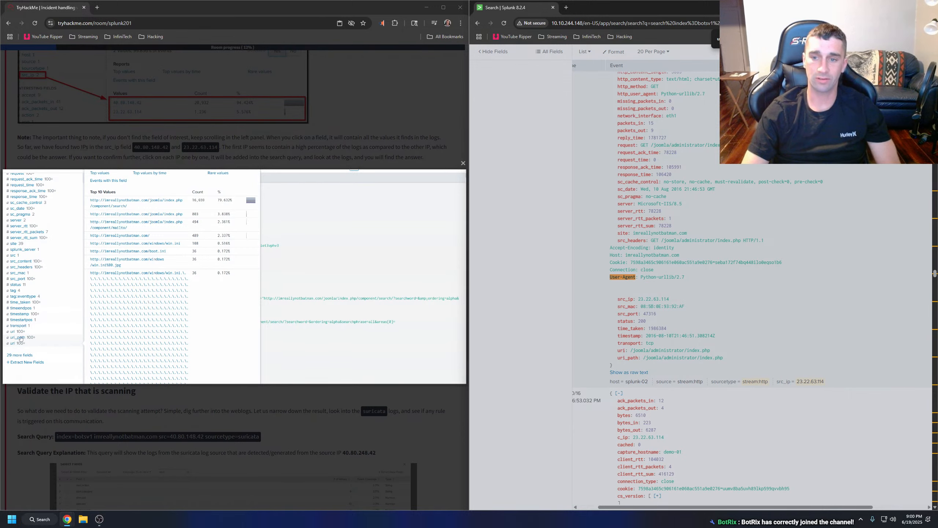
# Examine a further 23.22.63.114 event, checking its uri_path, cookie and dest_content with the login form.
pyautogui.scroll(-5, 722, 183)
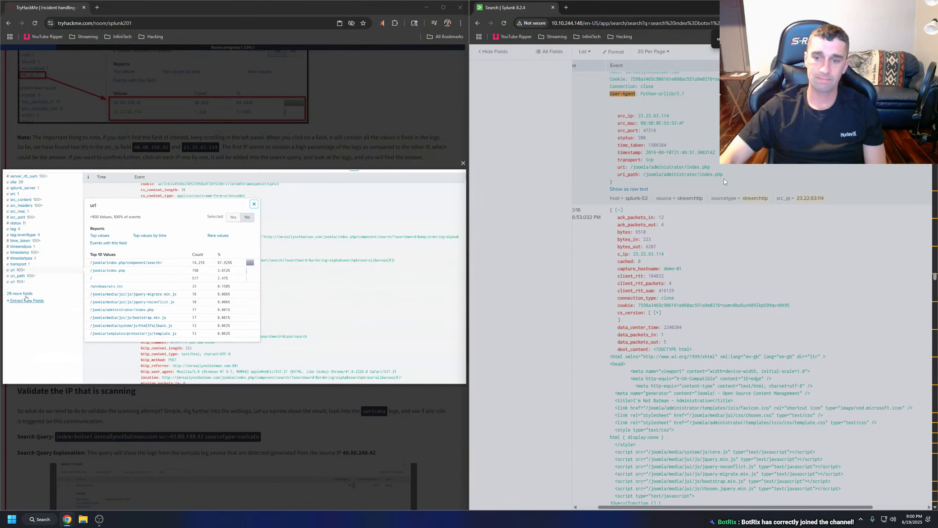
pyautogui.scroll(-2, 724, 178)
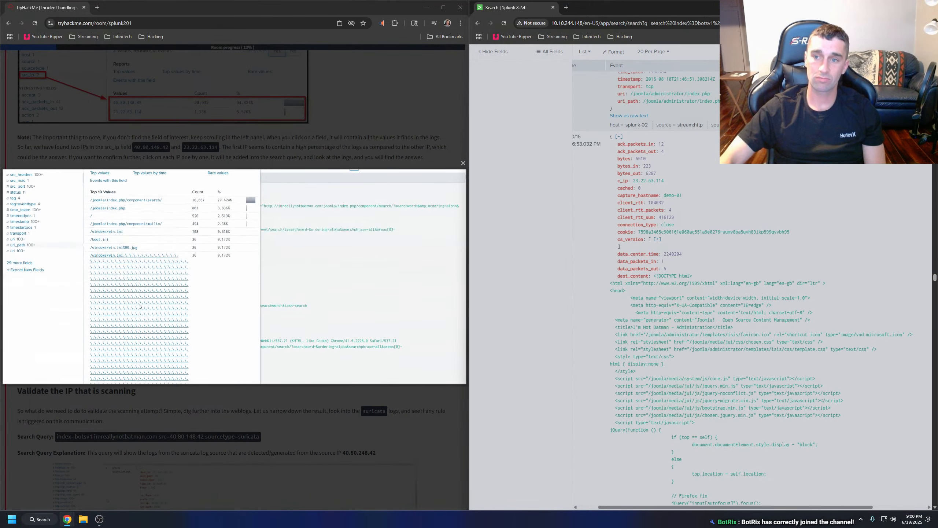
pyautogui.click(793, 190)
pyautogui.scroll(1, 776, 184)
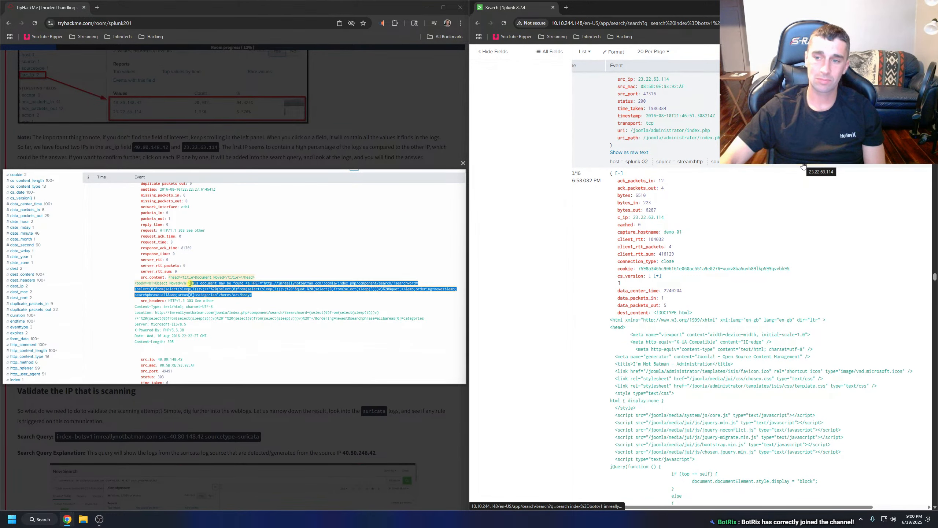
pyautogui.scroll(-10, 780, 203)
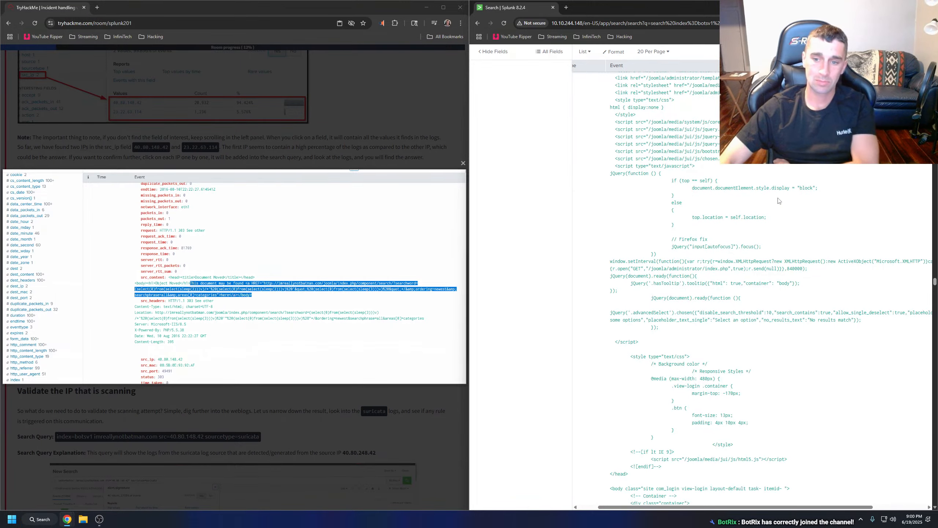
pyautogui.scroll(-2, 778, 200)
pyautogui.scroll(-5, 777, 203)
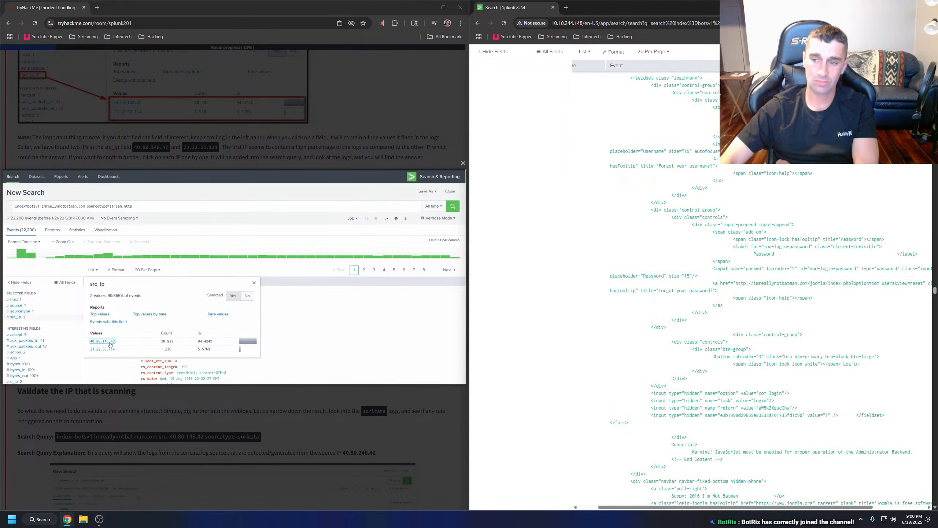
pyautogui.scroll(15, 930, 301)
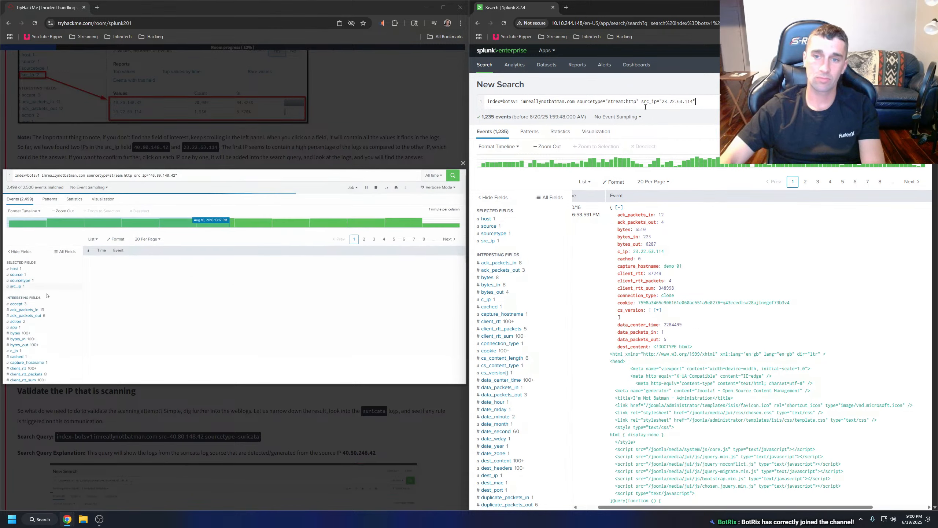
# Remove the src_ip condition for 23.22.63.114 from the query, rerun the search and close the enlarged room image.
pyautogui.moveTo(706, 104); pyautogui.dragTo(640, 103)
pyautogui.press('BackSpace')
pyautogui.press('Return')
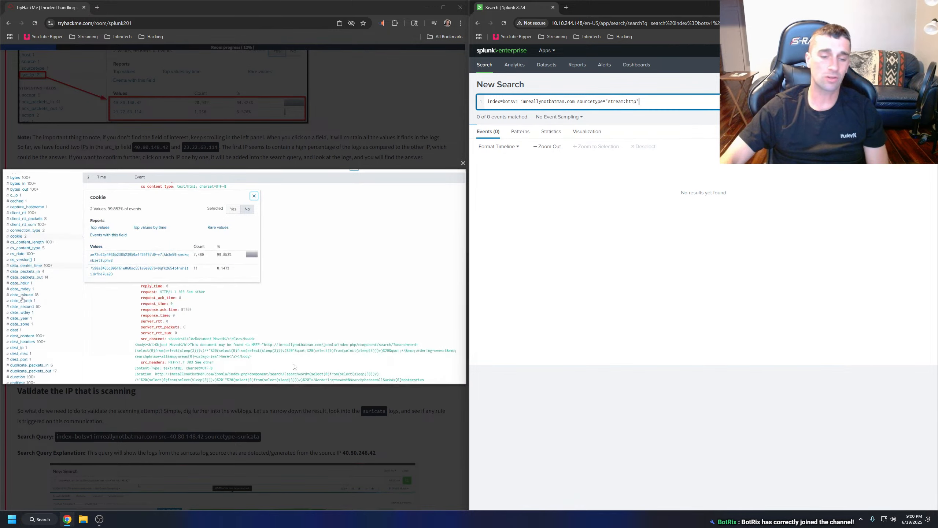
pyautogui.click(283, 401)
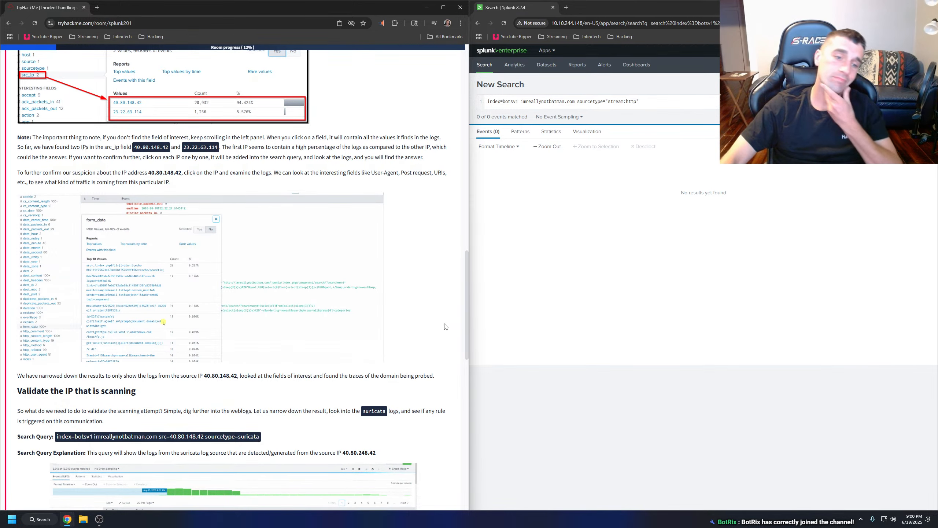
# Read the room's conclusion about 40.80.148.42 and the "Validate the IP that is scanning" section with its suricata query.
pyautogui.scroll(-2, 435, 319)
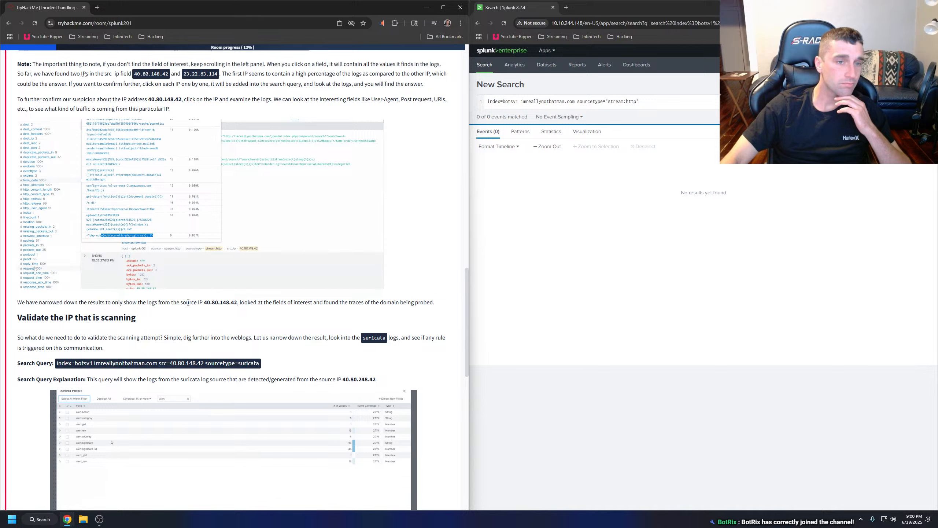
pyautogui.moveTo(21, 303); pyautogui.dragTo(427, 309)
pyautogui.click(365, 313)
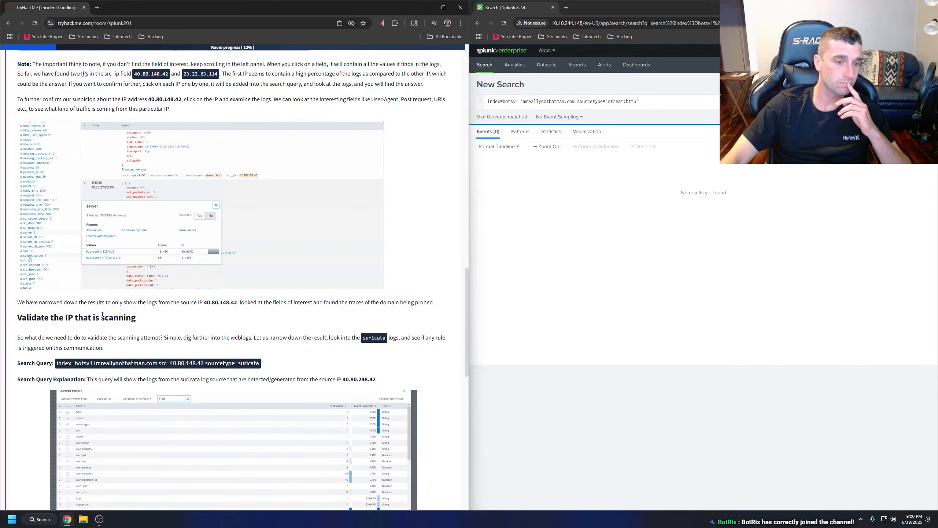
pyautogui.scroll(-1, 102, 314)
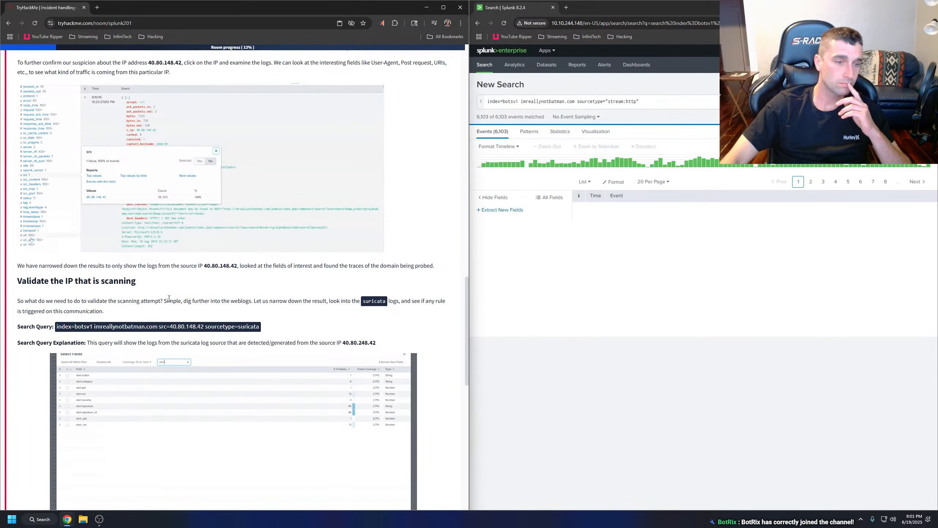
# Check the src_ip field's values for the stream:http results as the search progresses.
pyautogui.click(488, 241)
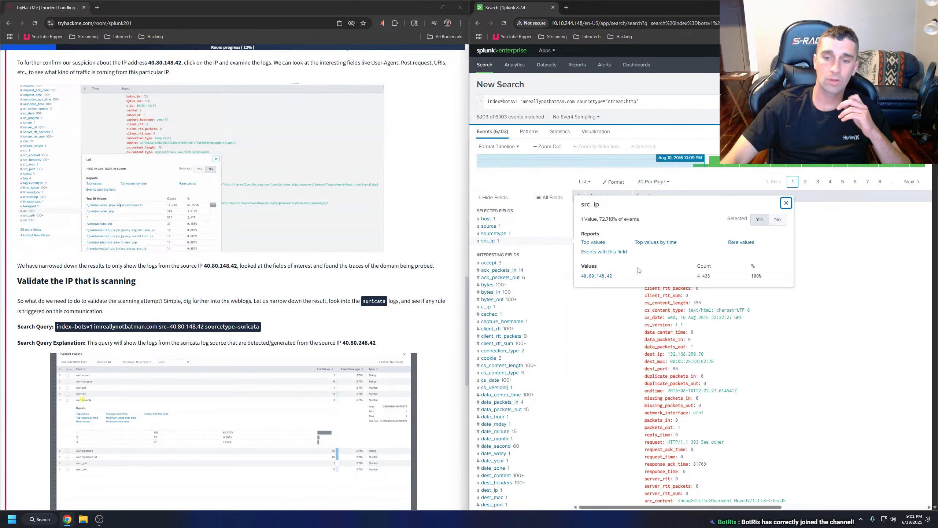
pyautogui.click(504, 243)
pyautogui.click(503, 244)
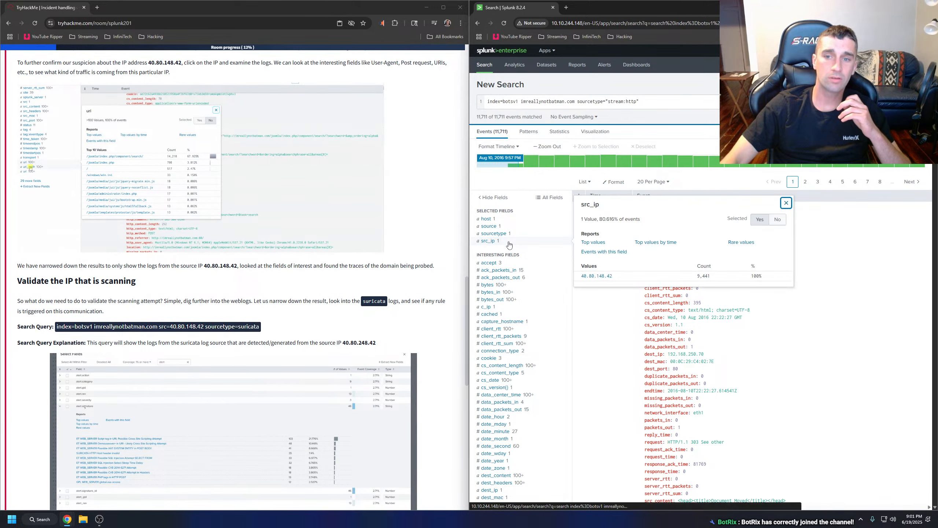
pyautogui.click(558, 182)
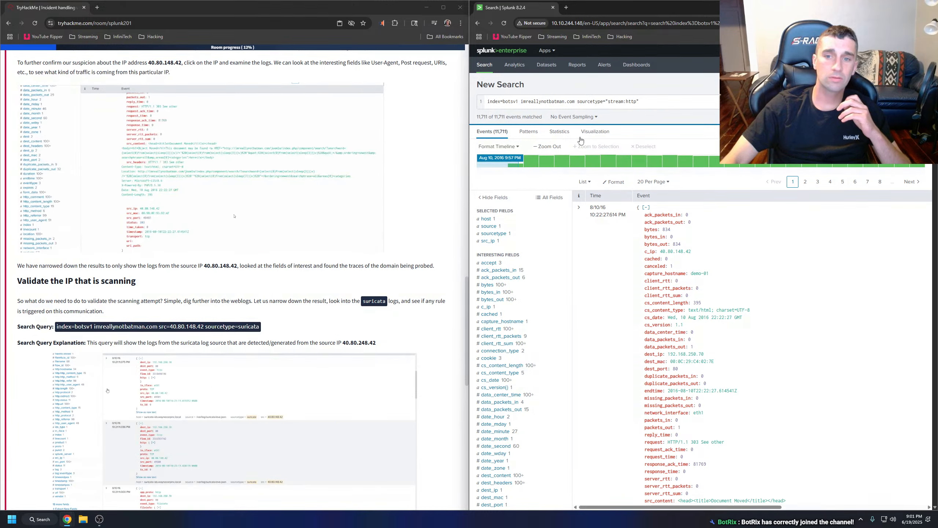
pyautogui.click(501, 234)
pyautogui.click(504, 241)
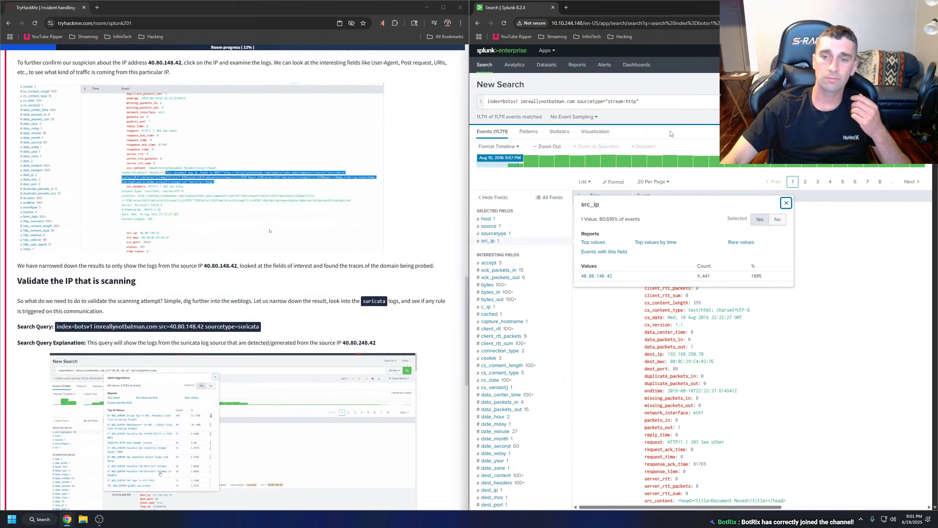
pyautogui.click(650, 107)
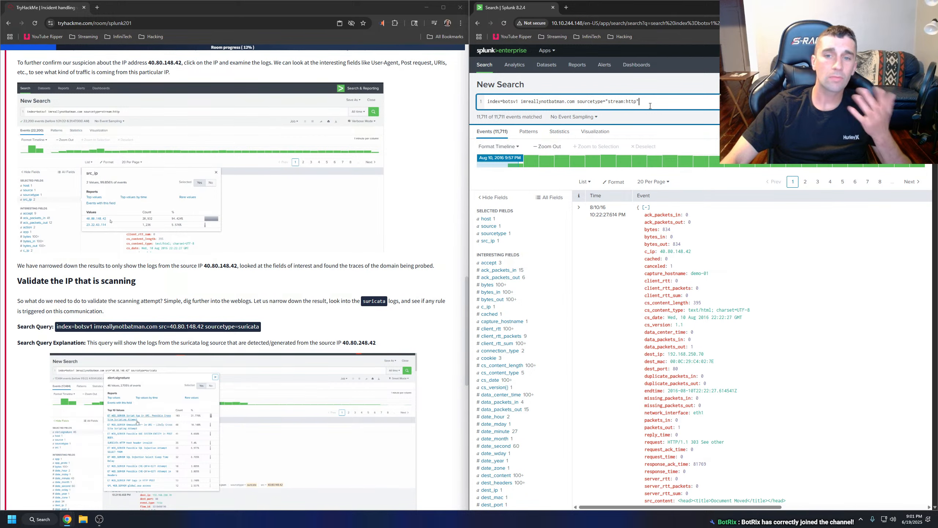
pyautogui.click(515, 241)
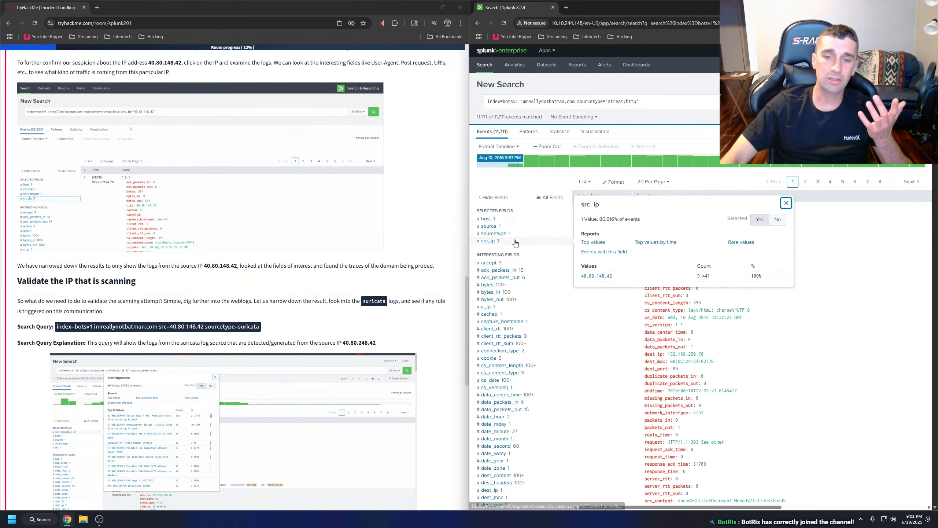
# Rerun the stream:http search and narrow its results to the source IP 40.80.148.42.
pyautogui.click(918, 101)
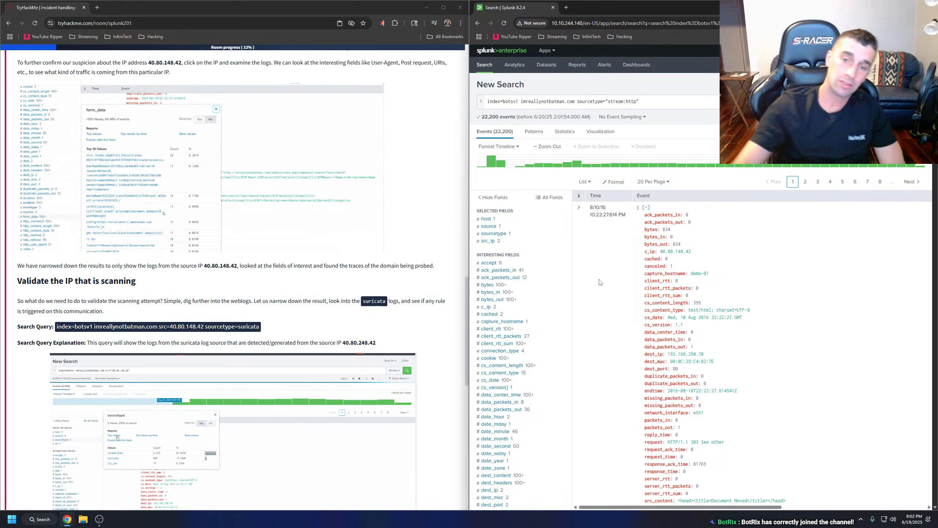
pyautogui.click(487, 240)
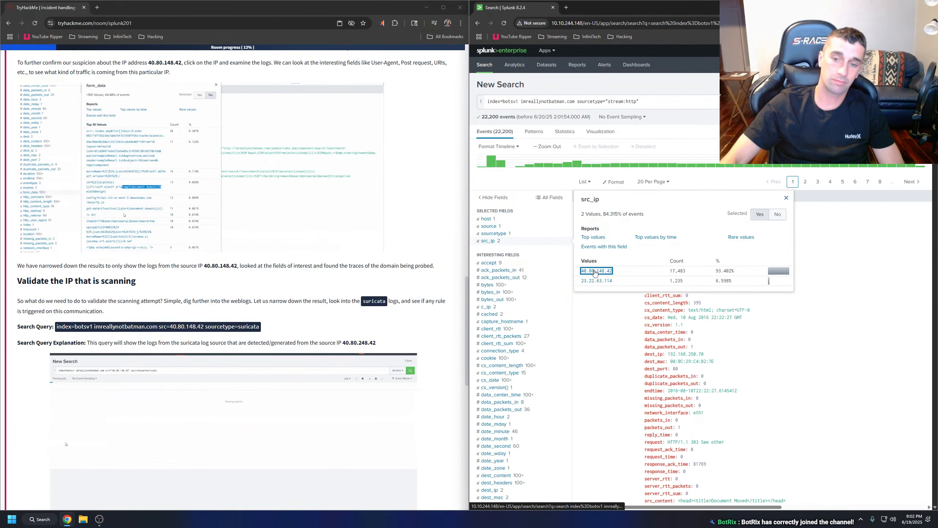
pyautogui.click(563, 268)
# Have the room's "Validate the IP that is scanning" section read aloud, and check the sourcetype values of the 40.80.148.42 results.
pyautogui.scroll(-2, 392, 274)
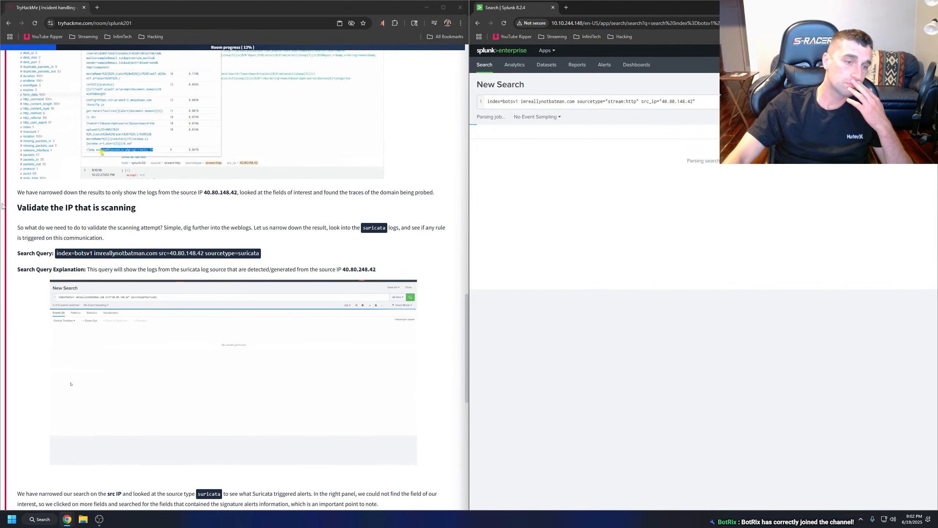
pyautogui.moveTo(17, 207); pyautogui.dragTo(377, 271)
pyautogui.rightClick(349, 271)
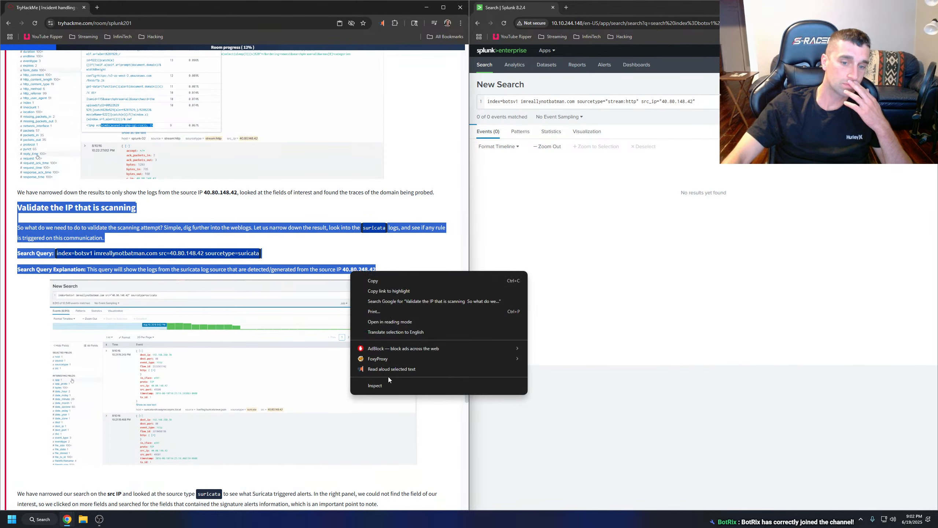
pyautogui.click(389, 370)
pyautogui.click(243, 242)
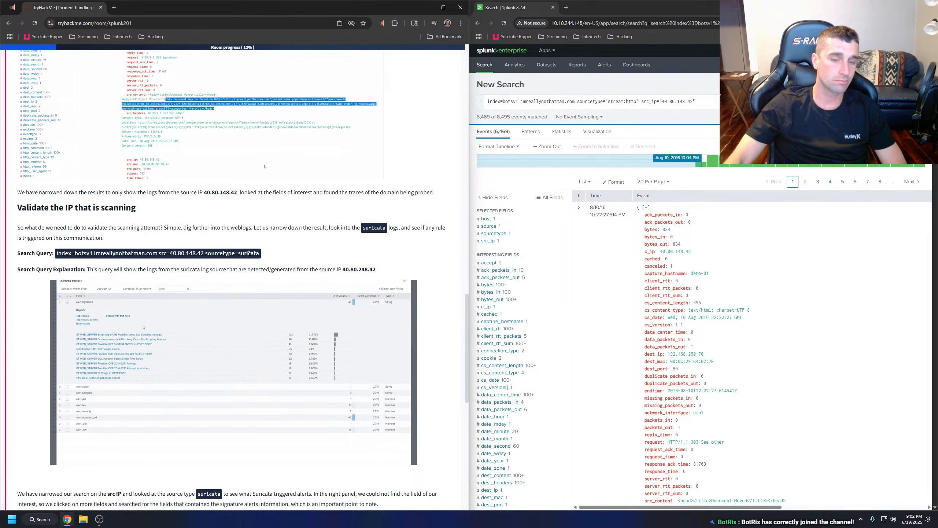
pyautogui.click(492, 236)
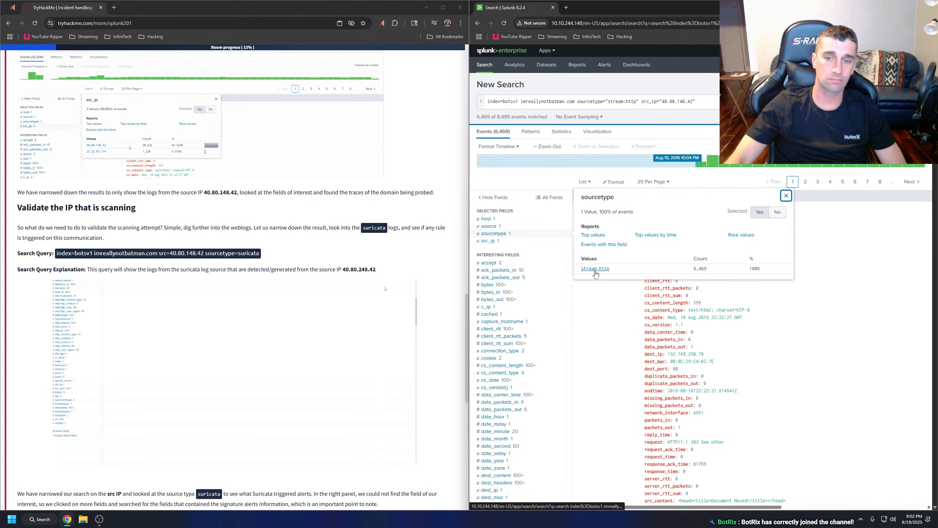
pyautogui.click(536, 232)
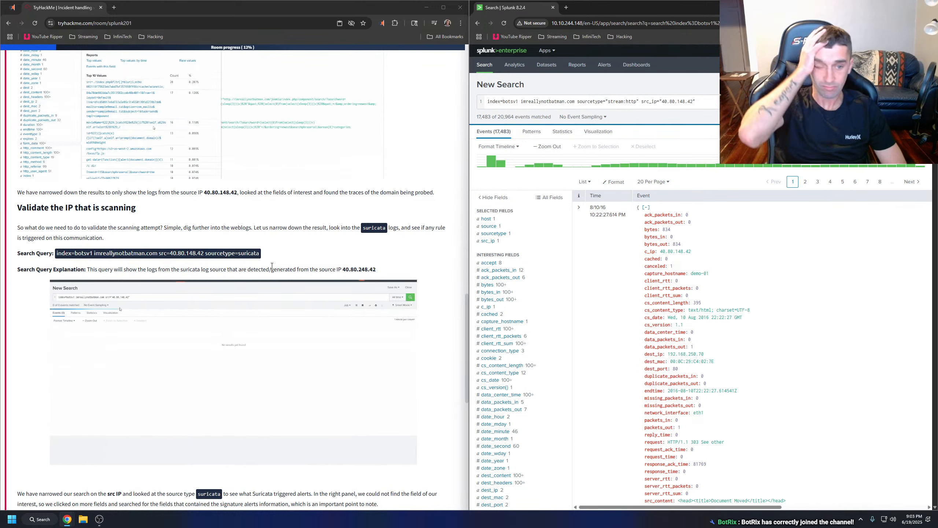
# Search Google for "suricata" in a new browser tab, read the expanded AI Overview and close that tab.
pyautogui.click(114, 8)
pyautogui.write('su')
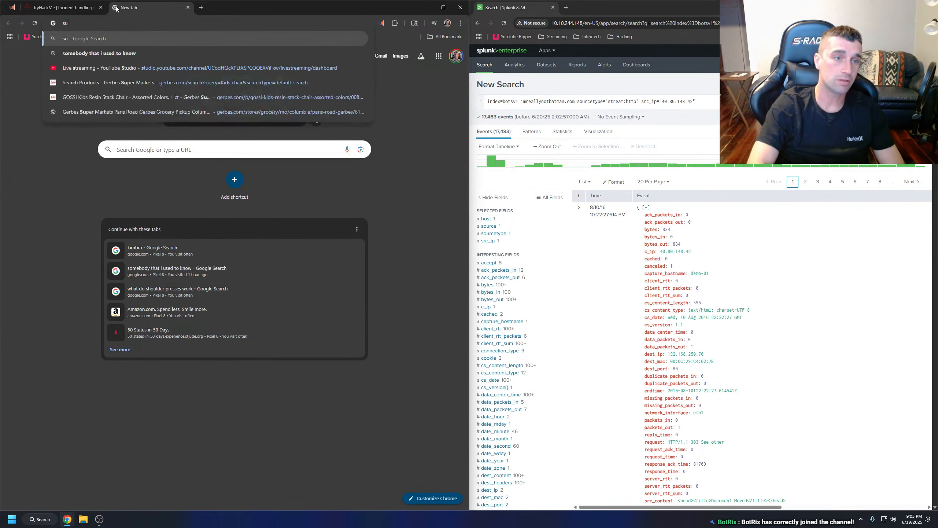
pyautogui.write('ricata')
pyautogui.press('Return')
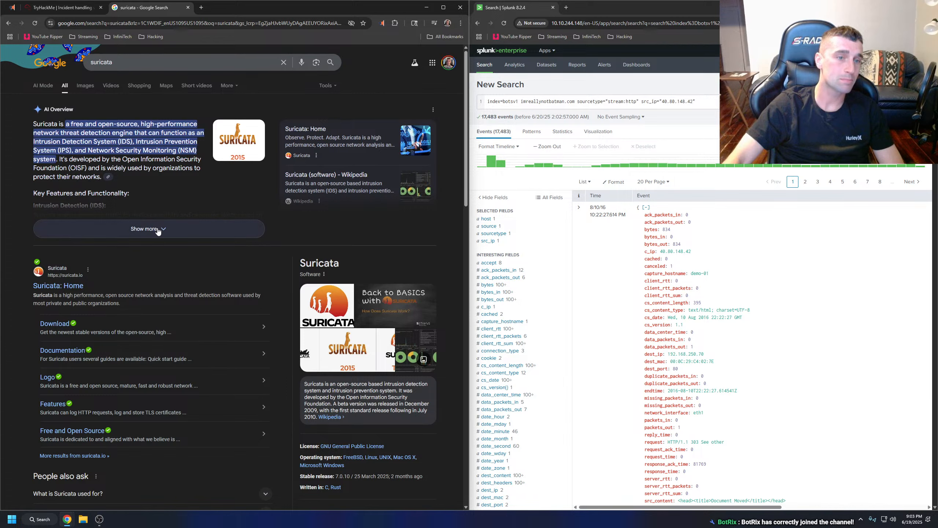
pyautogui.click(158, 230)
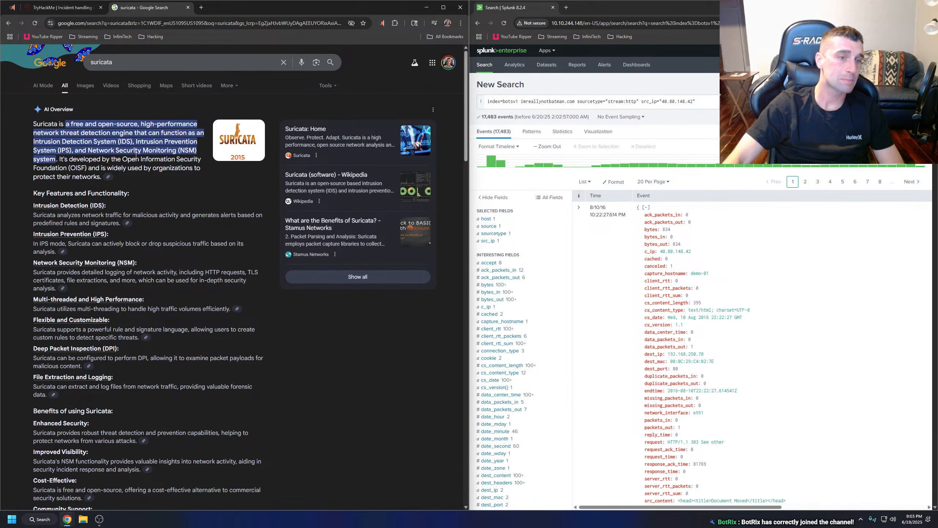
pyautogui.click(188, 7)
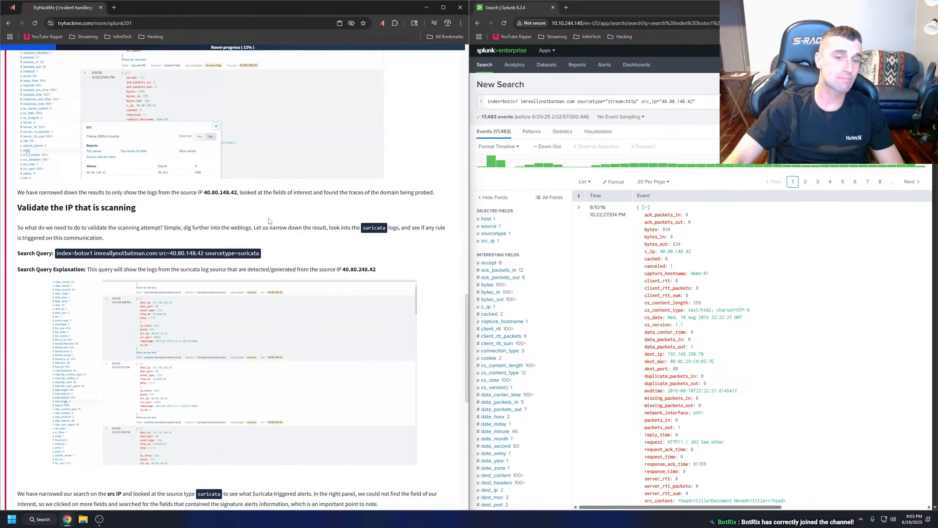
# Recheck which sourcetype values the completed search for 40.80.148.42 contains.
pyautogui.click(505, 236)
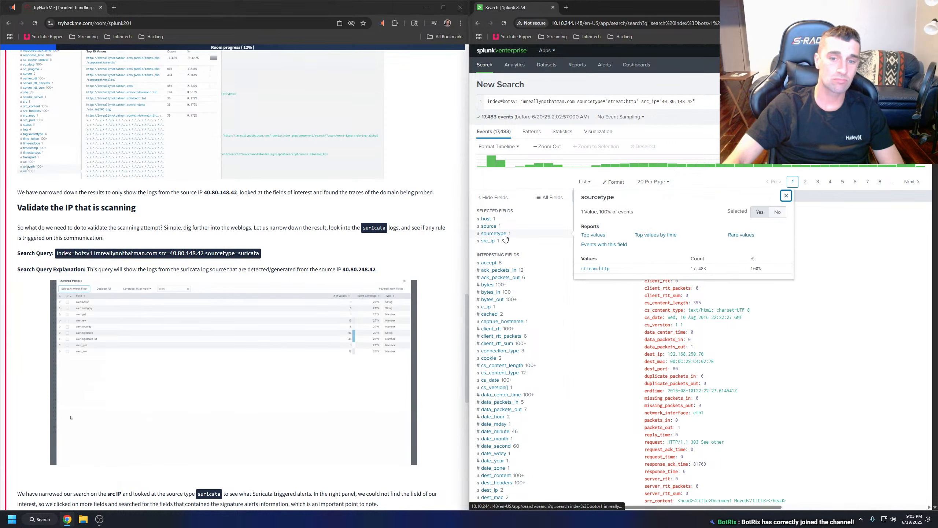
pyautogui.click(506, 235)
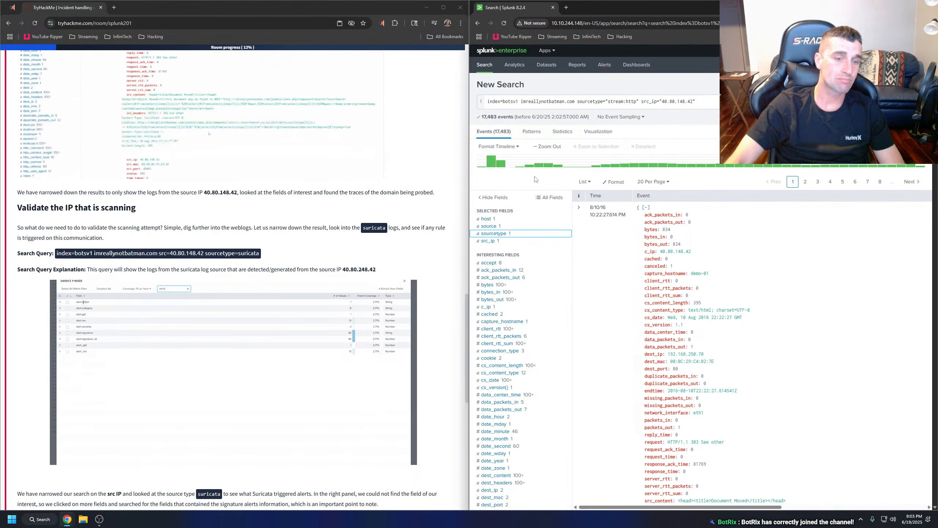
pyautogui.click(518, 234)
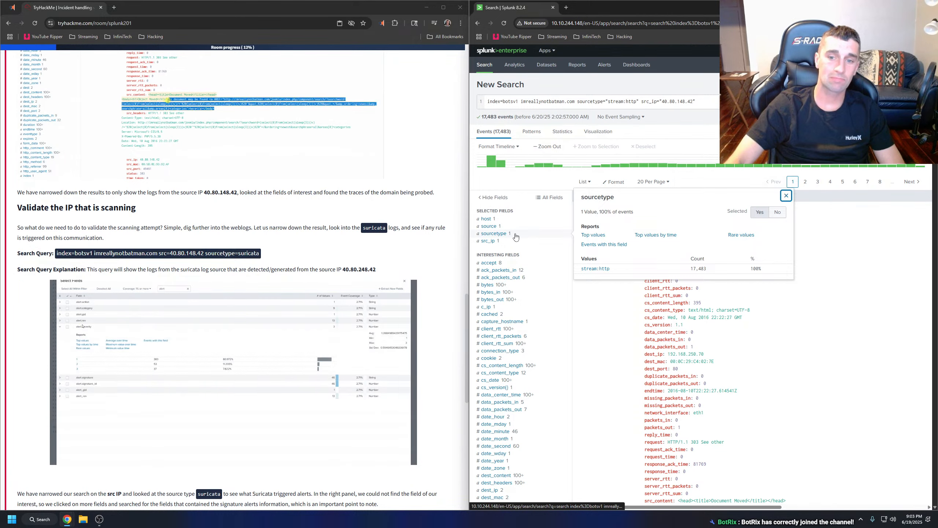
pyautogui.click(517, 234)
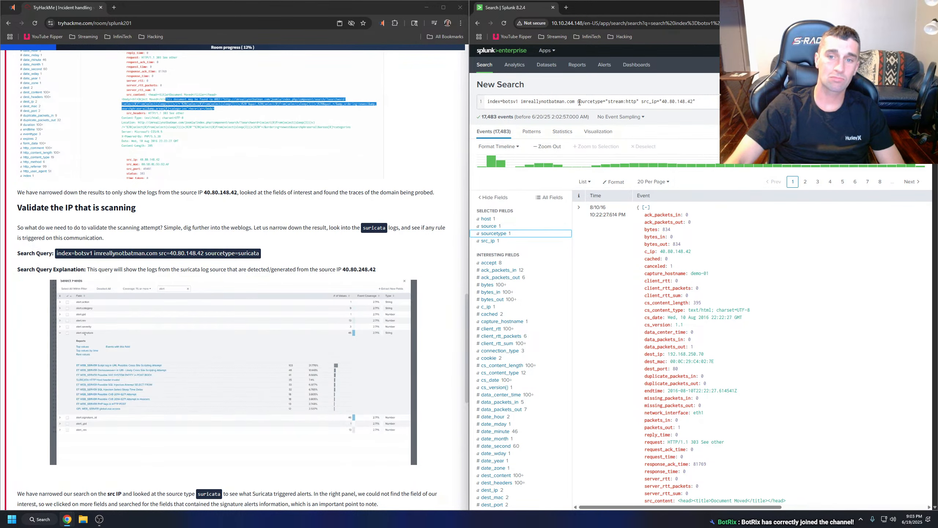
# Remove the sourcetype="stream:http" condition from the query, keep src_ip="40.80.148.42" and rerun the search.
pyautogui.moveTo(628, 104); pyautogui.dragTo(638, 104)
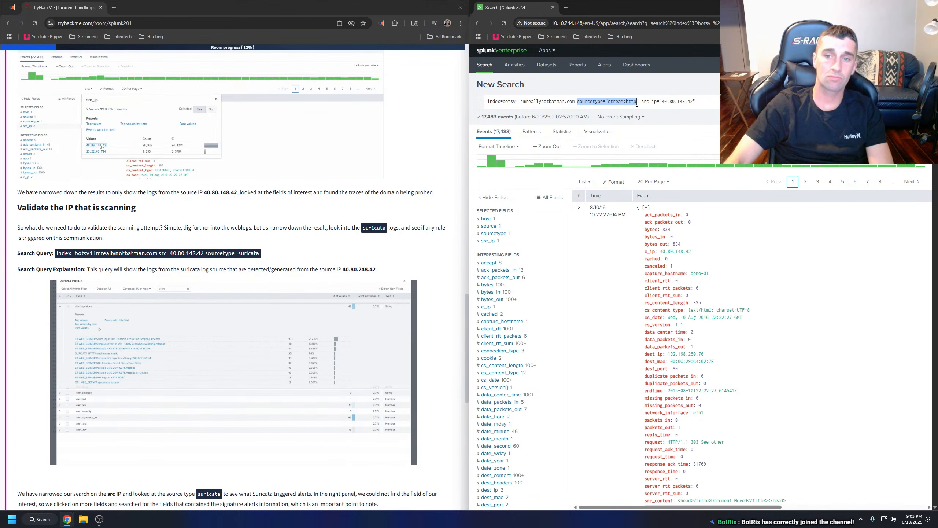
pyautogui.press('BackSpace')
pyautogui.press('BackSpace')
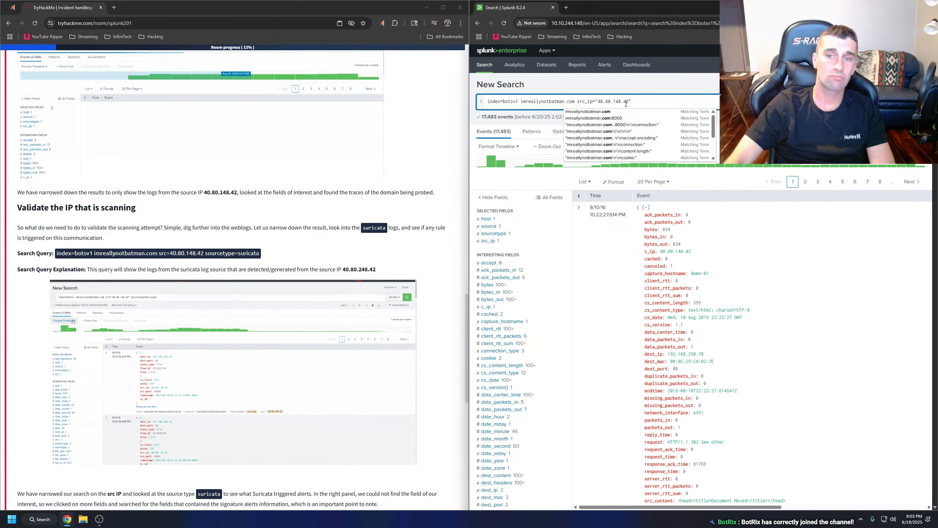
pyautogui.press('Return')
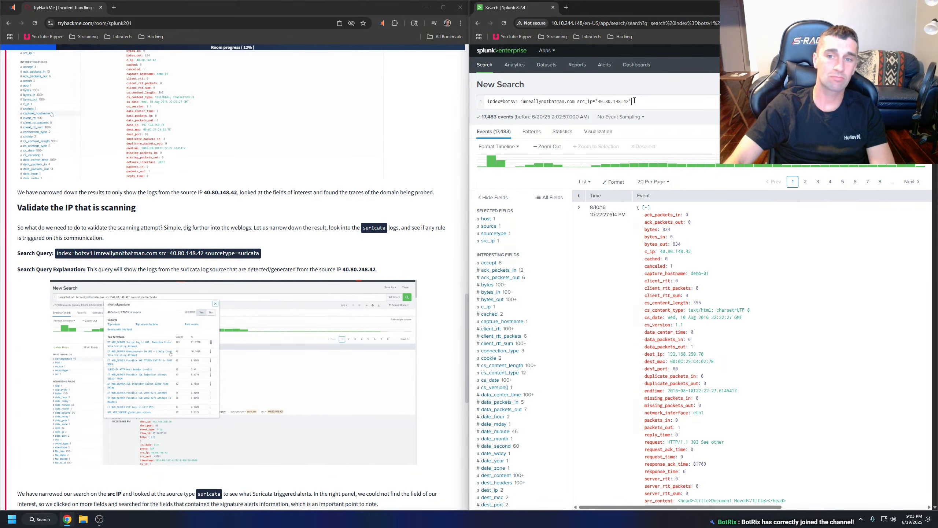
pyautogui.press('Return')
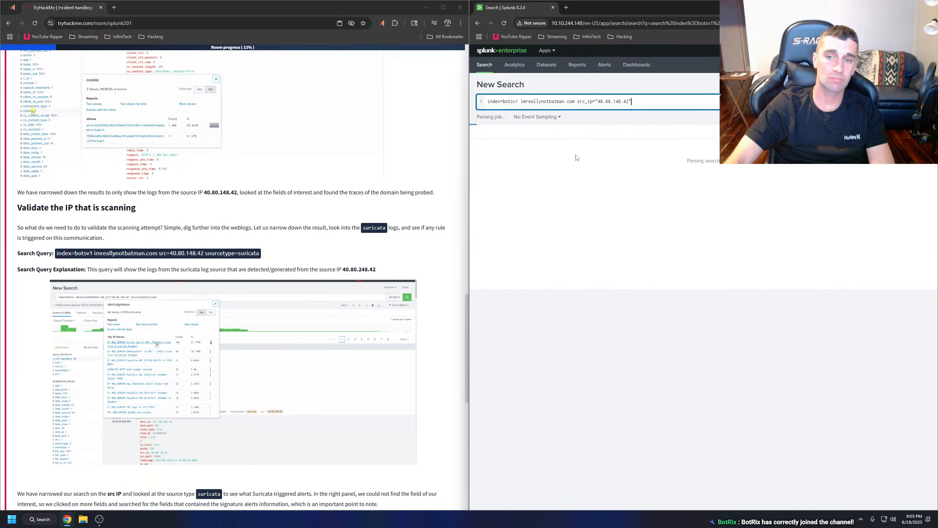
# Review the room's log source instructions and limit the 40.80.148.42 results to the suricata sourcetype.
pyautogui.scroll(15, 325, 267)
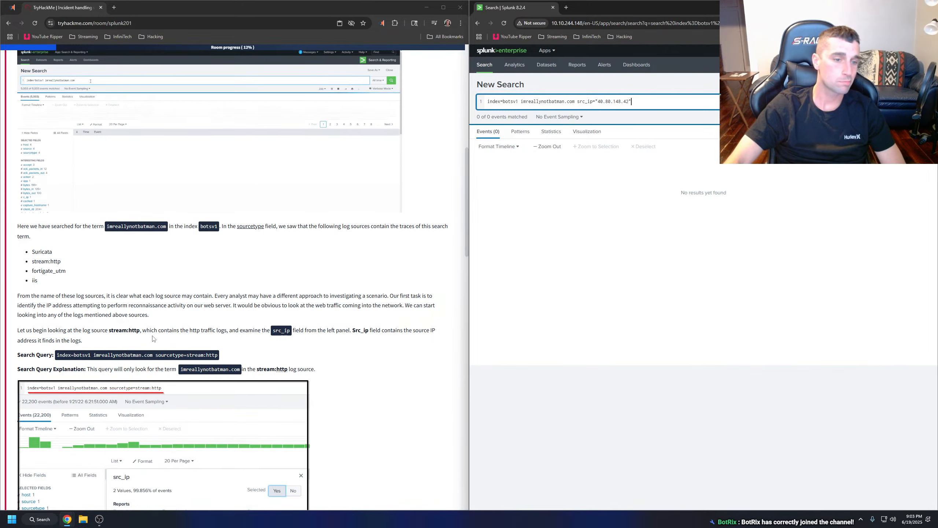
pyautogui.scroll(-2, 128, 314)
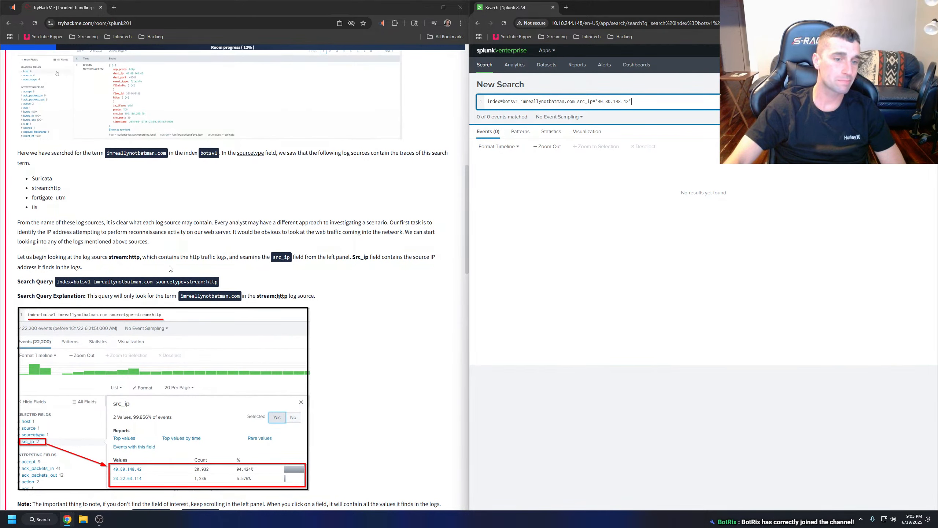
pyautogui.scroll(-15, 321, 274)
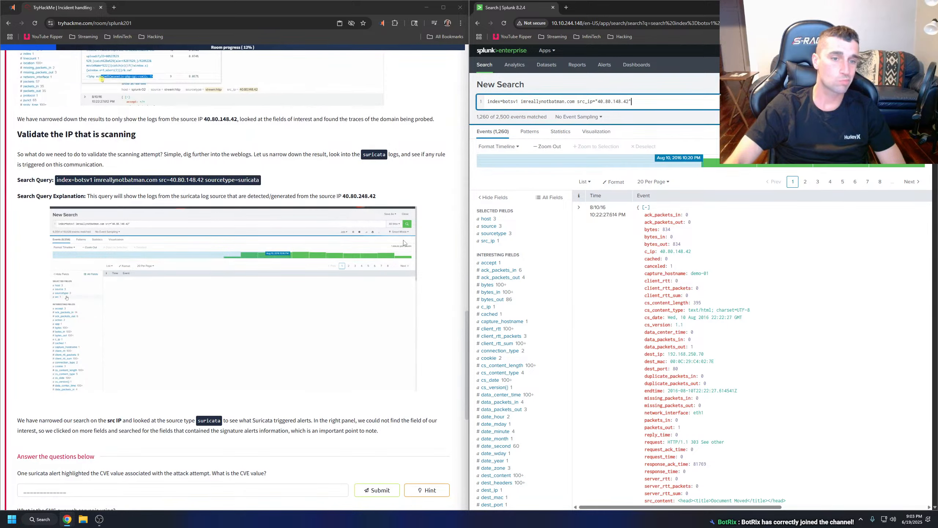
pyautogui.click(493, 233)
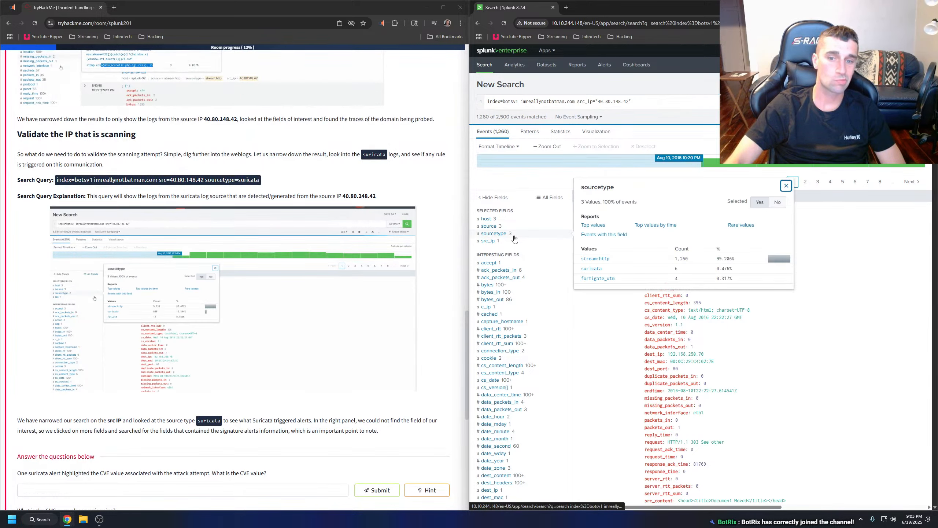
pyautogui.click(591, 269)
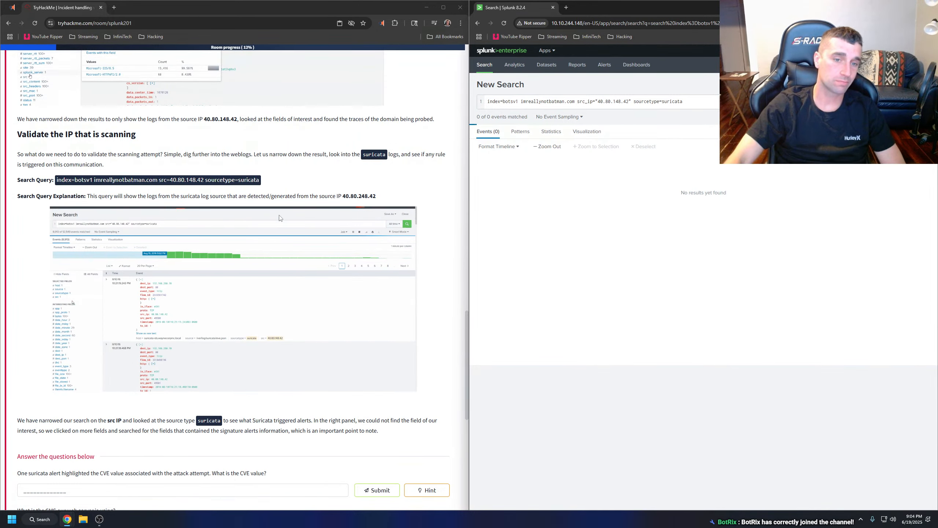
# Consult the room's enlarged suricata demonstration and add alert.signature to the selected fields of the search results.
pyautogui.click(279, 218)
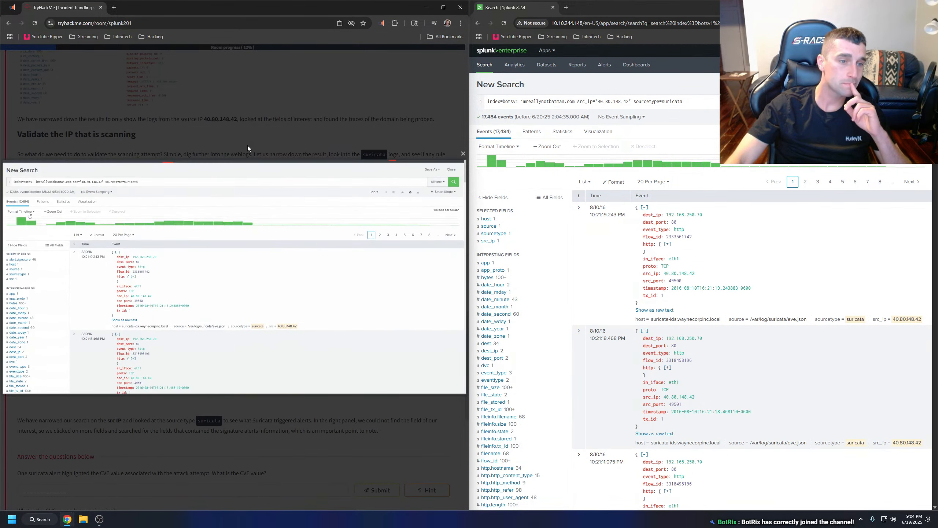
pyautogui.click(264, 136)
pyautogui.scroll(-10, 517, 296)
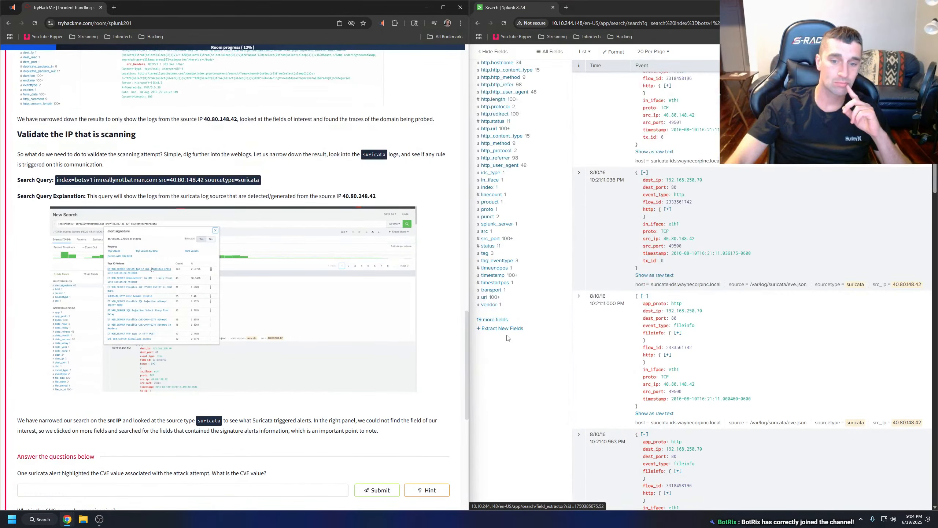
pyautogui.click(502, 320)
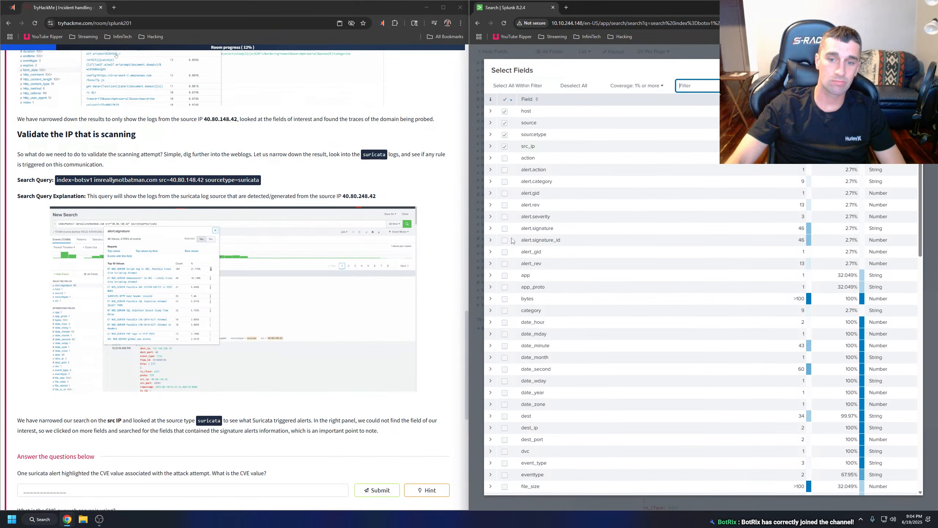
pyautogui.click(505, 228)
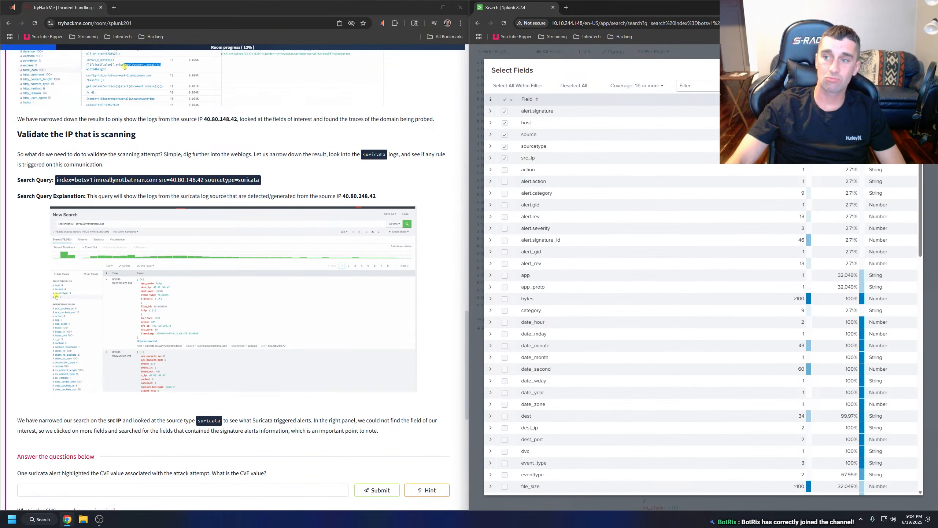
pyautogui.click(912, 70)
pyautogui.scroll(9, 544, 197)
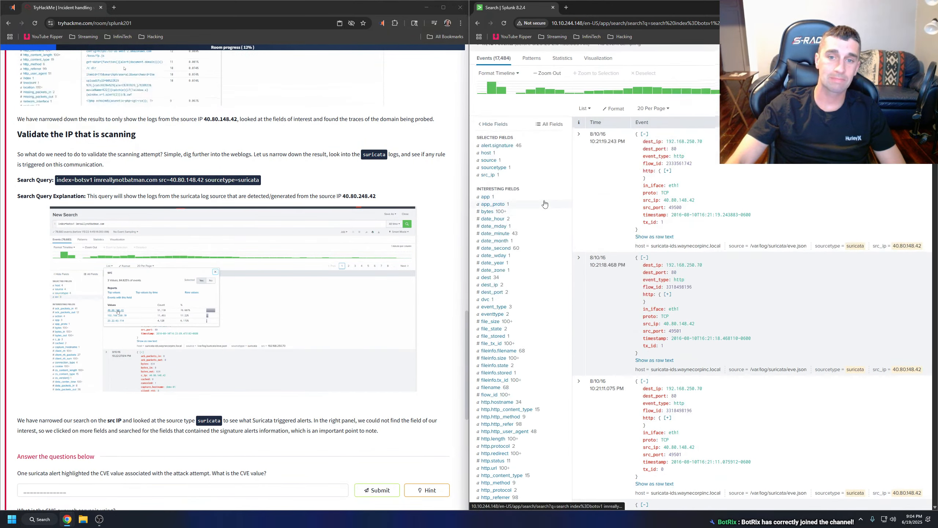
# Examine the top values of the alert.signature field and look through the suricata events listed for 40.80.148.42.
pyautogui.click(516, 147)
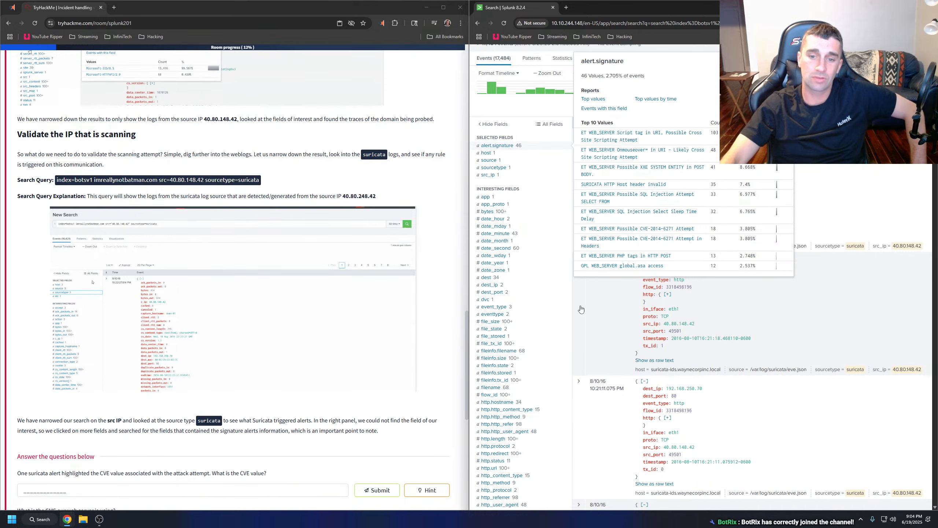
pyautogui.click(596, 298)
pyautogui.click(597, 298)
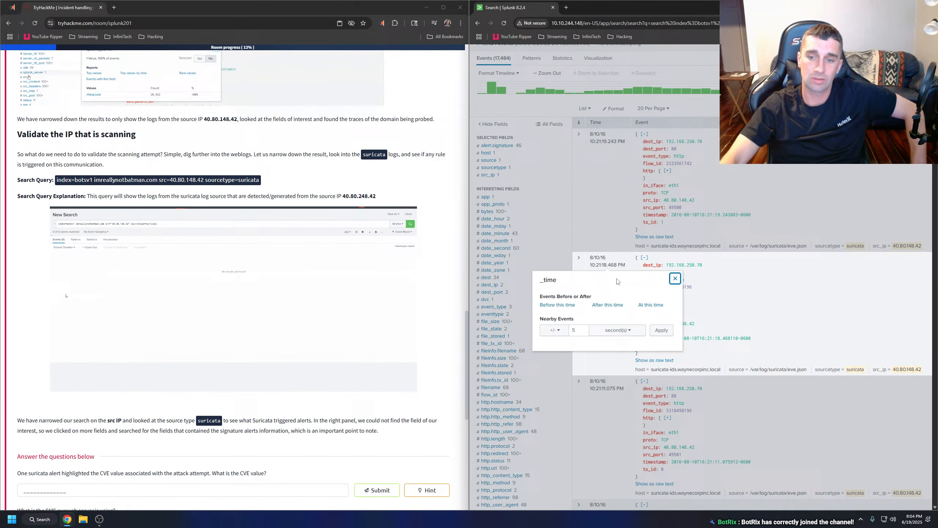
pyautogui.click(674, 278)
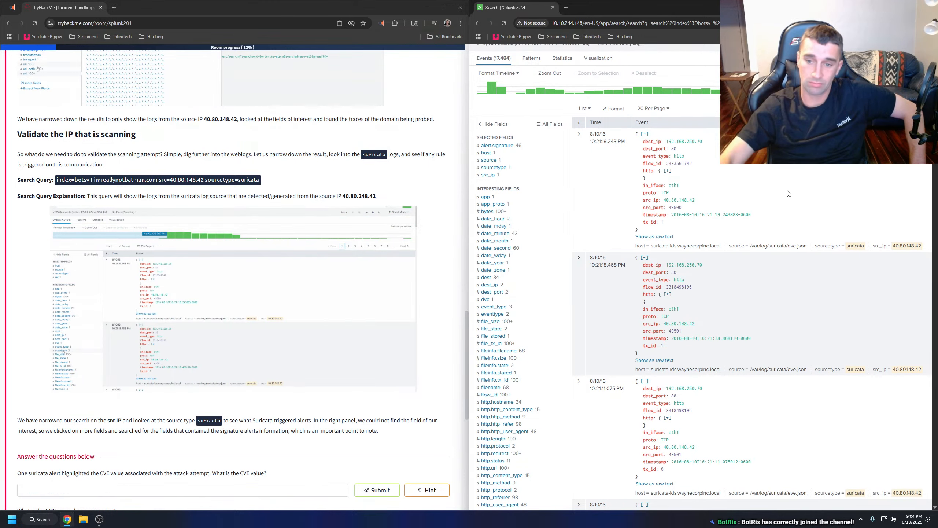
pyautogui.scroll(2, 730, 239)
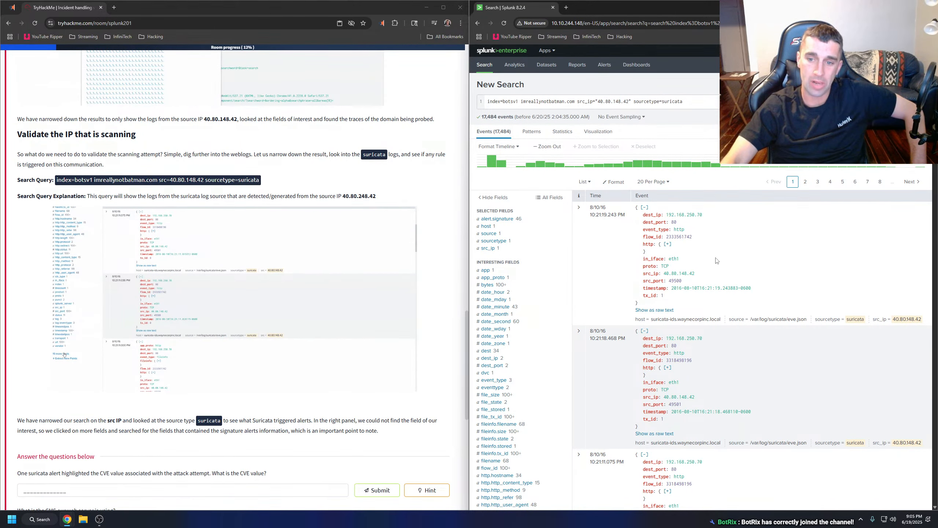
pyautogui.scroll(-2, 720, 258)
pyautogui.scroll(-1, 721, 262)
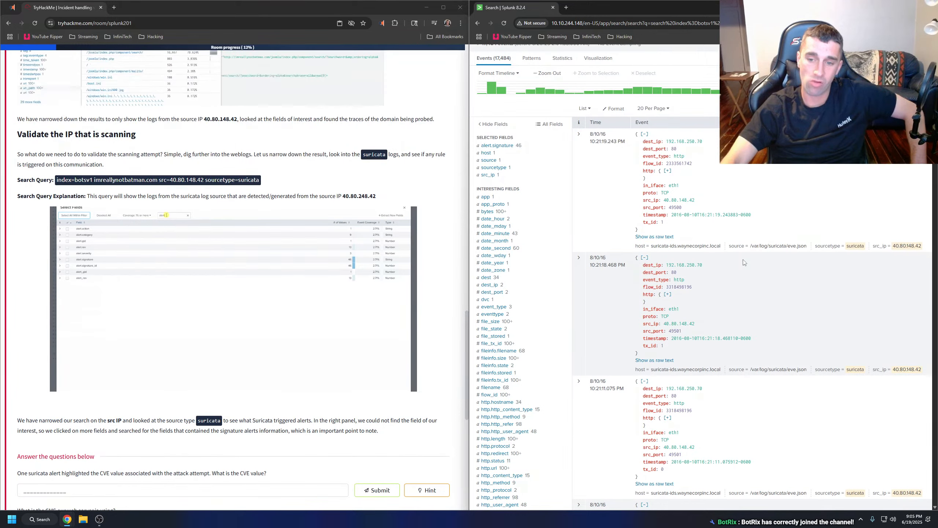
pyautogui.scroll(-4, 744, 264)
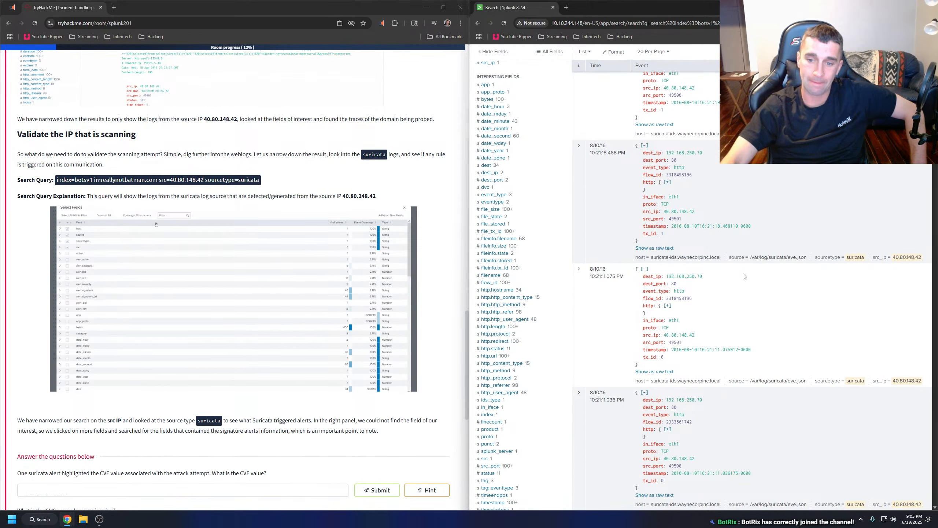
pyautogui.scroll(7, 744, 276)
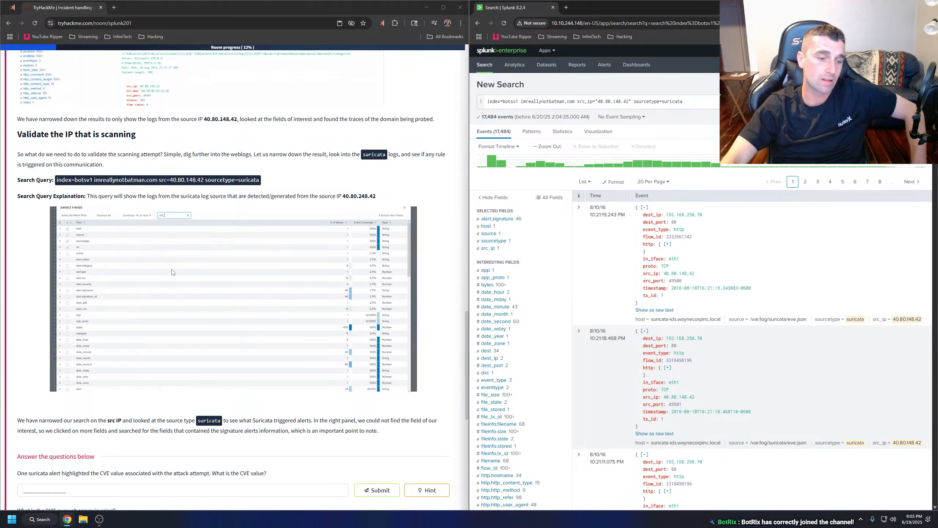
# Look back through the room's earlier tasks, leaving only Task 3, Incident Handling: Scenario, expanded.
pyautogui.scroll(15, 172, 272)
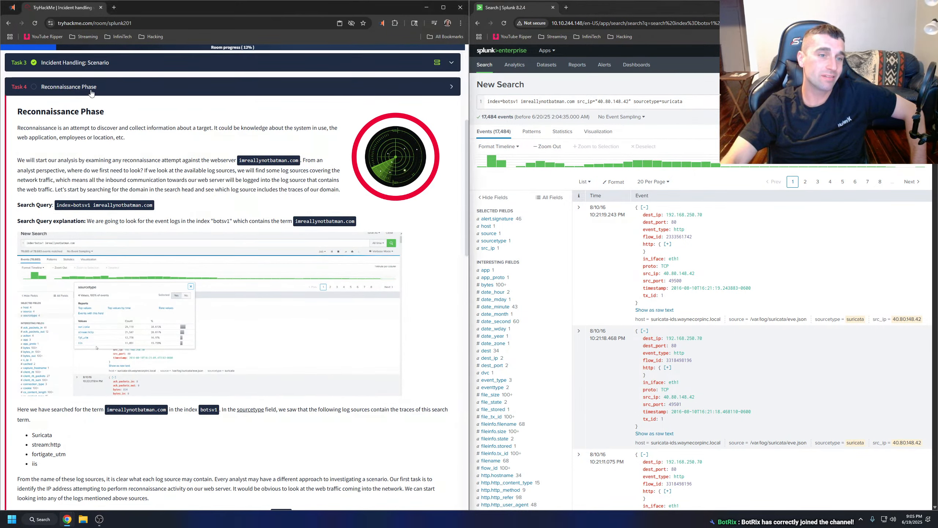
pyautogui.click(91, 93)
pyautogui.click(94, 182)
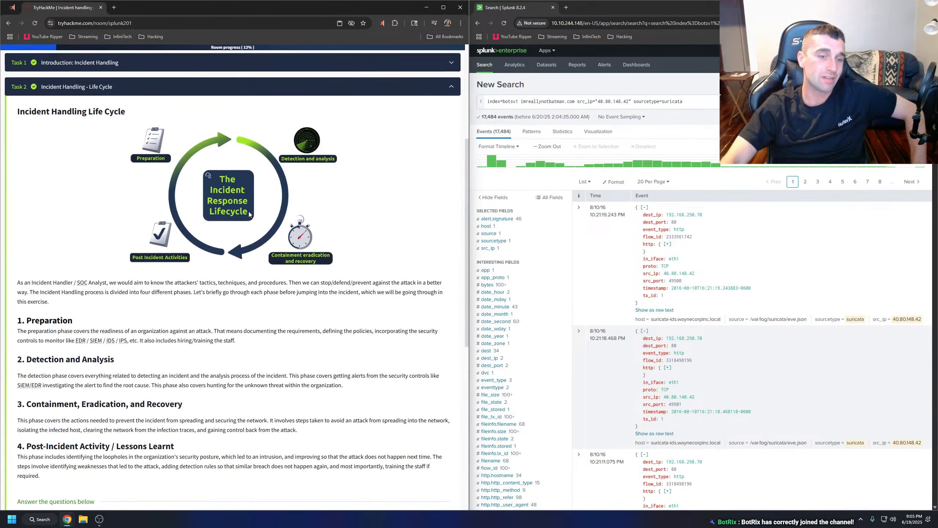
pyautogui.scroll(1, 248, 211)
pyautogui.click(93, 125)
pyautogui.click(92, 153)
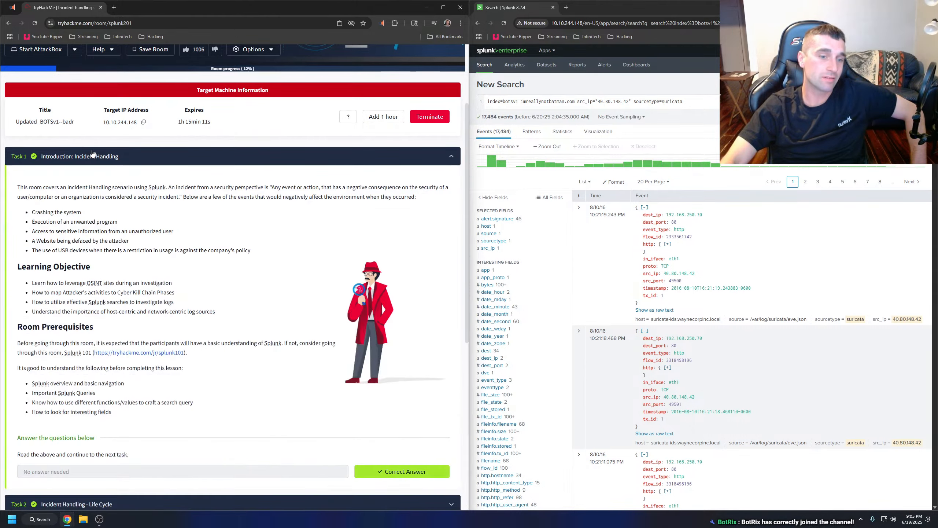
pyautogui.click(92, 153)
pyautogui.click(91, 205)
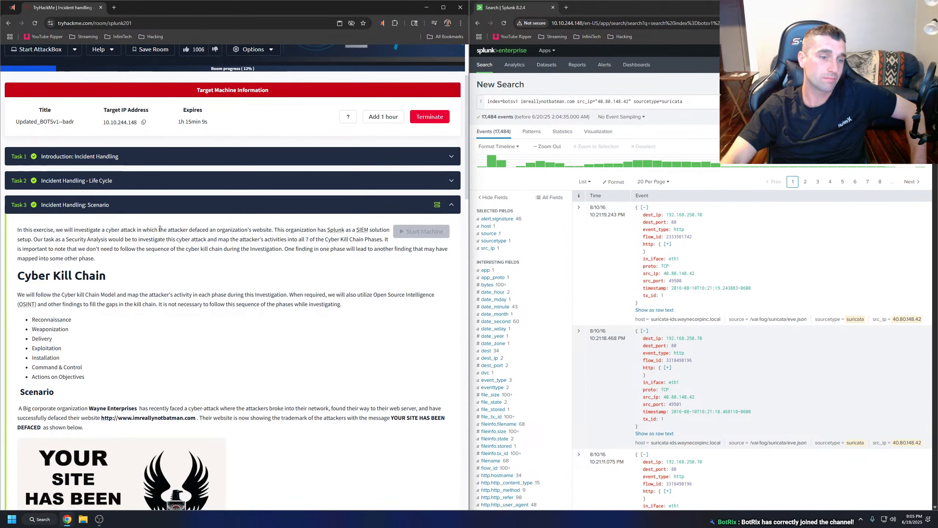
# Open the public dataset link from Task 3's disclaimer in a new browser tab.
pyautogui.scroll(-20, 160, 228)
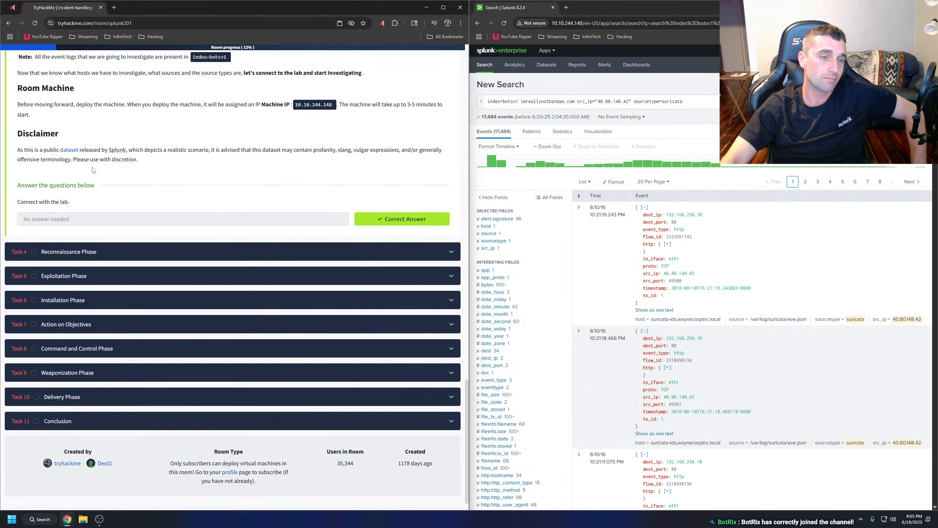
pyautogui.rightClick(69, 150)
pyautogui.click(100, 156)
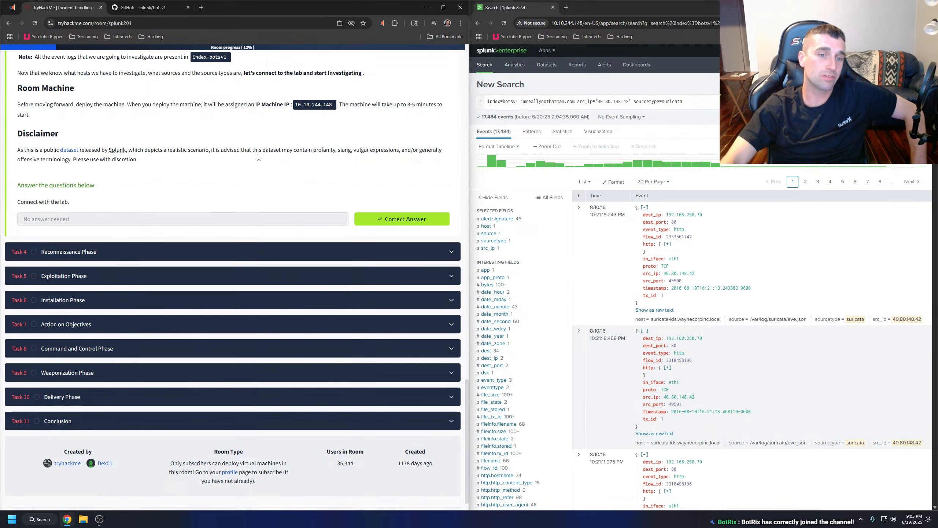
# Expand Task 4, Reconnaissance Phase, and return to its section on validating the scanning IP.
pyautogui.click(132, 246)
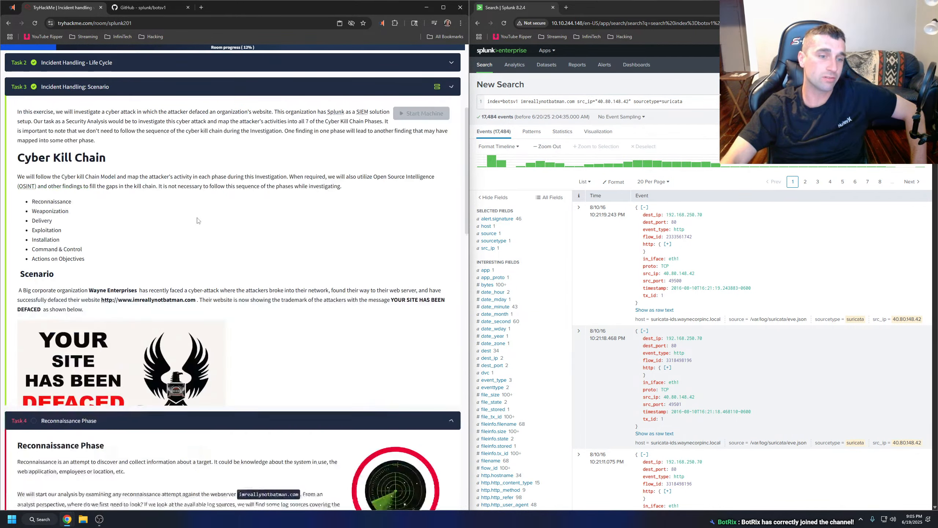
pyautogui.scroll(-15, 224, 224)
pyautogui.scroll(-8, 225, 223)
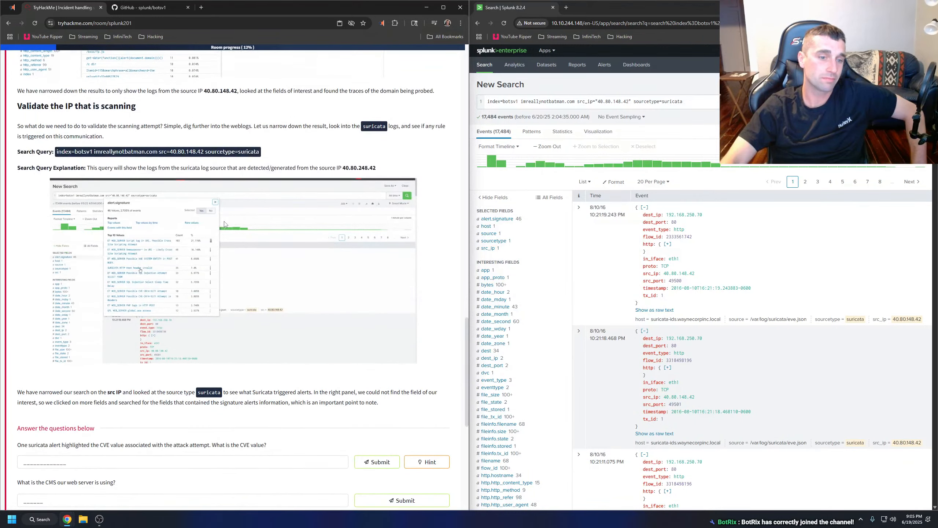
pyautogui.scroll(3, 226, 225)
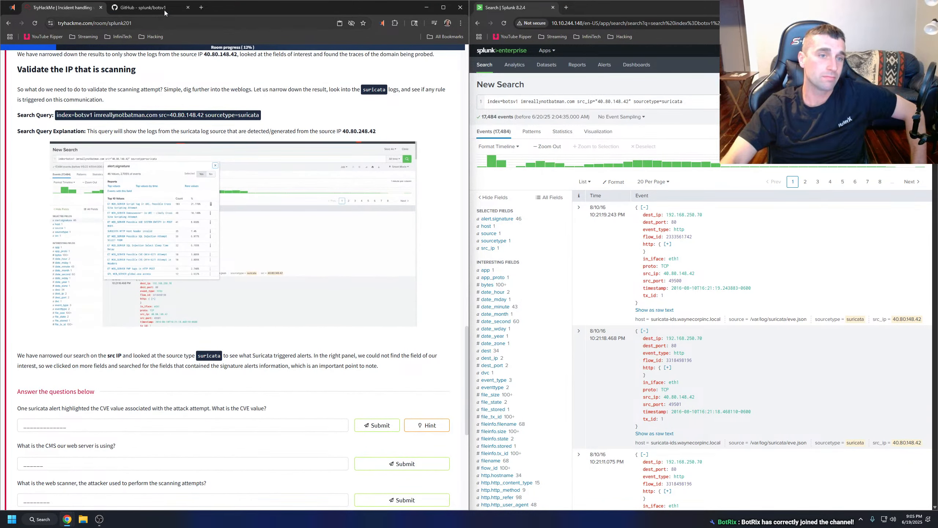
# Review the botsv1 dataset repository and its linked CTF scoreboard page on GitHub, then close the tab.
pyautogui.click(147, 7)
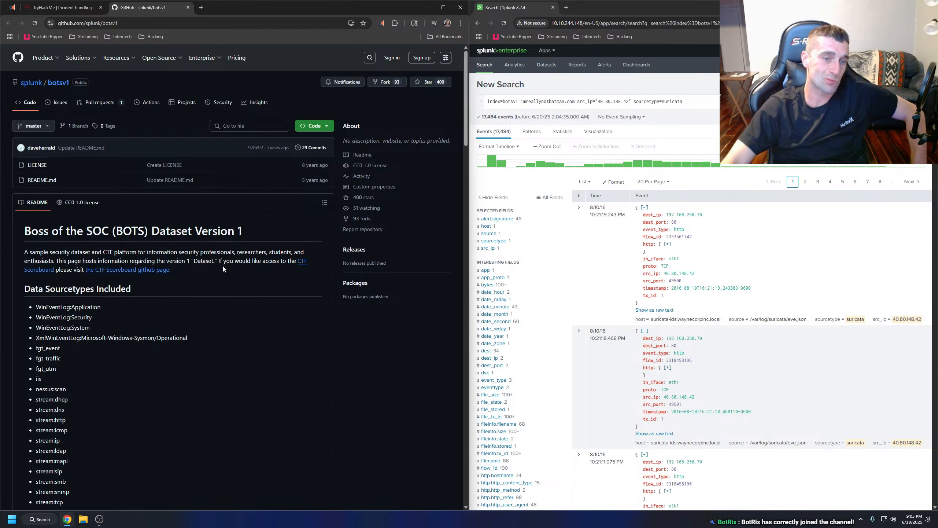
pyautogui.click(50, 271)
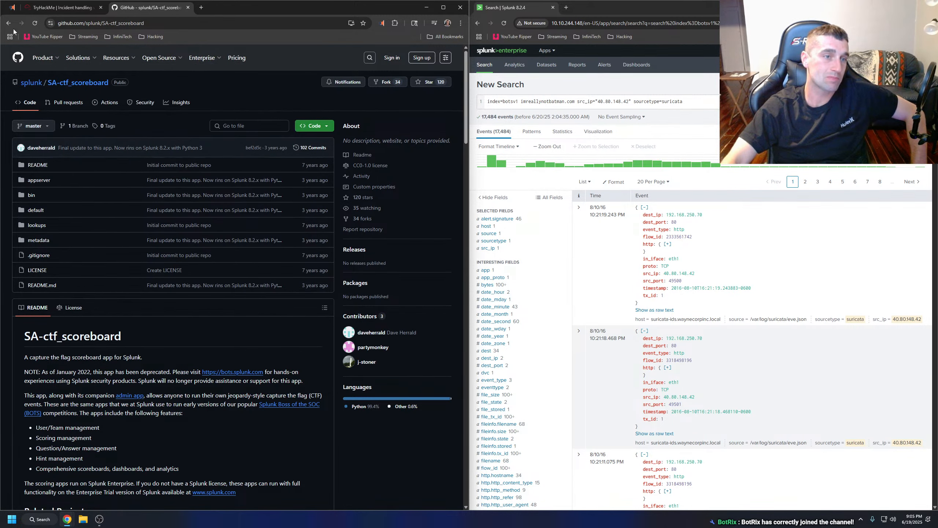
pyautogui.click(7, 23)
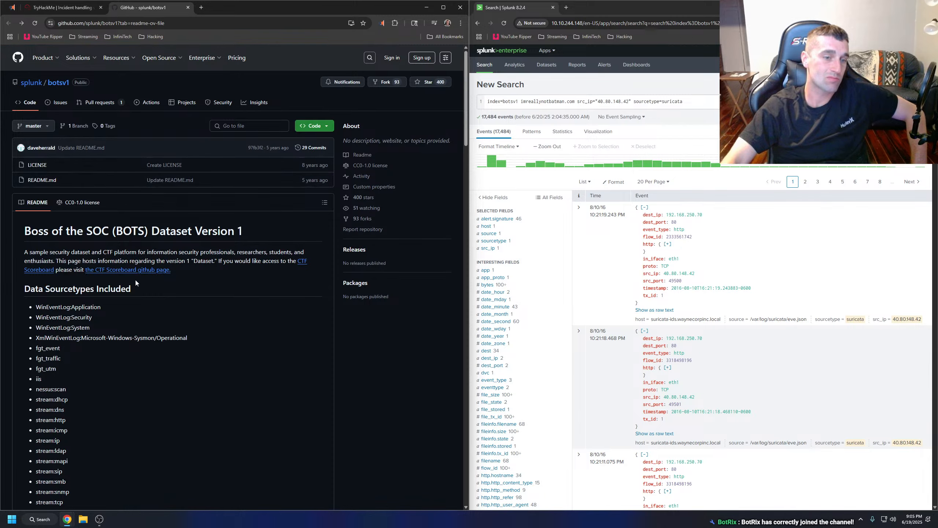
pyautogui.click(138, 272)
pyautogui.scroll(-15, 139, 273)
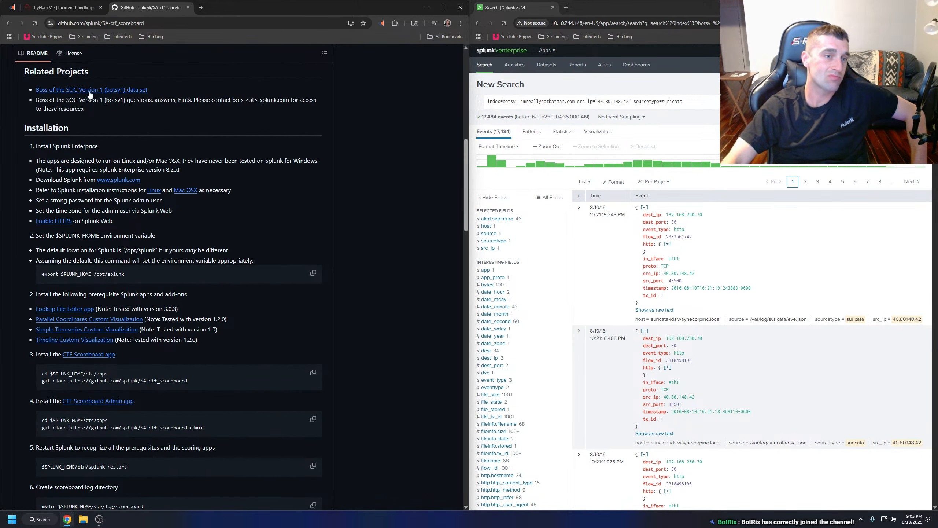
pyautogui.scroll(-8, 185, 128)
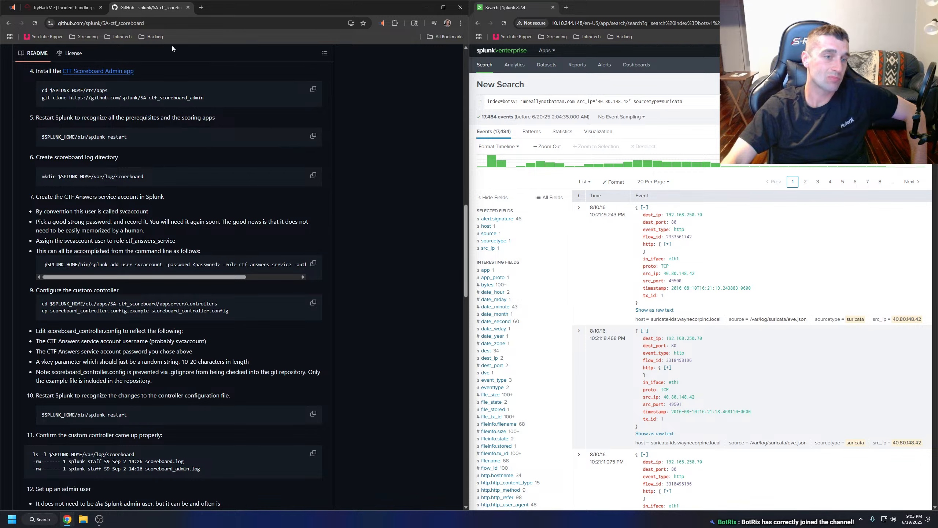
pyautogui.hotkey('ctrl', 'w')
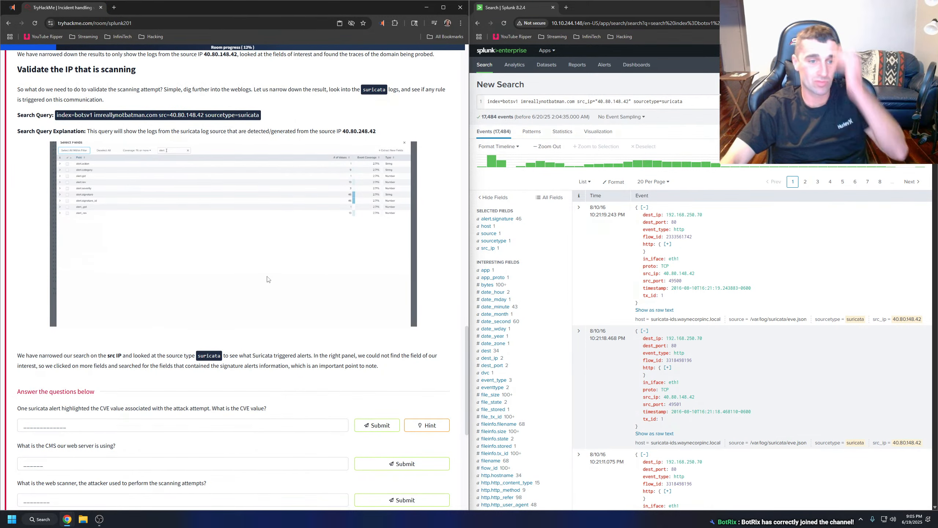
# Read the room's explanation of the suricata alert search and examine its enlarged alert.signature demonstration.
pyautogui.scroll(-2, 260, 278)
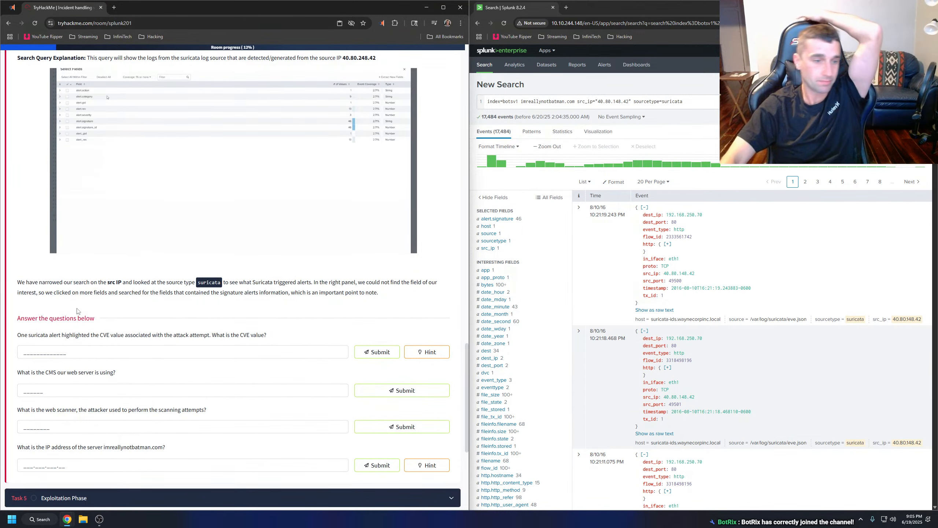
pyautogui.moveTo(17, 282); pyautogui.dragTo(410, 295)
pyautogui.rightClick(363, 292)
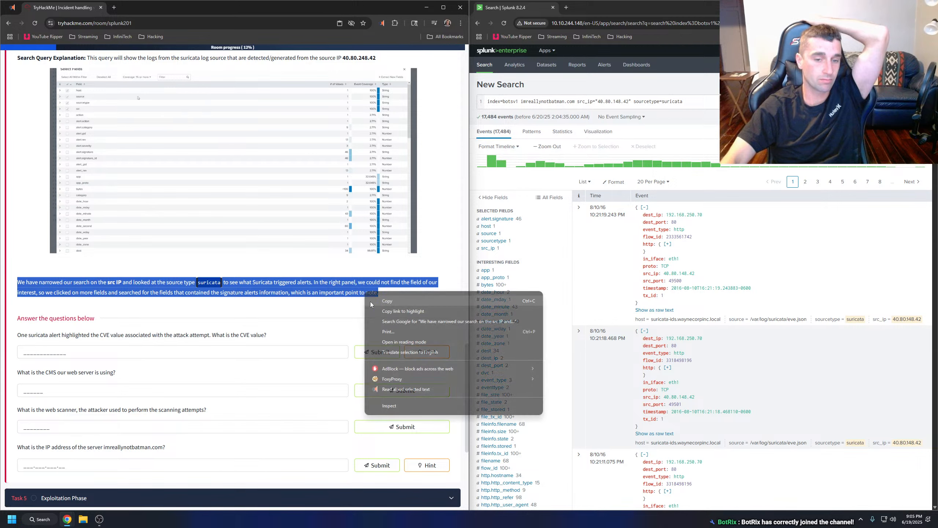
pyautogui.click(370, 301)
pyautogui.scroll(2, 413, 392)
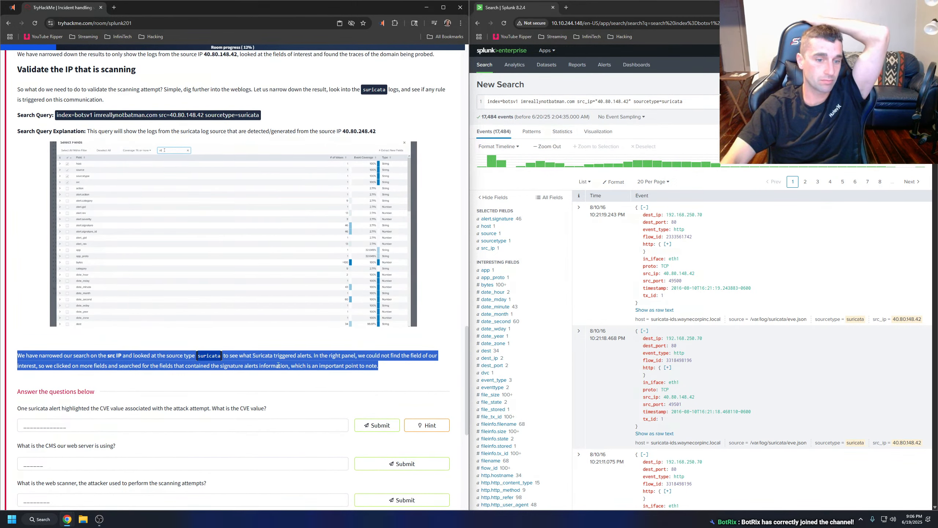
pyautogui.click(278, 365)
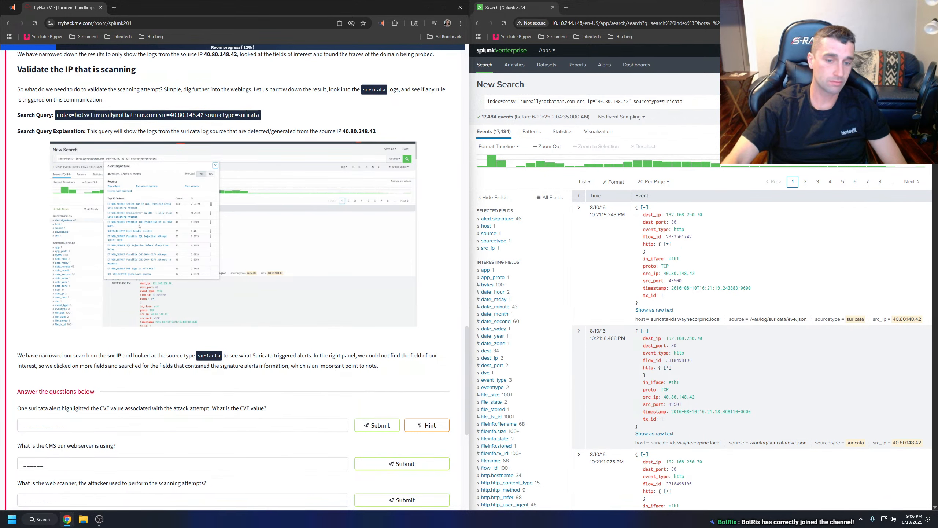
pyautogui.click(206, 287)
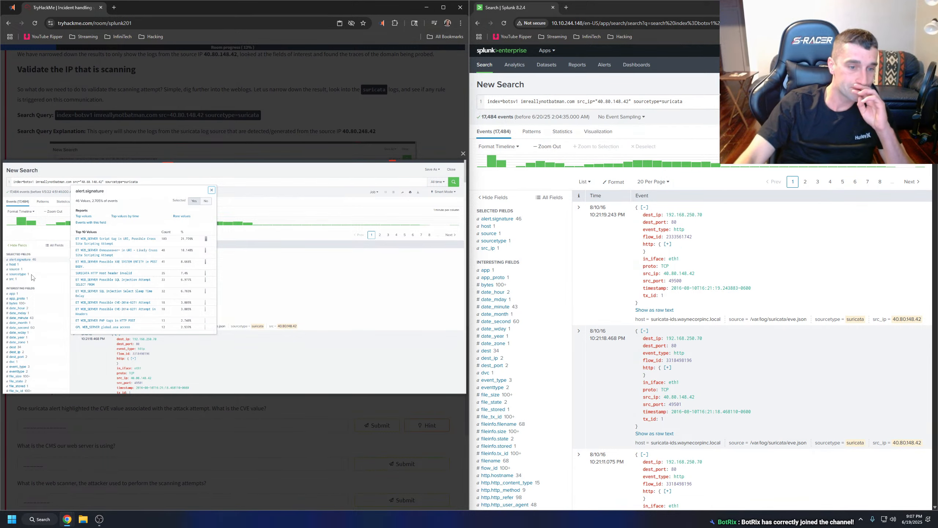
pyautogui.click(234, 436)
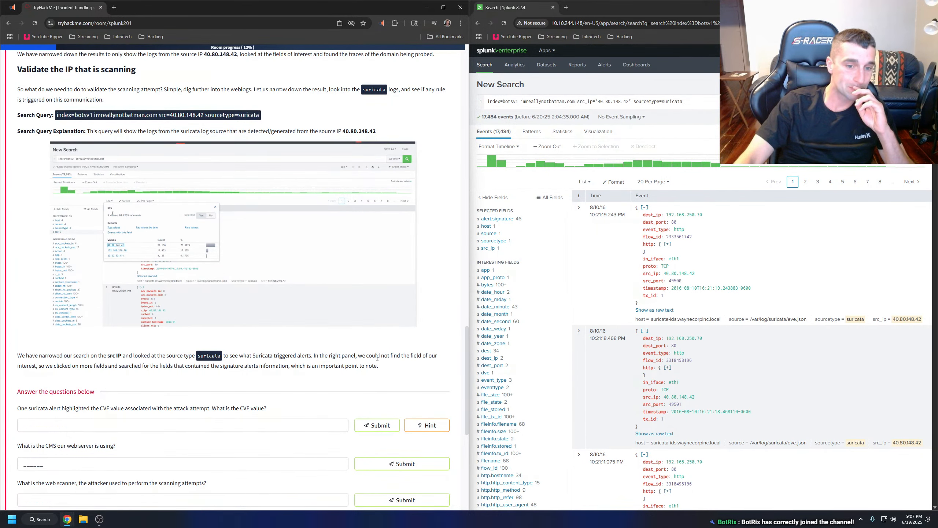
# Filter the suricata search results by the alert.signature value "ET WEB_SERVER Possible CVE-2014-6271 Attempt".
pyautogui.scroll(-2, 257, 345)
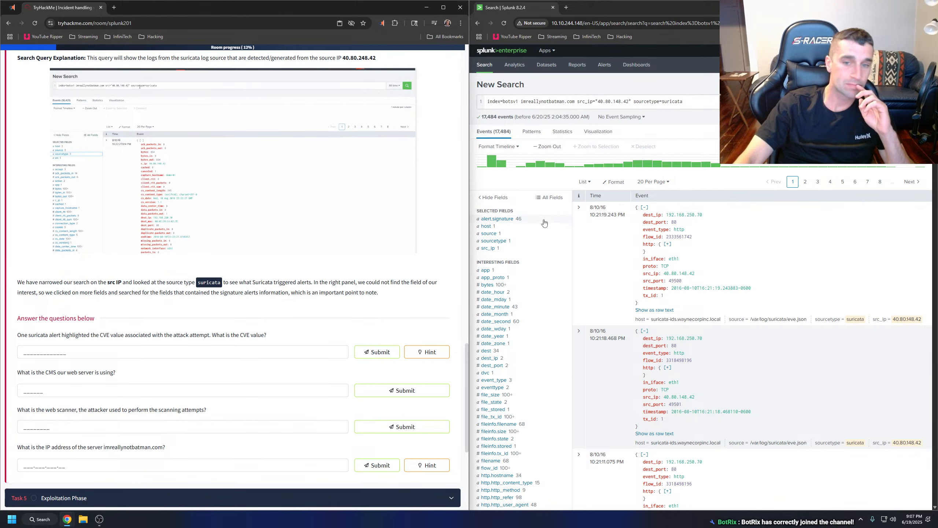
pyautogui.click(497, 225)
pyautogui.click(500, 220)
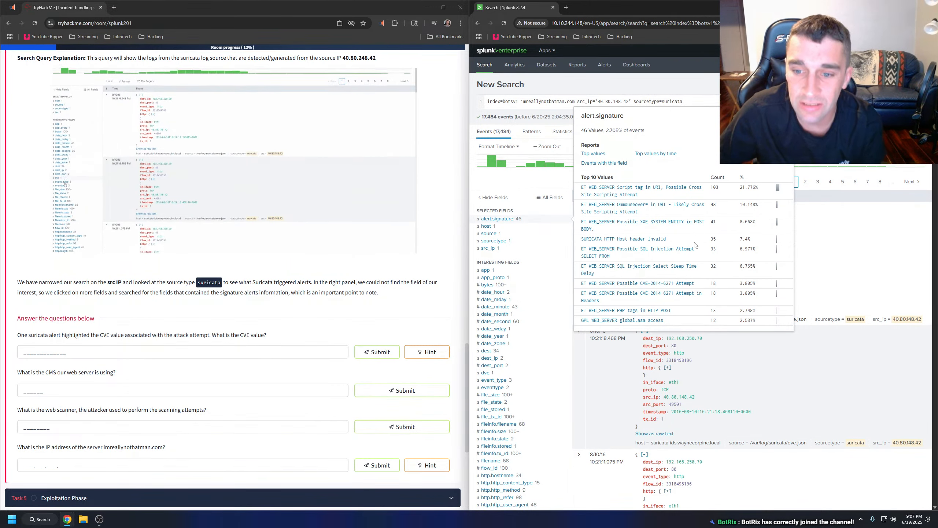
pyautogui.click(668, 284)
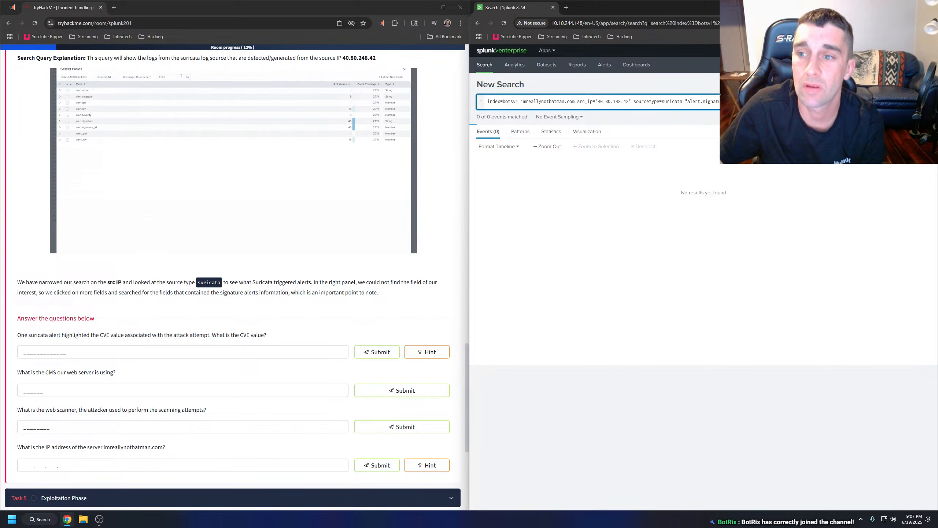
# Submit CVE-2014-6271 as the answer to the question about the CVE value highlighted by the suricata alert.
pyautogui.click(86, 352)
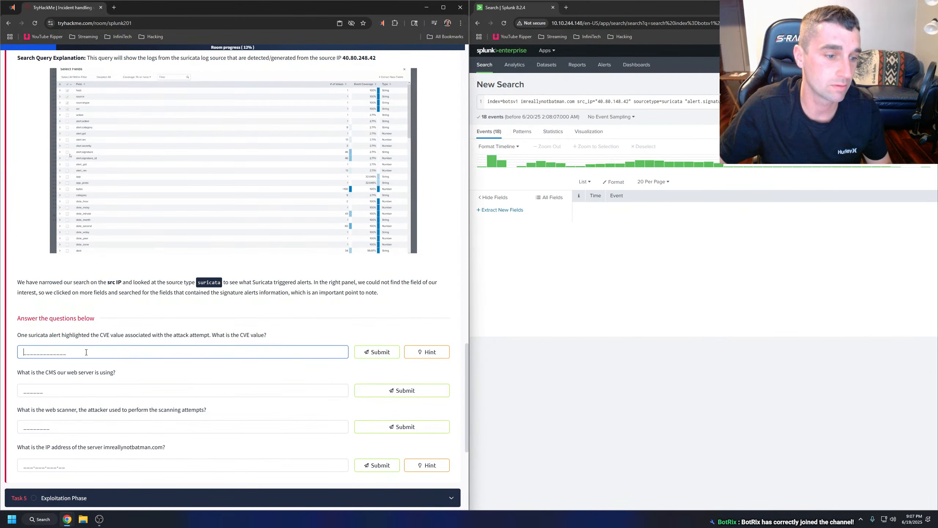
pyautogui.write('CVE-2014-6271')
pyautogui.press('Return')
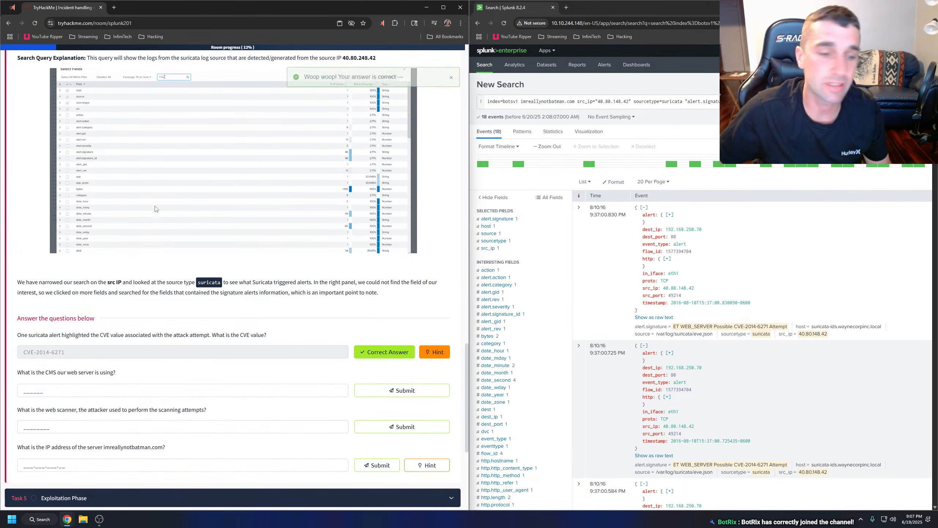
# Search Google for CVE-2014-6271 in a new tab and open its National Vulnerability Database entry.
pyautogui.click(114, 8)
pyautogui.write('CVE-2014-6271')
pyautogui.press('Return')
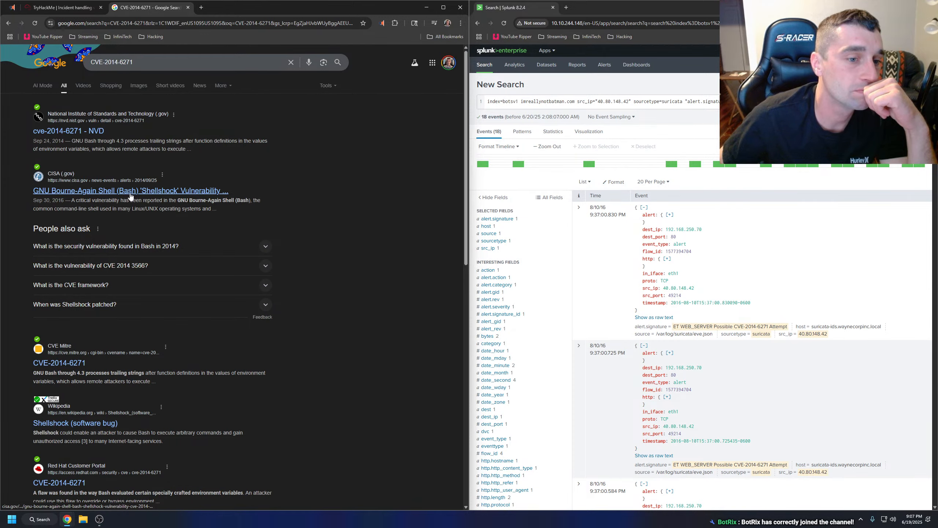
pyautogui.click(91, 131)
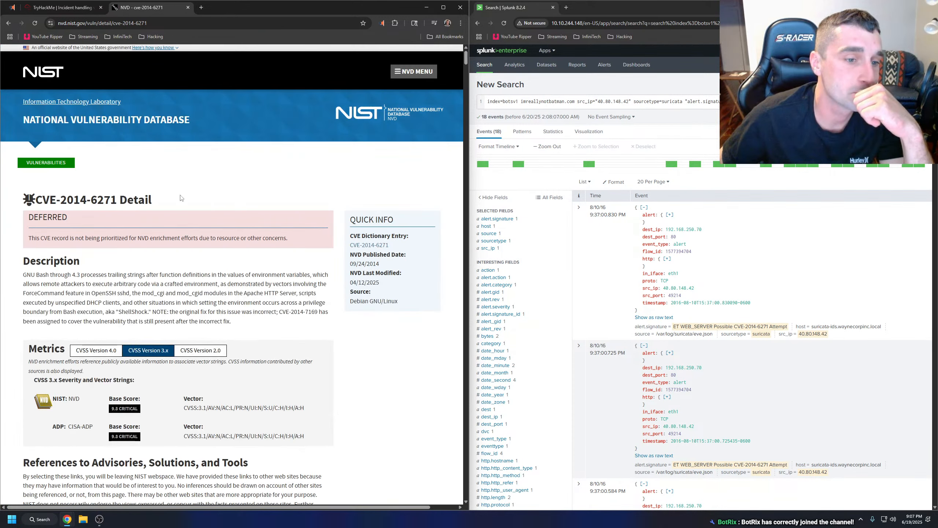
# Skim the NVD entry for CVE-2014-6271, close it, and review the unanswered Task 4 questions.
pyautogui.scroll(-6, 192, 198)
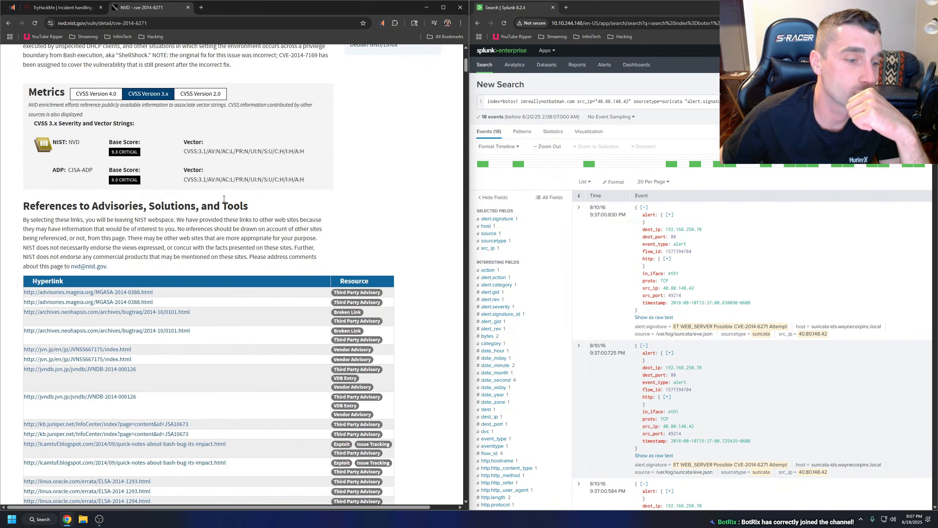
pyautogui.click(188, 8)
pyautogui.scroll(-2, 261, 261)
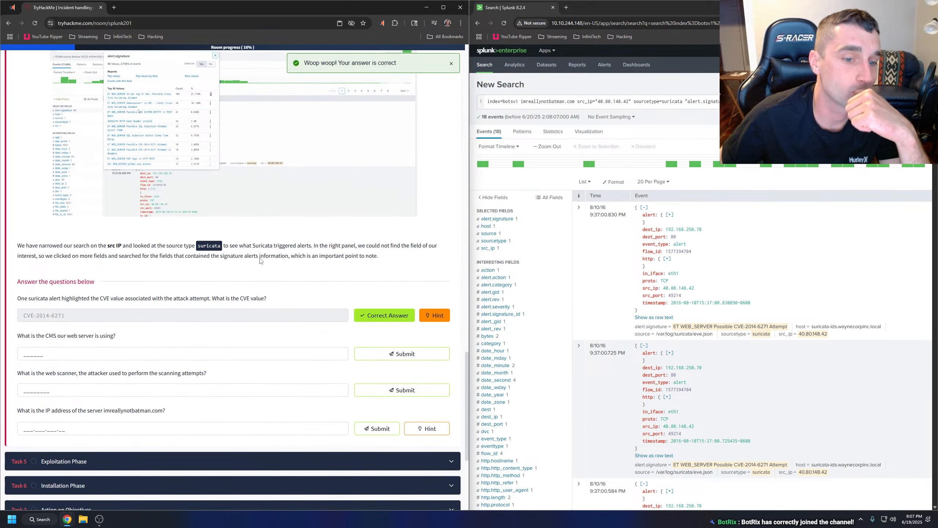
pyautogui.scroll(-1, 261, 261)
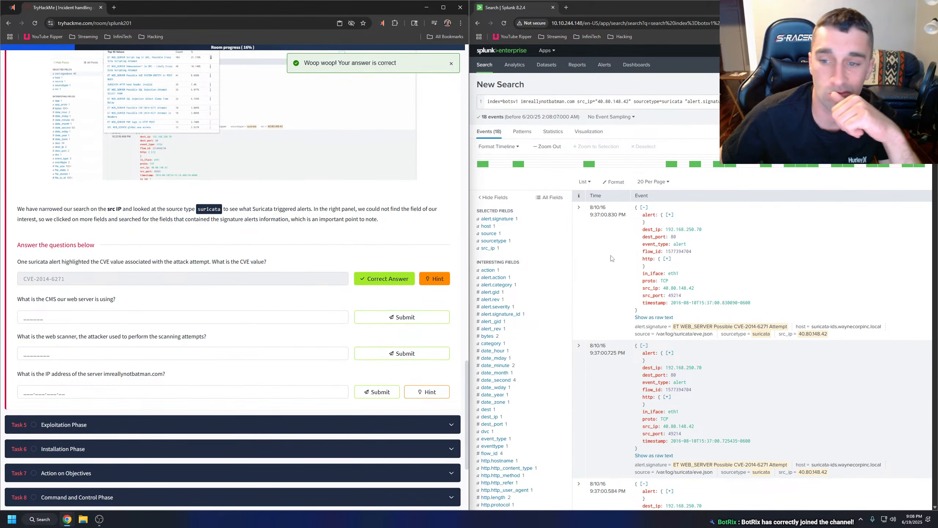
pyautogui.click(791, 281)
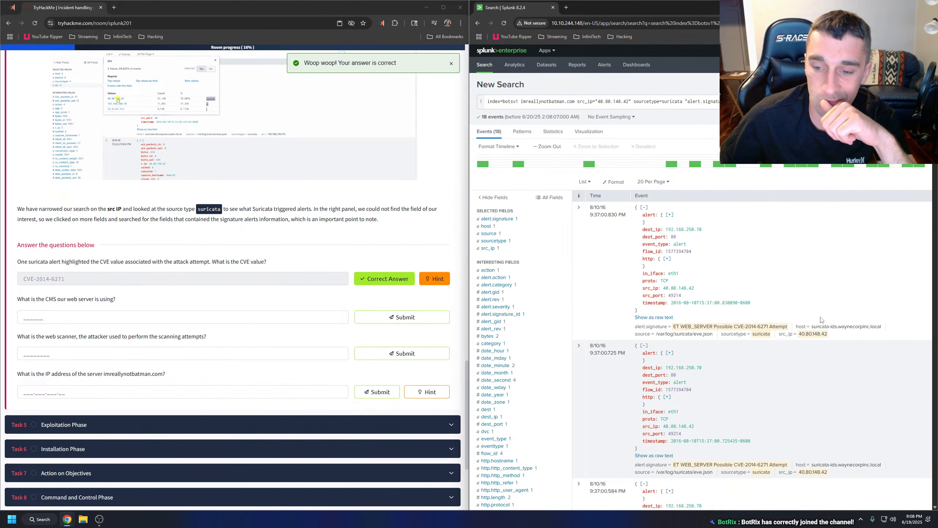
# Search Google for "what is CVE-2014-6271" in a new tab and open its NVD result.
pyautogui.click(113, 8)
pyautogui.write('wh')
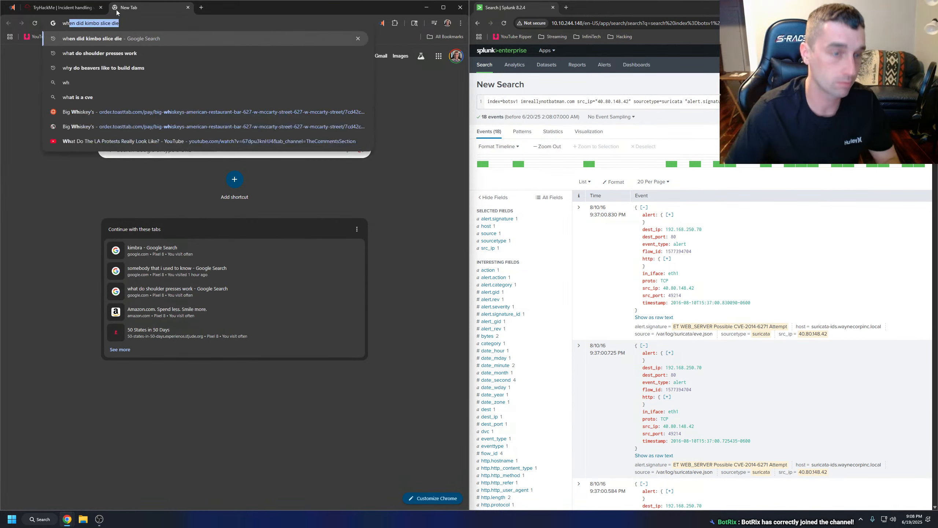
pyautogui.write('at is CVE-2014-6271')
pyautogui.press('Return')
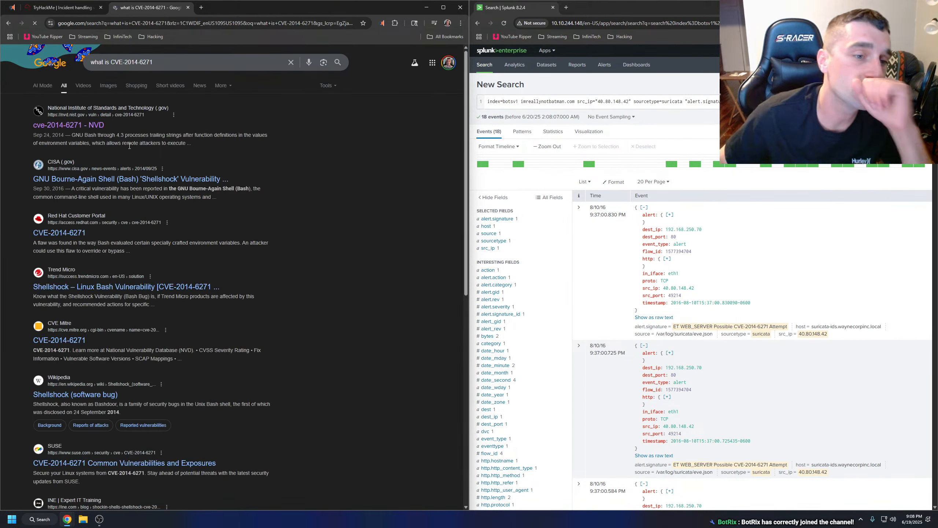
pyautogui.click(97, 125)
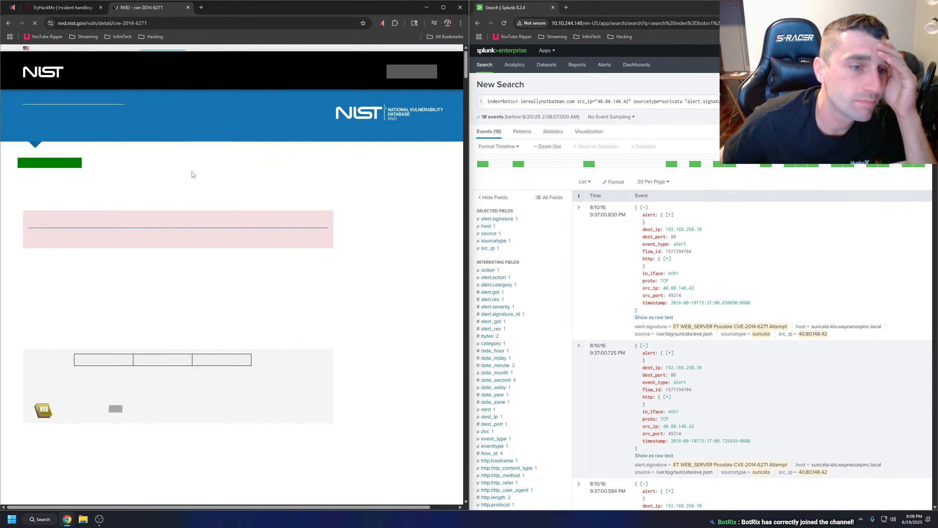
# Have the CVE-2014-6271 description read aloud, look over the metrics and references, and close the NVD page.
pyautogui.scroll(-2, 222, 192)
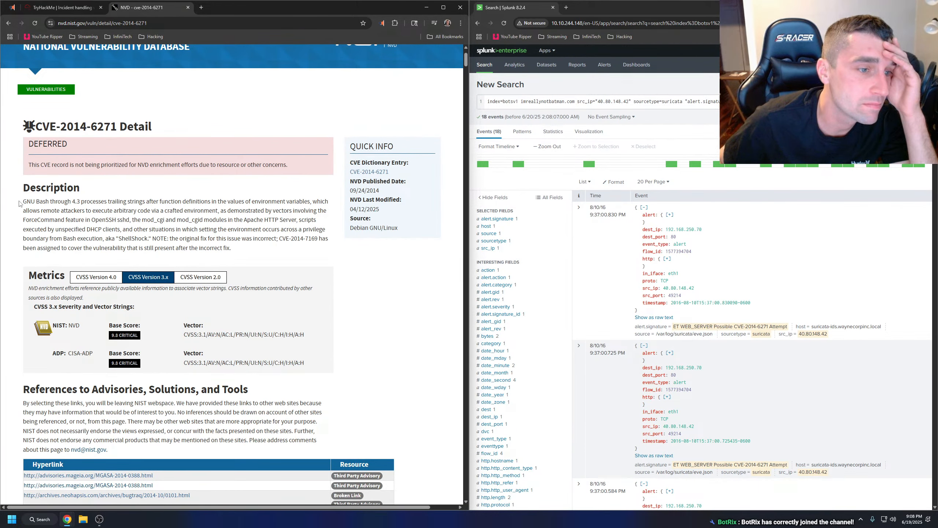
pyautogui.moveTo(19, 203); pyautogui.dragTo(230, 248)
pyautogui.rightClick(222, 247)
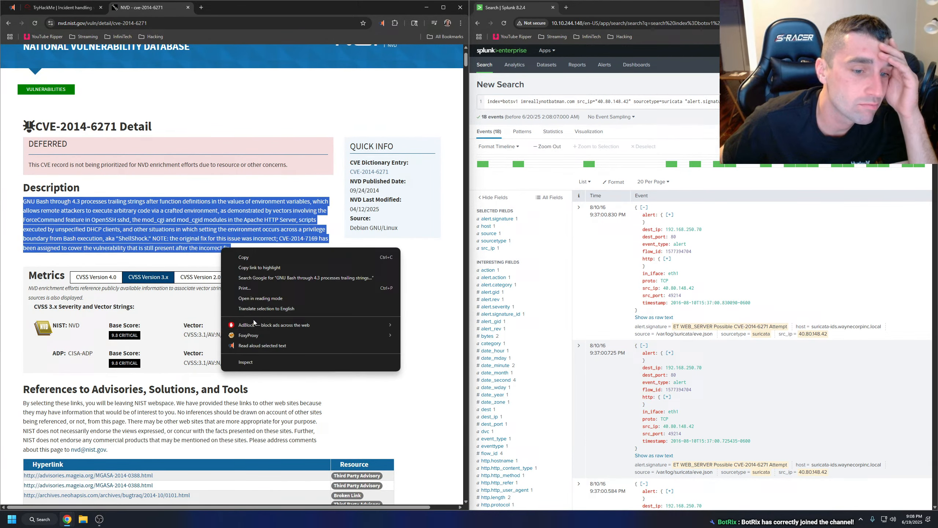
pyautogui.click(257, 345)
pyautogui.click(246, 255)
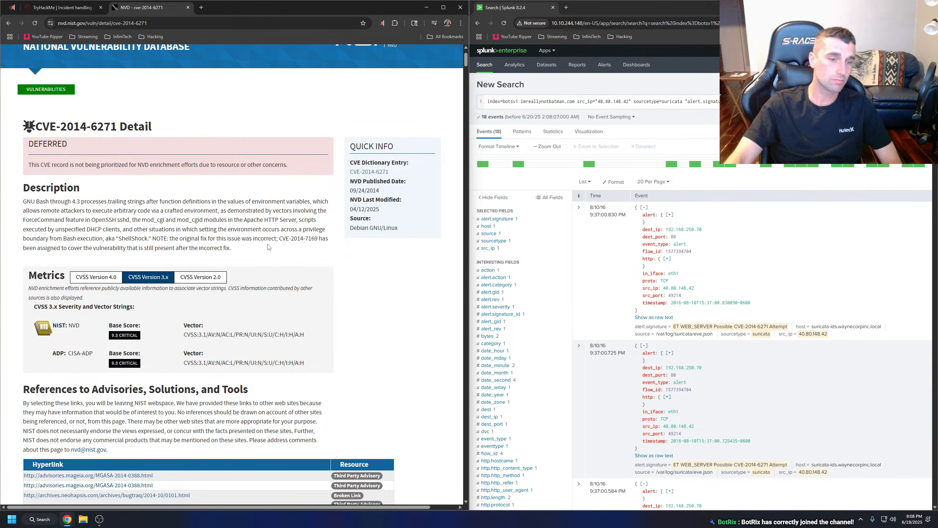
pyautogui.scroll(-3, 255, 245)
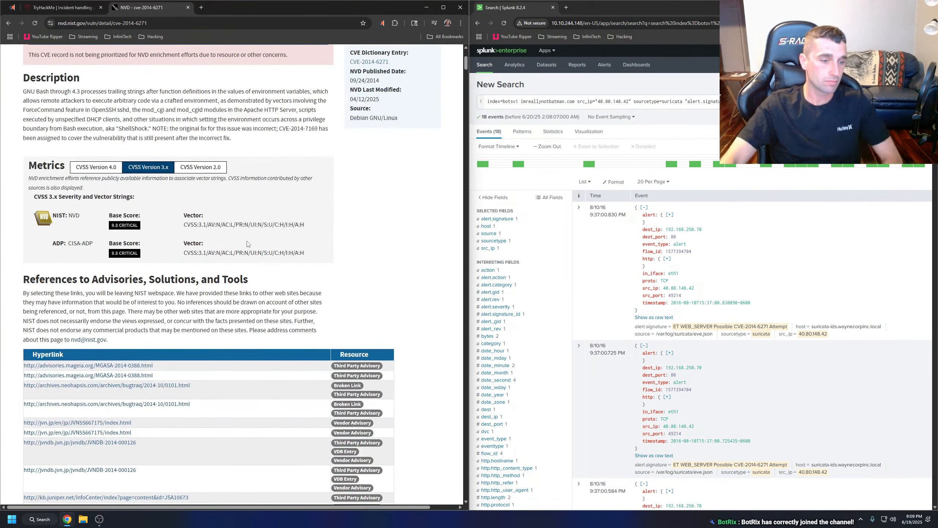
pyautogui.scroll(-3, 247, 244)
pyautogui.click(188, 7)
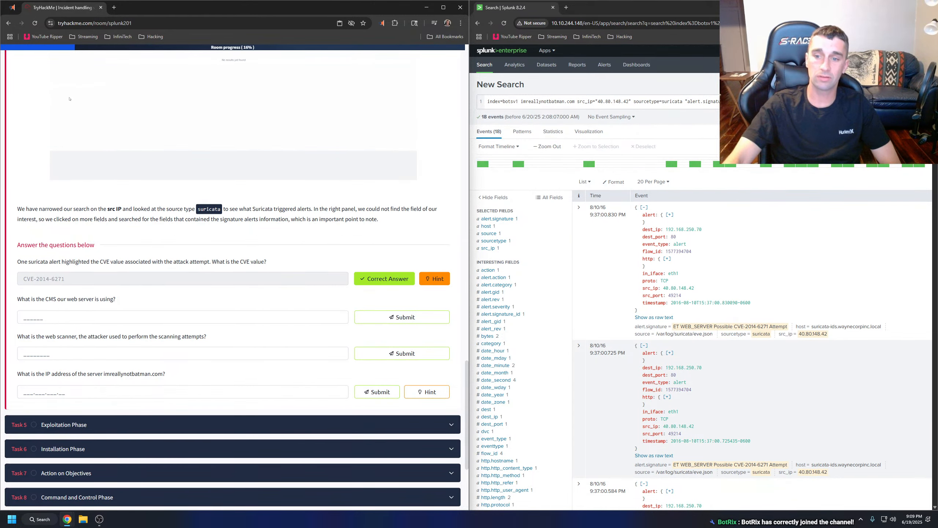
# Remove the alert.signature condition from the Splunk query and rerun the search for all suricata events from 40.80.148.42.
pyautogui.scroll(-6, 819, 286)
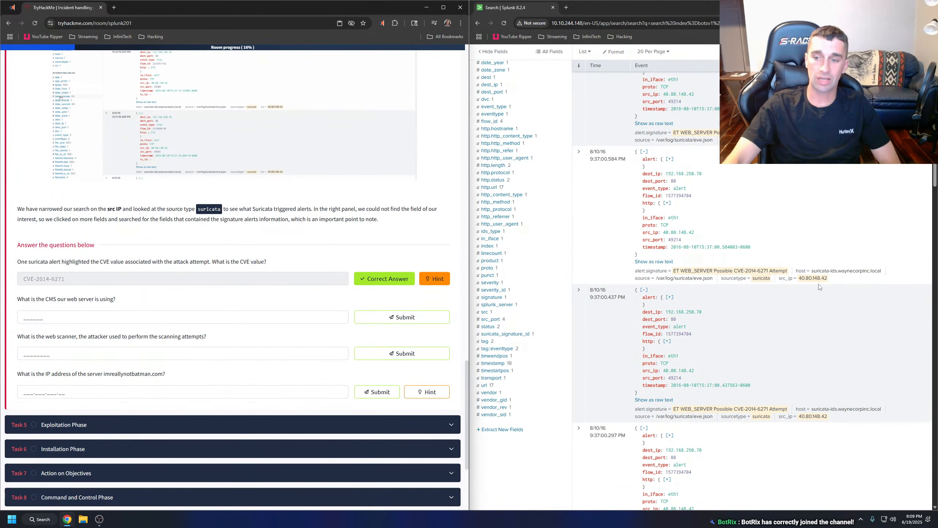
pyautogui.scroll(8, 825, 290)
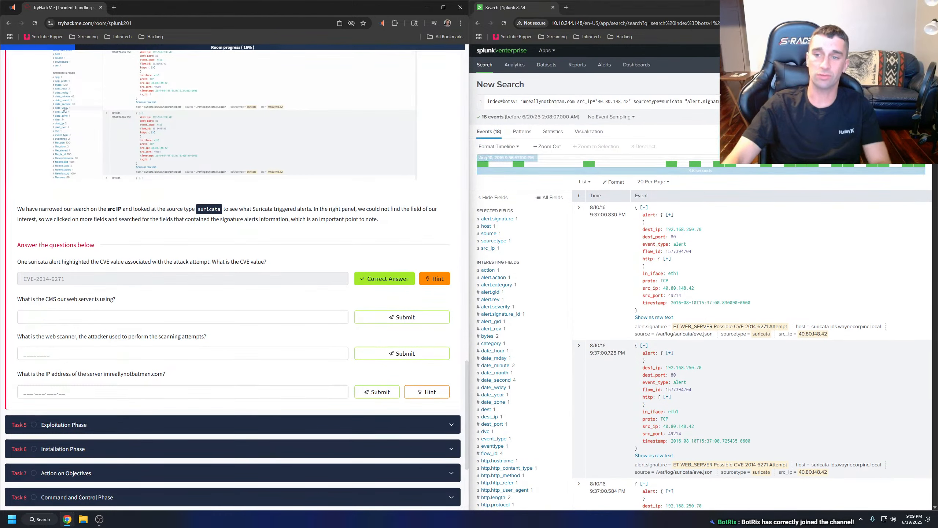
pyautogui.moveTo(853, 102); pyautogui.dragTo(687, 105)
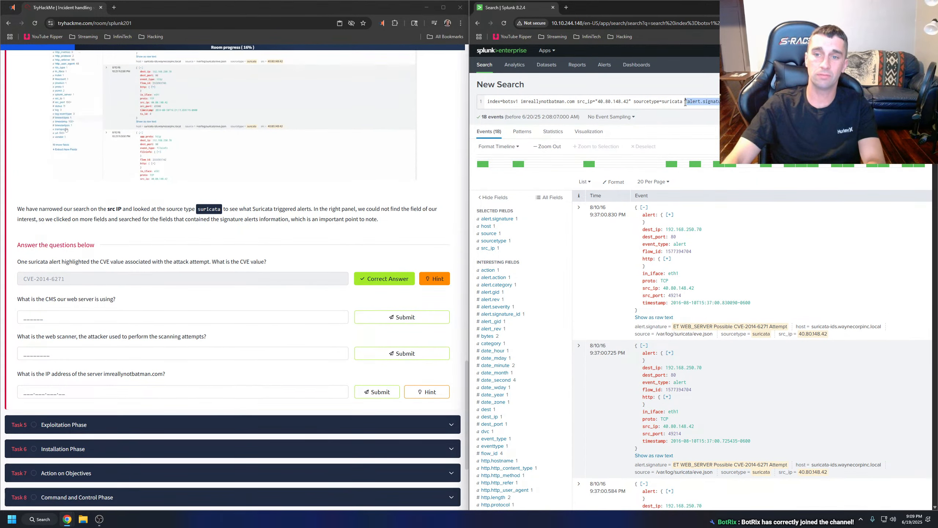
pyautogui.press('BackSpace')
pyautogui.press('BackSpace')
pyautogui.press('Return')
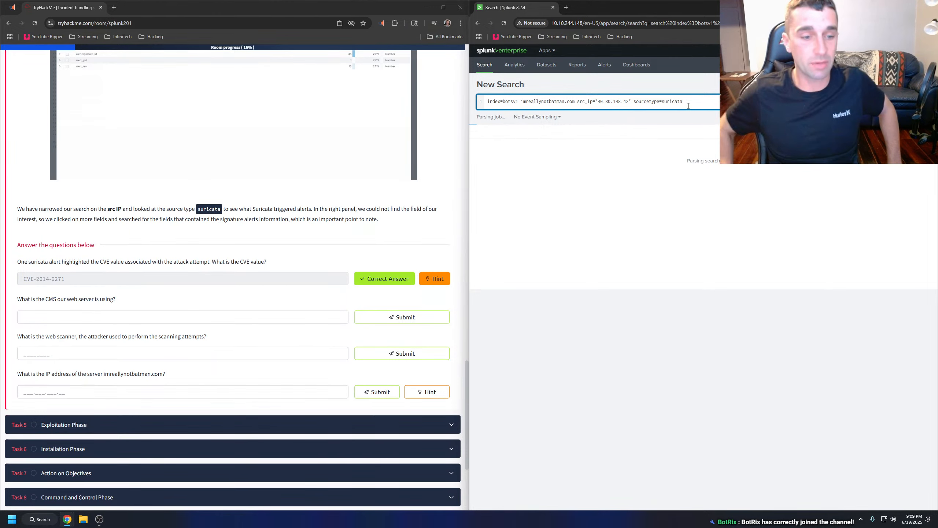
# Search Google for "what is cms web server" in a new tab, read the full AI overview, and close the tab.
pyautogui.click(72, 316)
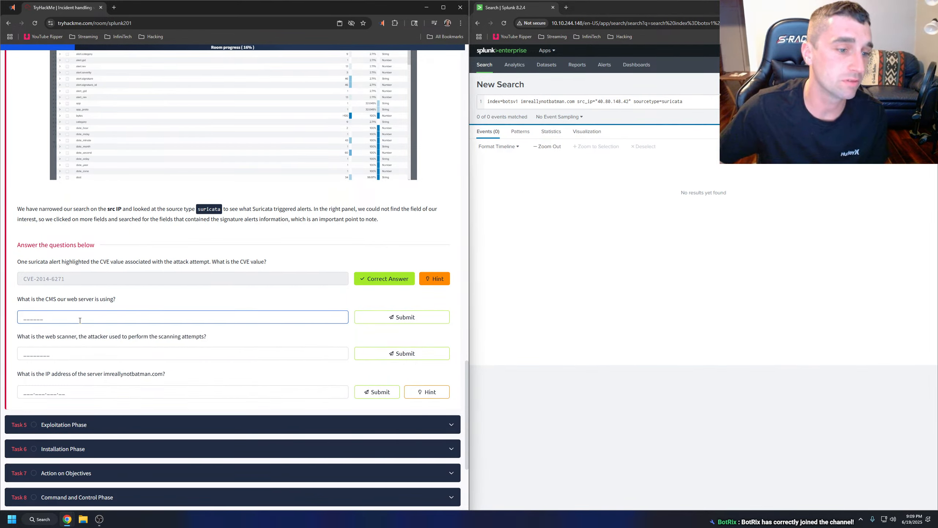
pyautogui.click(114, 7)
pyautogui.write('w')
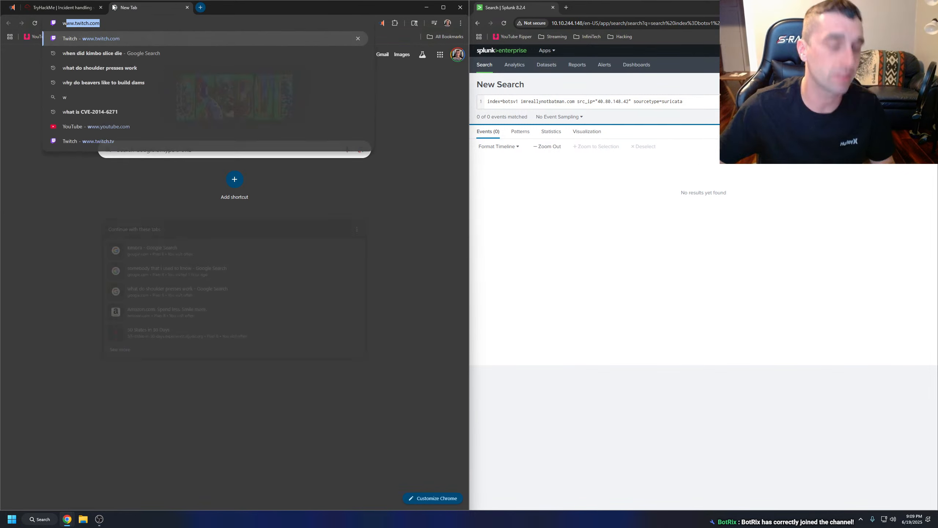
pyautogui.write('hat is cms we')
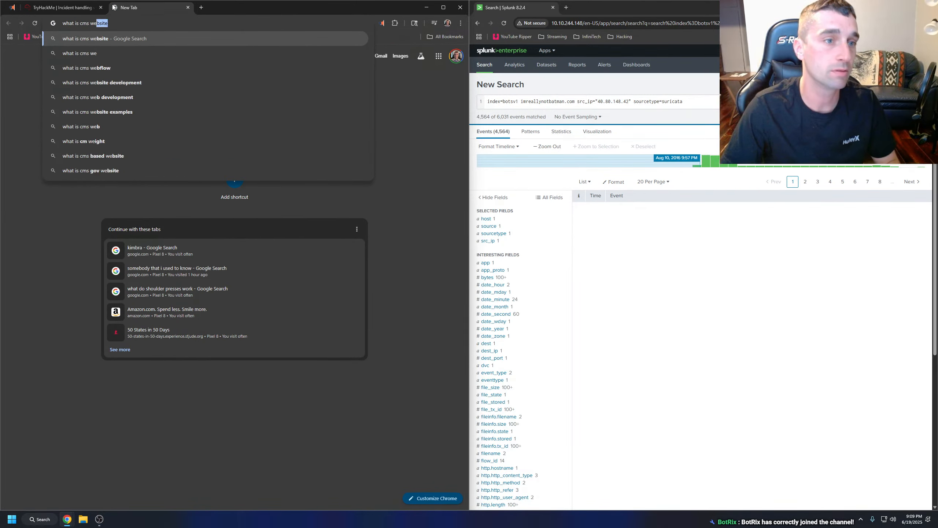
pyautogui.write('b serverv')
pyautogui.press('Return')
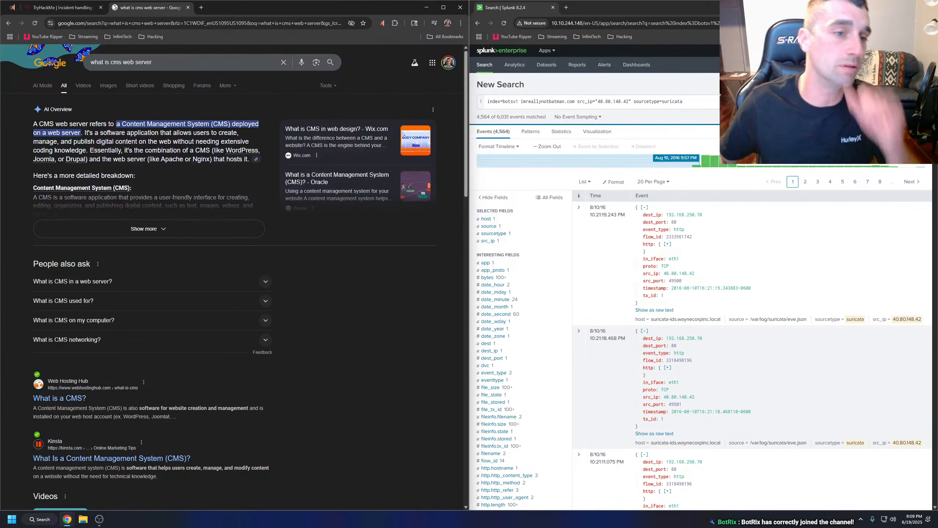
pyautogui.click(167, 226)
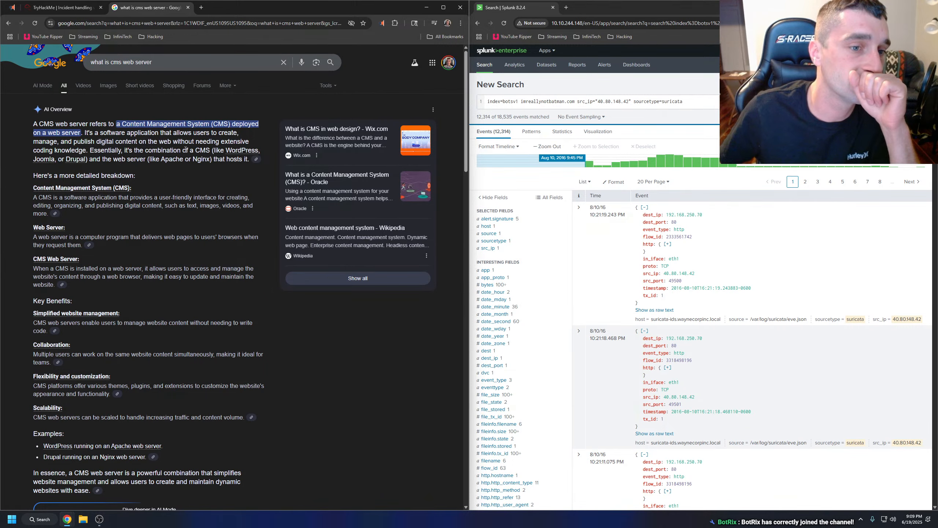
pyautogui.click(188, 8)
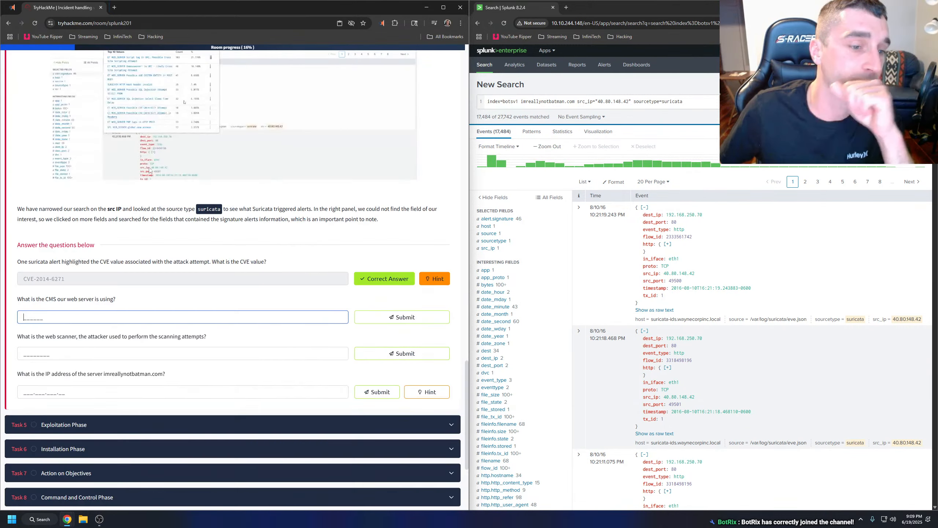
# Try Python as the answer to the question about the web server's CMS and clear the answer field.
pyautogui.click(78, 316)
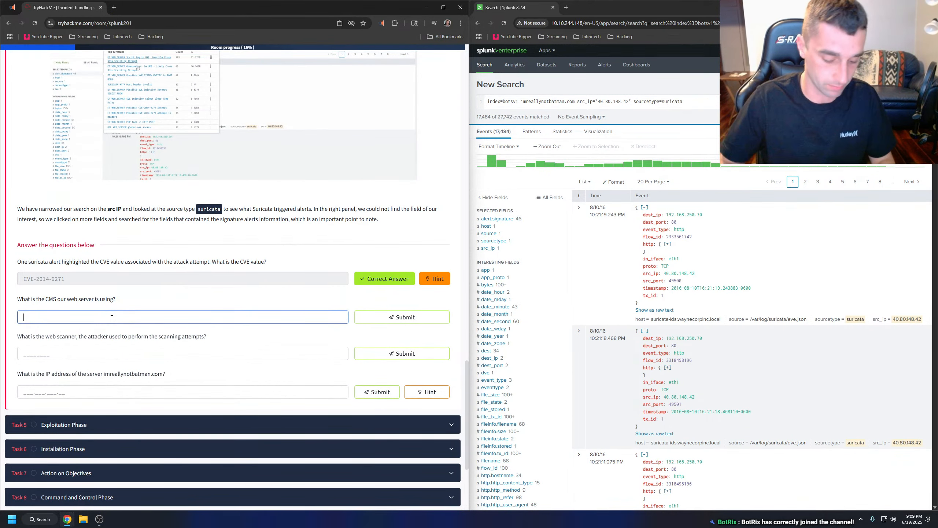
pyautogui.write('Python')
pyautogui.press('Return')
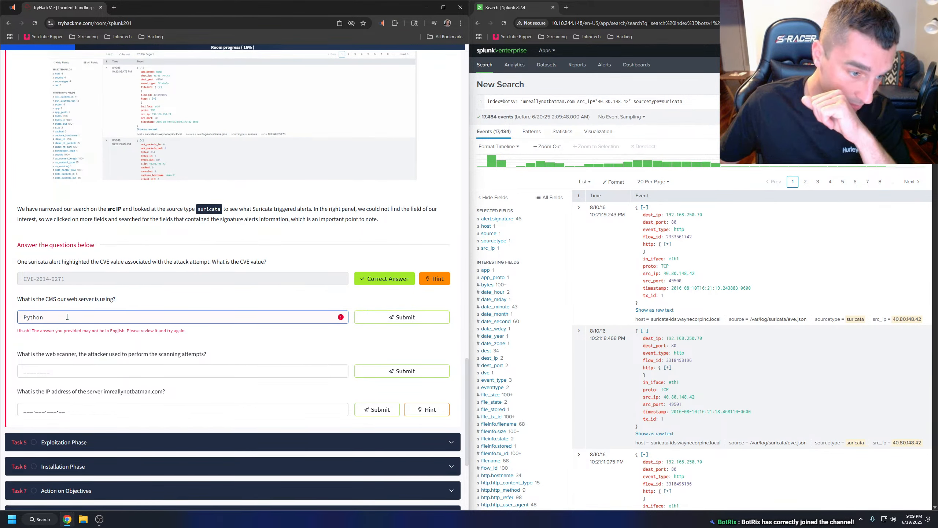
pyautogui.hotkey('ctrl', 'a')
pyautogui.press('BackSpace')
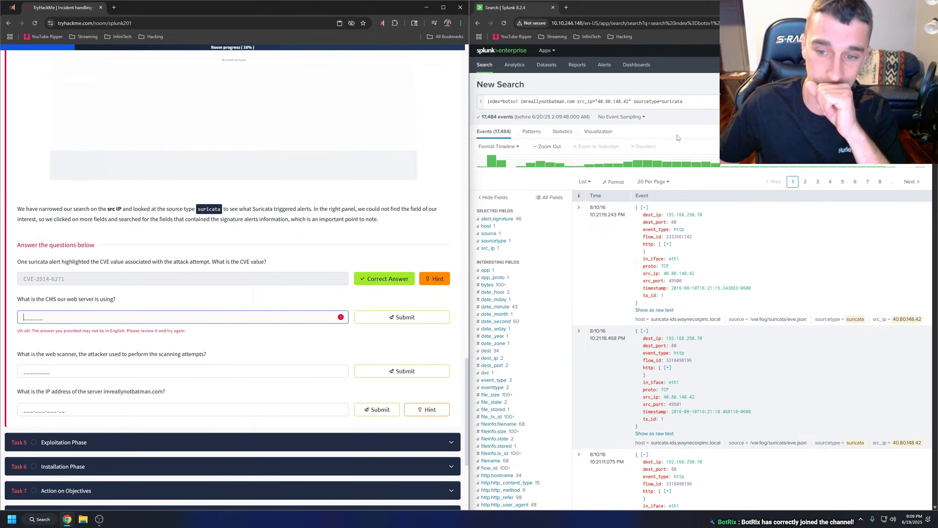
# Examine the top alert.signature values and filter by "ET WEB_SERVER Script tag in URI, Possible Cross Site Scripting Attempt".
pyautogui.click(526, 221)
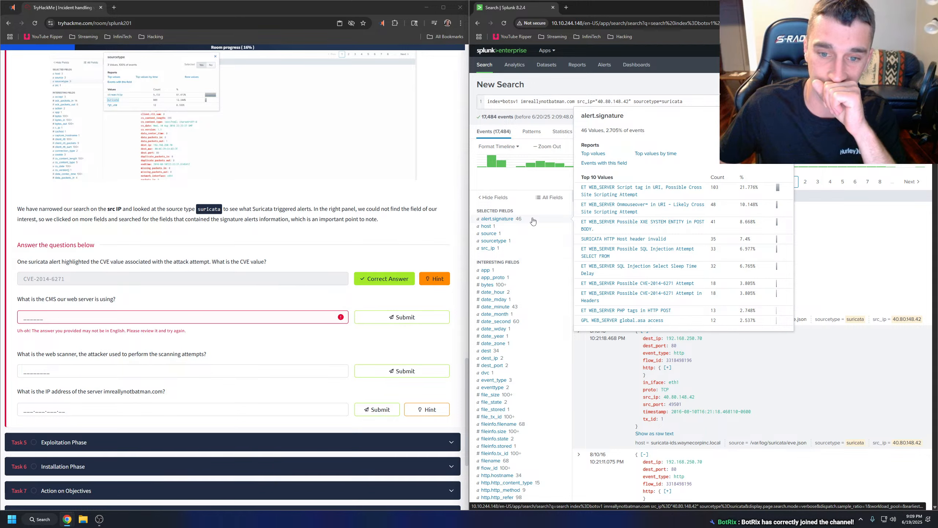
pyautogui.click(533, 221)
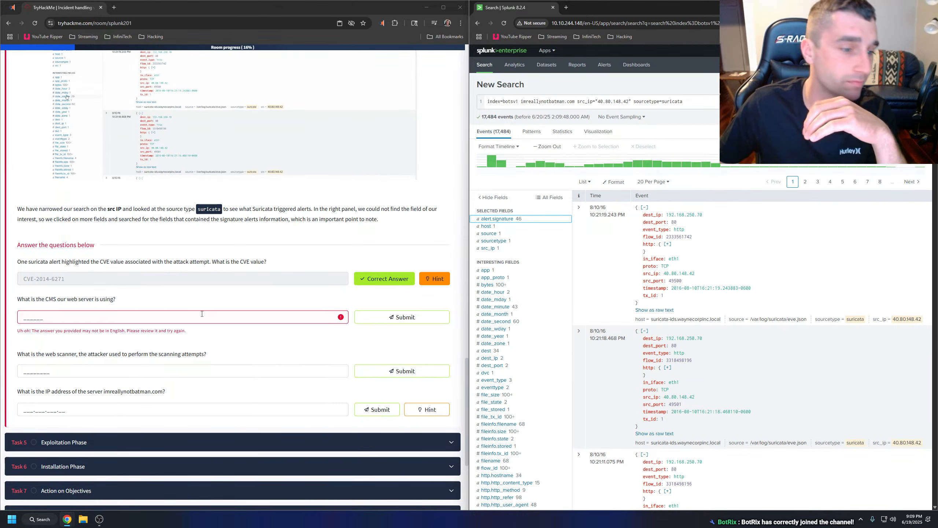
pyautogui.click(118, 372)
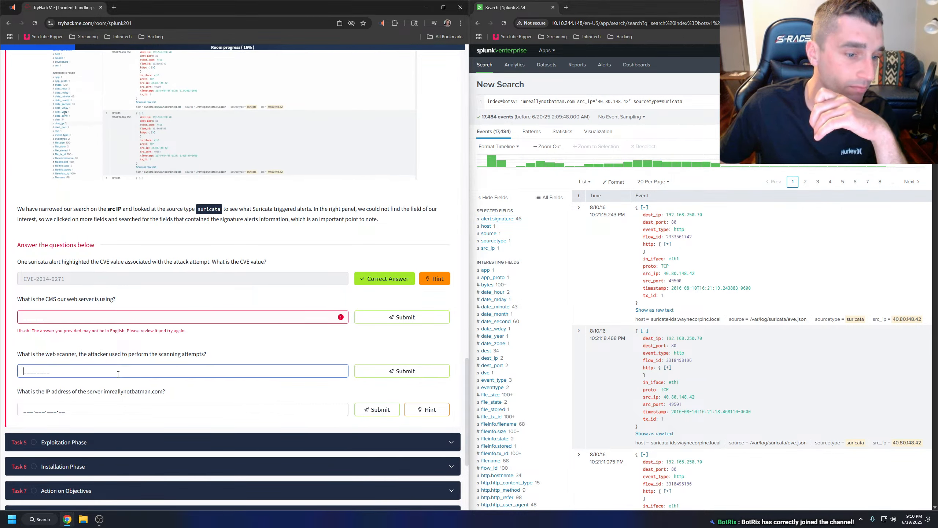
pyautogui.click(497, 219)
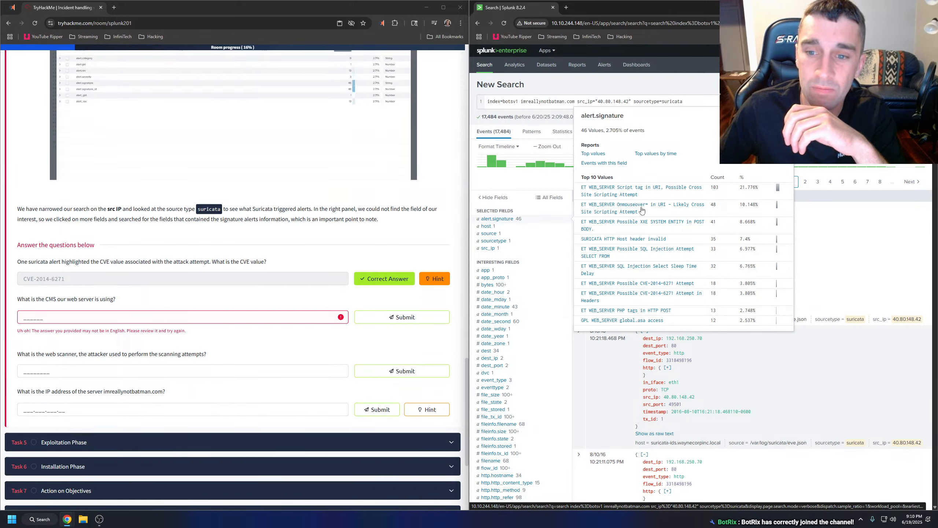
pyautogui.click(624, 192)
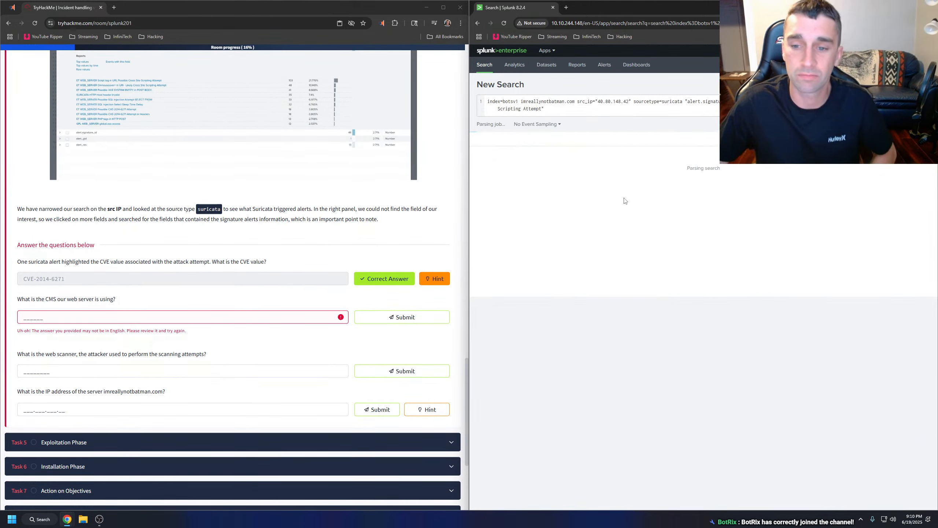
pyautogui.click(102, 316)
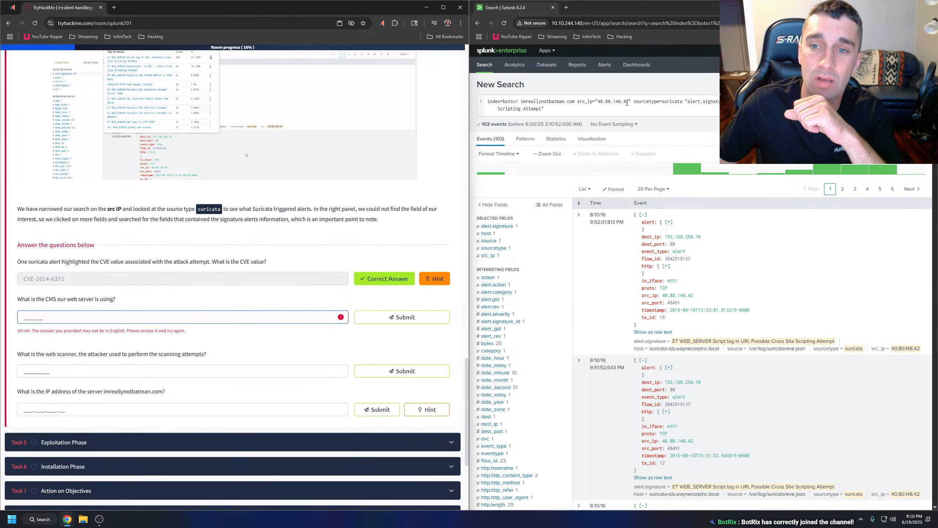
# Remove the sourcetype and alert.signature conditions from the query and rerun the search with only src_ip="40.80.148.42".
pyautogui.moveTo(631, 101); pyautogui.dragTo(674, 116)
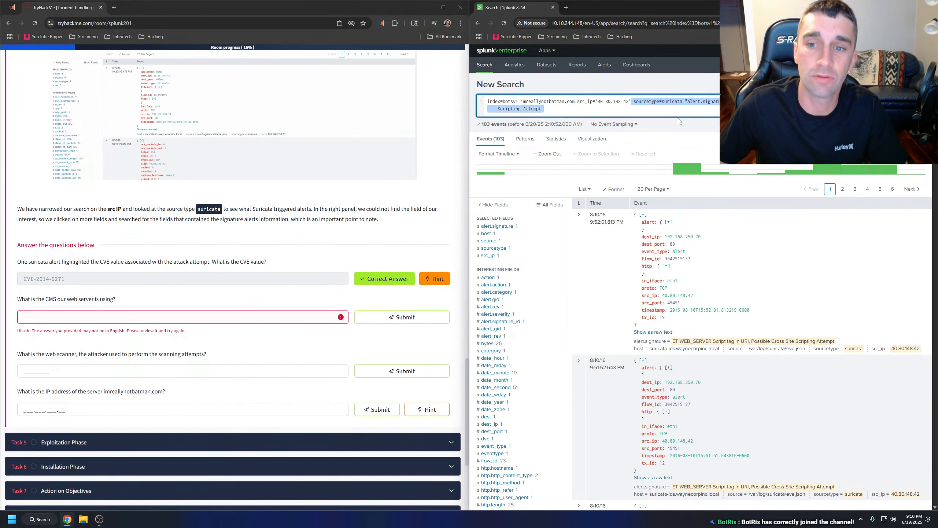
pyautogui.press('BackSpace')
pyautogui.press('Return')
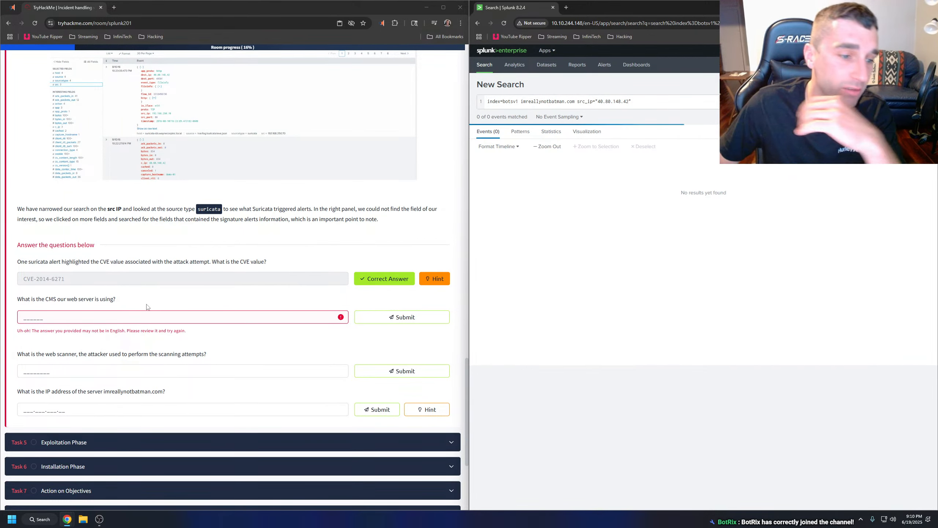
# Filter the events by sourcetype stream:http and read the hint for the CVE question.
pyautogui.click(105, 317)
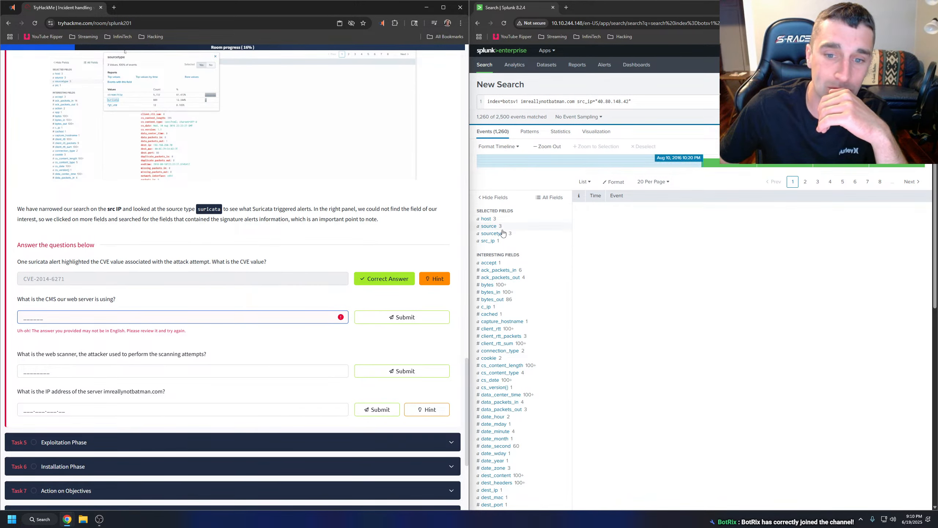
pyautogui.click(502, 233)
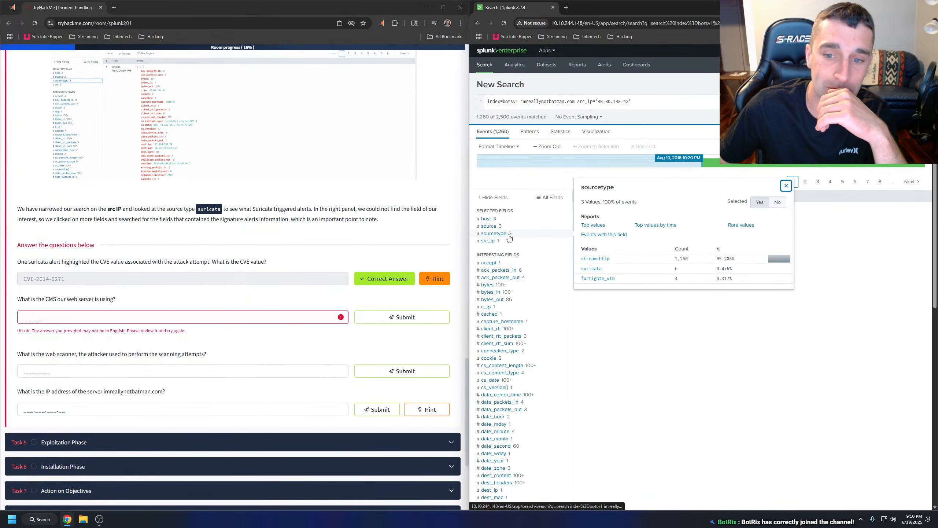
pyautogui.click(596, 259)
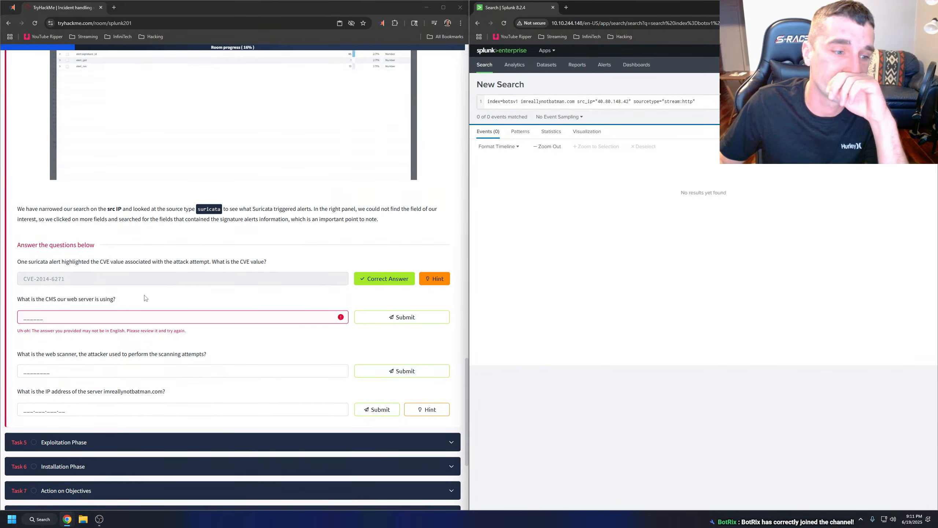
pyautogui.click(436, 279)
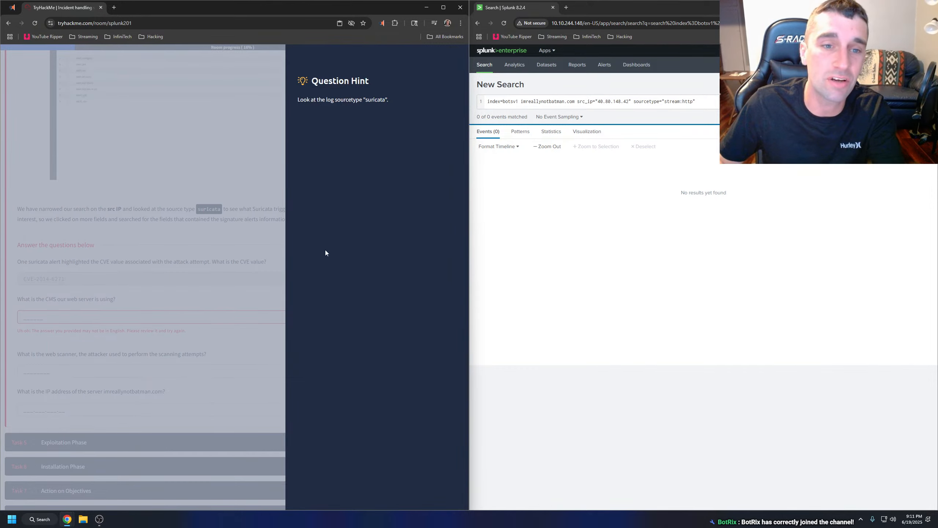
pyautogui.click(231, 269)
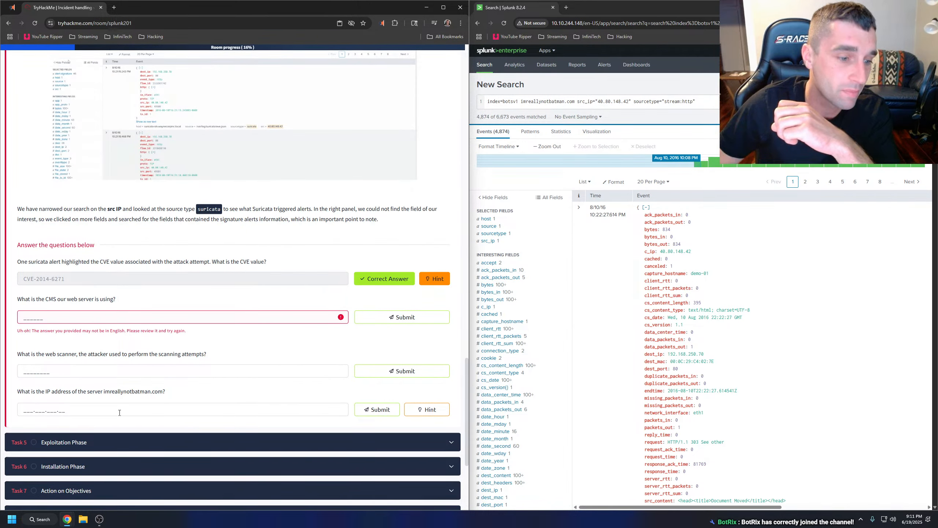
# Search the results page for "cms".
pyautogui.scroll(-1, 760, 311)
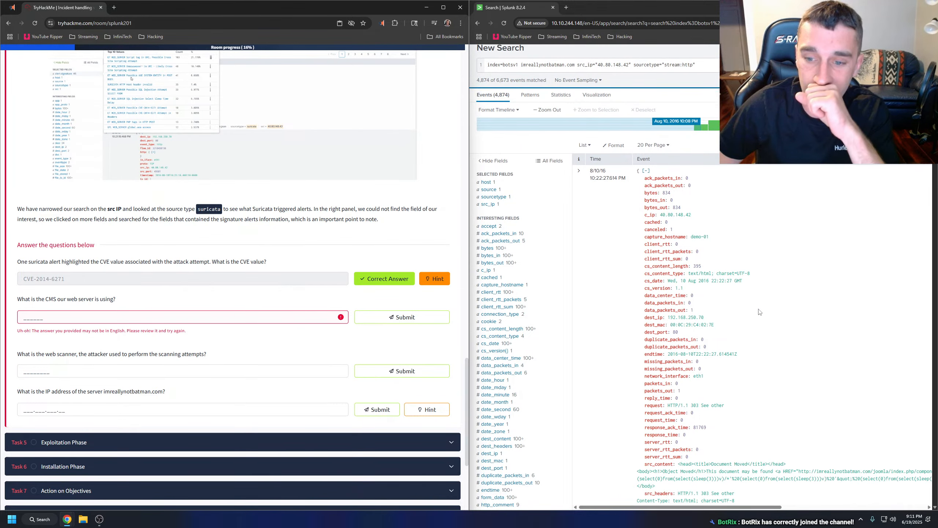
pyautogui.click(760, 305)
pyautogui.hotkey('ctrl', 'f')
pyautogui.write('cms')
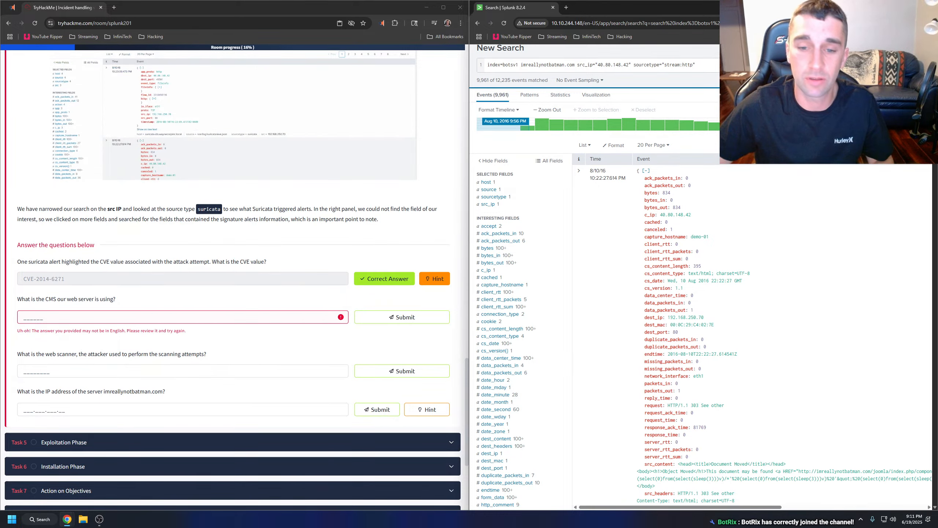
# Examine the top values of the http_user_agent and http_referrer fields for clues to the web server's CMS.
pyautogui.scroll(-2, 526, 284)
pyautogui.scroll(-1, 527, 285)
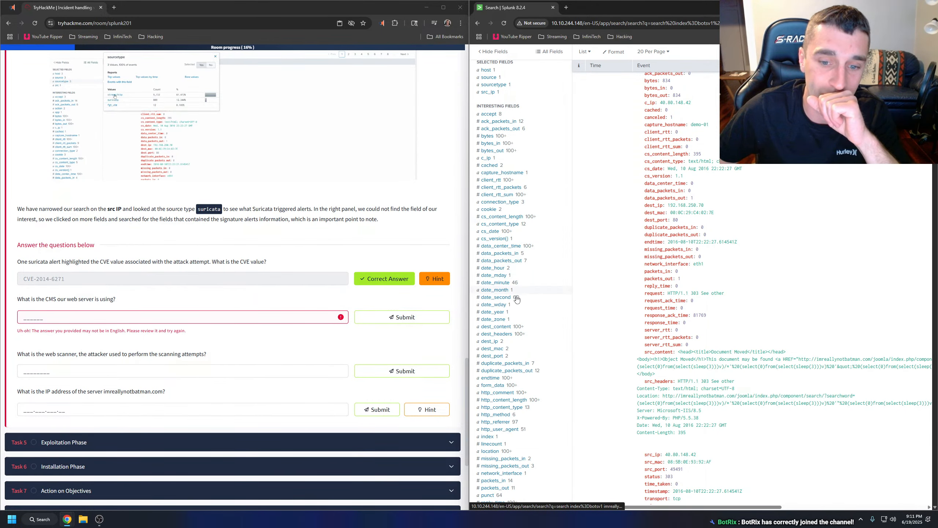
pyautogui.scroll(-3, 516, 266)
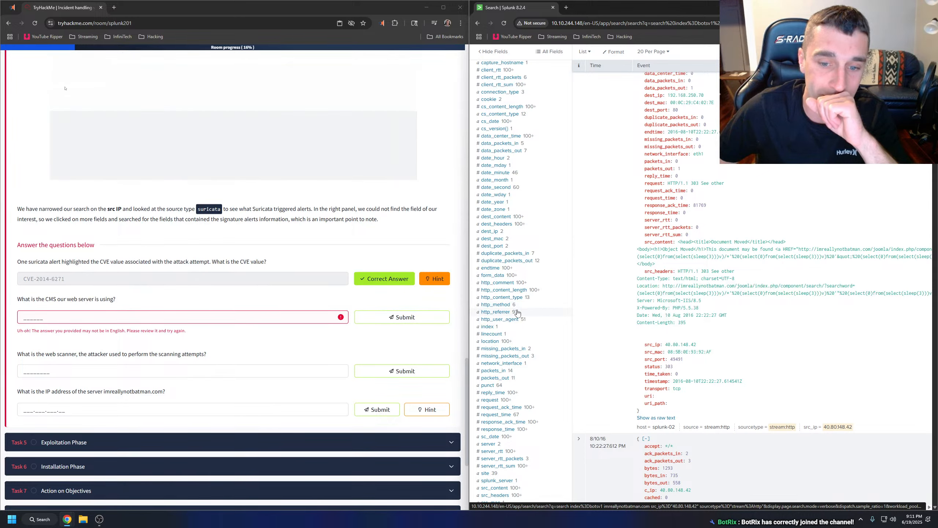
pyautogui.click(516, 320)
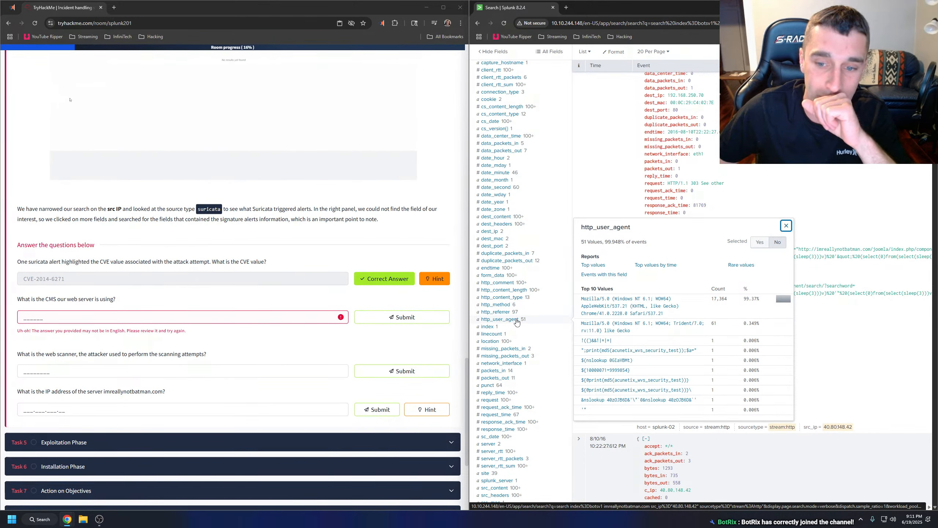
pyautogui.click(516, 312)
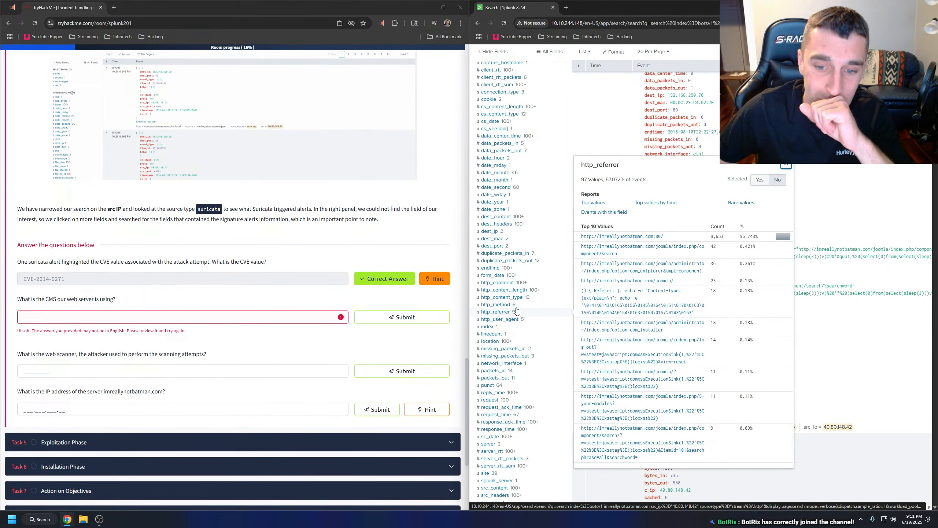
pyautogui.click(516, 307)
pyautogui.click(515, 313)
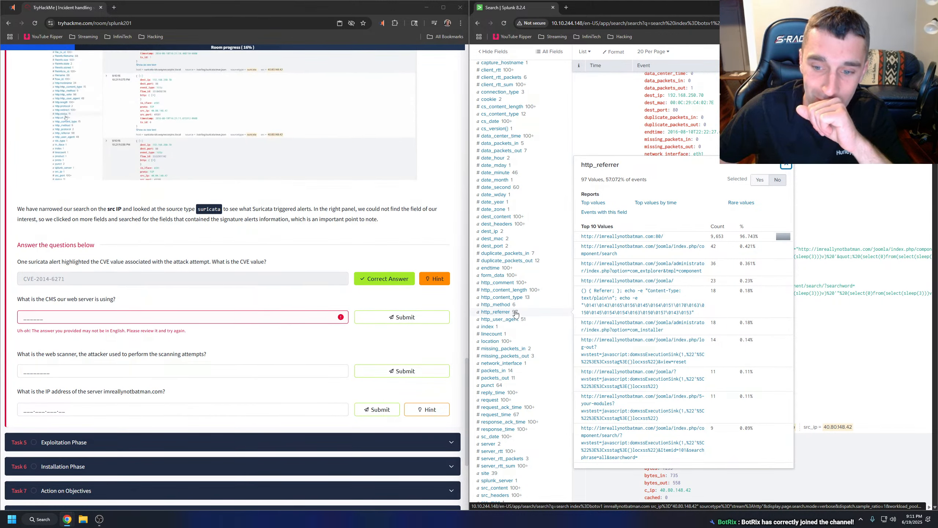
pyautogui.click(516, 313)
pyautogui.scroll(-2, 543, 298)
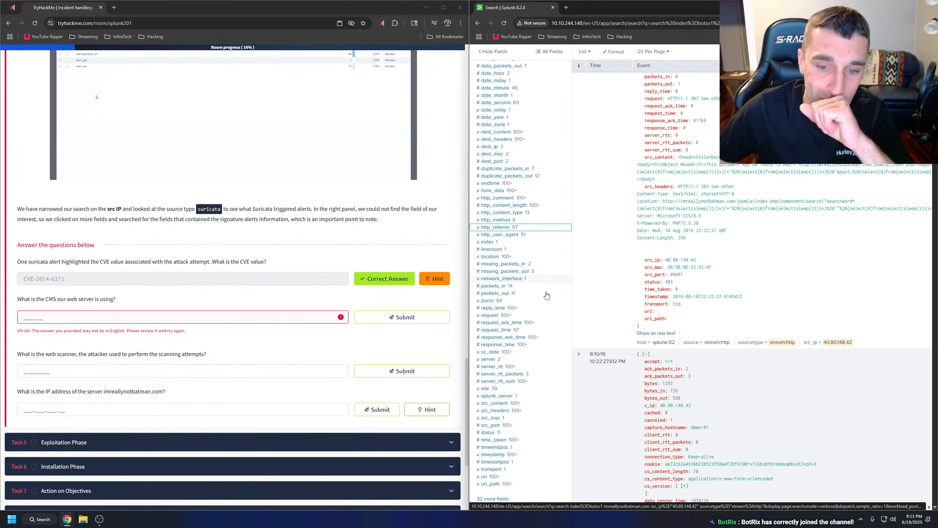
# Open the full list of fields and check the values of capture_hostname and client_rtt.
pyautogui.scroll(-1, 546, 295)
pyautogui.scroll(-1, 547, 294)
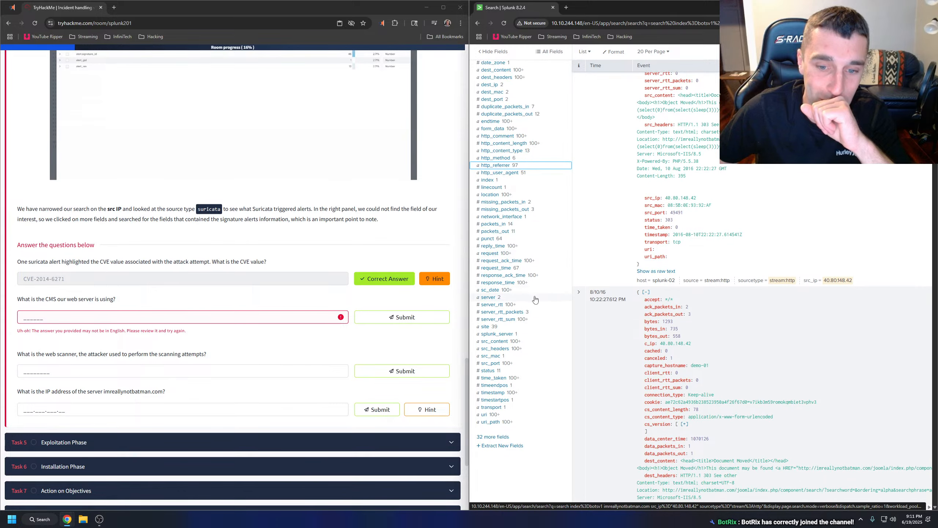
pyautogui.click(527, 294)
pyautogui.click(526, 293)
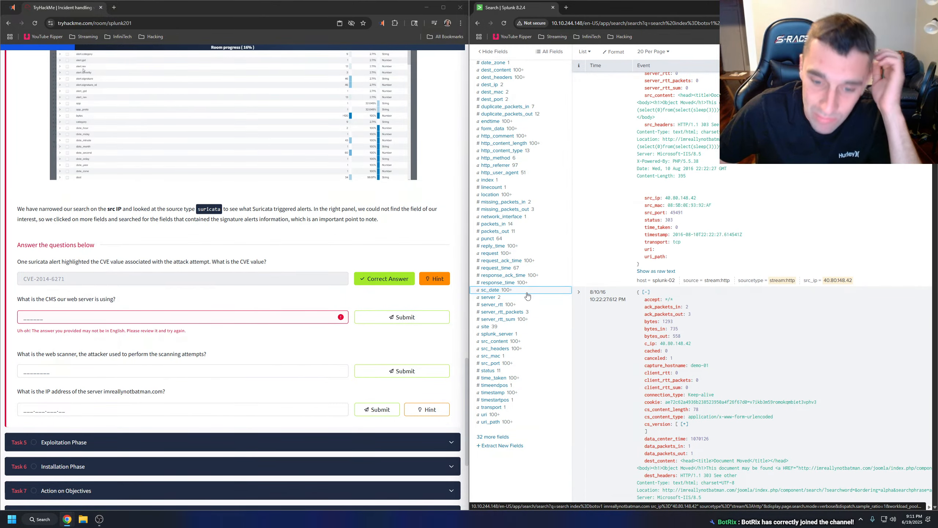
pyautogui.click(505, 436)
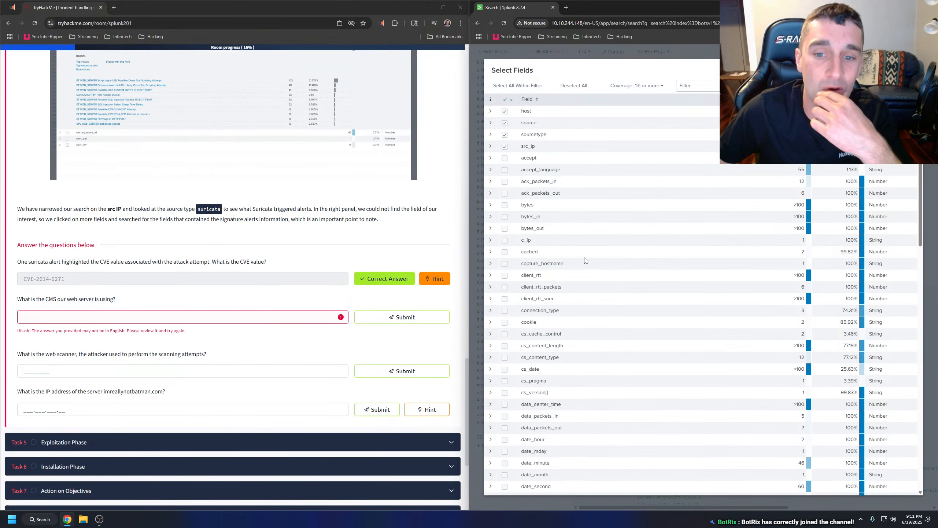
pyautogui.click(490, 263)
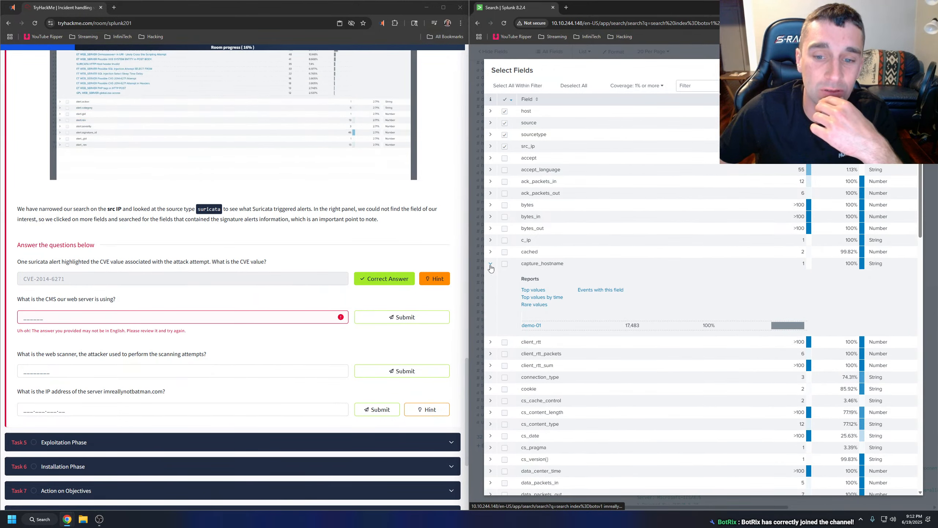
pyautogui.click(491, 263)
pyautogui.click(491, 275)
pyautogui.click(493, 277)
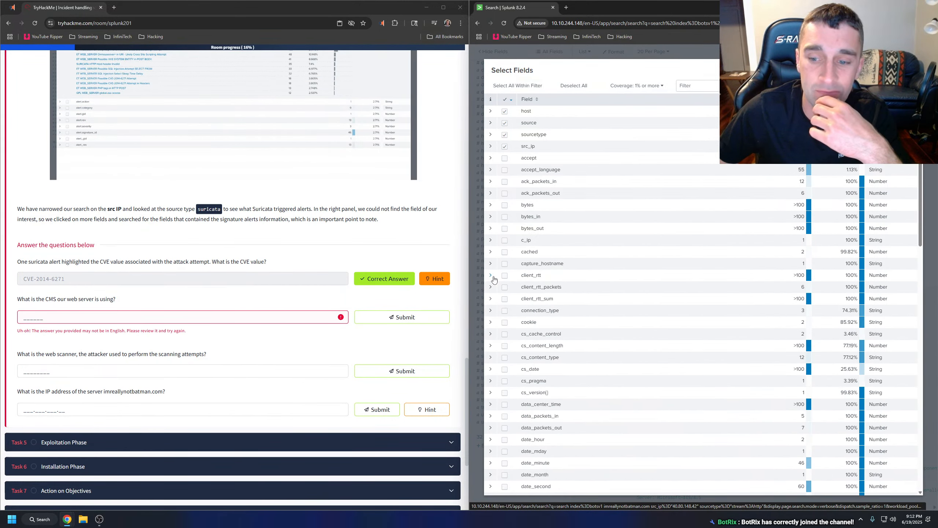
# Examine the top values of the uri_path and splunk_server fields in the full field list.
pyautogui.scroll(-10, 494, 280)
pyautogui.scroll(-9, 590, 279)
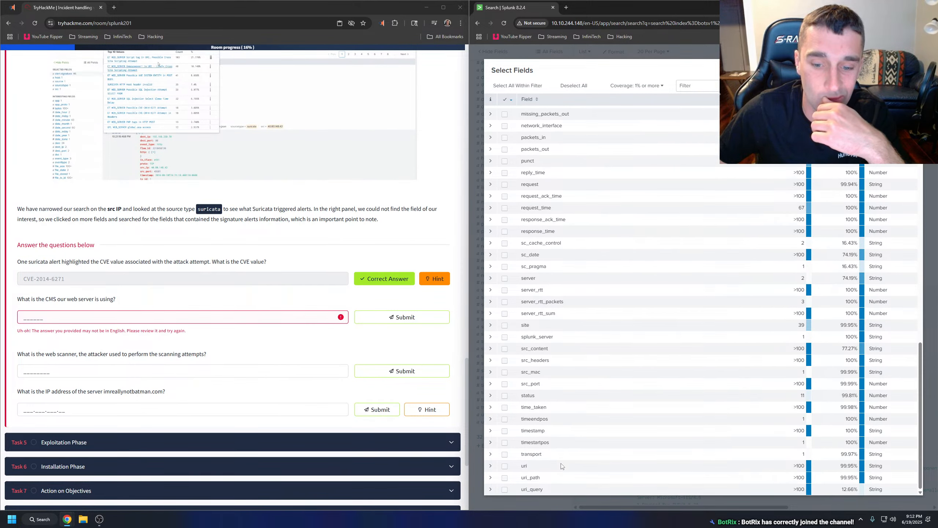
pyautogui.click(491, 477)
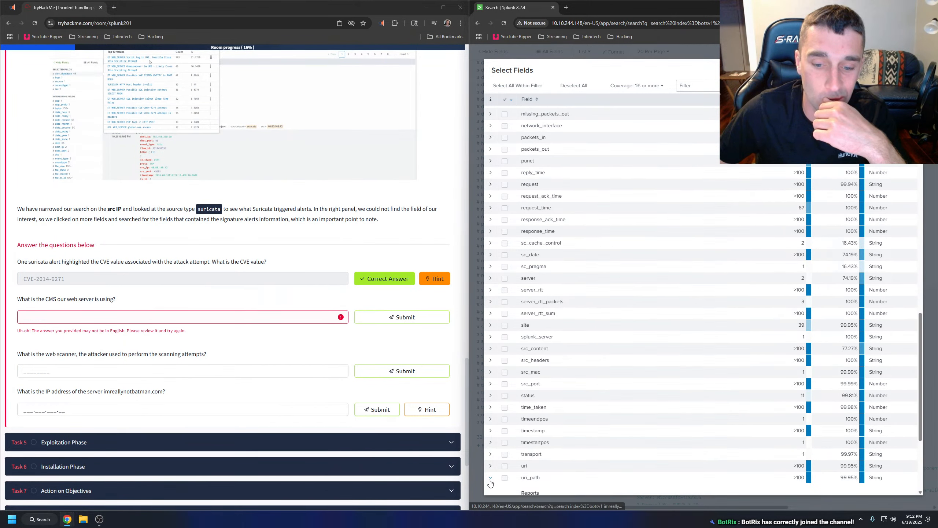
pyautogui.scroll(-4, 492, 480)
pyautogui.scroll(-1, 513, 445)
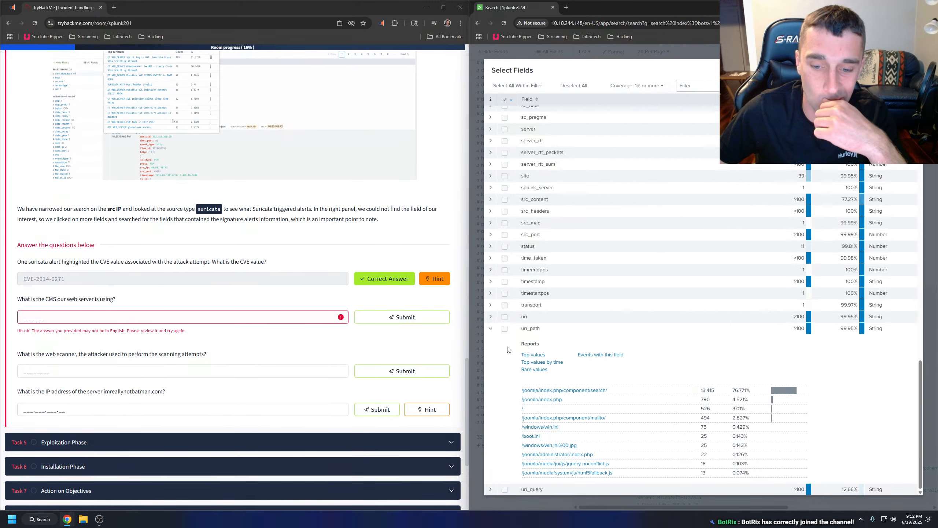
pyautogui.click(490, 330)
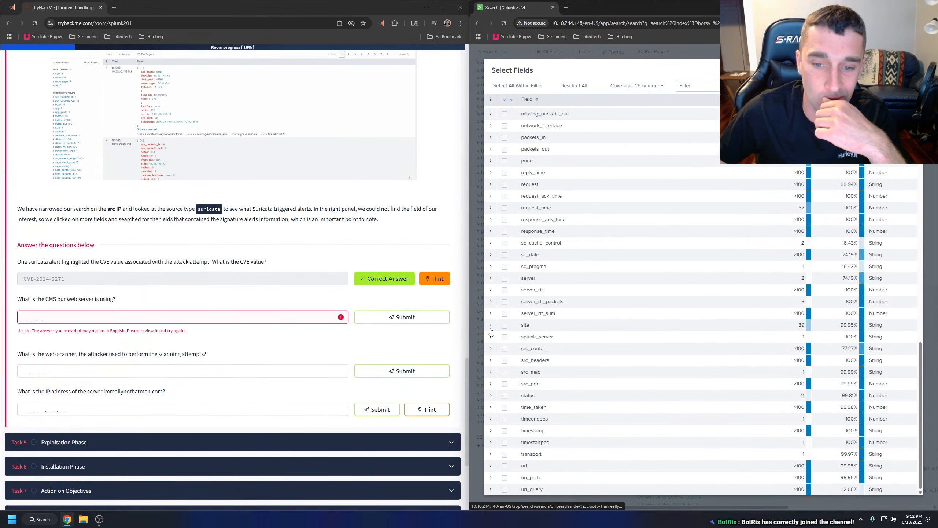
pyautogui.click(491, 337)
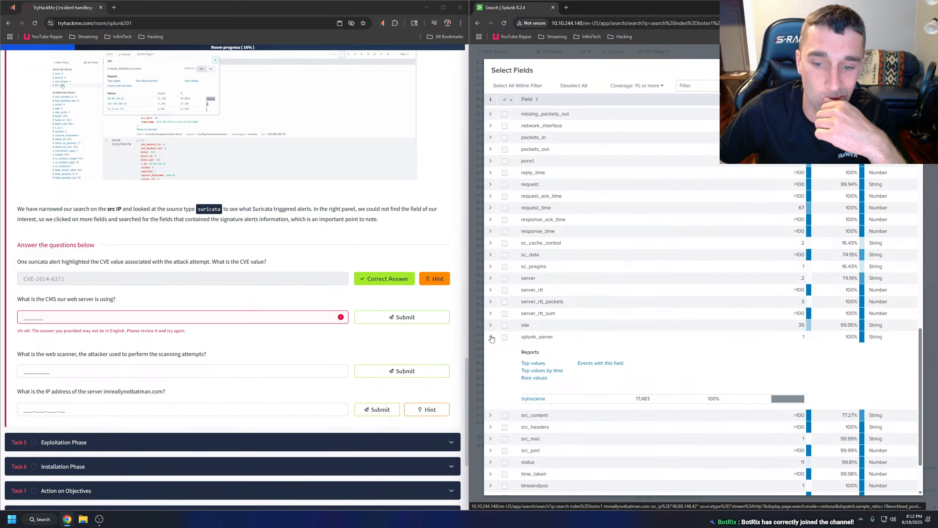
pyautogui.click(491, 337)
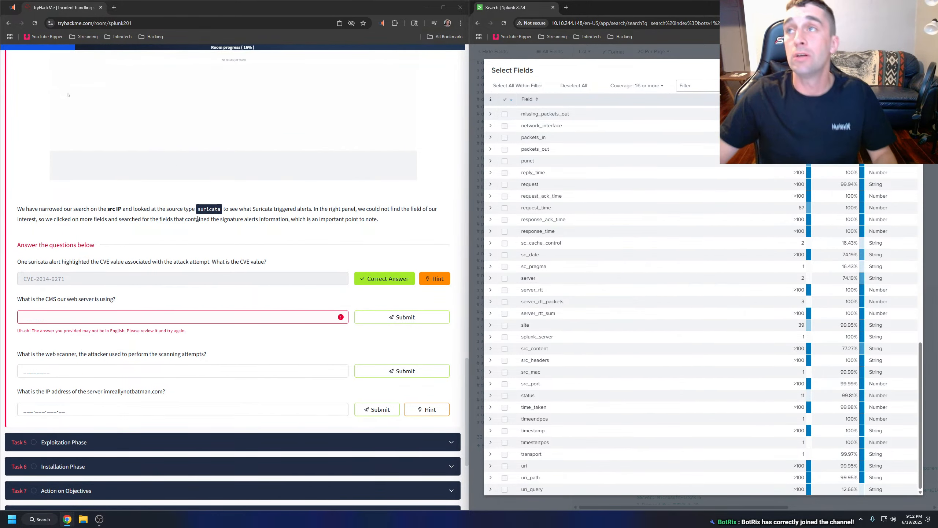
# Search Google in a new tab for "Incident handling with Splunk tryhackme walkthrough" and open the Medium write-up.
pyautogui.scroll(15, 199, 220)
pyautogui.scroll(15, 205, 221)
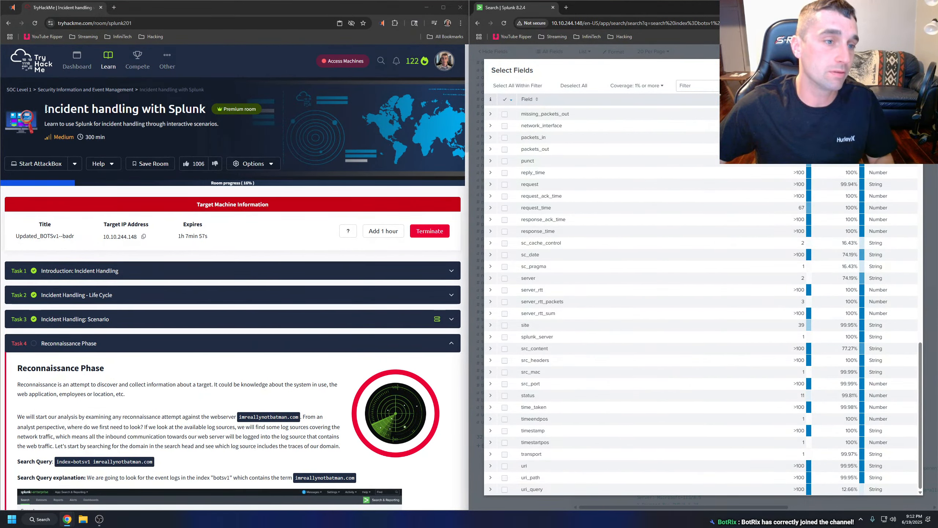
pyautogui.moveTo(47, 110); pyautogui.dragTo(203, 108)
pyautogui.hotkey('ctrl', 'c')
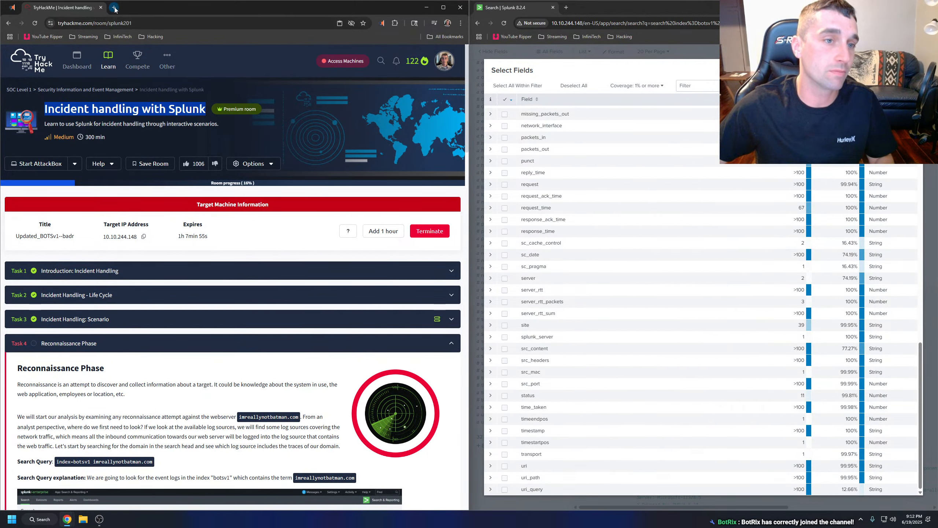
pyautogui.click(114, 8)
pyautogui.hotkey('ctrl', 'v')
pyautogui.write('tryhackme walkthroug')
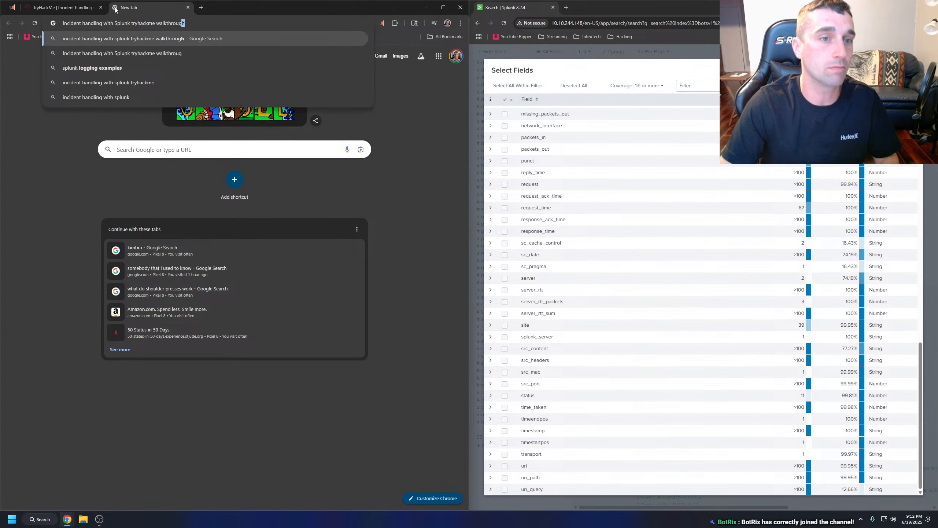
pyautogui.press('Return')
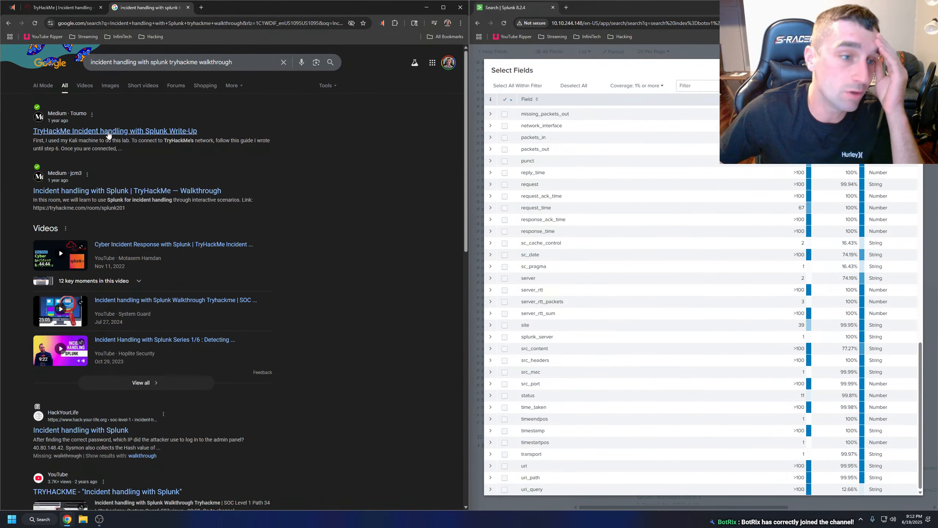
pyautogui.click(107, 132)
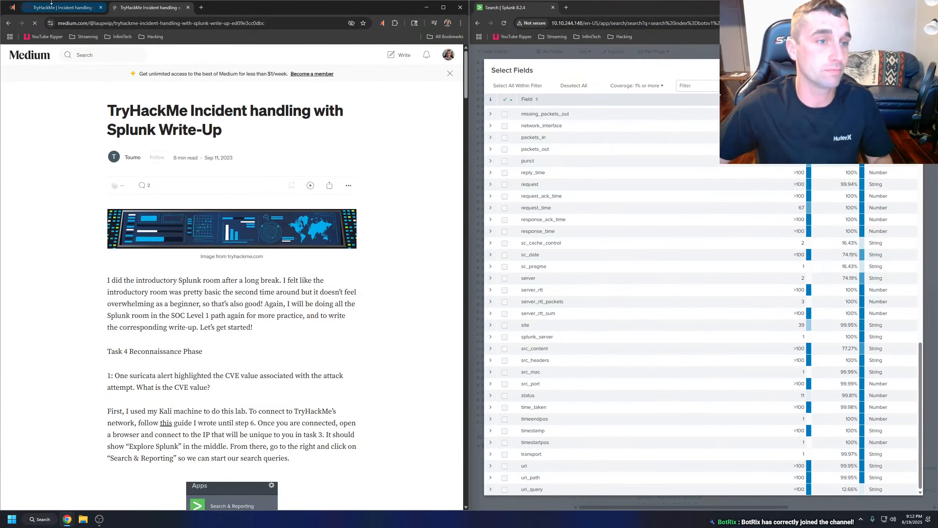
# Copy the question "What is the CMS our web server is using?", find it in the Medium write-up and read its explanation.
pyautogui.hotkey('ctrl', 'shift', 'Tab')
pyautogui.scroll(-20, 107, 281)
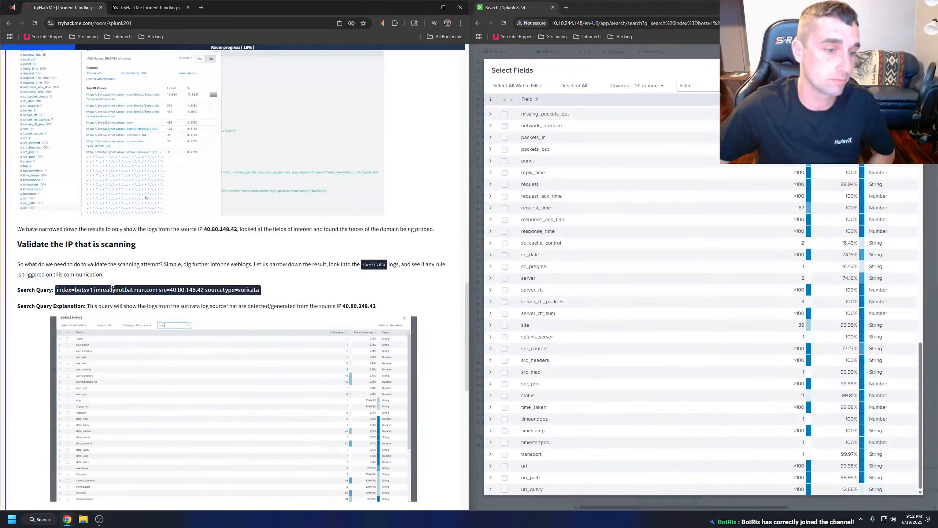
pyautogui.moveTo(125, 185); pyautogui.dragTo(14, 186)
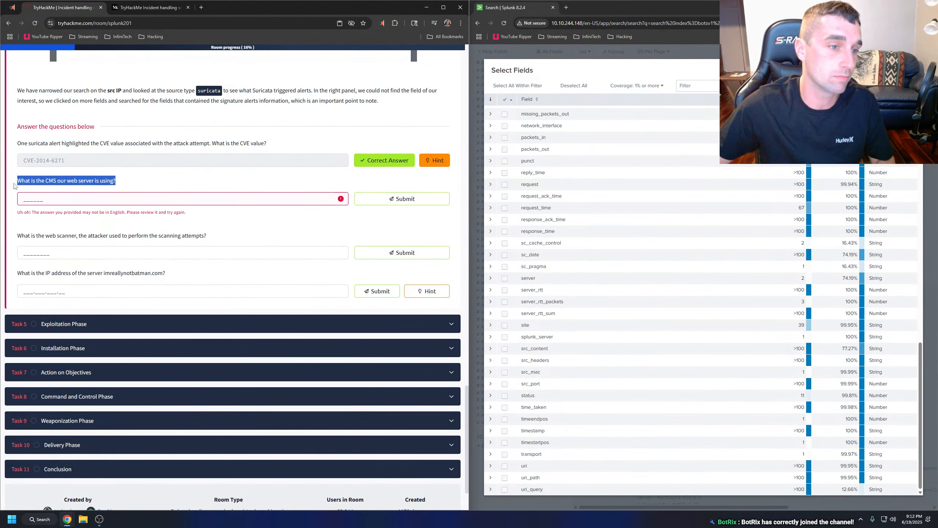
pyautogui.click(144, 7)
pyautogui.hotkey('ctrl', 'f')
pyautogui.hotkey('ctrl', 'v')
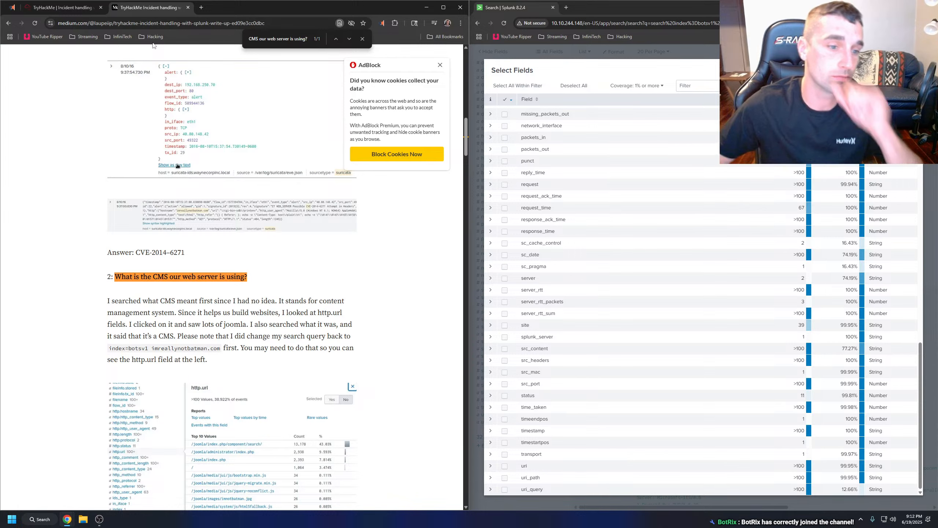
pyautogui.press('Escape')
pyautogui.scroll(-2, 198, 236)
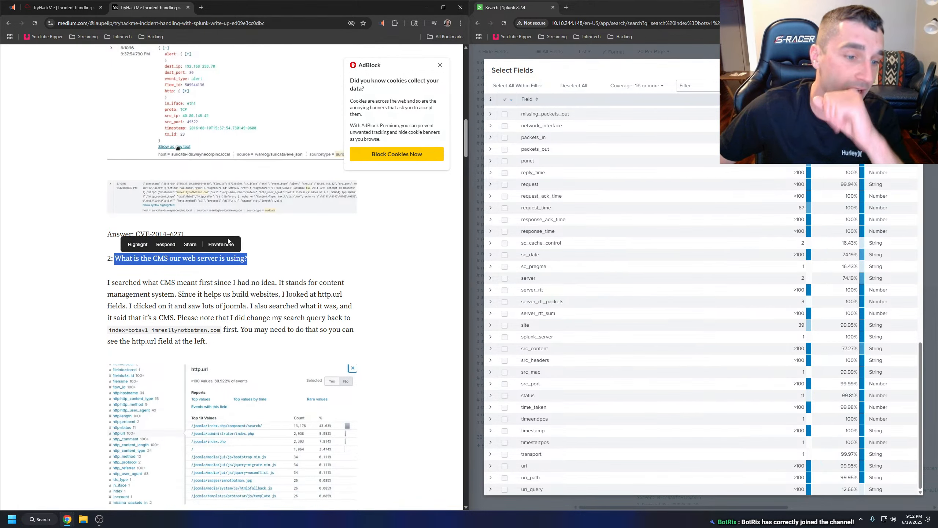
pyautogui.click(207, 232)
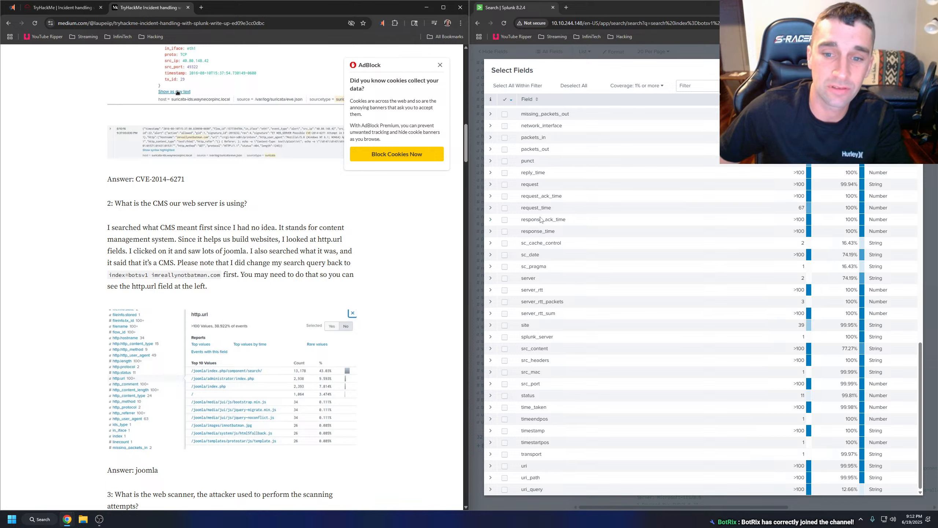
# Examine the top values of the http_user_agent field in the full field list, and close the list.
pyautogui.scroll(5, 560, 236)
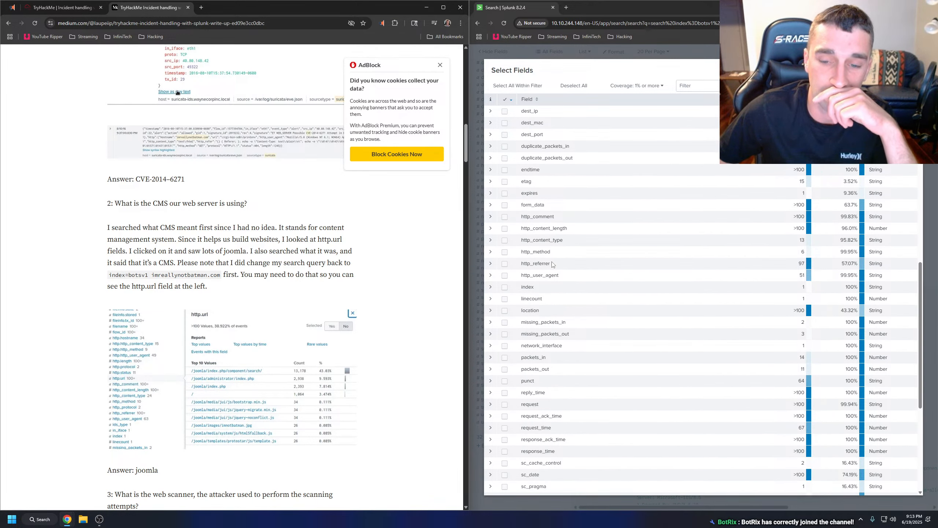
pyautogui.click(494, 277)
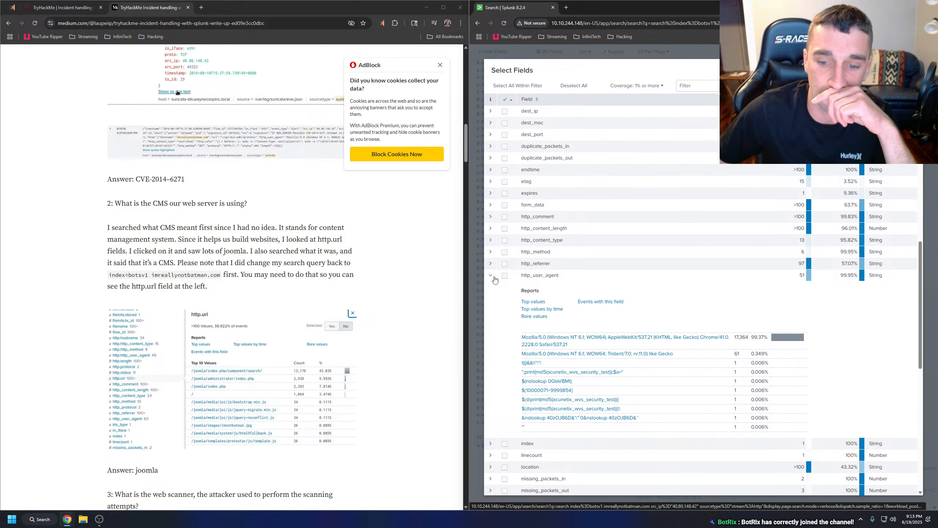
pyautogui.click(494, 277)
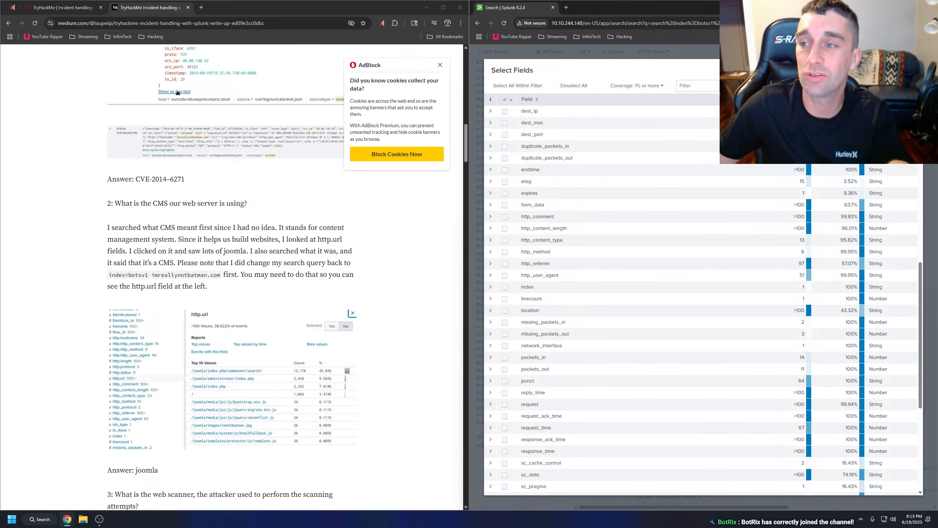
pyautogui.click(914, 70)
pyautogui.scroll(2, 779, 245)
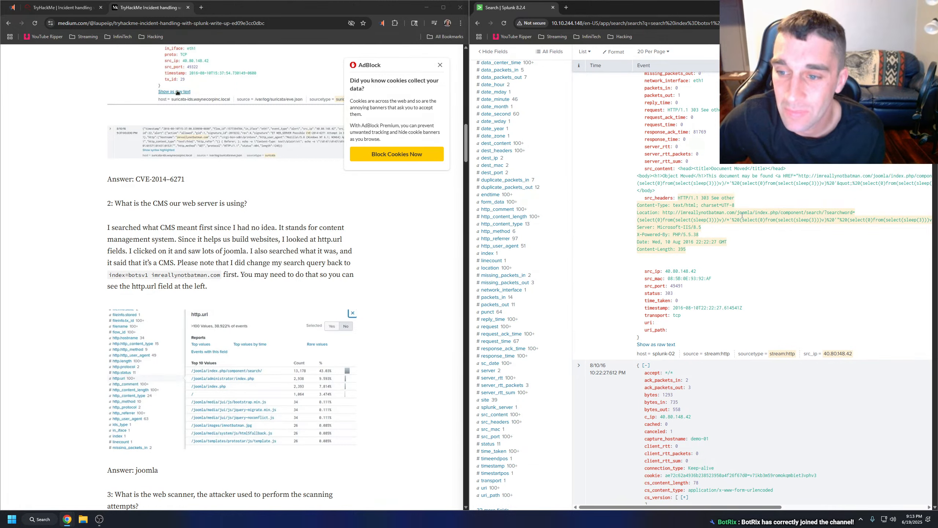
# Submit "joomla" on TryHackMe as the answer to the question about the web server's CMS.
pyautogui.click(85, 13)
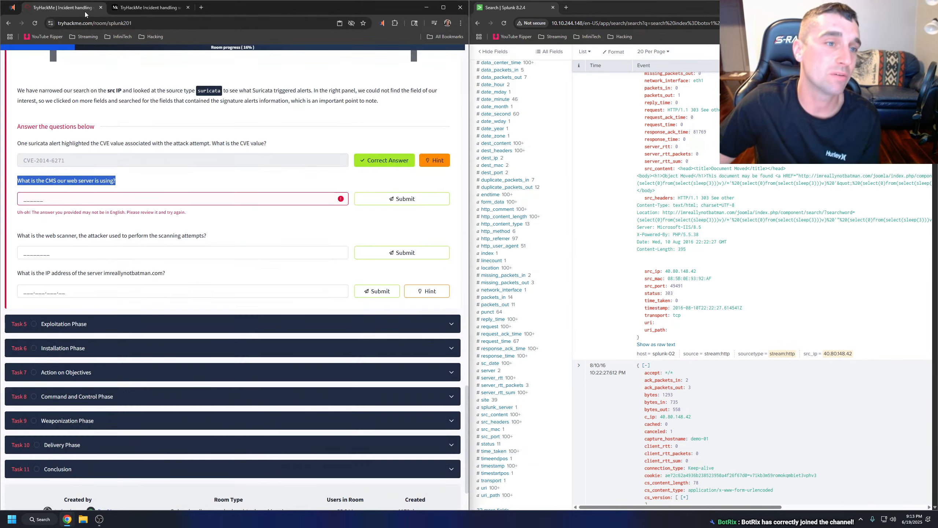
pyautogui.click(49, 200)
pyautogui.write('joomla')
pyautogui.press('Return')
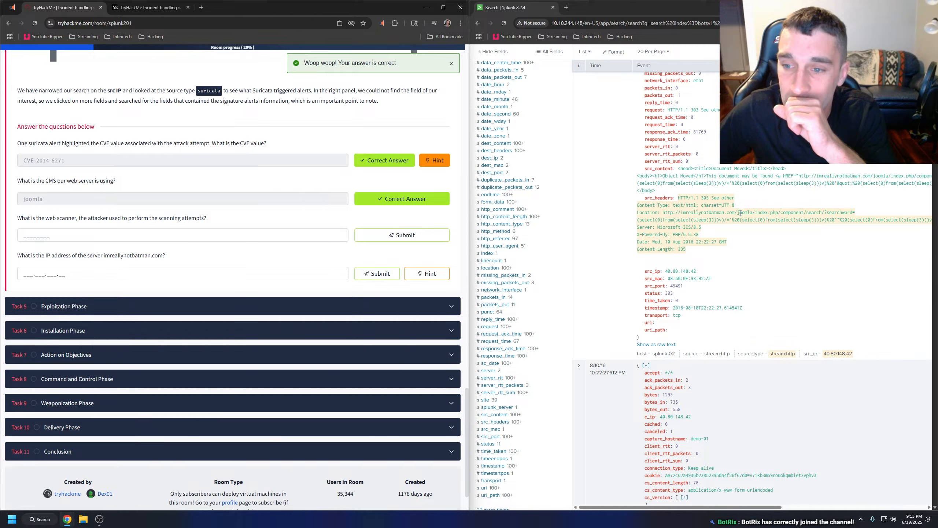
# Remove the sourcetype="stream:http" filter from the Splunk query and rerun the search for src_ip="40.80.148.42".
pyautogui.click(81, 237)
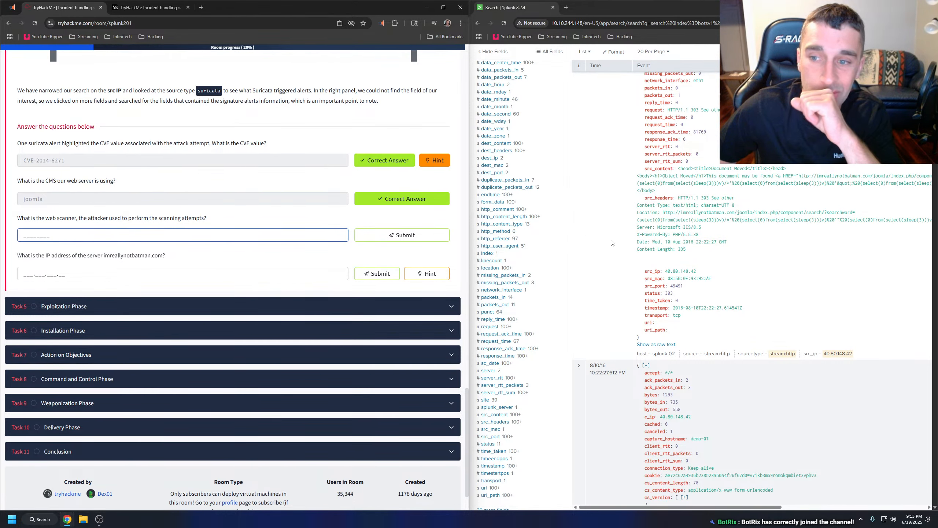
pyautogui.scroll(5, 168, 244)
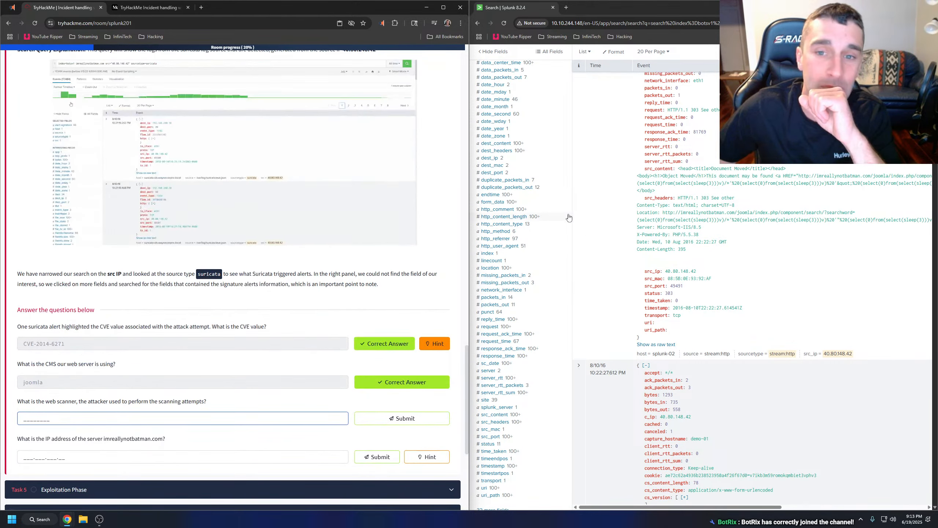
pyautogui.scroll(-2, 47, 400)
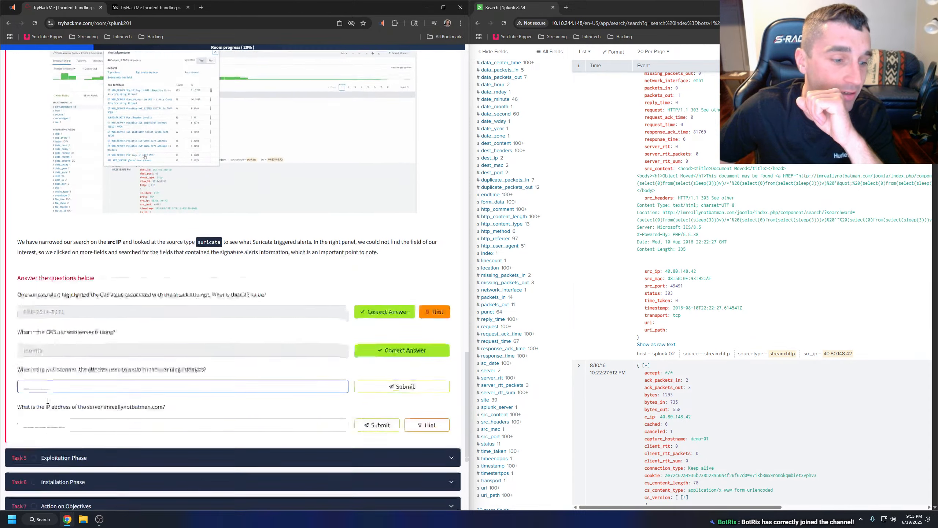
pyautogui.scroll(-1, 48, 401)
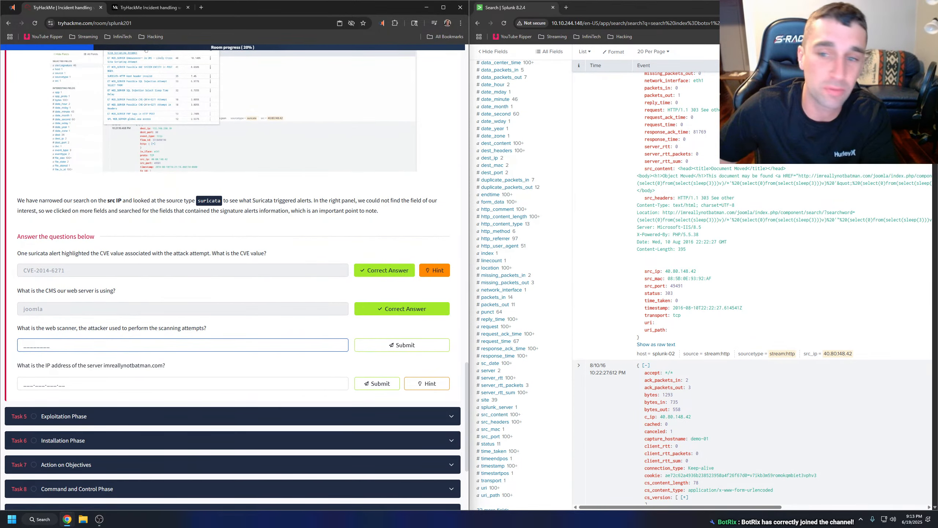
pyautogui.scroll(8, 648, 165)
pyautogui.click(698, 102)
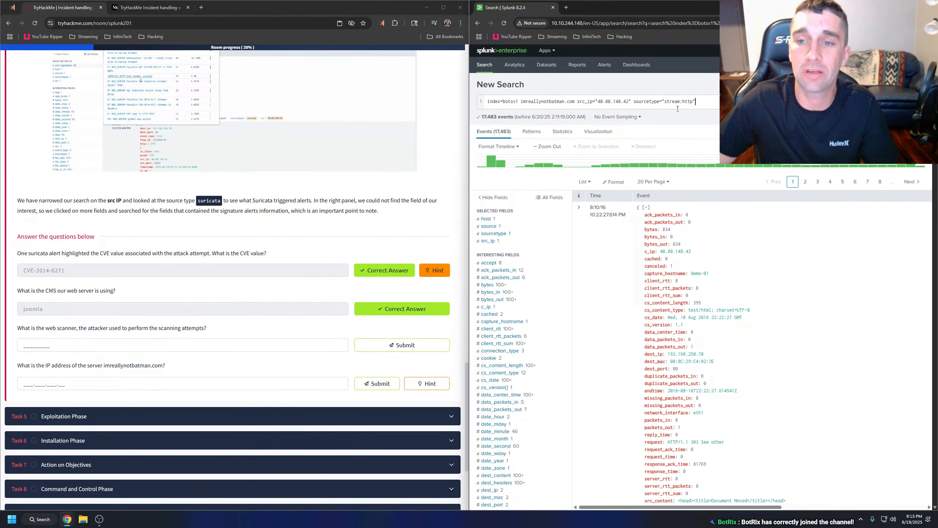
pyautogui.moveTo(632, 100); pyautogui.dragTo(697, 102)
pyautogui.press('BackSpace')
pyautogui.press('Return')
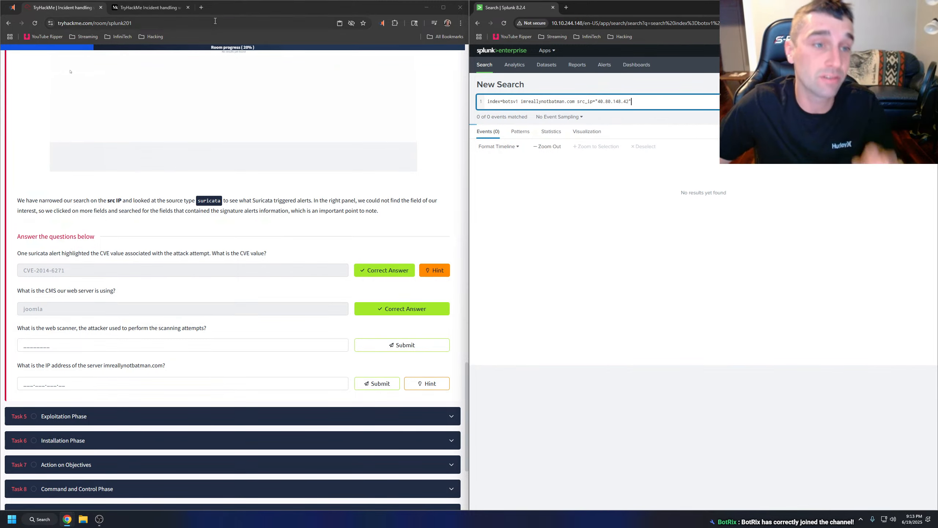
# Search Google in a new tab for "what is suricata", read the overview and close the tab.
pyautogui.click(200, 9)
pyautogui.write('what is suricata')
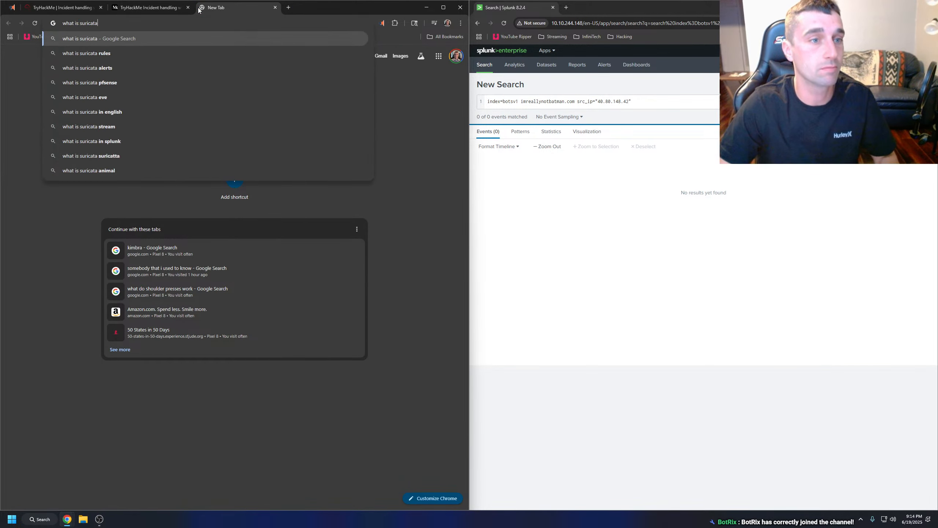
pyautogui.press('Return')
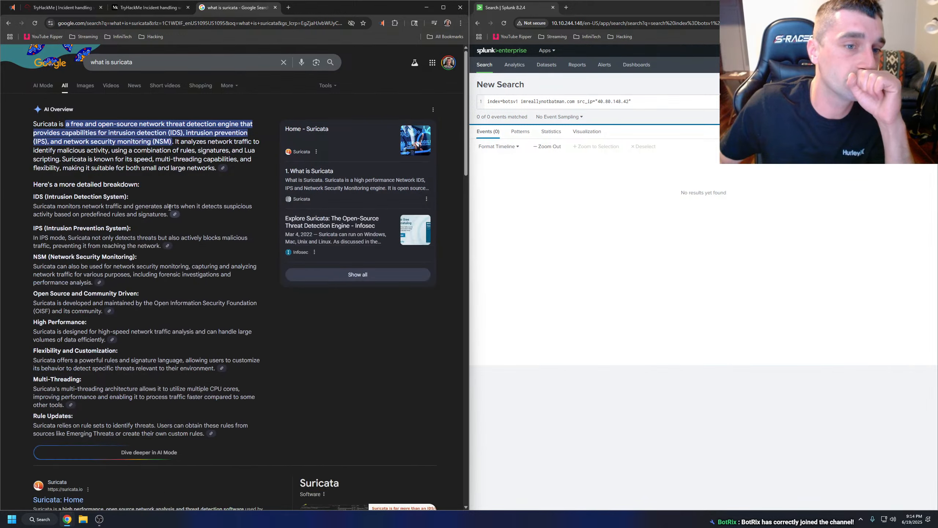
pyautogui.click(275, 8)
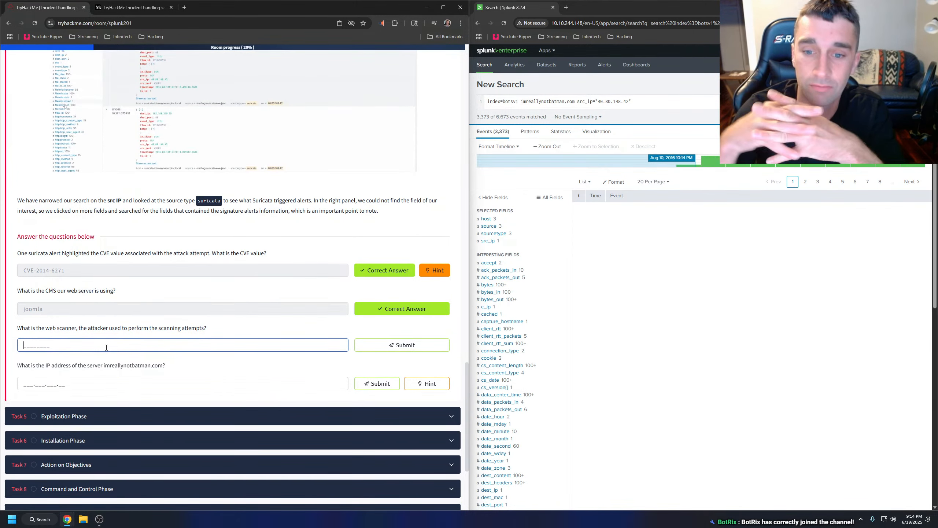
# Filter the Splunk search results to the suricata sourcetype.
pyautogui.click(511, 234)
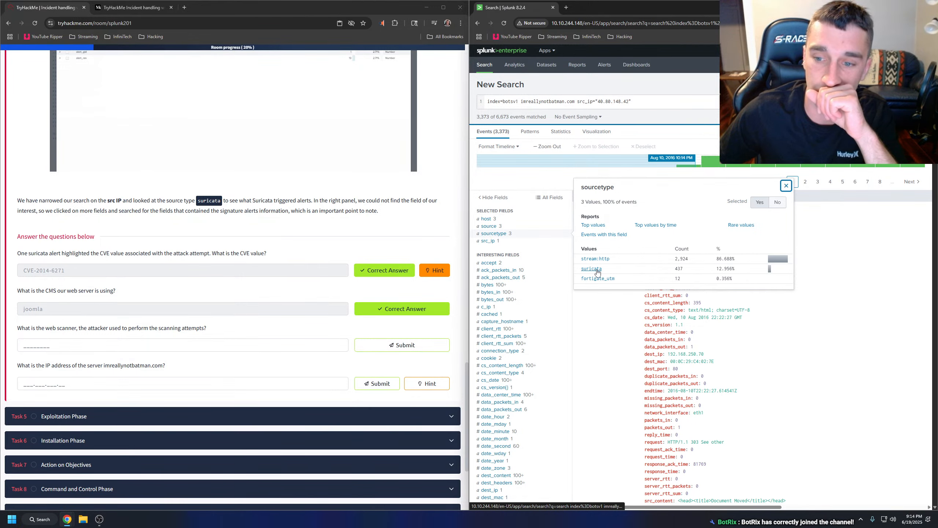
pyautogui.click(597, 270)
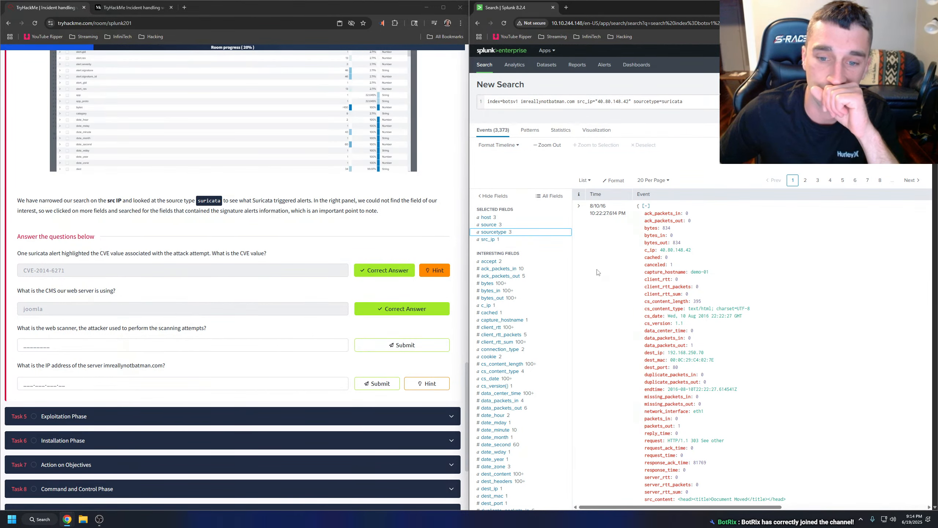
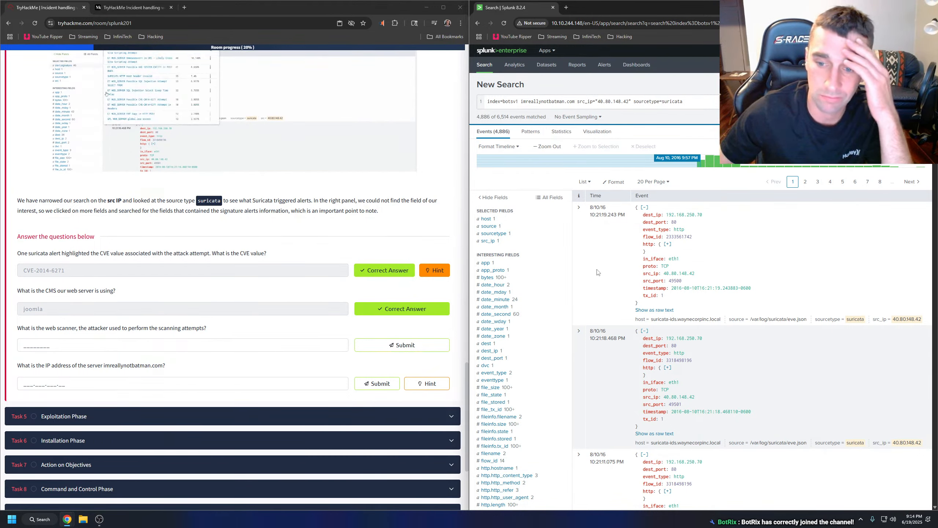
# View the first Splunk event as raw text and switch it back to syntax highlighting.
pyautogui.click(650, 310)
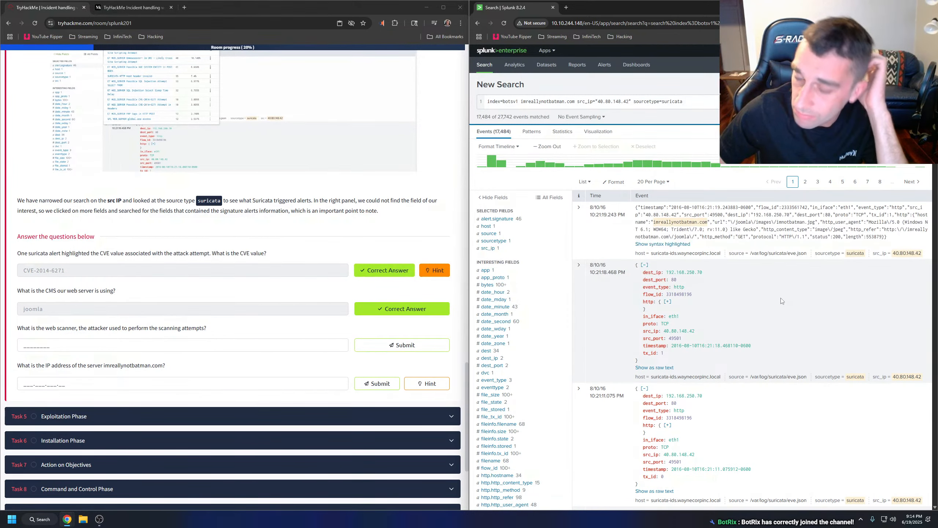
pyautogui.click(663, 245)
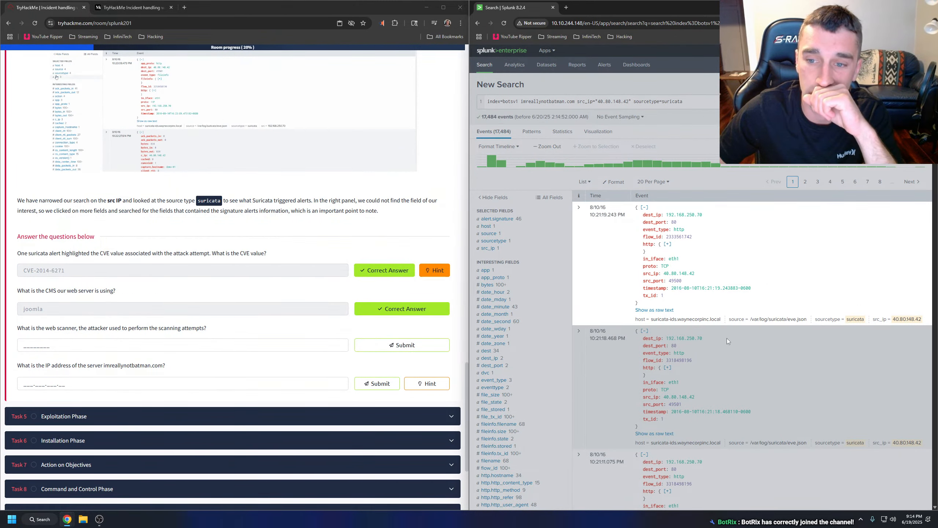
pyautogui.click(647, 209)
pyautogui.click(647, 209)
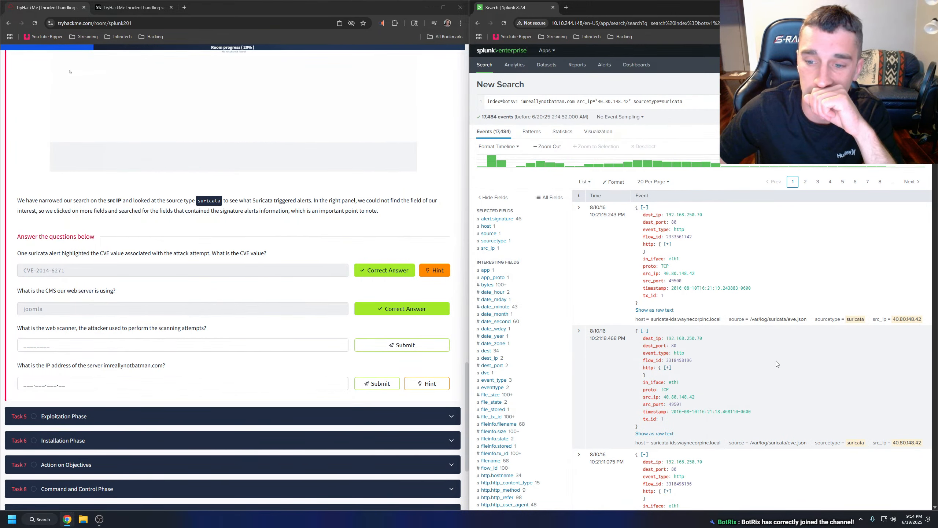
# Review the alert.signature values and narrow the Splunk search to events containing that field.
pyautogui.click(505, 219)
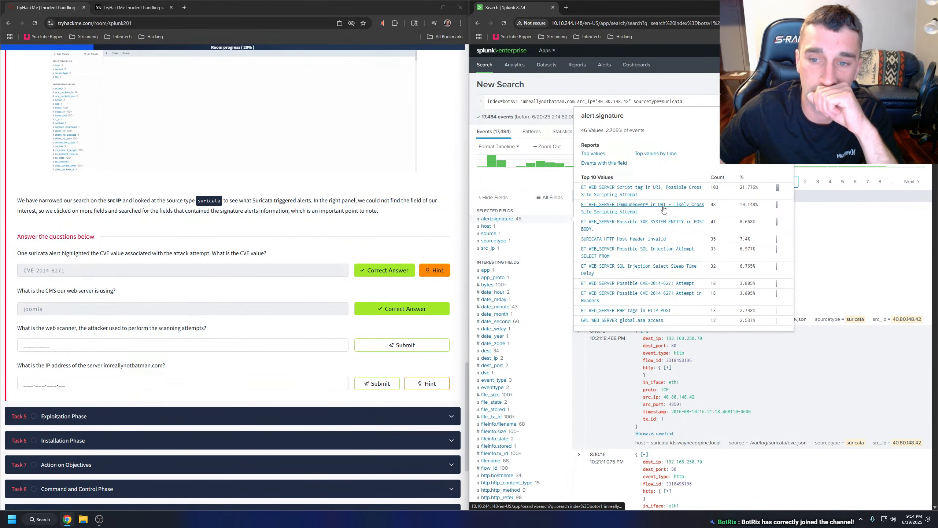
pyautogui.scroll(-2, 724, 219)
pyautogui.scroll(2, 724, 222)
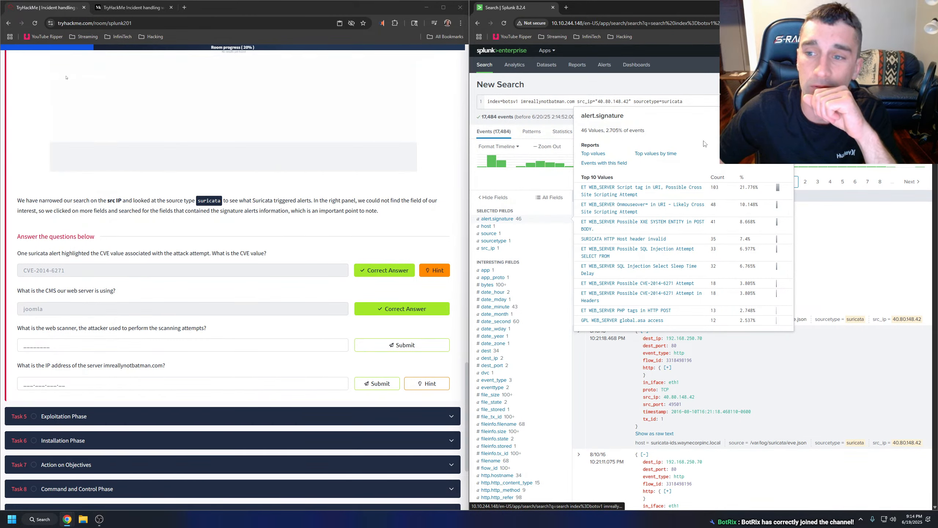
pyautogui.click(607, 166)
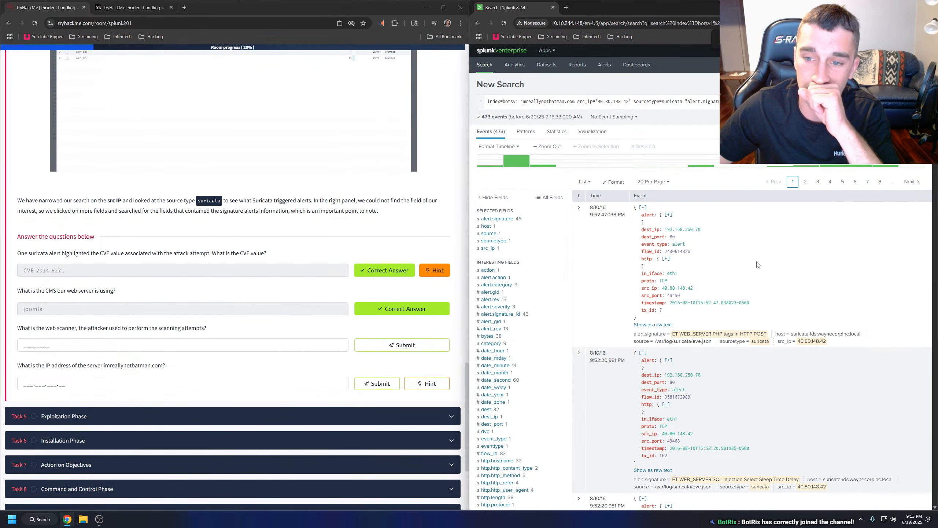
# Set the Splunk event list to show 50 results per page.
pyautogui.scroll(-3, 757, 264)
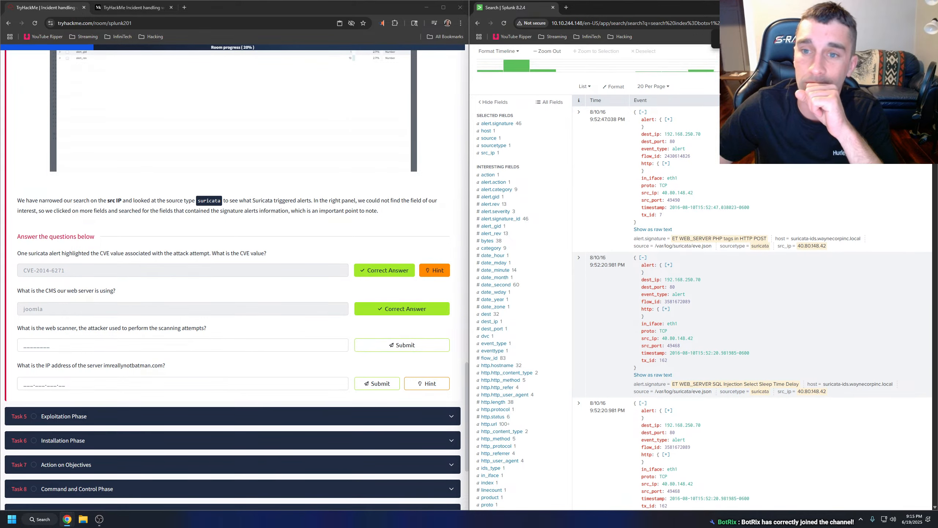
pyautogui.scroll(3, 757, 264)
pyautogui.click(653, 182)
pyautogui.click(650, 221)
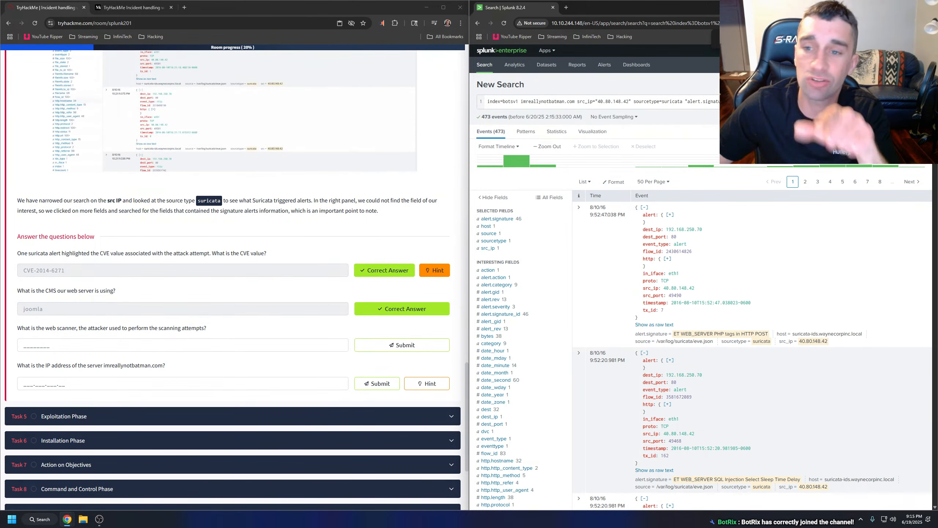
pyautogui.click(772, 101)
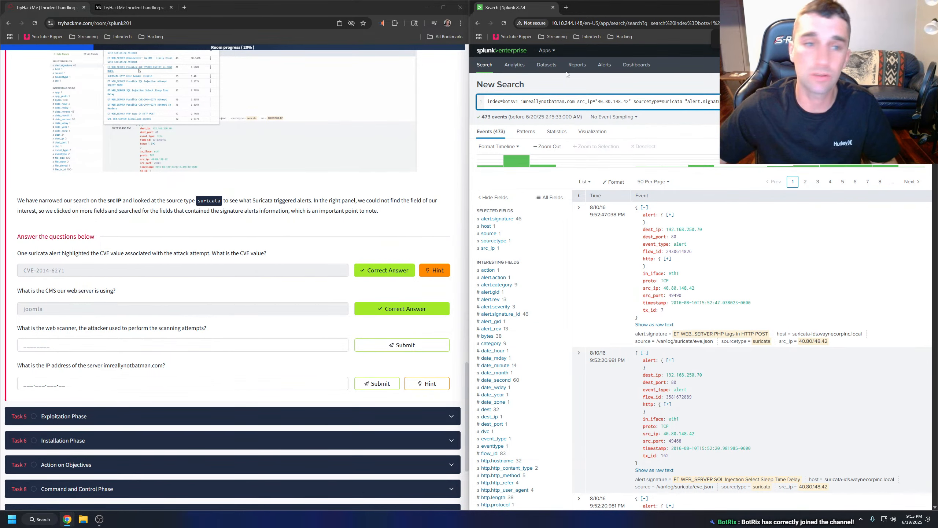
# Search Google in a new tab for "how to search keywords in splunk" and read the Splunk Community solution.
pyautogui.click(184, 7)
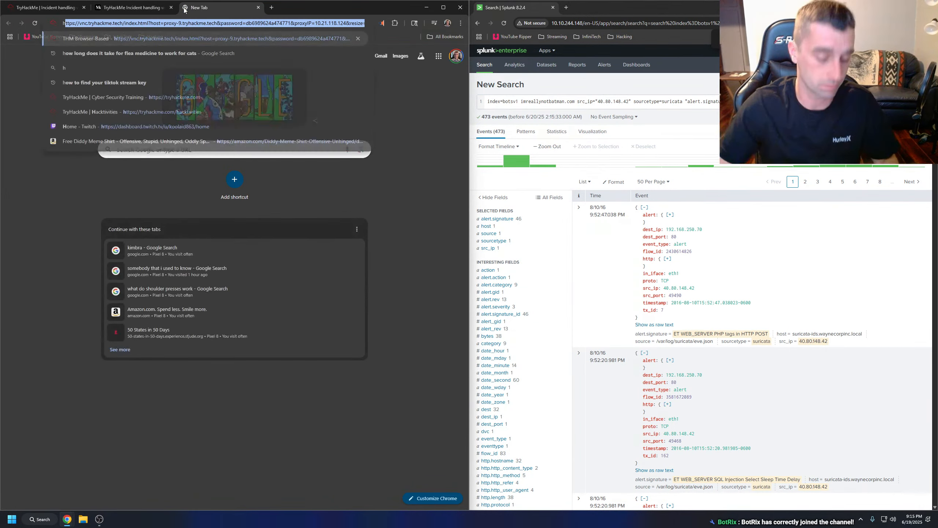
pyautogui.write('how to search key')
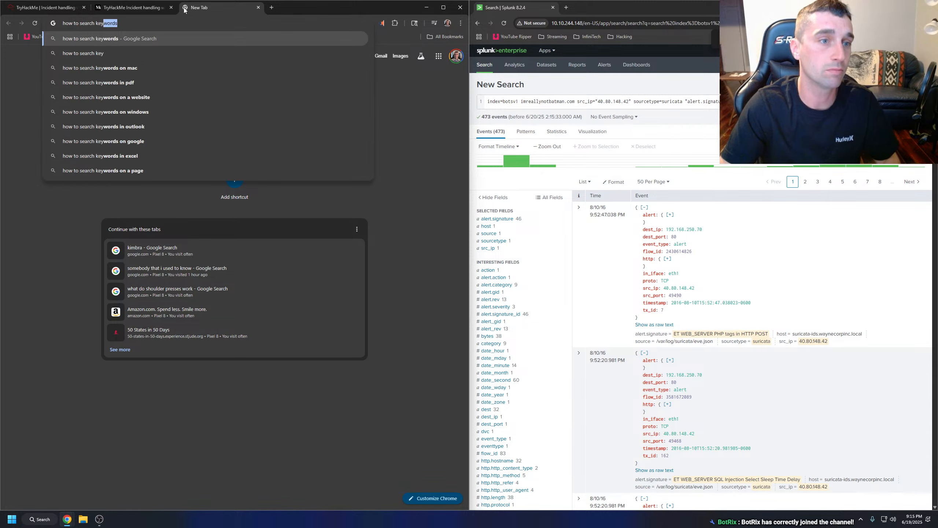
pyautogui.write('words in splunk')
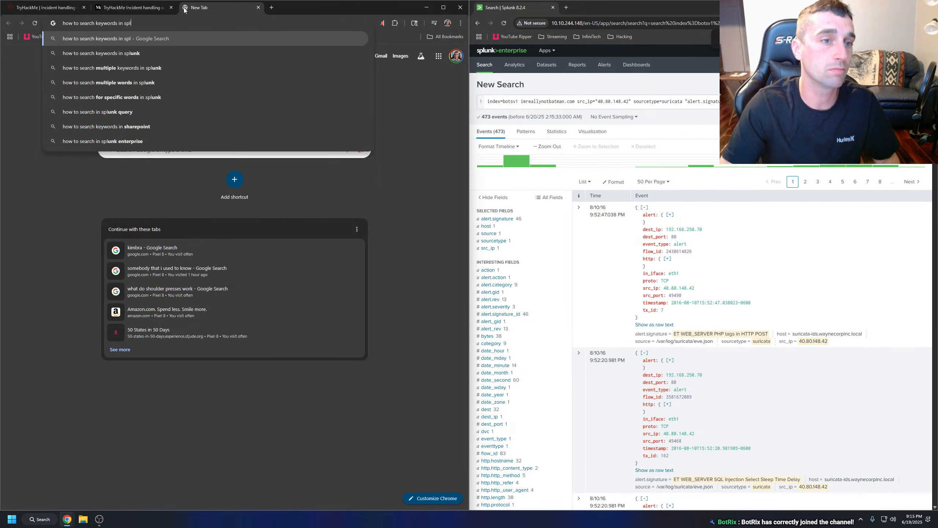
pyautogui.press('Return')
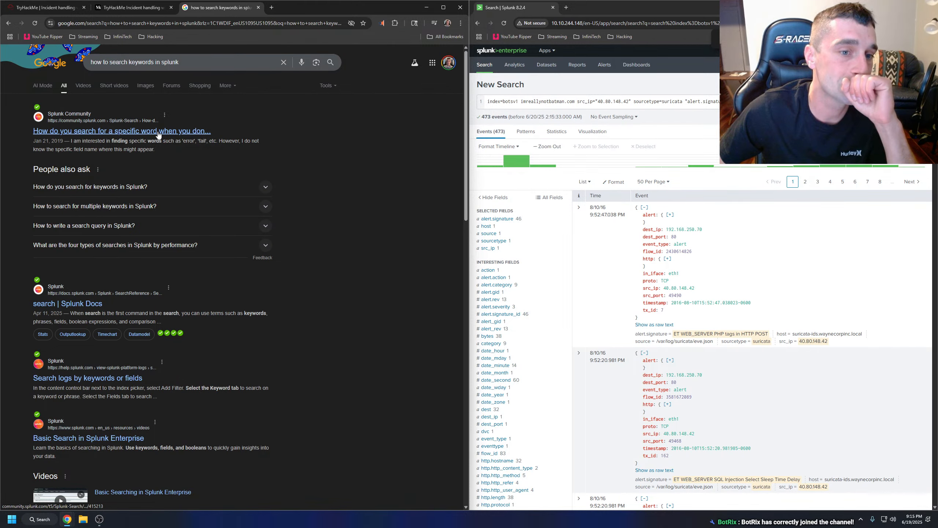
pyautogui.click(158, 131)
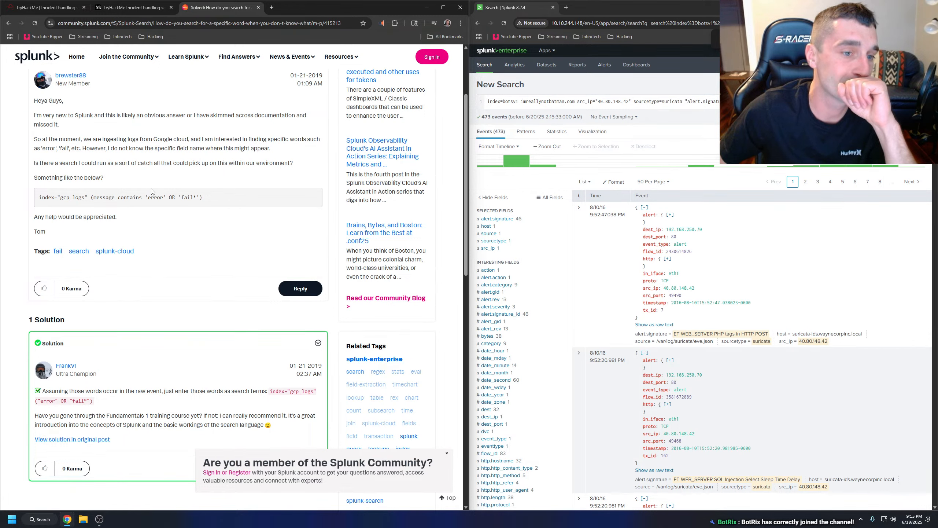
pyautogui.scroll(-4, 153, 192)
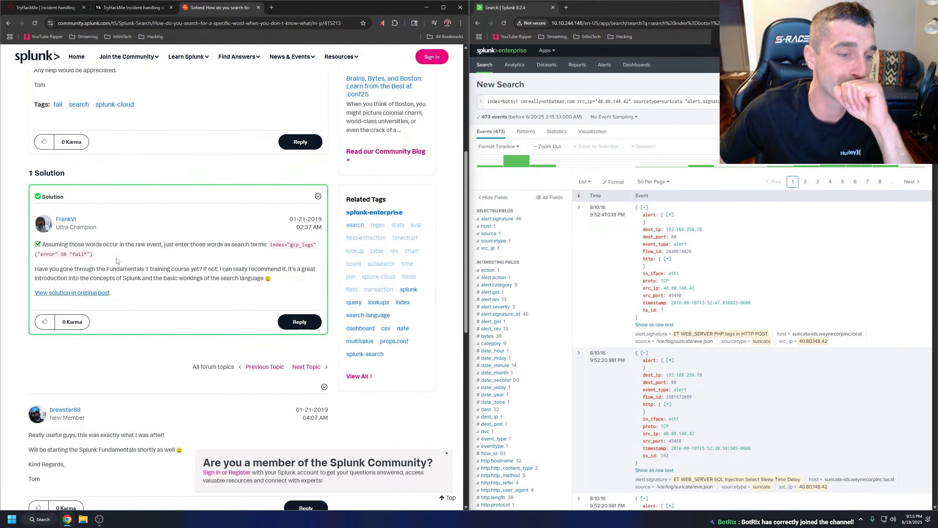
# Add the keyword term ("scan*") to the Splunk query and rerun the search.
pyautogui.click(761, 102)
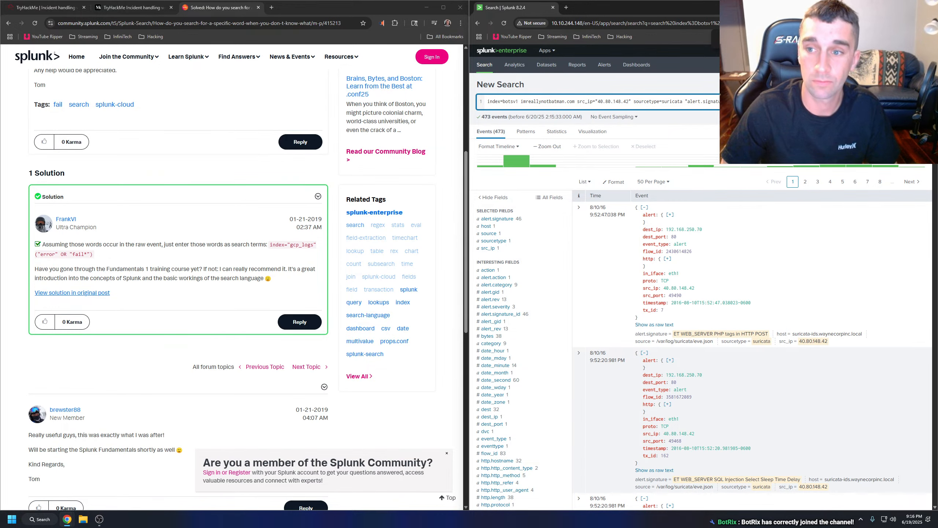
pyautogui.press('Return')
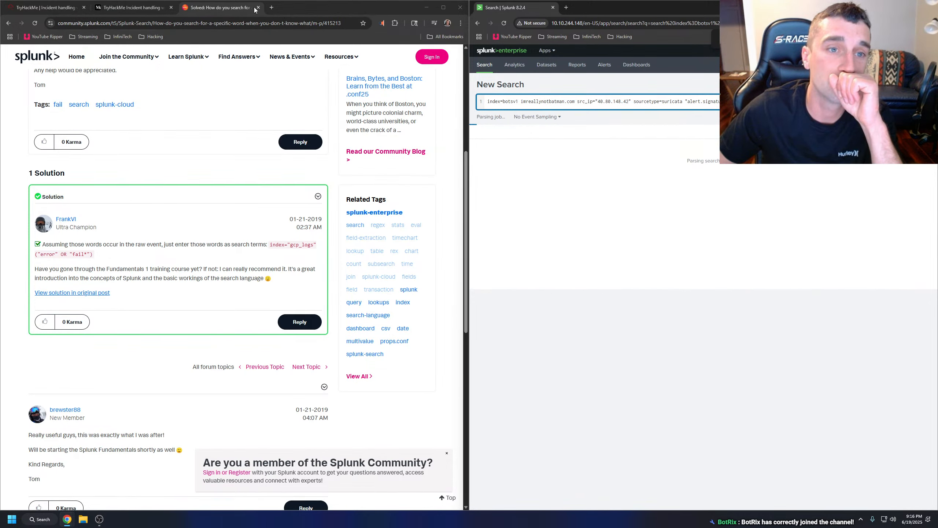
pyautogui.click(11, 24)
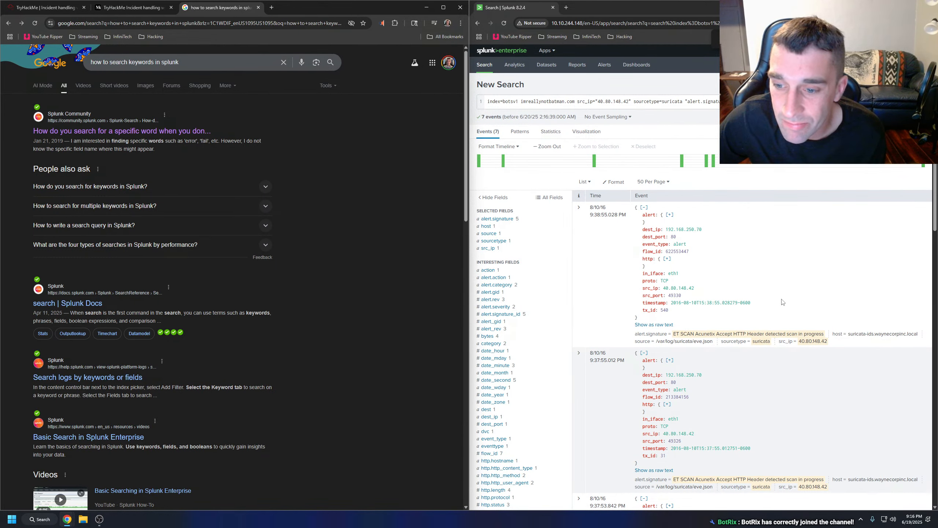
pyautogui.scroll(-2, 783, 301)
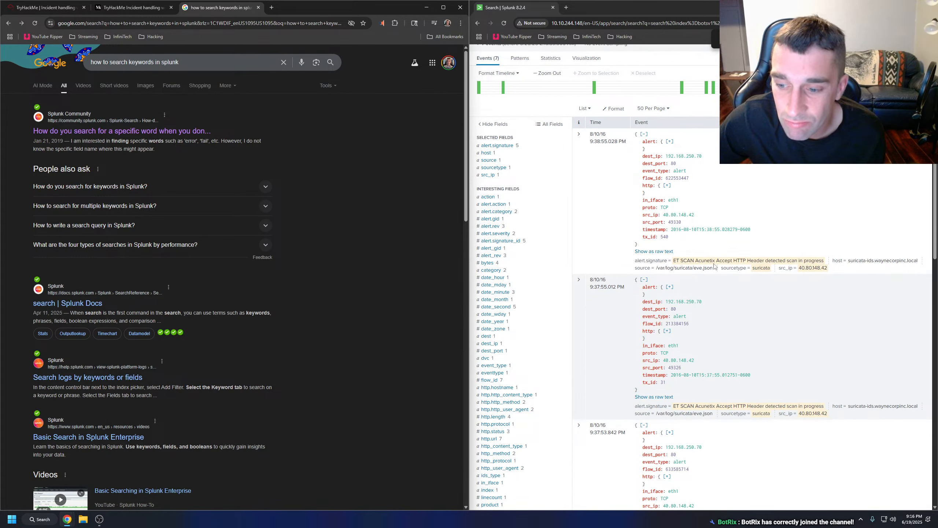
# Check the alert signatures for the scanner and submit "acunetix" on TryHackMe as the web scanner answer.
pyautogui.click(66, 8)
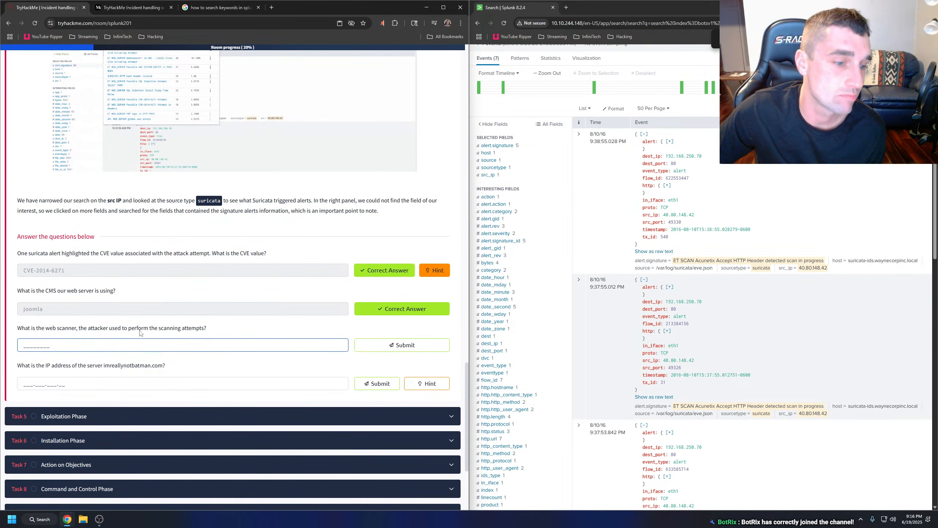
pyautogui.scroll(2, 671, 99)
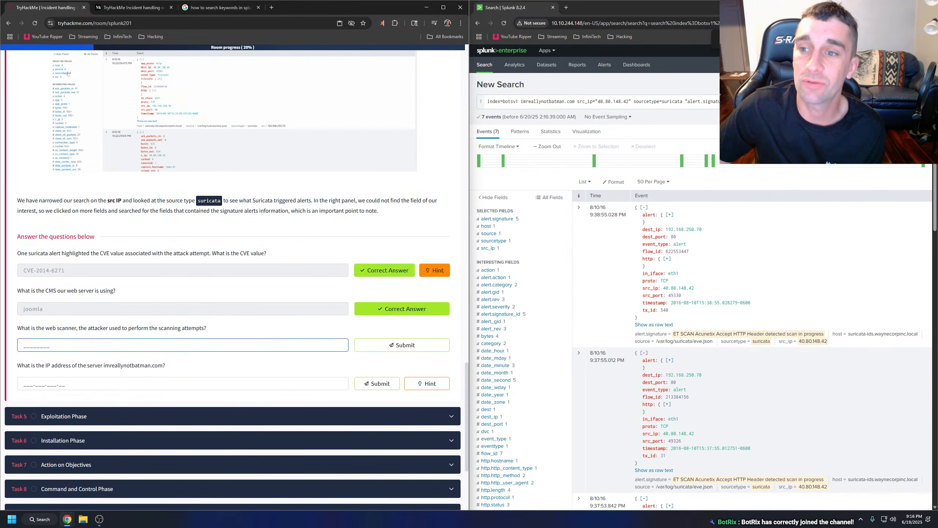
pyautogui.click(794, 101)
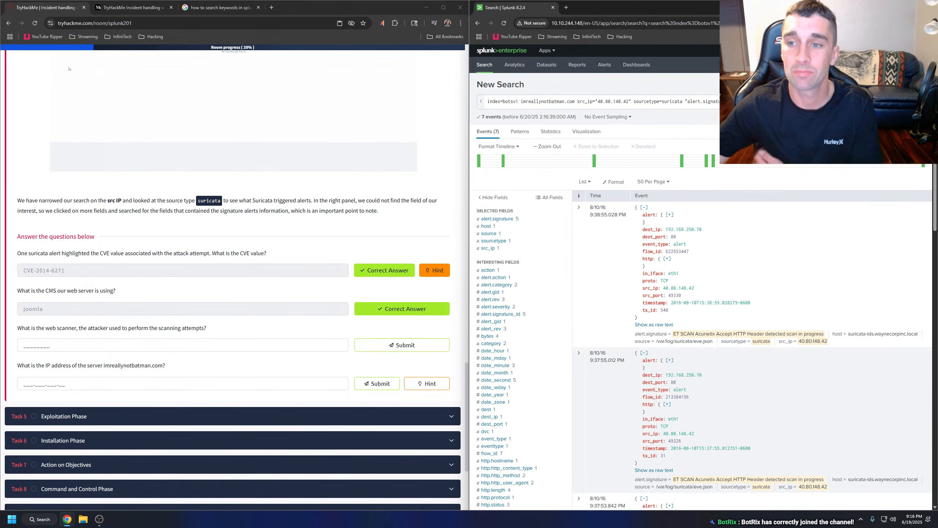
pyautogui.scroll(-4, 768, 183)
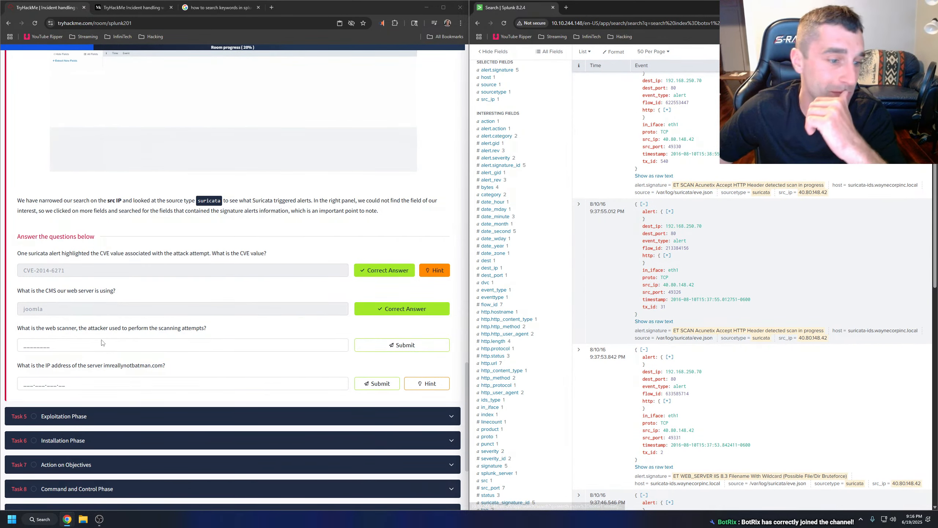
pyautogui.click(98, 346)
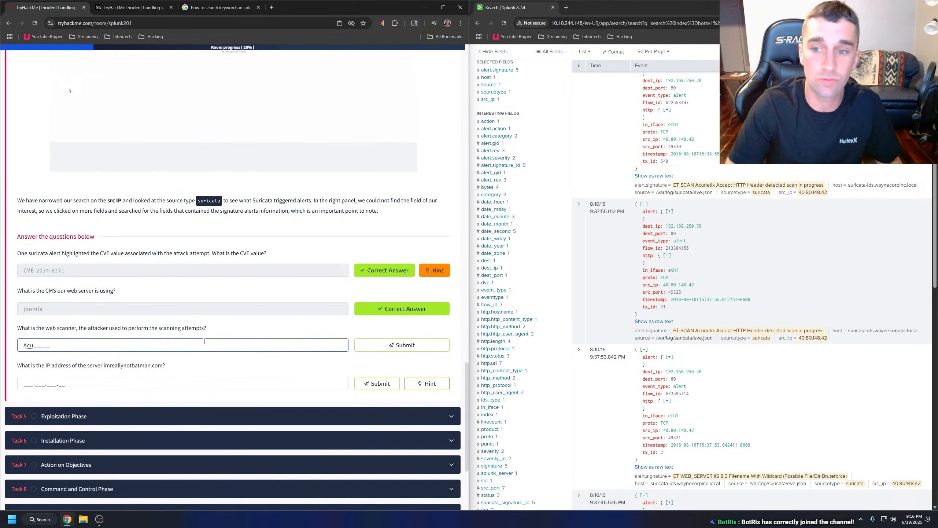
pyautogui.write('netix')
pyautogui.press('Return')
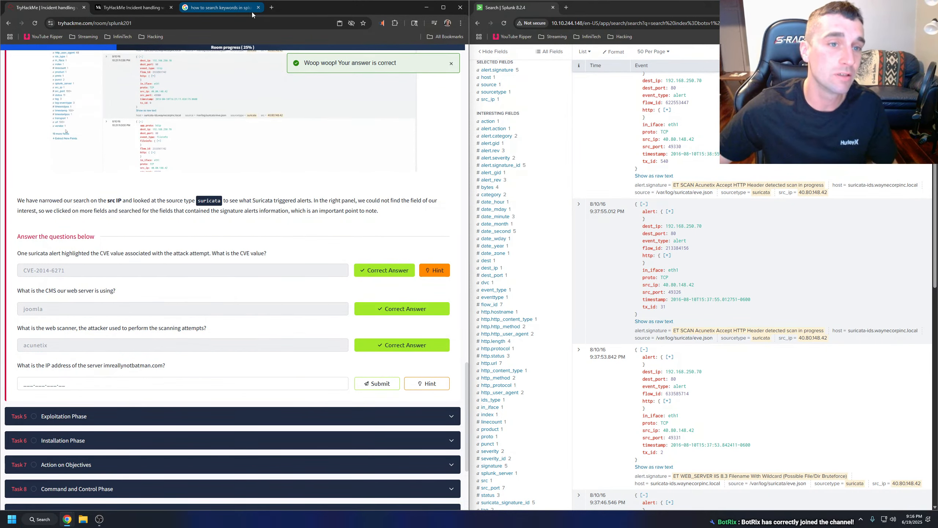
# Search Google for "what is acutenix" and open the results for the corrected spelling "acunetix".
pyautogui.click(240, 10)
pyautogui.click(215, 23)
pyautogui.write('wh')
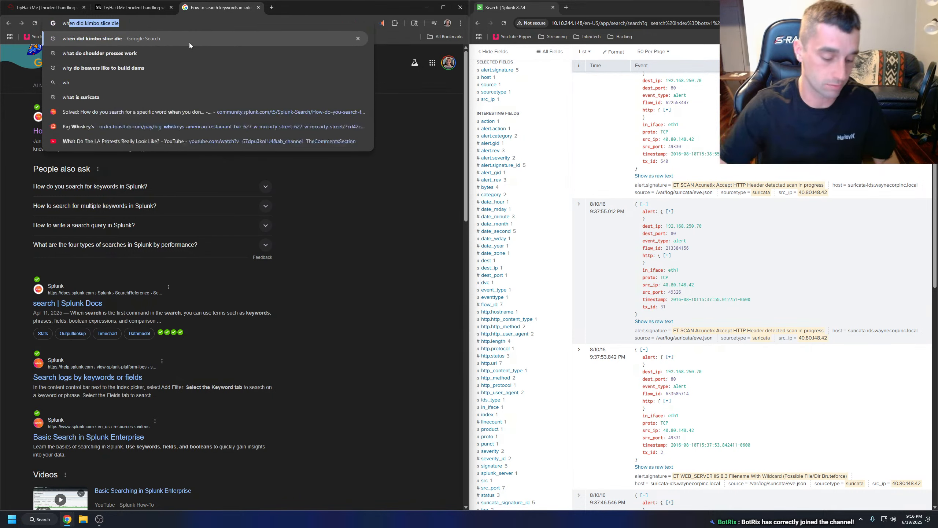
pyautogui.write('at is acutenix')
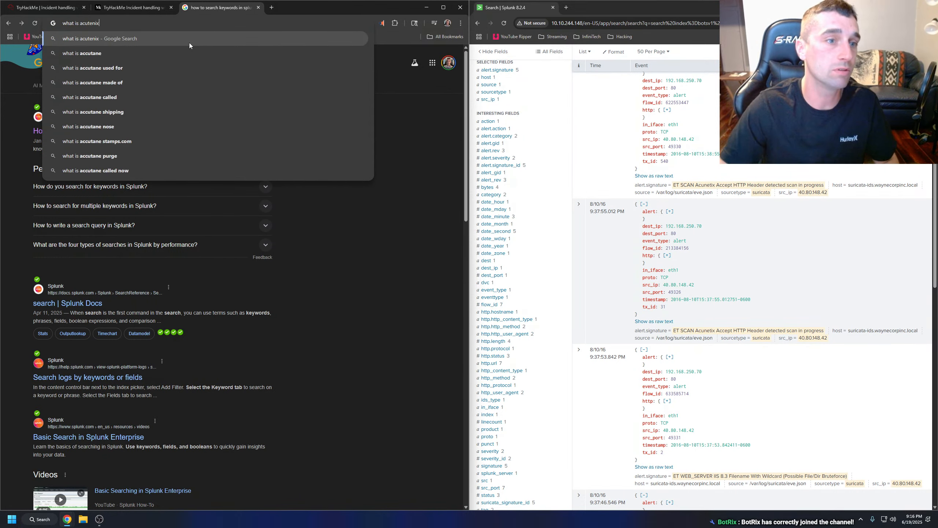
pyautogui.press('Return')
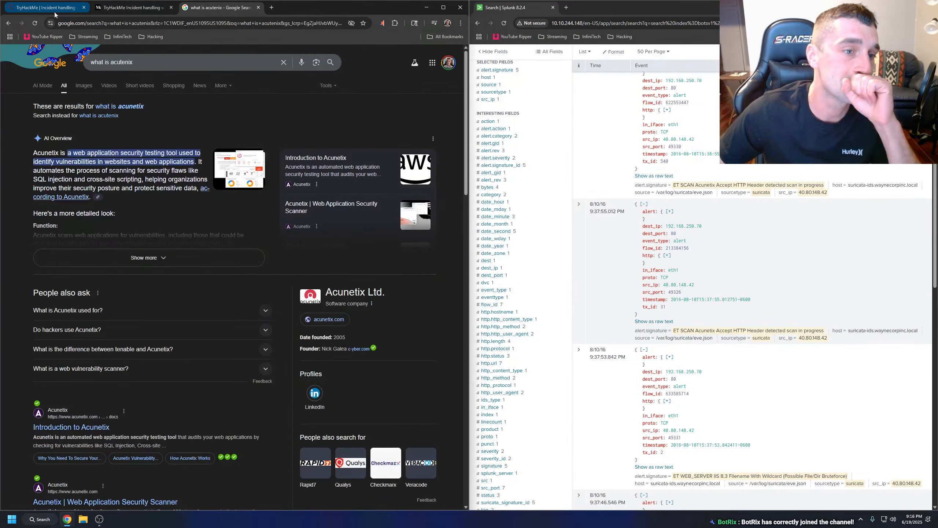
pyautogui.click(126, 105)
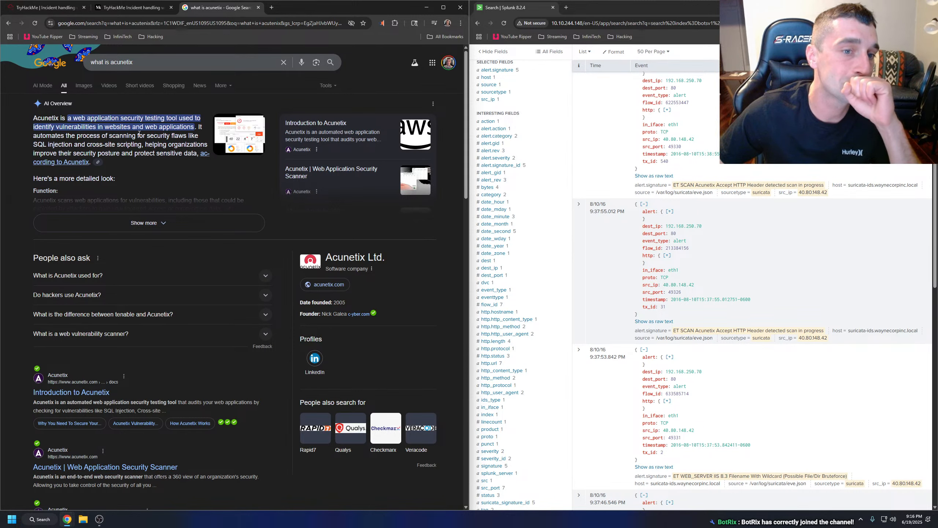
# Browse the Google image results for Acunetix and close the search tab.
pyautogui.click(83, 86)
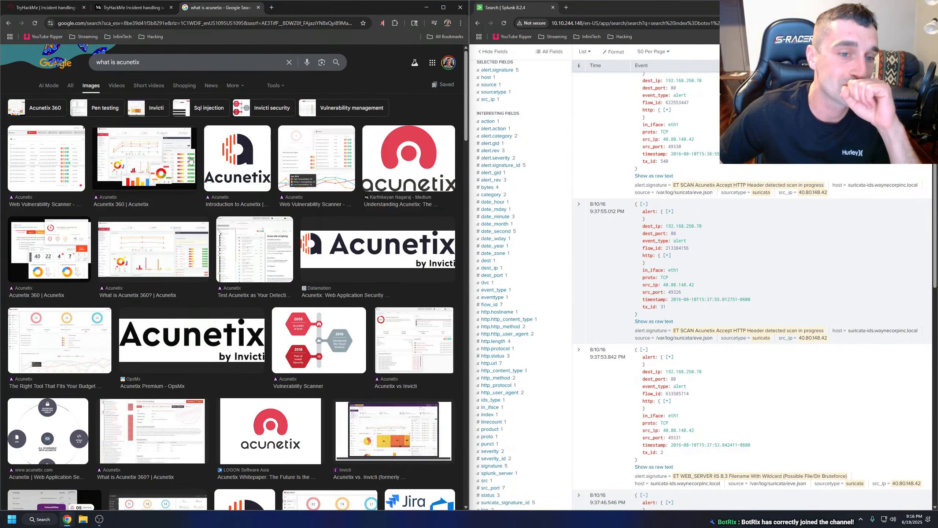
pyautogui.click(160, 157)
pyautogui.click(259, 7)
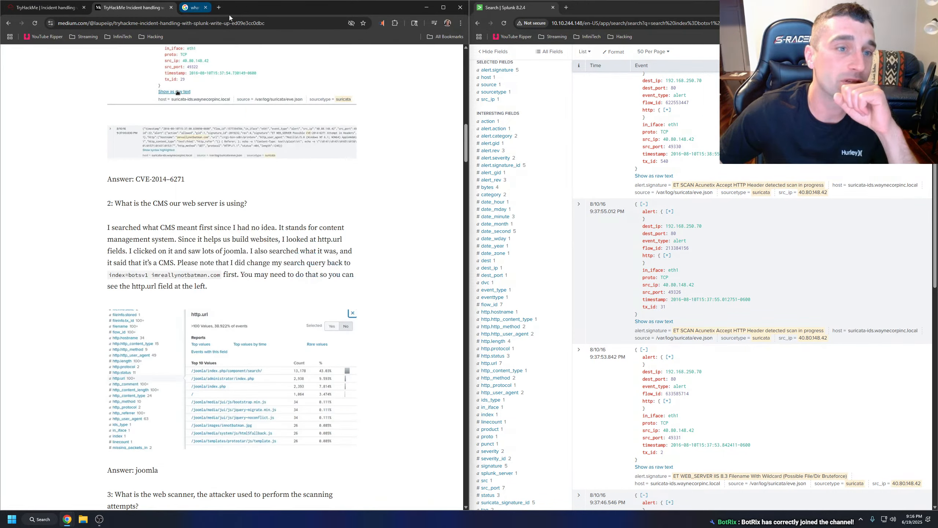
# Return to the remaining TryHackMe question and list the alert.signature values of the Splunk results.
pyautogui.click(51, 12)
pyautogui.scroll(-2, 119, 282)
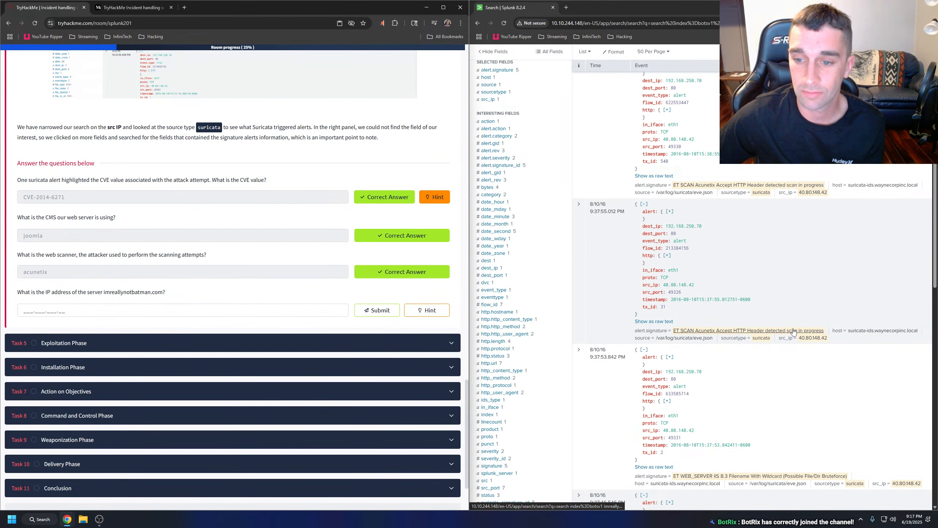
pyautogui.scroll(4, 775, 327)
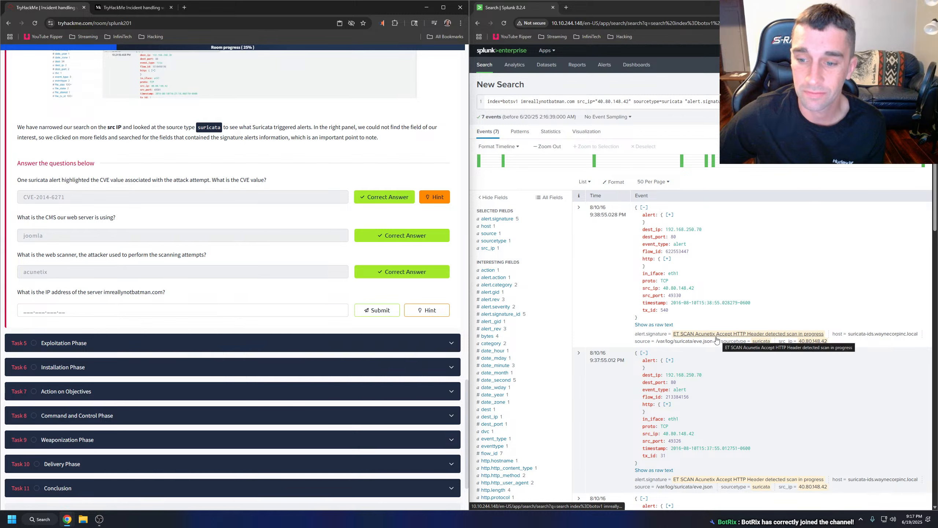
pyautogui.click(514, 222)
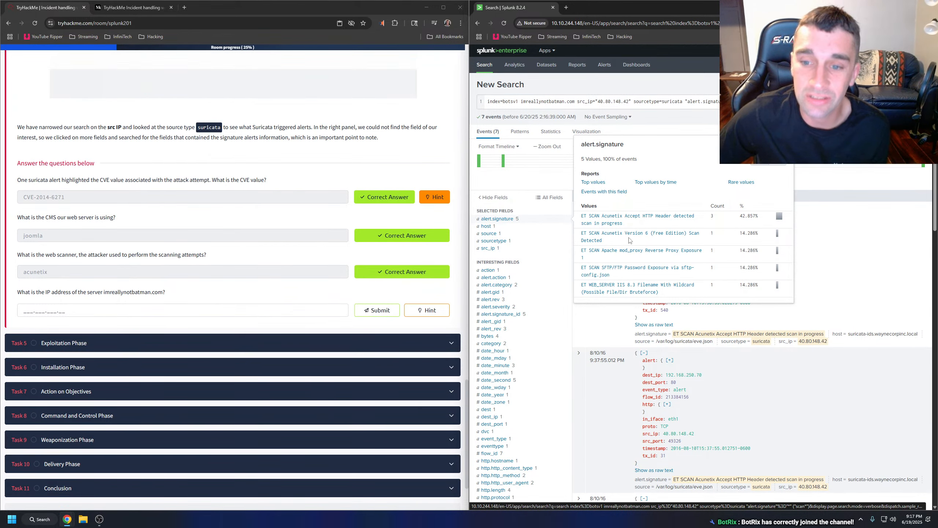
# Search Google for "acunetix" in a new tab, then view the official Acunetix site and its demo request page.
pyautogui.click(186, 8)
pyautogui.write('acunetix')
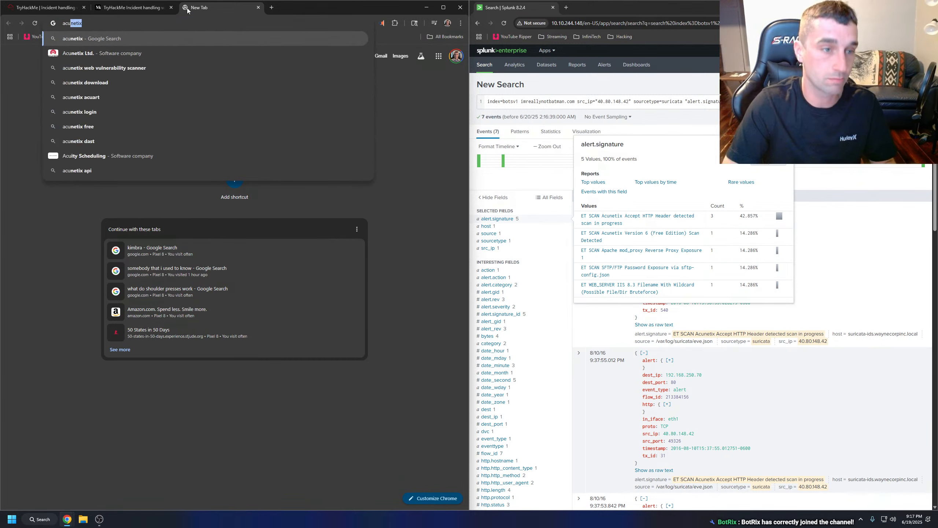
pyautogui.press('Return')
pyautogui.hotkey('alt', 'Left')
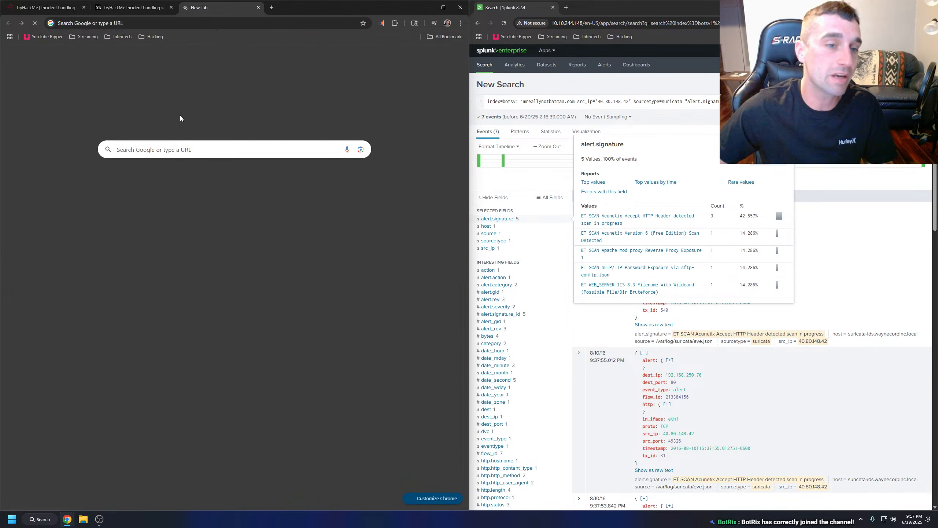
pyautogui.hotkey('alt', 'Right')
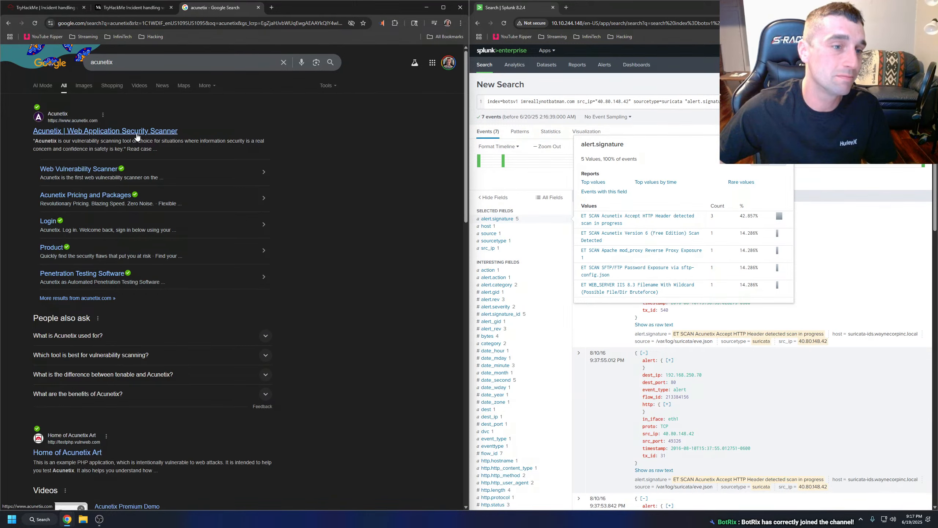
pyautogui.click(101, 132)
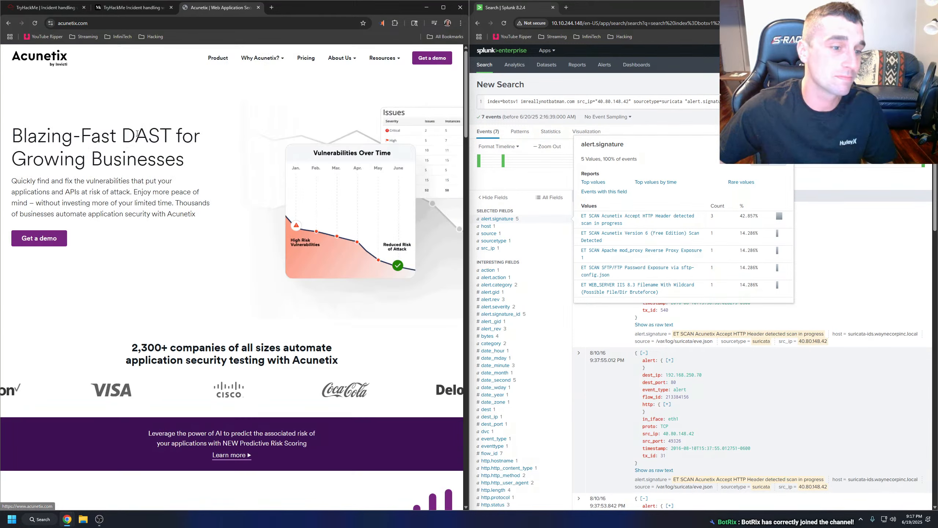
pyautogui.click(443, 58)
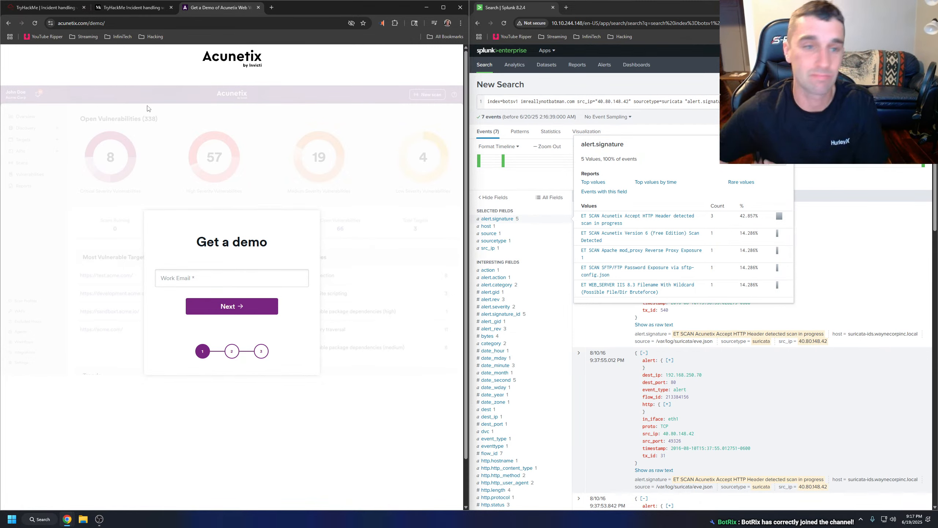
# Search Google for "acuentix scan", list the video results, and open "Using Acunetix to Add and Scan Vulnerability Targets".
pyautogui.click(157, 21)
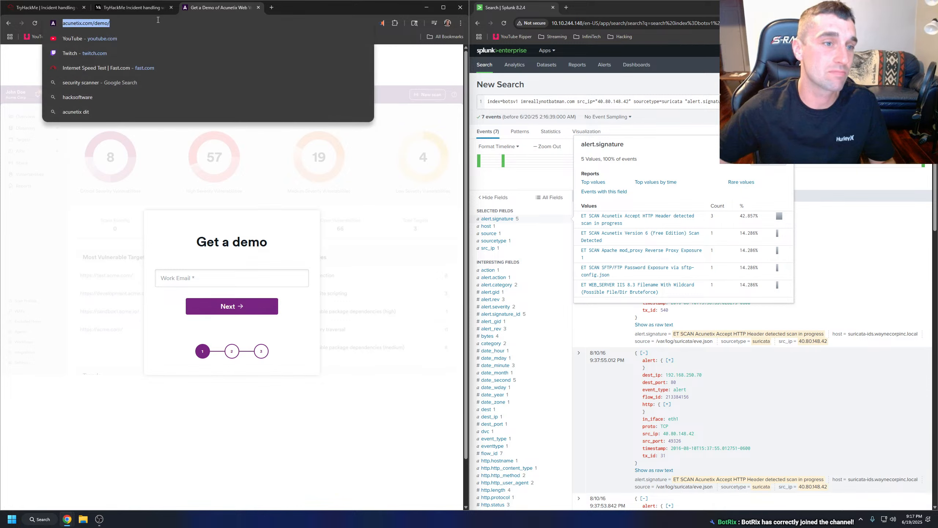
pyautogui.write('acuentix sca')
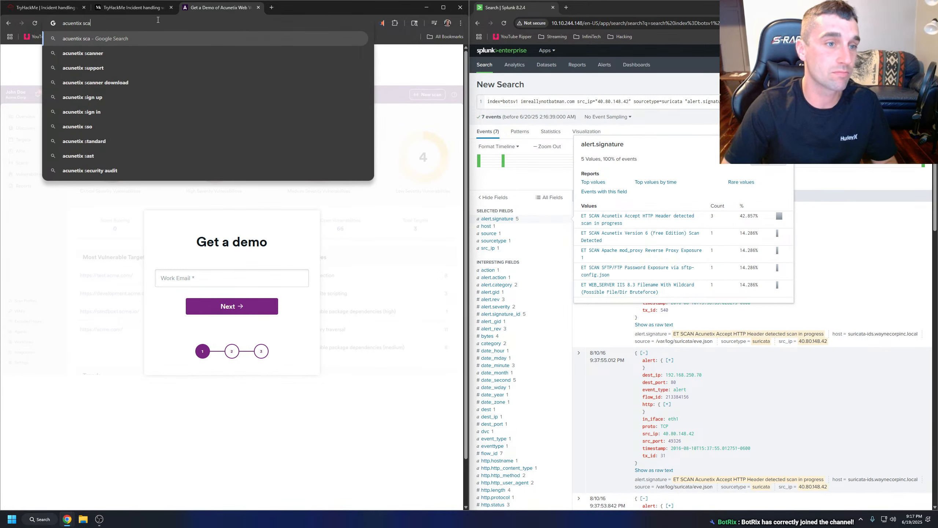
pyautogui.write('n')
pyautogui.press('Return')
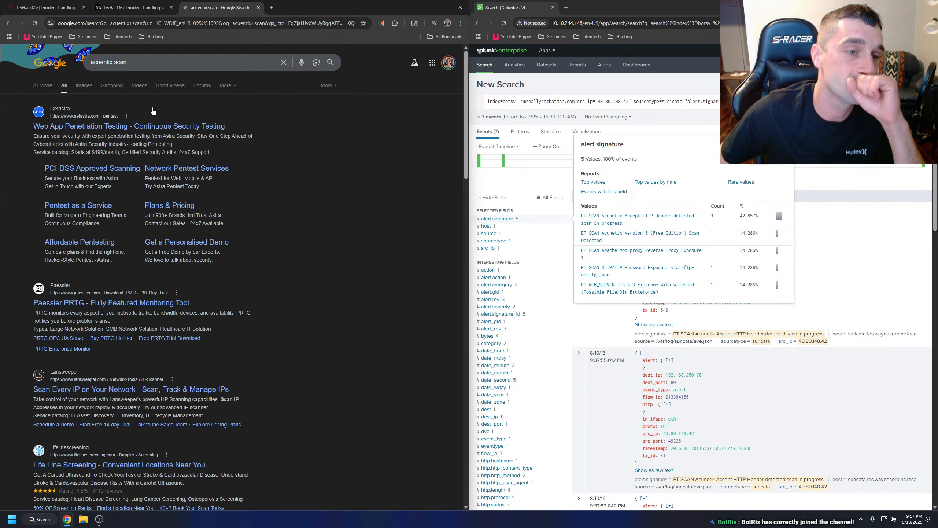
pyautogui.click(140, 85)
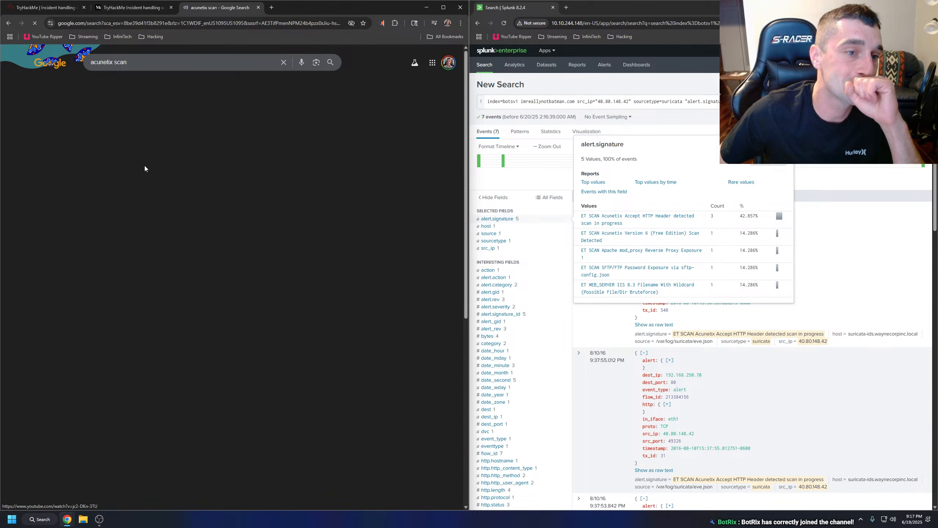
pyautogui.scroll(-4, 126, 240)
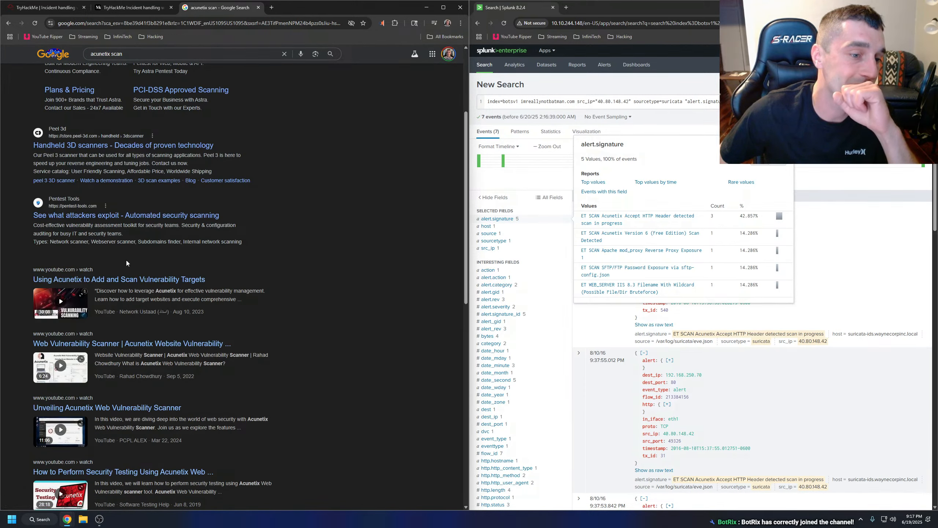
pyautogui.click(128, 280)
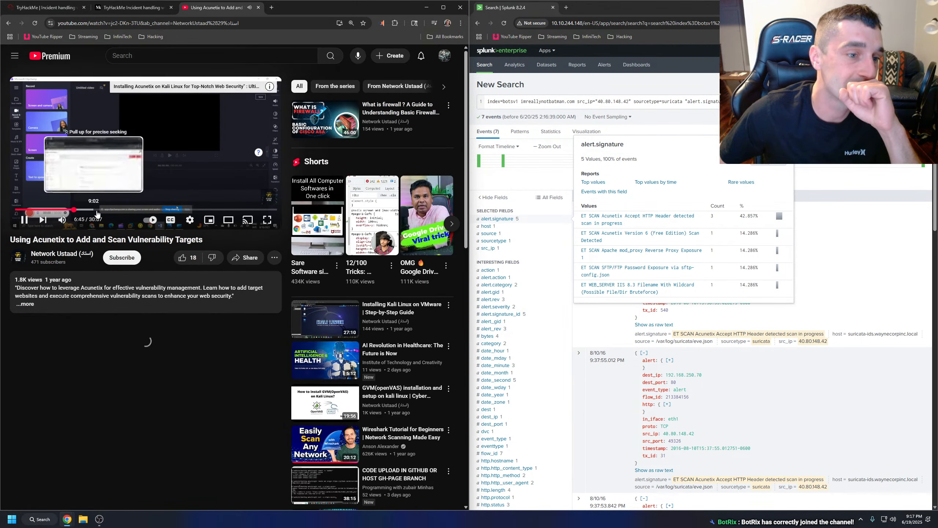
# Skim the Acunetix video at several points, close it, and return to the TryHackMe Task 4 questions.
pyautogui.click(100, 210)
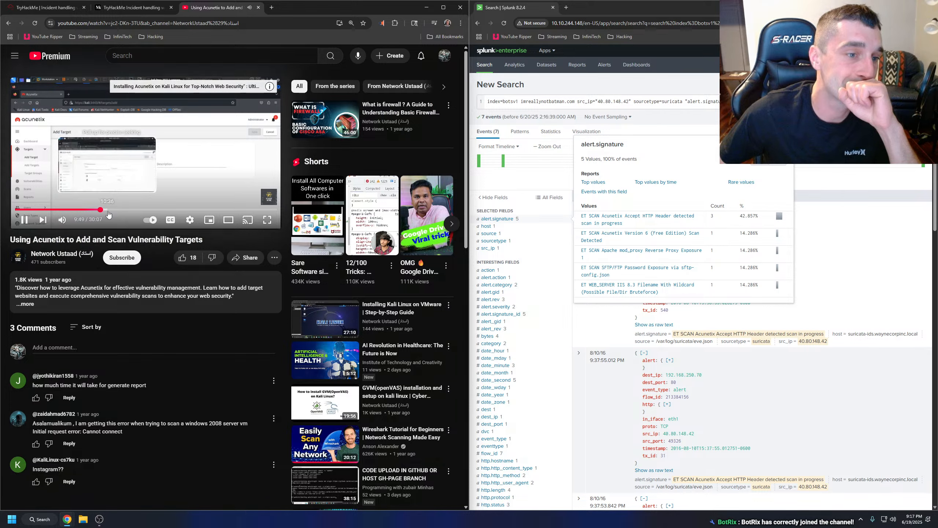
pyautogui.click(136, 210)
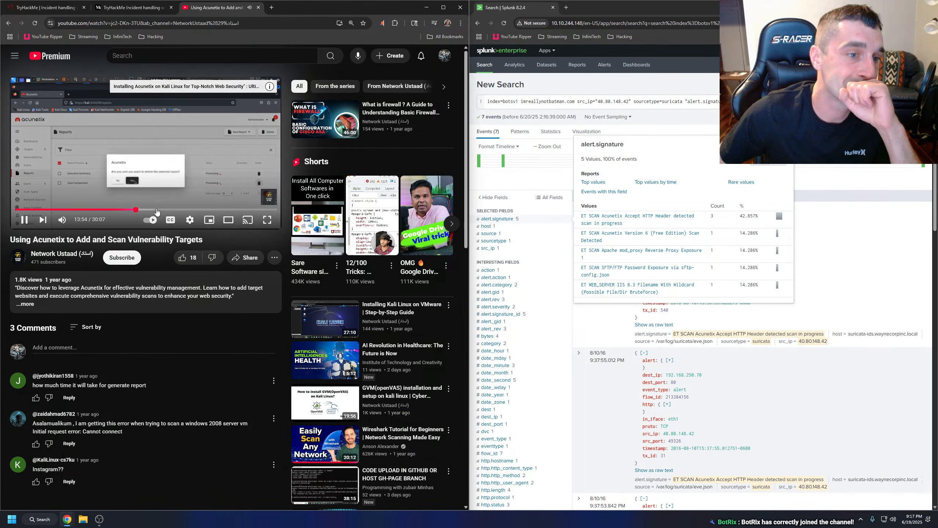
pyautogui.click(156, 210)
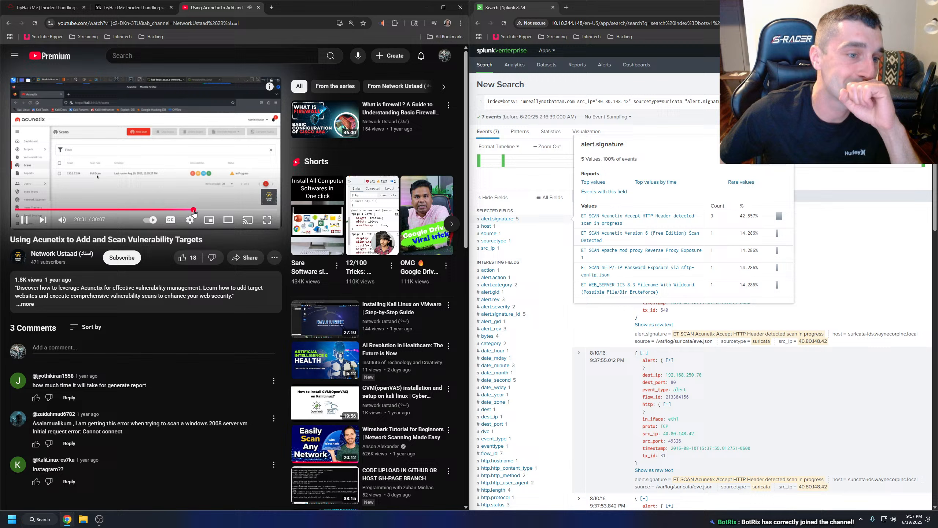
pyautogui.click(205, 211)
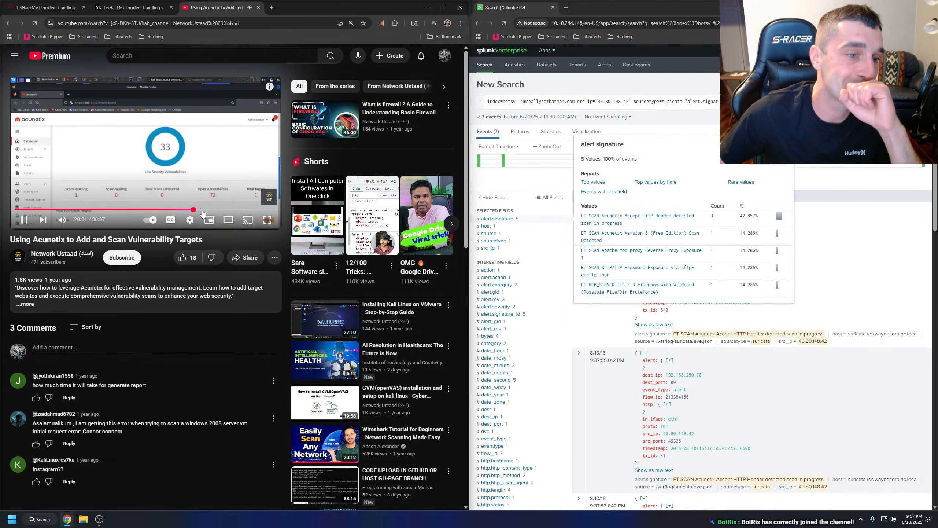
pyautogui.click(258, 8)
pyautogui.click(55, 7)
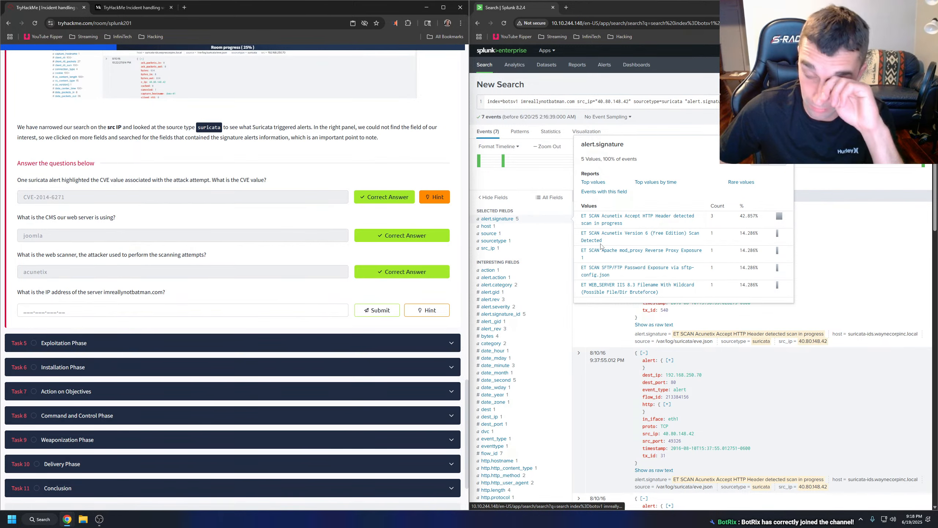
# Check the hint for the imreallynotbatman.com server IP question and dismiss the time filter popup in Splunk.
pyautogui.click(613, 317)
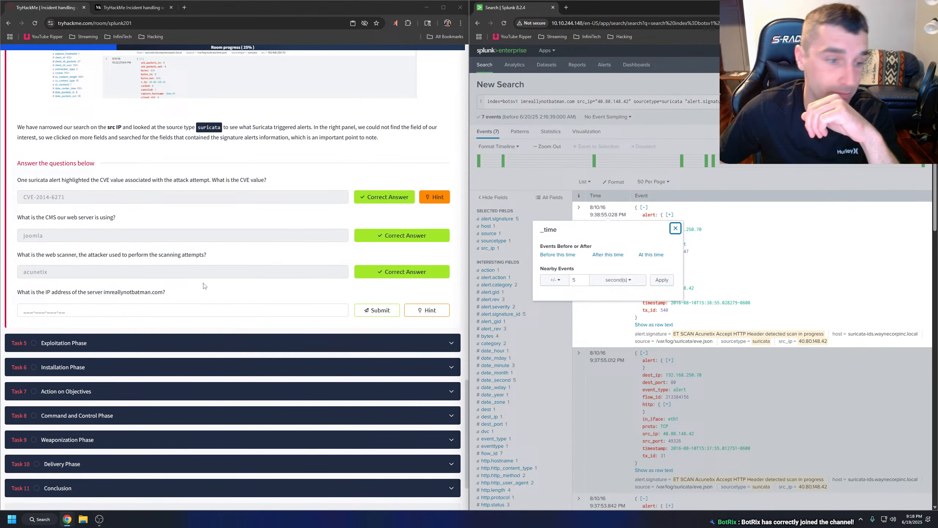
pyautogui.click(104, 311)
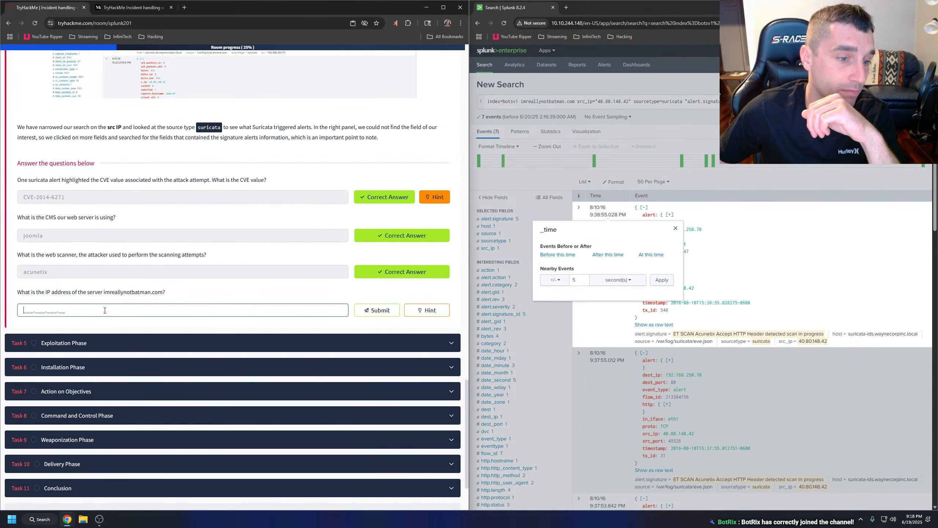
pyautogui.click(440, 310)
pyautogui.click(371, 274)
pyautogui.click(547, 123)
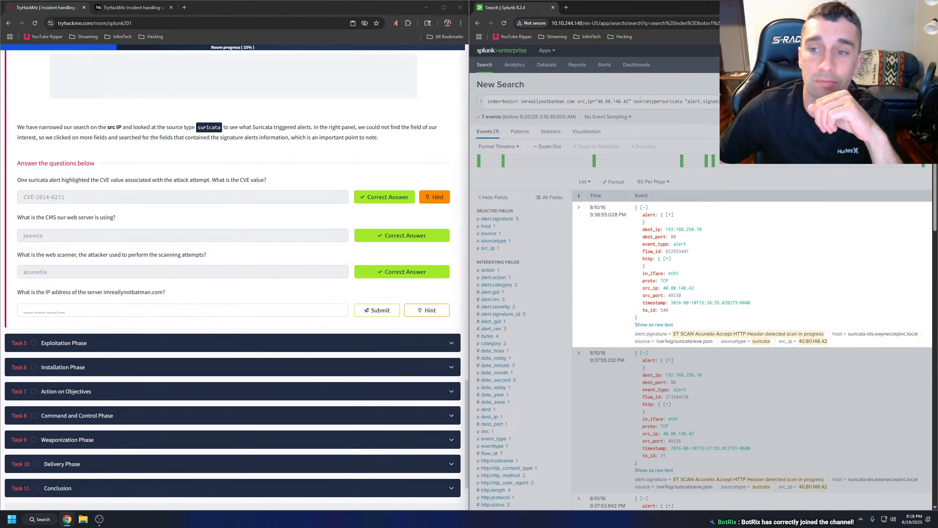
# Cut the Splunk query to index=botsv1 imreallynotbatman.com src_ip="40.80.148.42", run it, and reread the server IP question's hint.
pyautogui.moveTo(786, 103); pyautogui.dragTo(631, 104)
pyautogui.press('BackSpace')
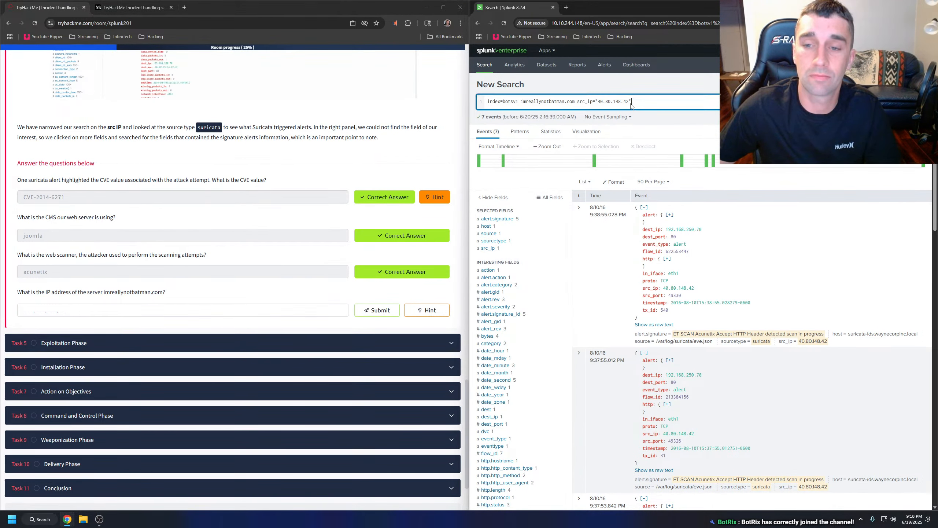
pyautogui.press('Return')
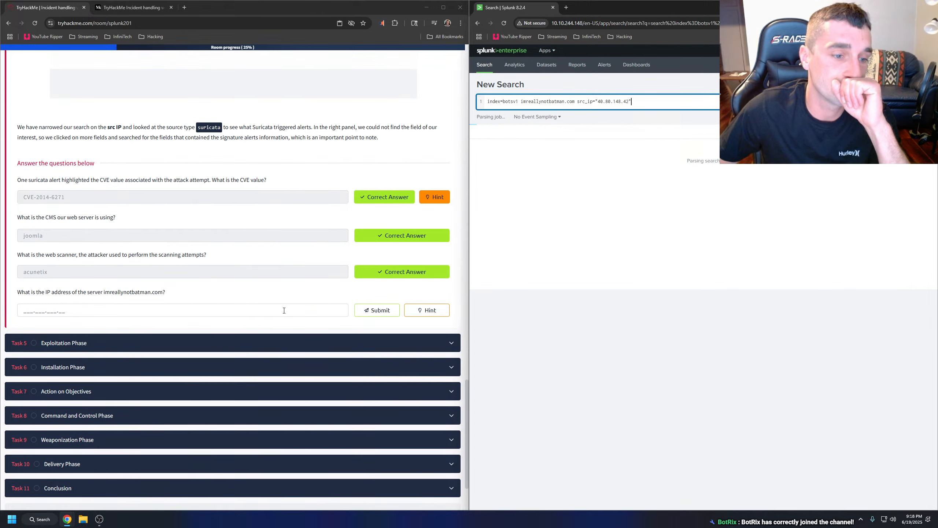
pyautogui.click(425, 310)
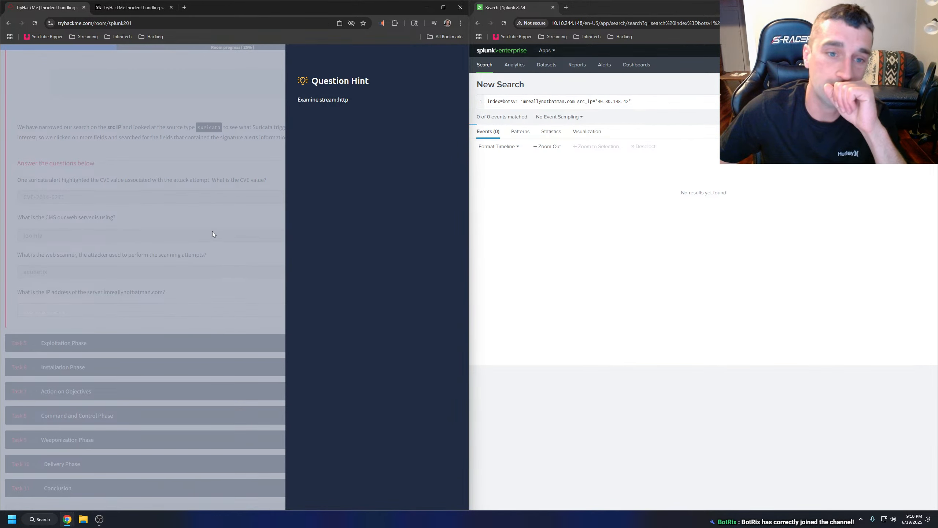
pyautogui.click(212, 244)
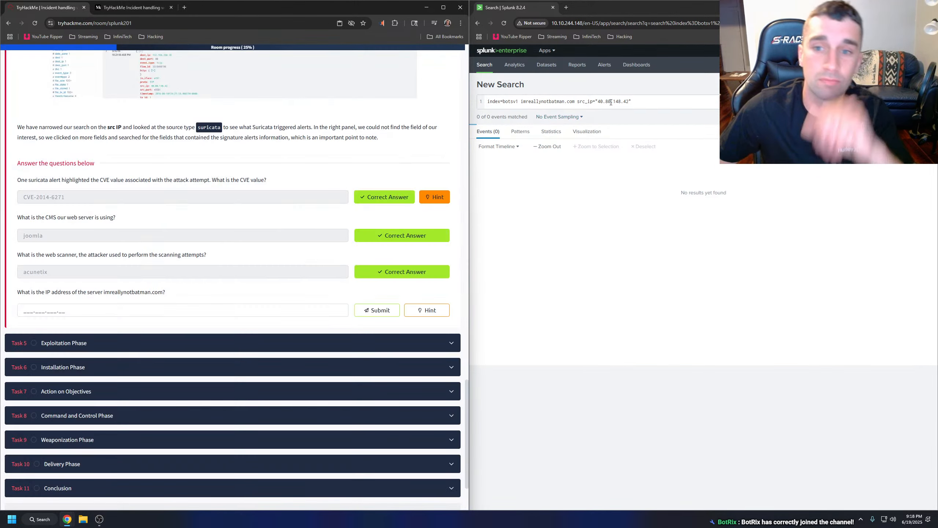
# Remove the src_ip filter from the Splunk query and run index=botsv1 imreallynotbatman.com.
pyautogui.click(643, 102)
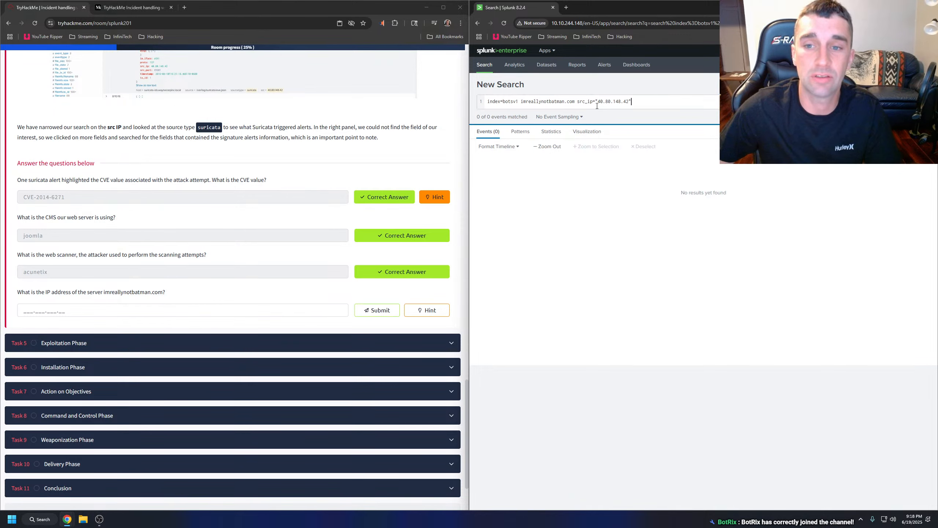
pyautogui.press('Return')
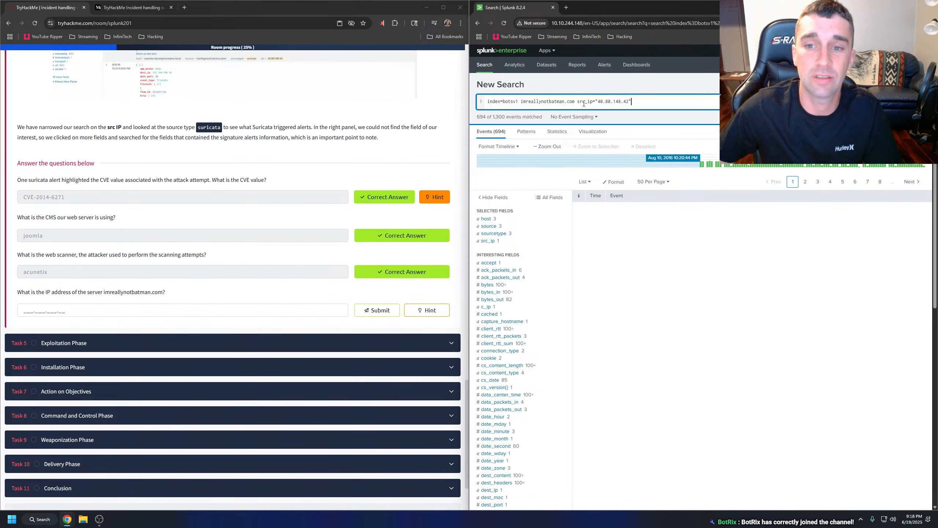
pyautogui.moveTo(632, 102); pyautogui.dragTo(575, 102)
pyautogui.press('BackSpace')
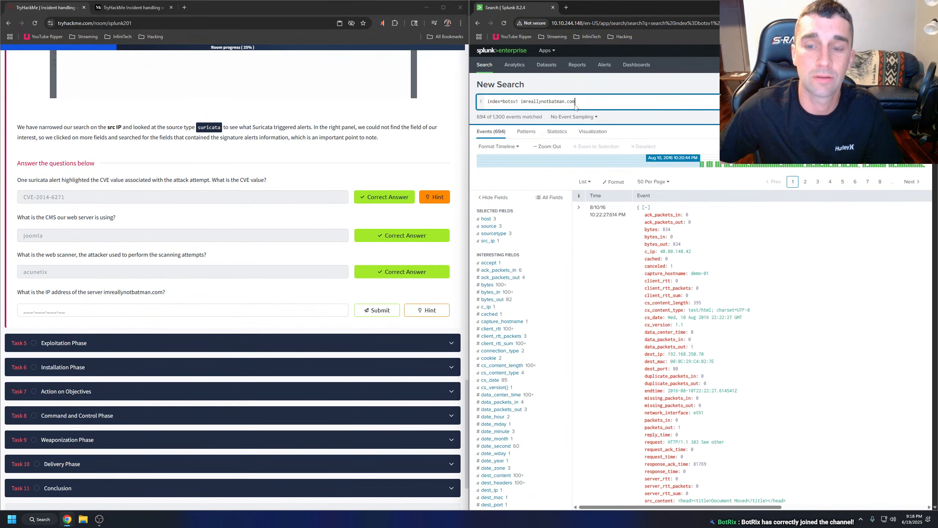
pyautogui.press('Return')
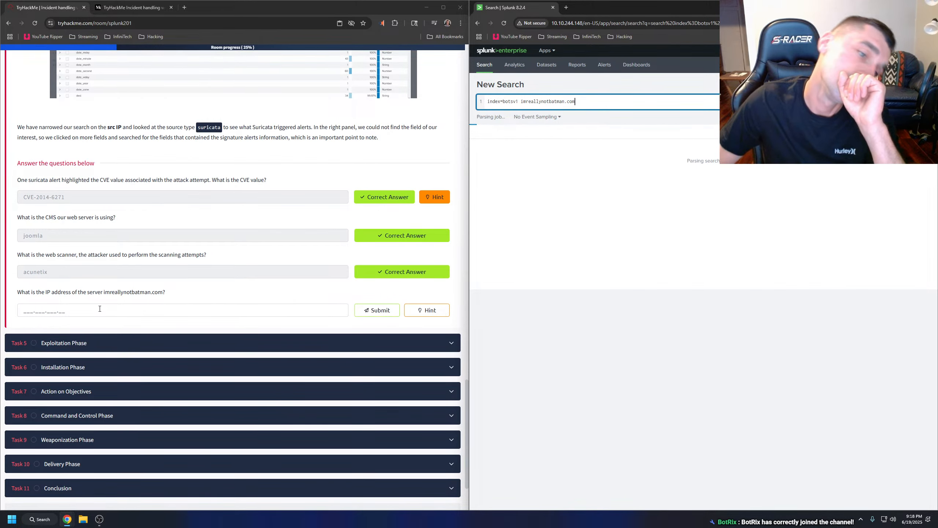
# Narrow the Splunk results to the stream:http sourcetype, consulting the hint for the server IP question.
pyautogui.click(416, 310)
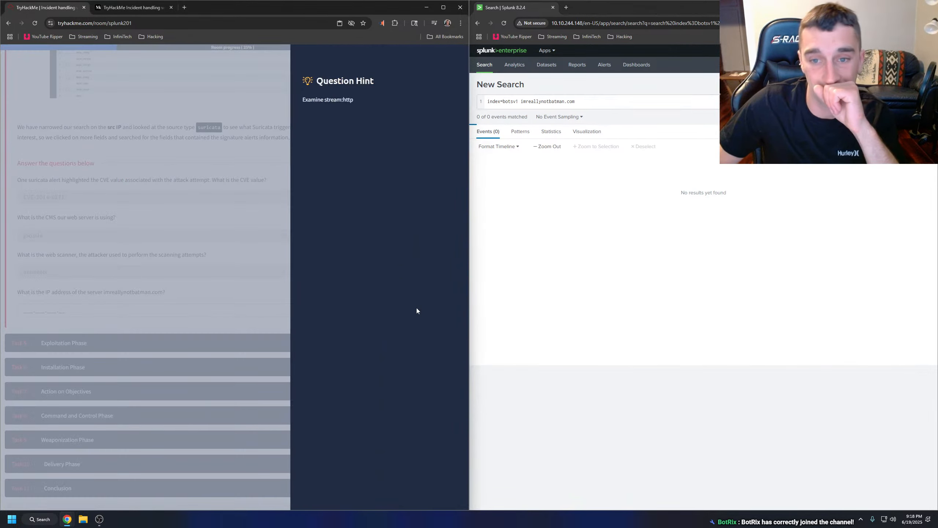
pyautogui.click(211, 295)
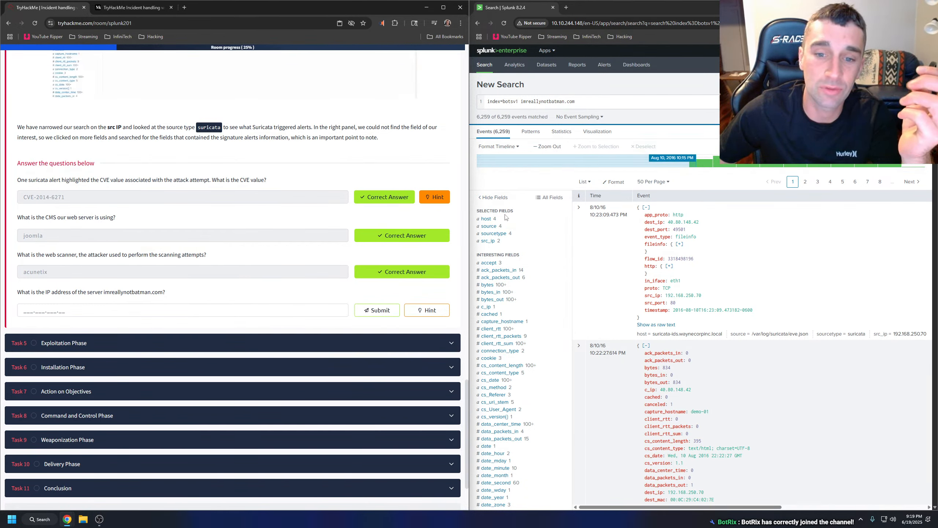
pyautogui.click(494, 233)
pyautogui.click(596, 253)
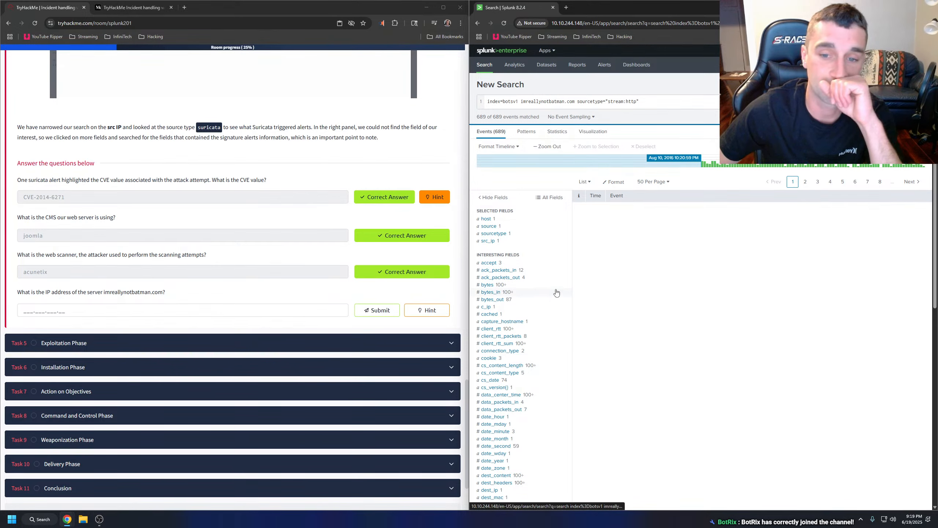
pyautogui.click(438, 310)
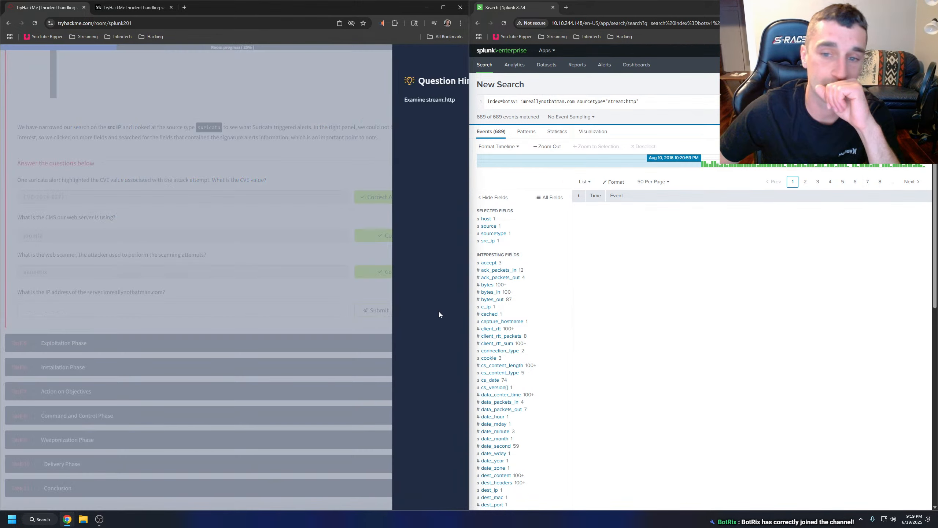
pyautogui.click(262, 270)
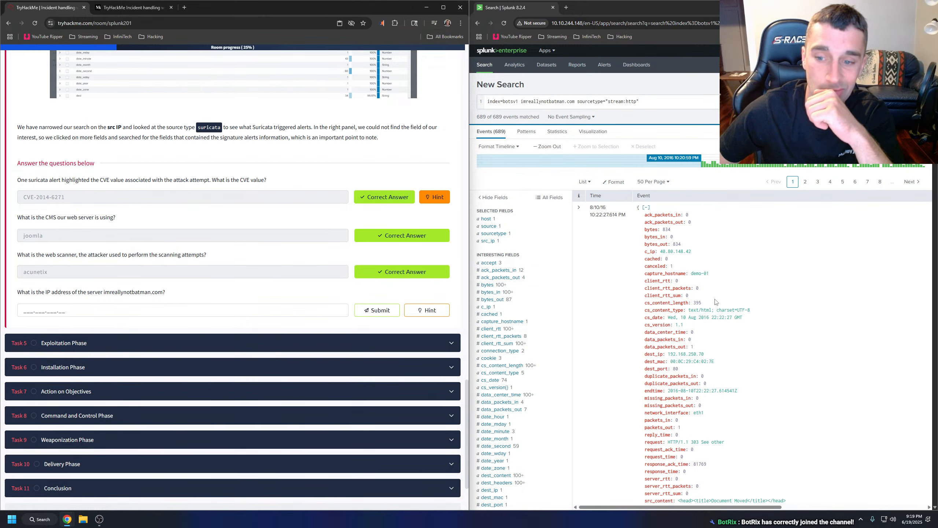
# Copy the first event's dest_ip, 192.168.250.70, and submit it on TryHackMe as the server's IP address.
pyautogui.scroll(-1, 745, 302)
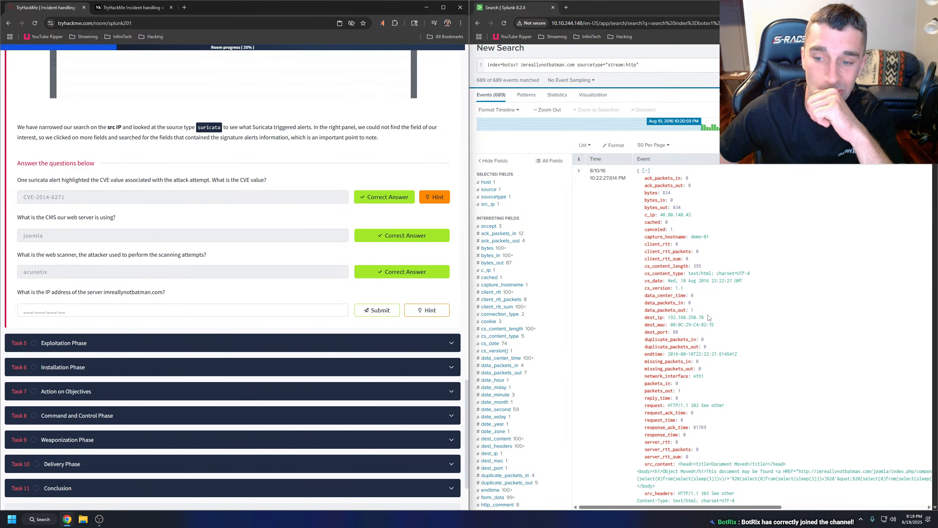
pyautogui.moveTo(708, 317); pyautogui.dragTo(668, 323)
pyautogui.hotkey('ctrl', 'c')
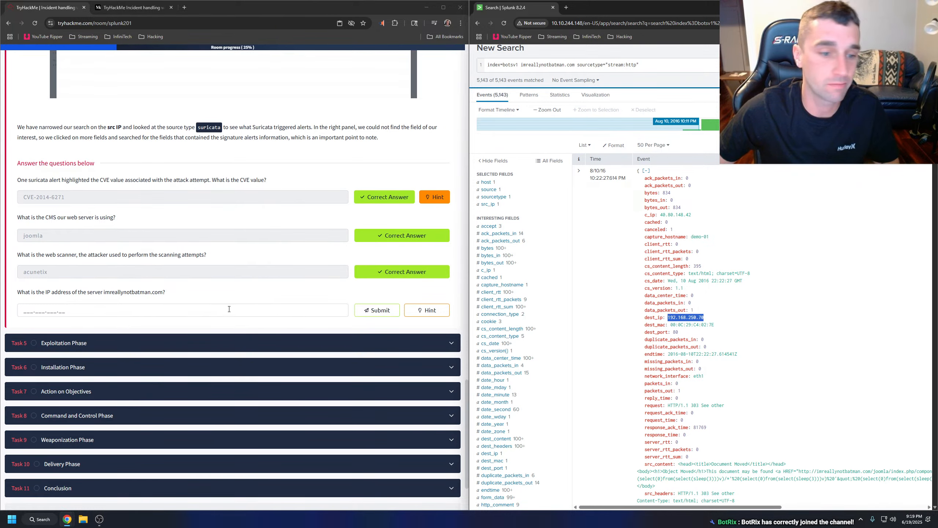
pyautogui.click(229, 309)
pyautogui.hotkey('ctrl', 'v')
pyautogui.press('Return')
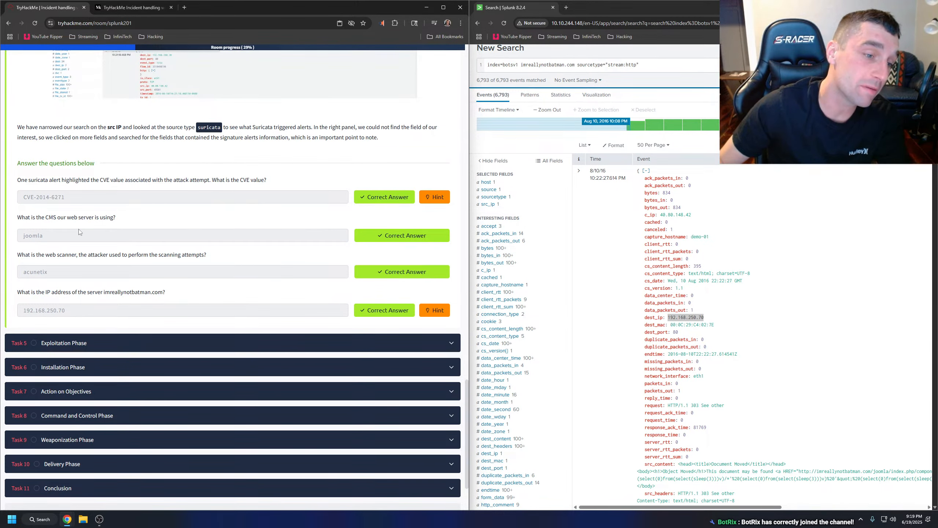
# Reread the web scanner question in Task 4 and compare it with the Medium write-up's explanations for the scanner and server IP.
pyautogui.moveTo(20, 255); pyautogui.dragTo(107, 270)
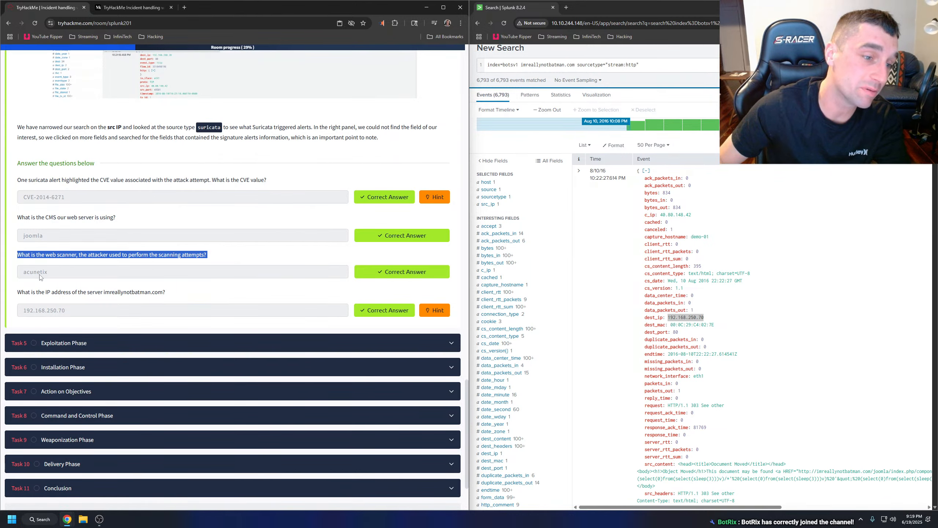
pyautogui.click(58, 264)
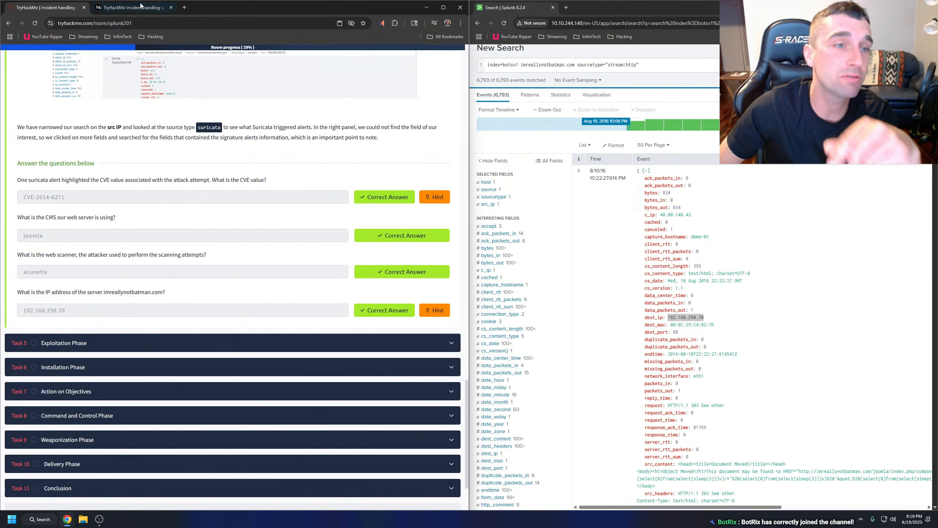
pyautogui.click(132, 7)
pyautogui.scroll(-3, 233, 211)
pyautogui.scroll(-10, 233, 211)
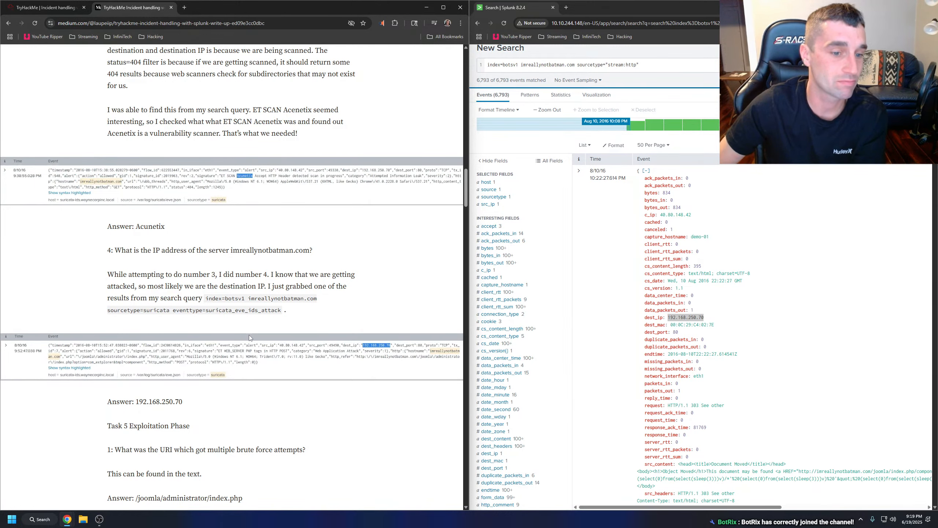
pyautogui.scroll(-3, 264, 320)
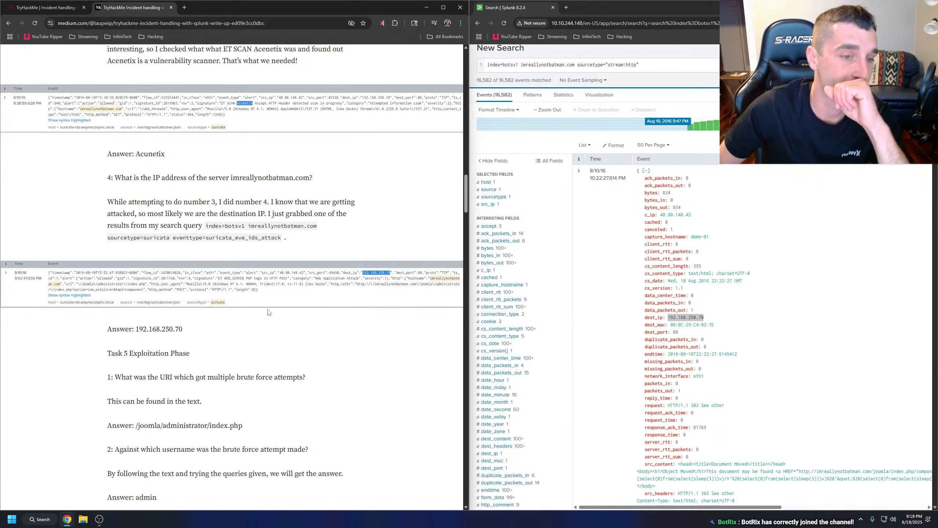
pyautogui.scroll(4, 268, 311)
pyautogui.scroll(4, 268, 312)
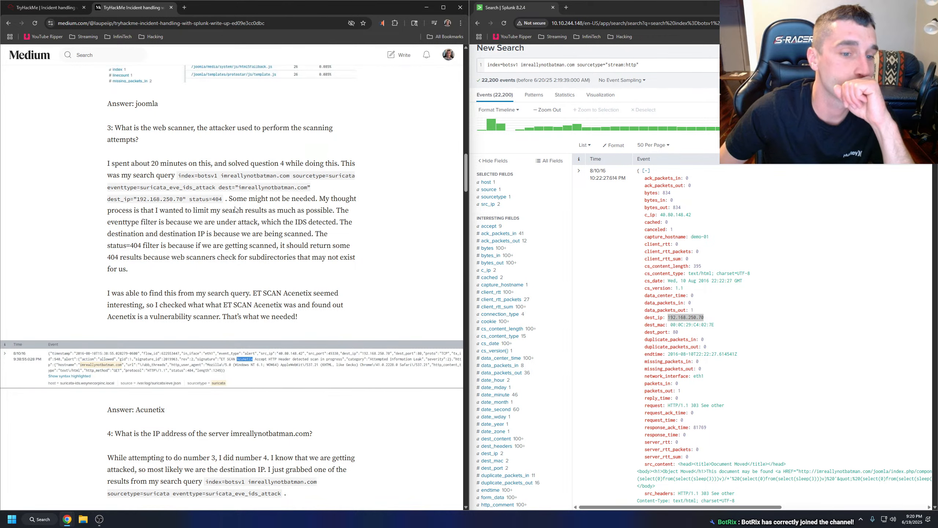
pyautogui.scroll(-1, 236, 208)
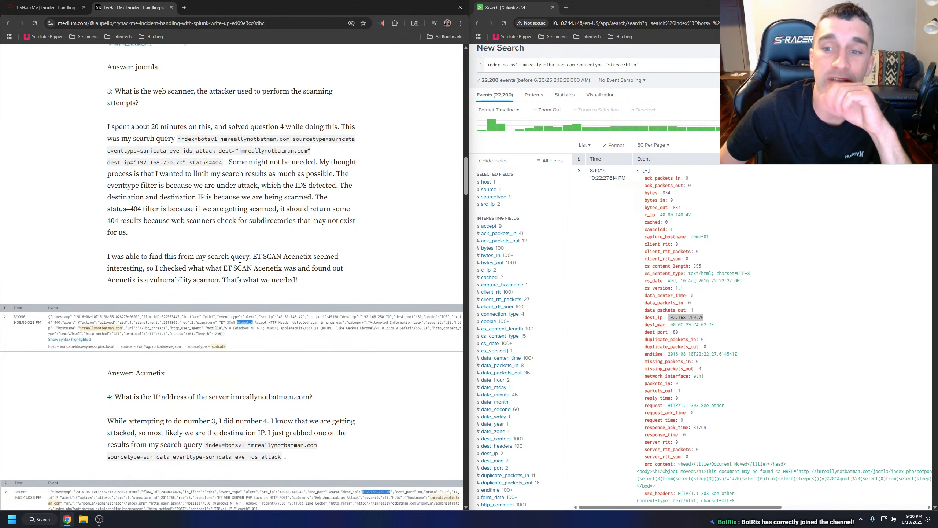
pyautogui.click(651, 69)
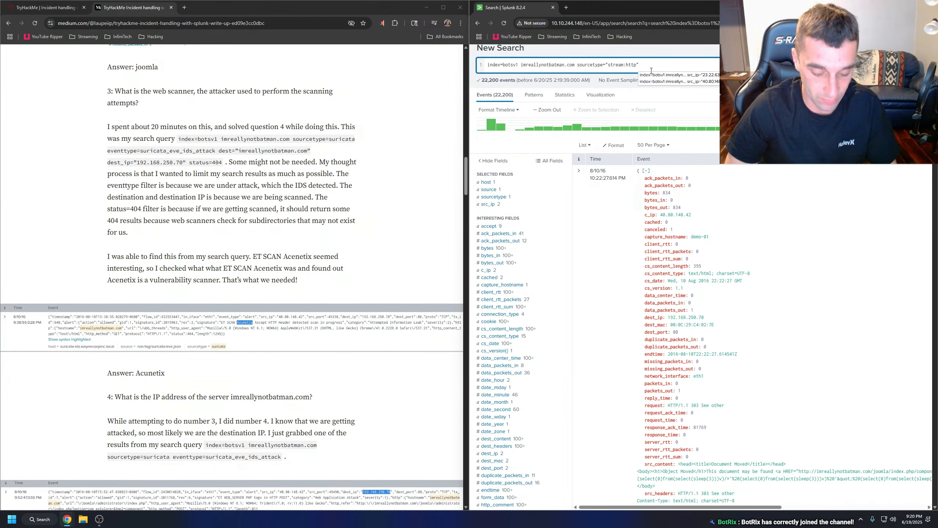
pyautogui.write('("sc')
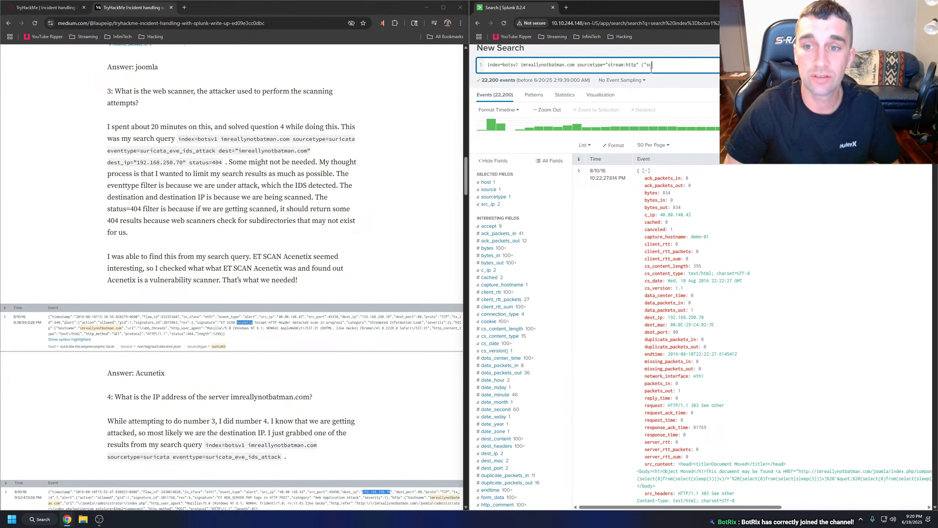
pyautogui.write('an*"')
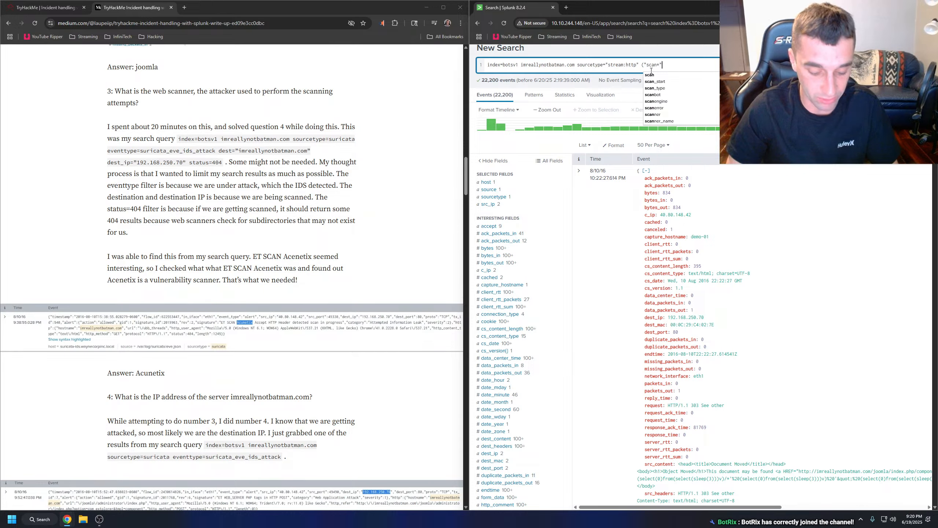
pyautogui.write(')')
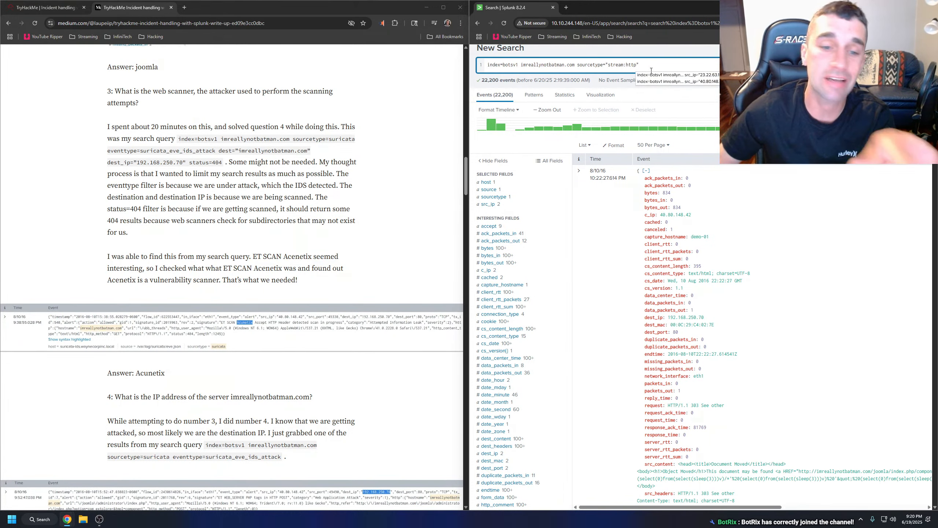
# Return to the TryHackMe room and expand Task 5, Exploitation Phase.
pyautogui.click(352, 157)
pyautogui.hotkey('ctrl', 'Tab')
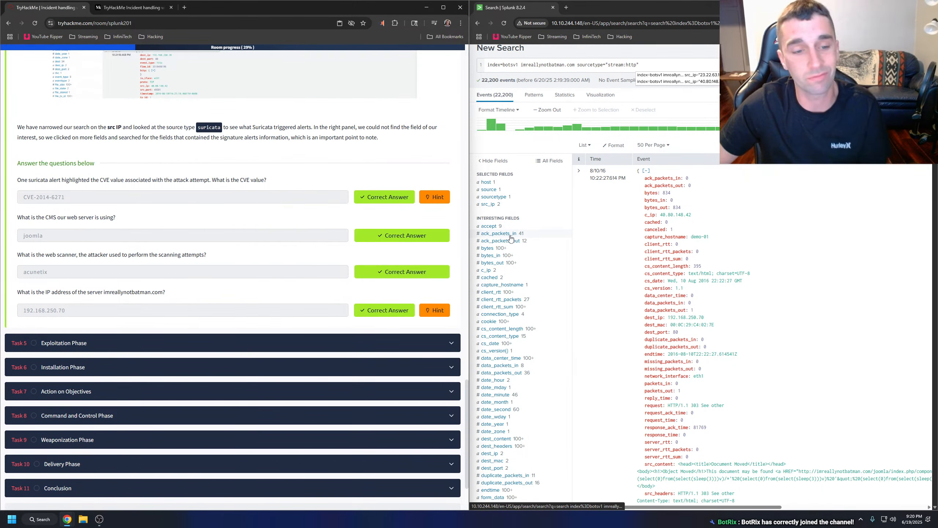
pyautogui.click(126, 344)
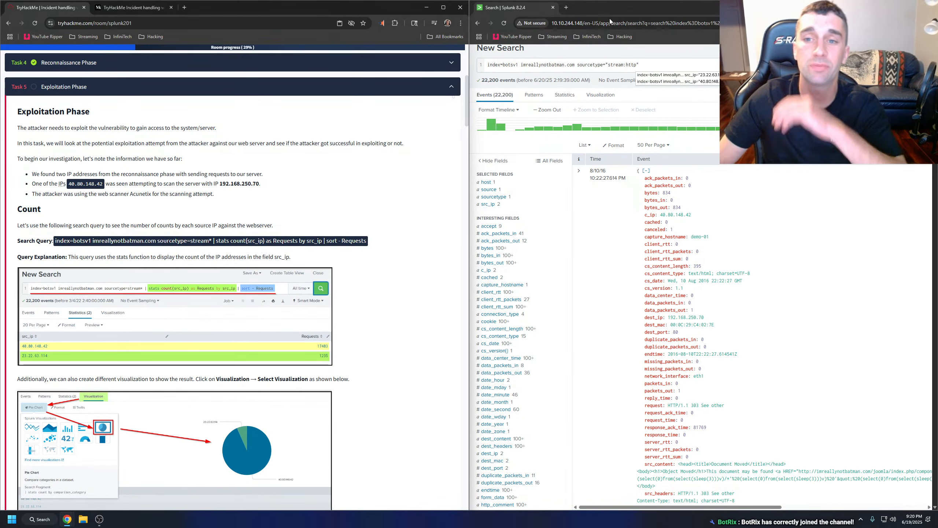
pyautogui.click(651, 62)
pyautogui.click(286, 181)
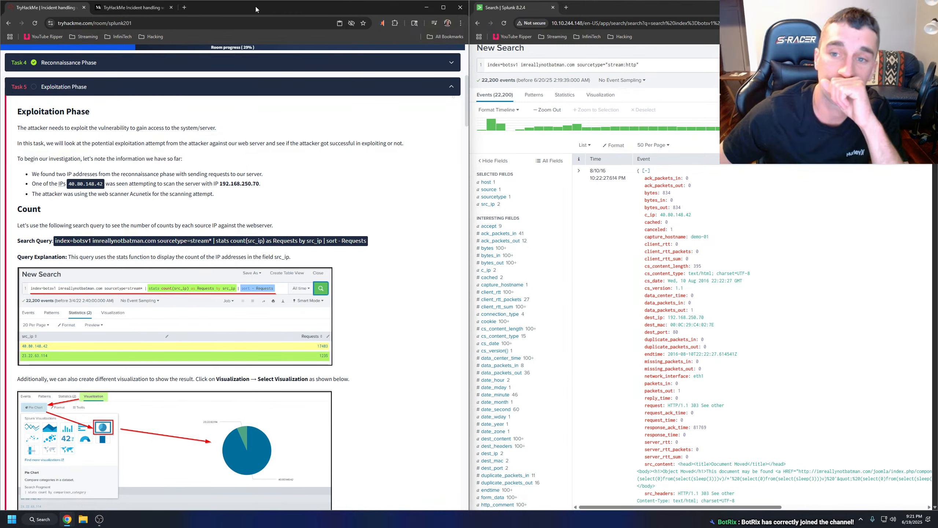
# Remove the stream:http sourcetype filter from the Splunk query and run index=botsv1 imreallynotbatman.com.
pyautogui.moveTo(654, 69); pyautogui.dragTo(575, 65)
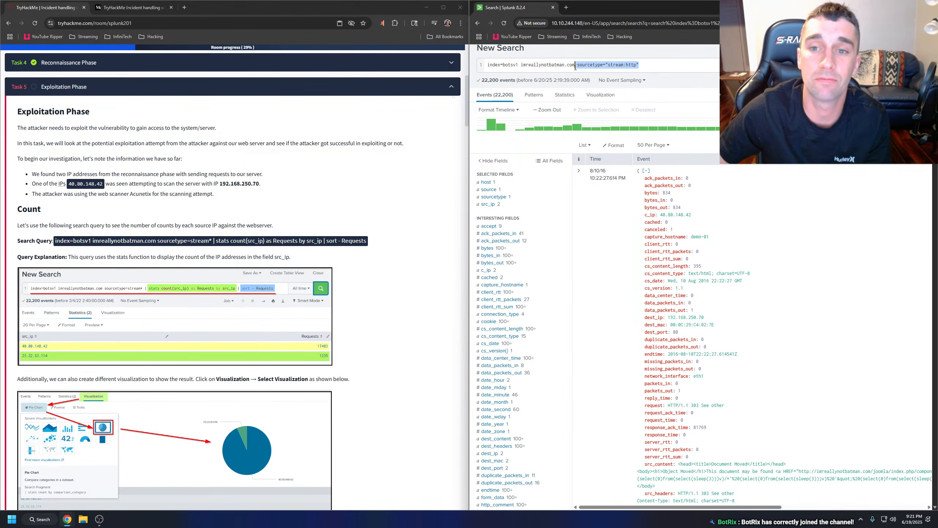
pyautogui.press('BackSpace')
pyautogui.press('Return')
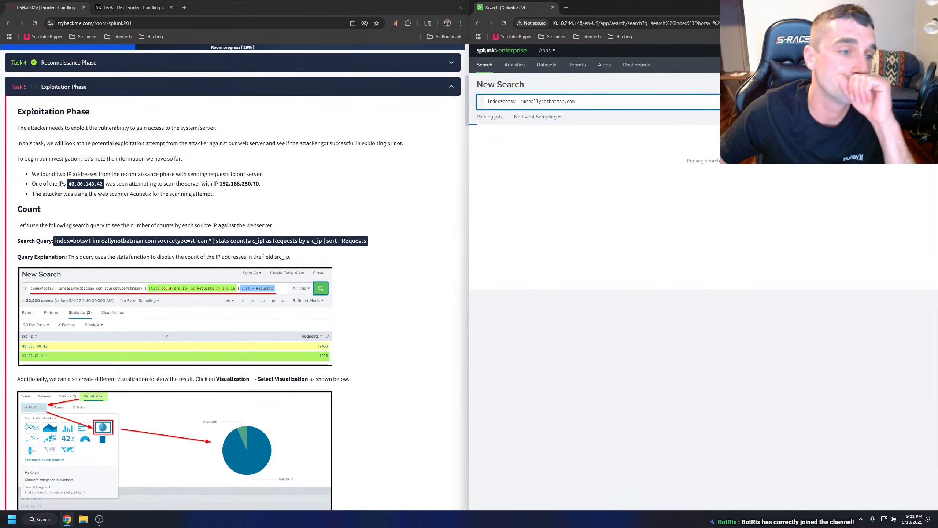
# Have Task 5's text read aloud from the Exploitation Phase heading through the Count query explanation, collapsing and reopening the task.
pyautogui.moveTo(16, 110); pyautogui.dragTo(325, 254)
pyautogui.rightClick(269, 253)
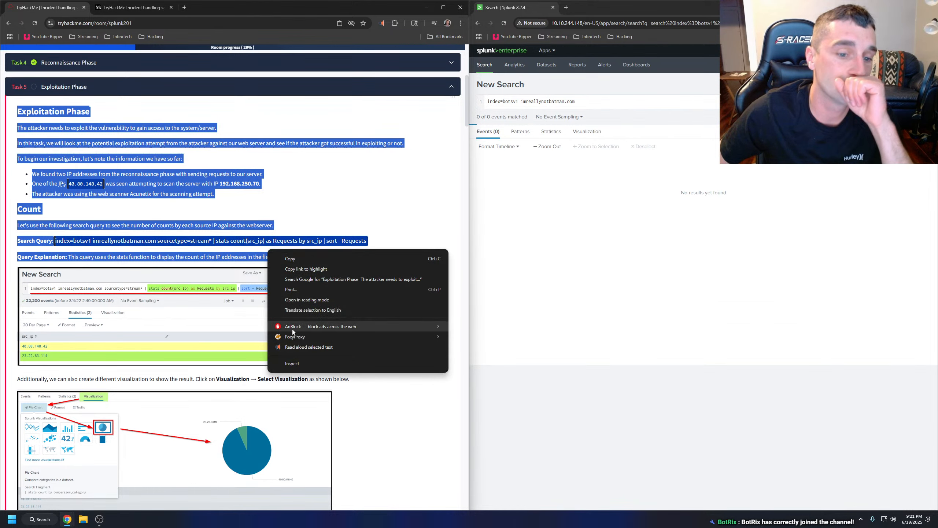
pyautogui.click(300, 347)
pyautogui.click(309, 203)
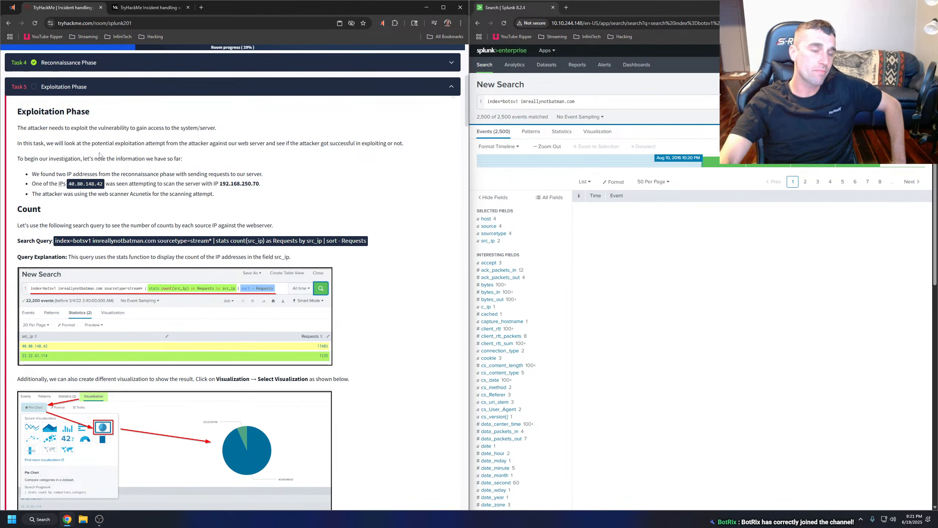
pyautogui.click(84, 86)
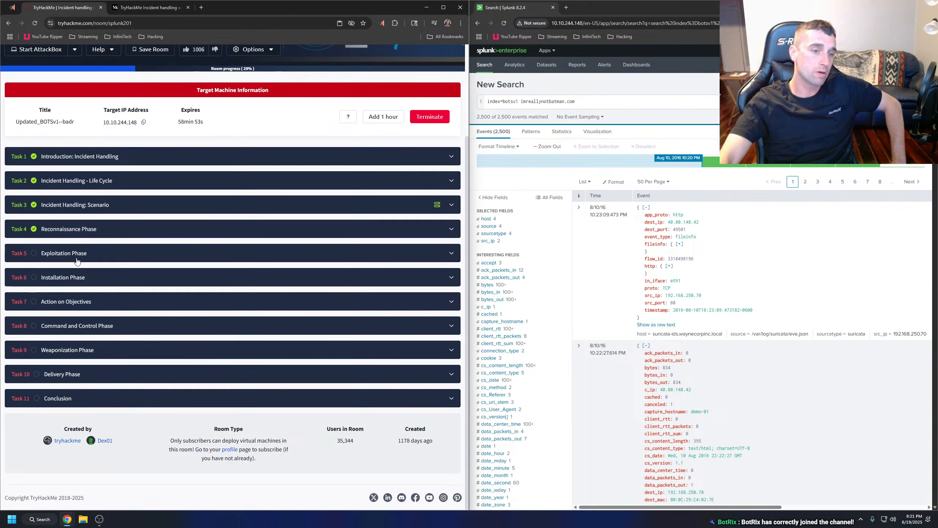
pyautogui.click(78, 255)
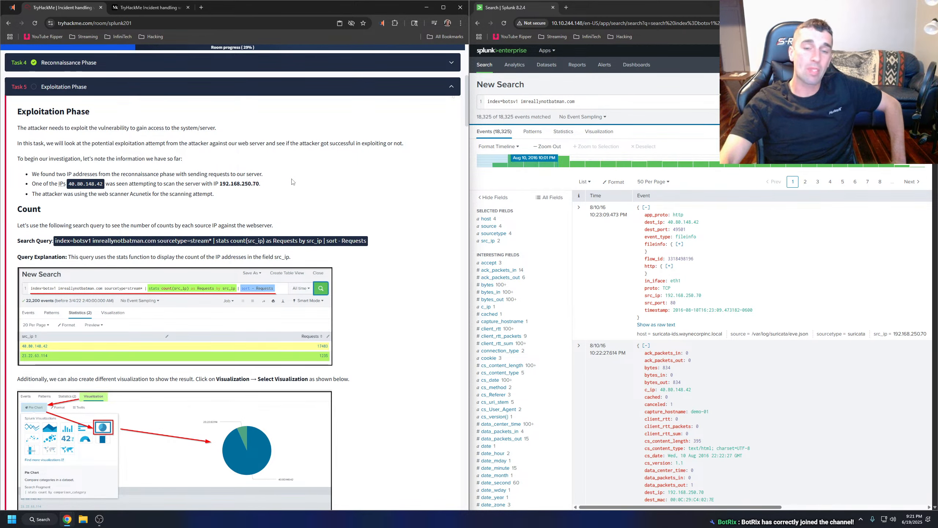
pyautogui.click(382, 23)
pyautogui.click(287, 44)
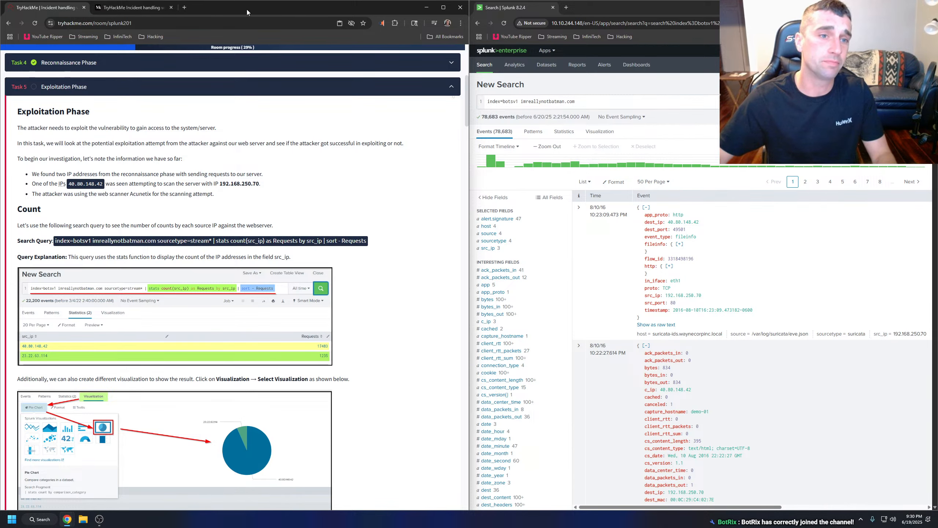
# Search Google for "what is juneteenth" in a new tab and read the overview and dictionary definition.
pyautogui.click(184, 8)
pyautogui.write('what is juneteenth')
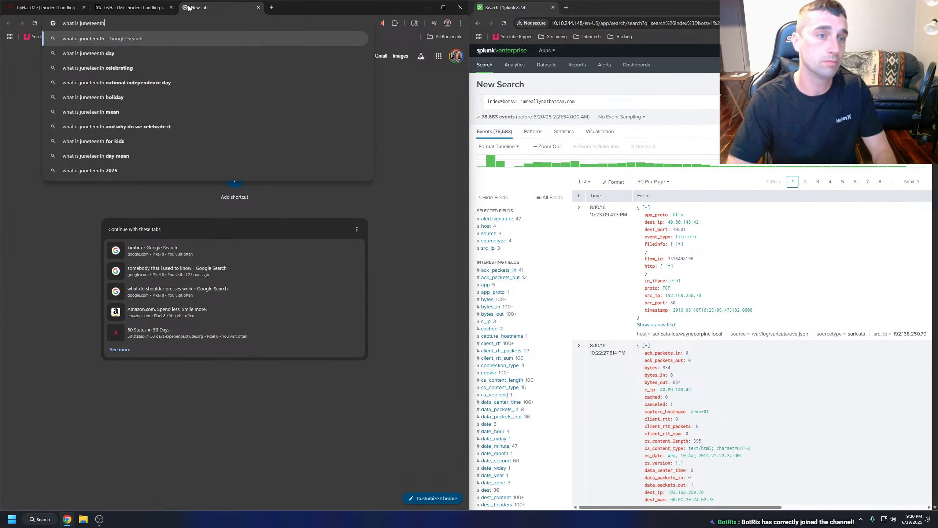
pyautogui.press('Return')
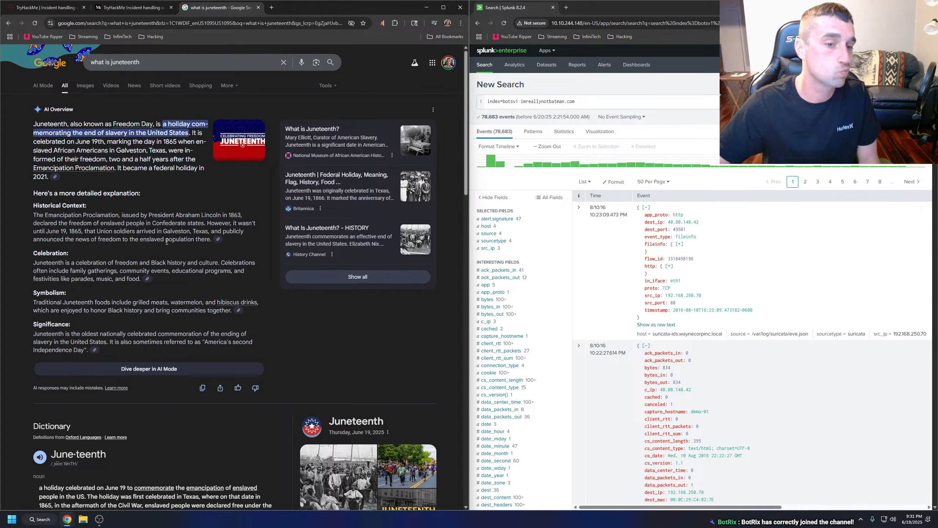
pyautogui.scroll(-1, 167, 241)
pyautogui.scroll(-3, 166, 241)
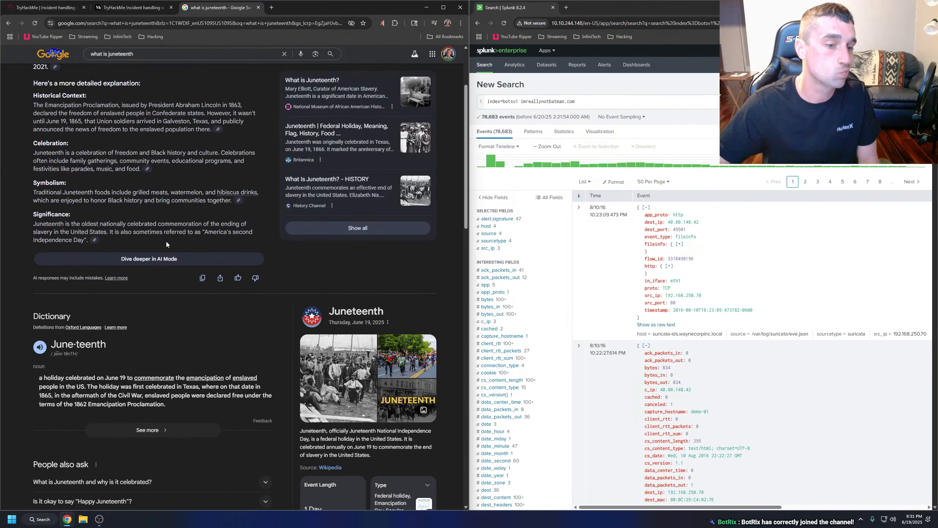
pyautogui.scroll(-3, 165, 242)
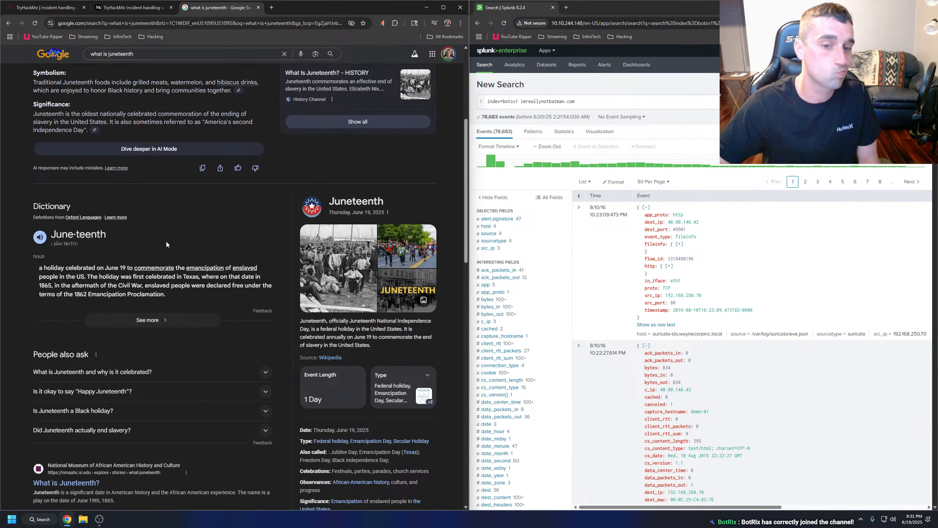
# View the Juneteenth image preview, read the answers on why it is celebrated and saying "Happy Juneteenth", and close the search tab.
pyautogui.click(341, 271)
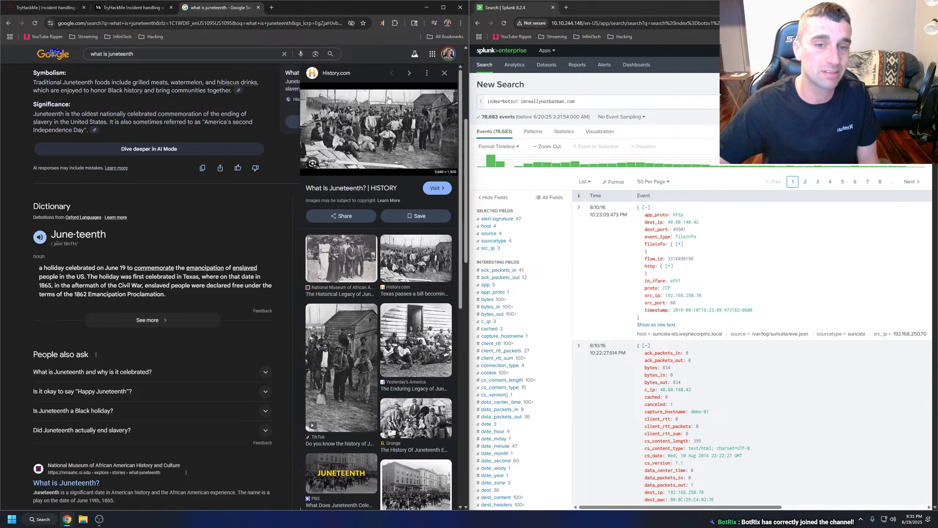
pyautogui.click(444, 73)
pyautogui.scroll(-4, 302, 243)
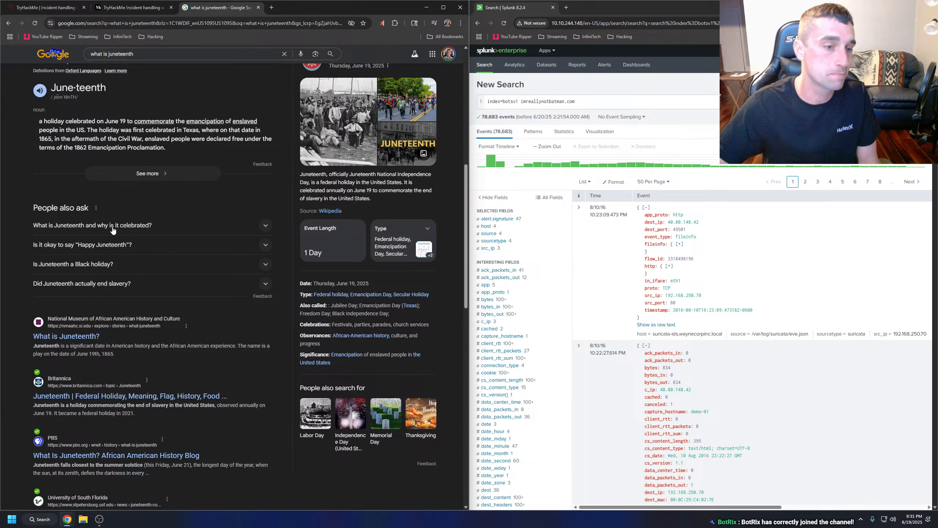
pyautogui.click(114, 247)
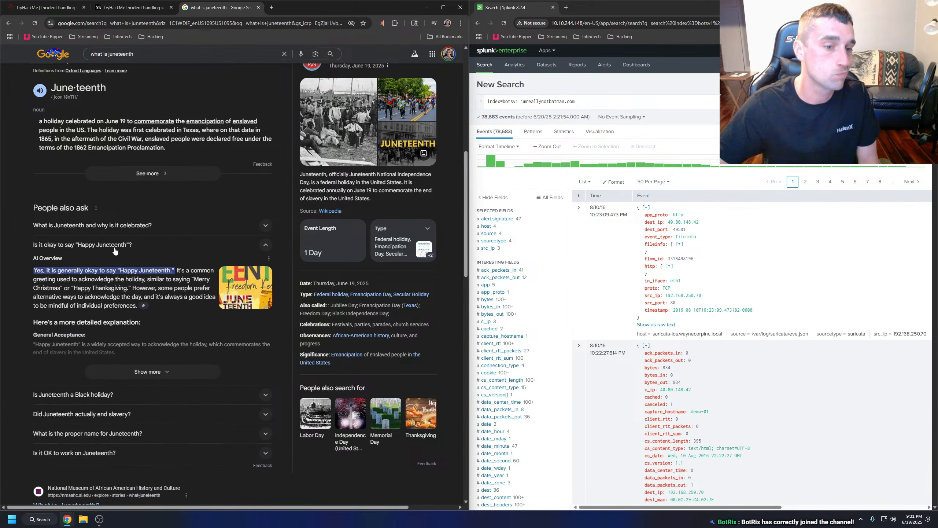
pyautogui.click(105, 230)
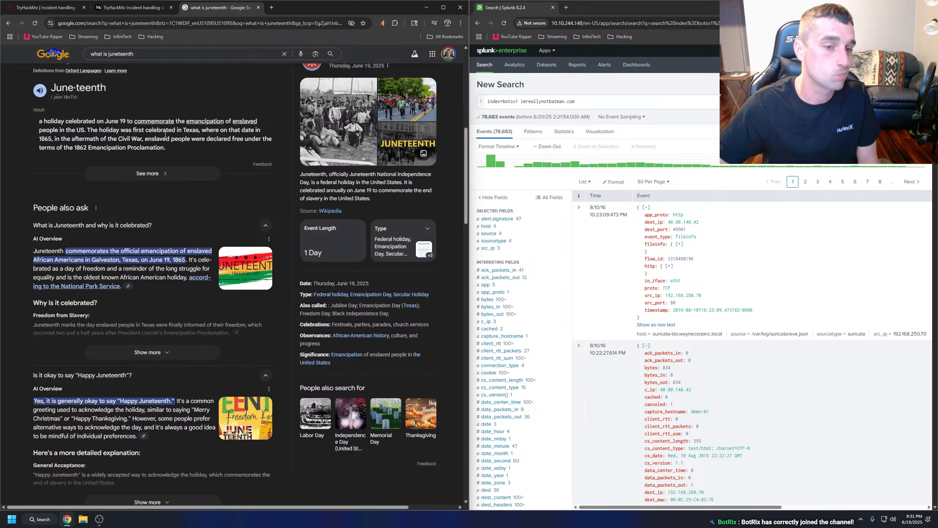
pyautogui.click(259, 7)
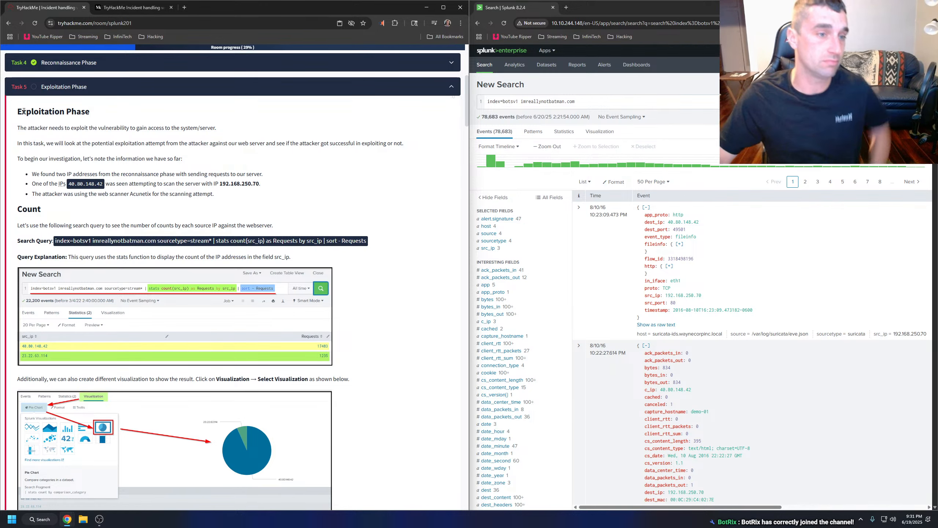
# Have the Exploitation Phase introduction read aloud, from its heading through the bullet about the Acunetix scanner.
pyautogui.moveTo(17, 112); pyautogui.dragTo(223, 196)
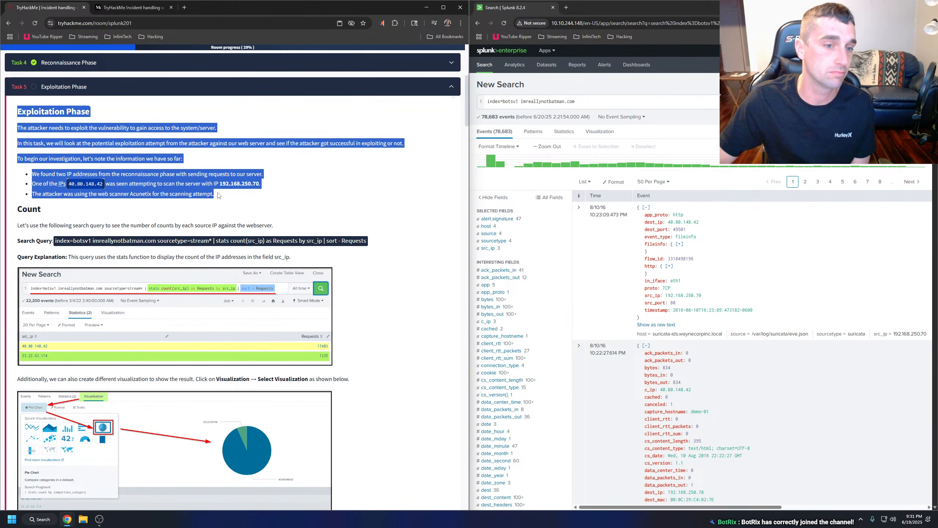
pyautogui.rightClick(218, 195)
pyautogui.click(240, 287)
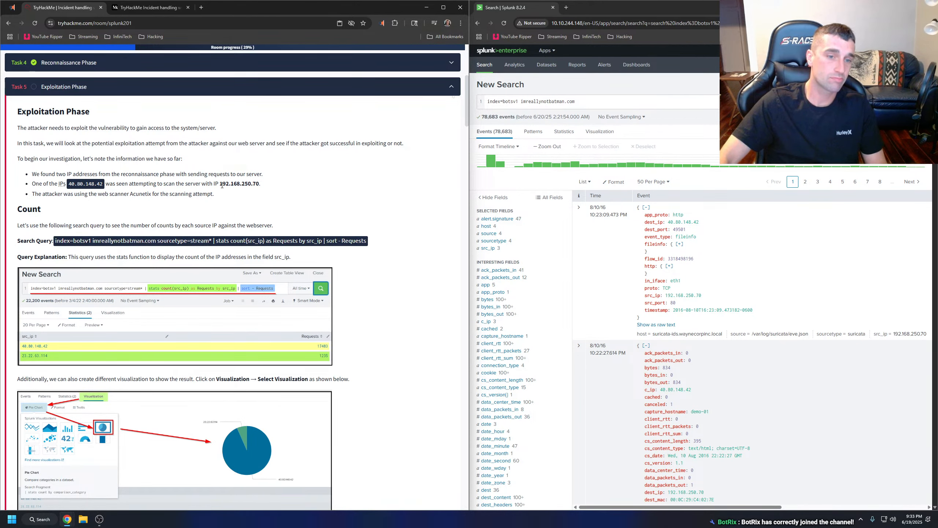
# Try to open the server IP 192.168.250.70 from Task 5 in a new browser tab, and return to Splunk.
pyautogui.moveTo(219, 184); pyautogui.dragTo(567, 9)
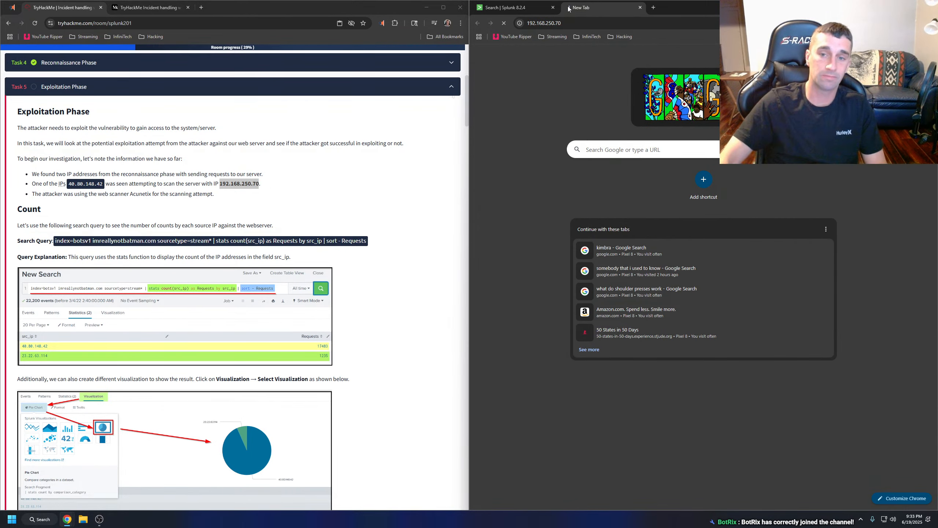
pyautogui.click(534, 8)
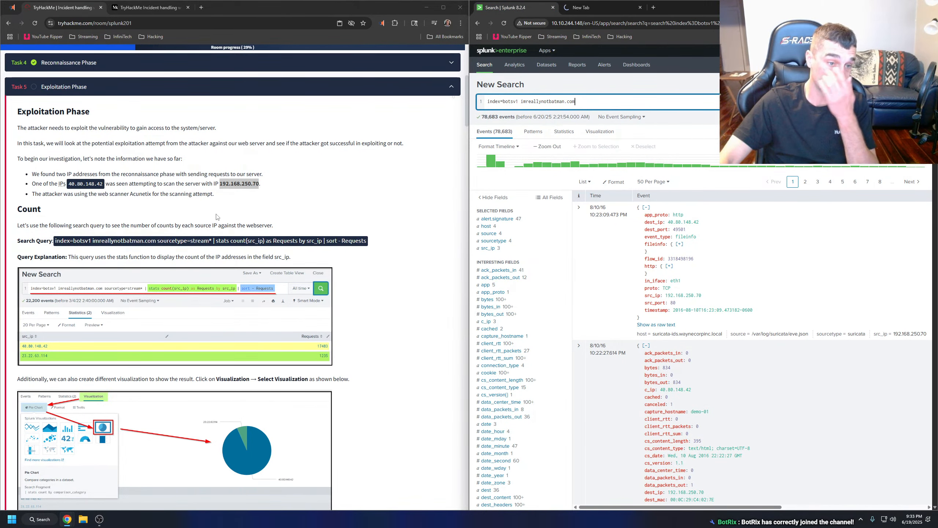
# Read the Count section of Task 5, from its heading through the query explanation.
pyautogui.scroll(-1, 218, 215)
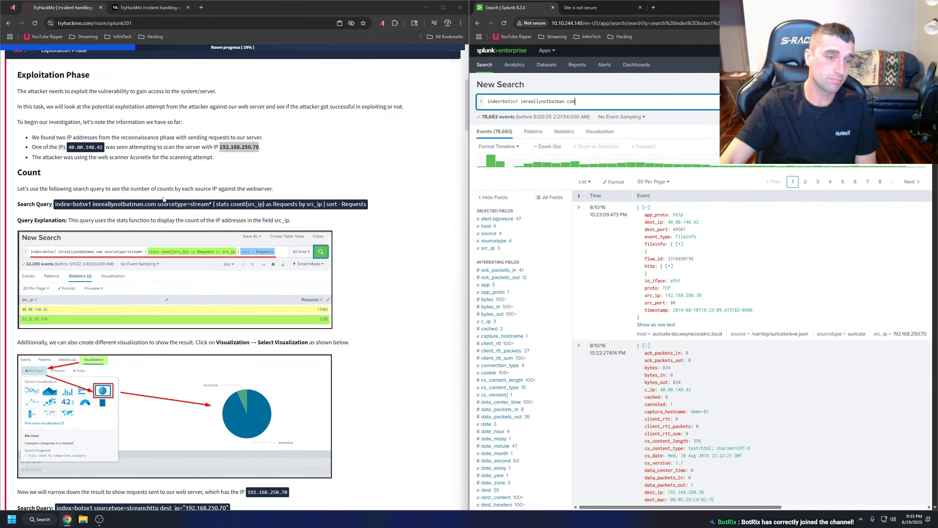
pyautogui.moveTo(9, 173); pyautogui.dragTo(293, 223)
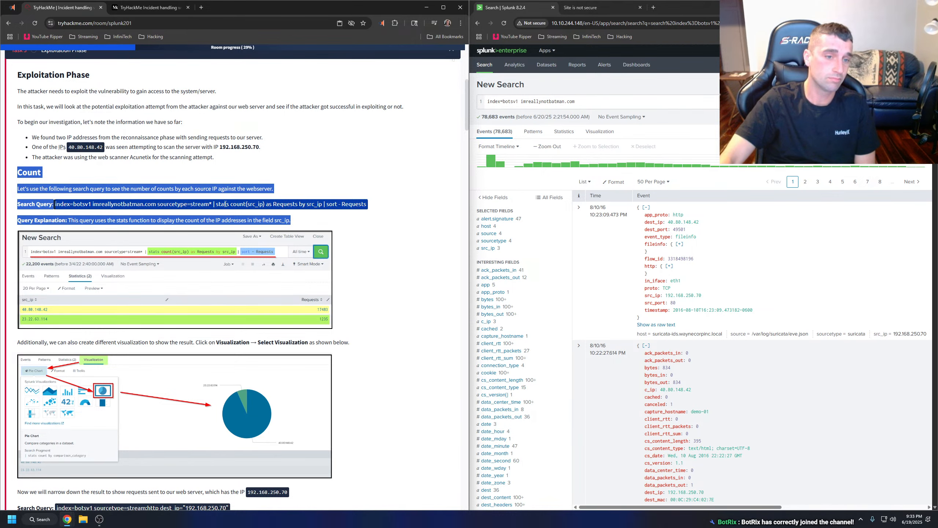
pyautogui.click(63, 202)
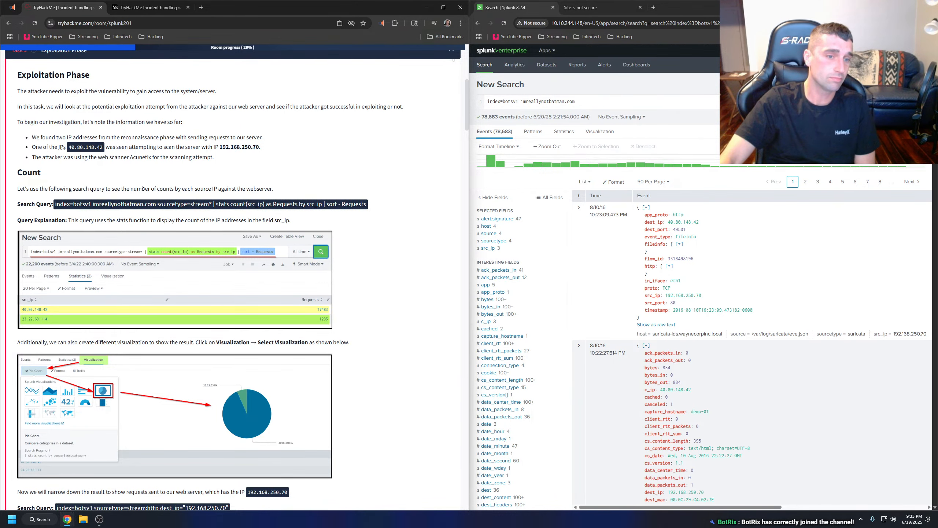
# Try to continue to the insecure site at 192.168.250.70 past the HTTPS warning, and close its tab.
pyautogui.click(579, 11)
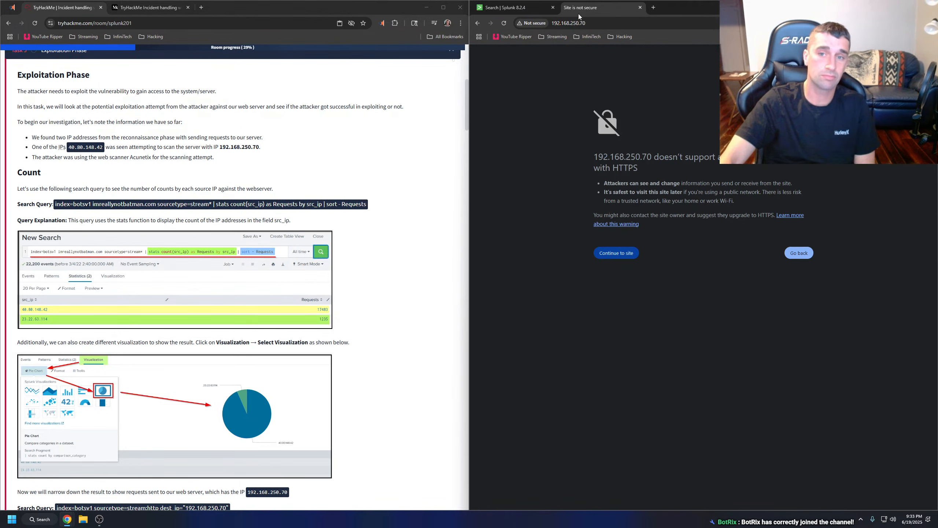
pyautogui.click(620, 254)
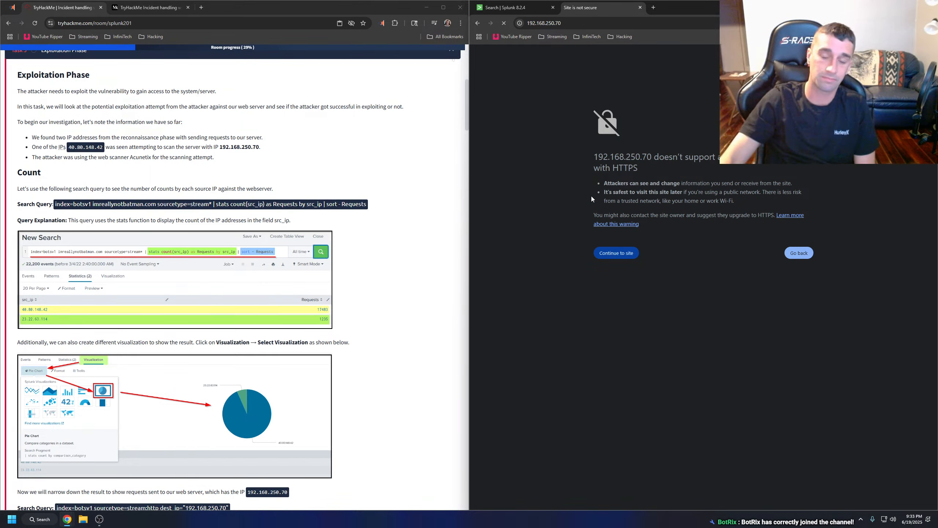
pyautogui.click(641, 7)
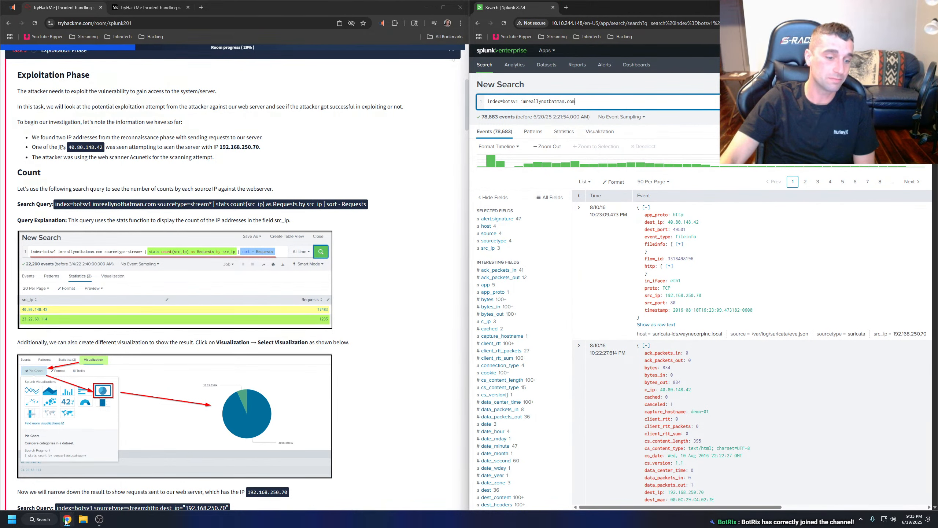
# Open Command Prompt as administrator, run "arp -a" and look through the ARP table entries for each interface.
pyautogui.click(53, 523)
pyautogui.write('cmd')
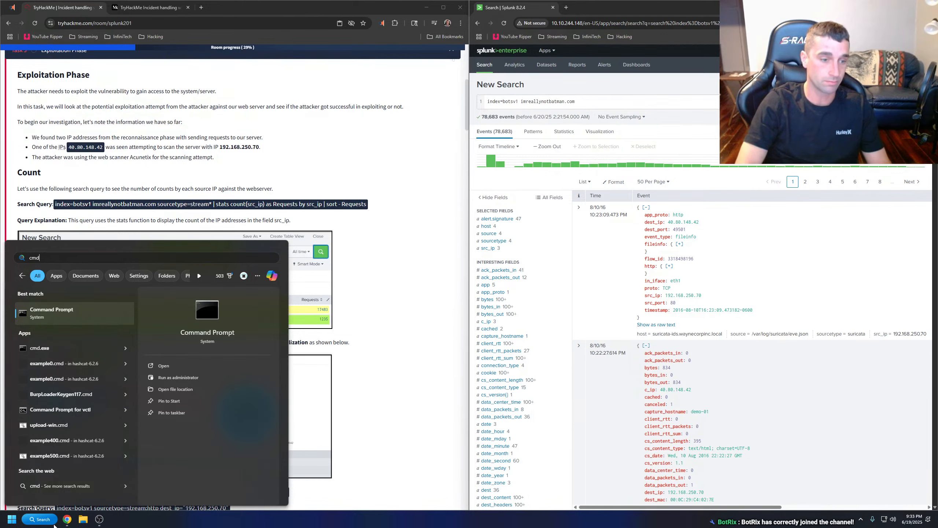
pyautogui.click(171, 382)
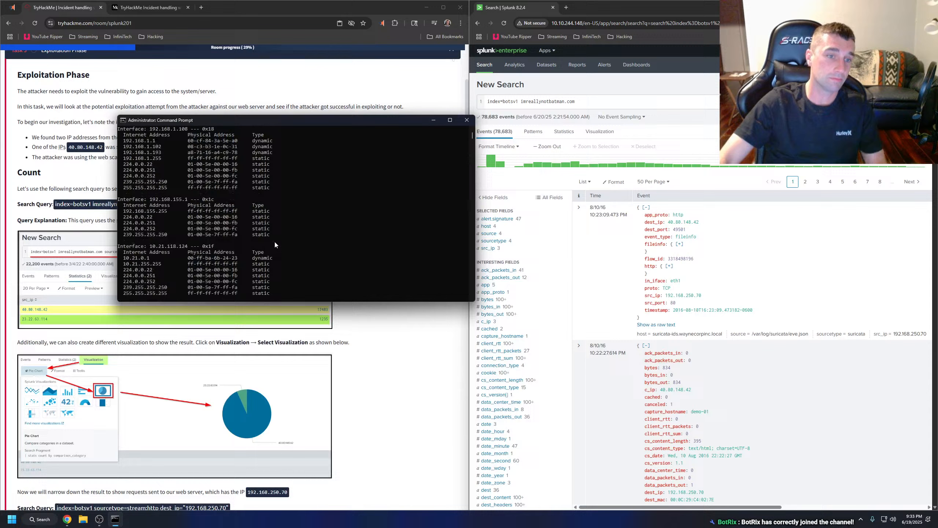
pyautogui.scroll(2, 274, 241)
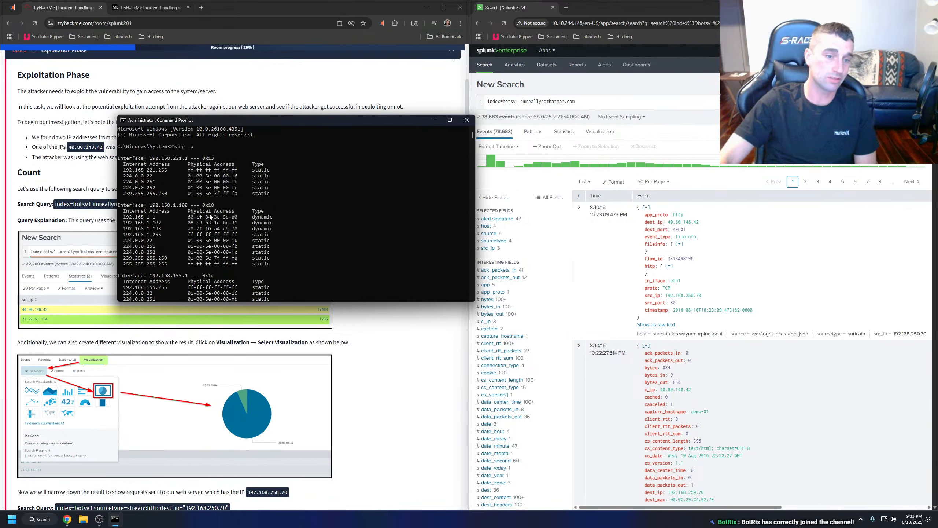
pyautogui.scroll(-6, 214, 219)
pyautogui.scroll(-6, 209, 216)
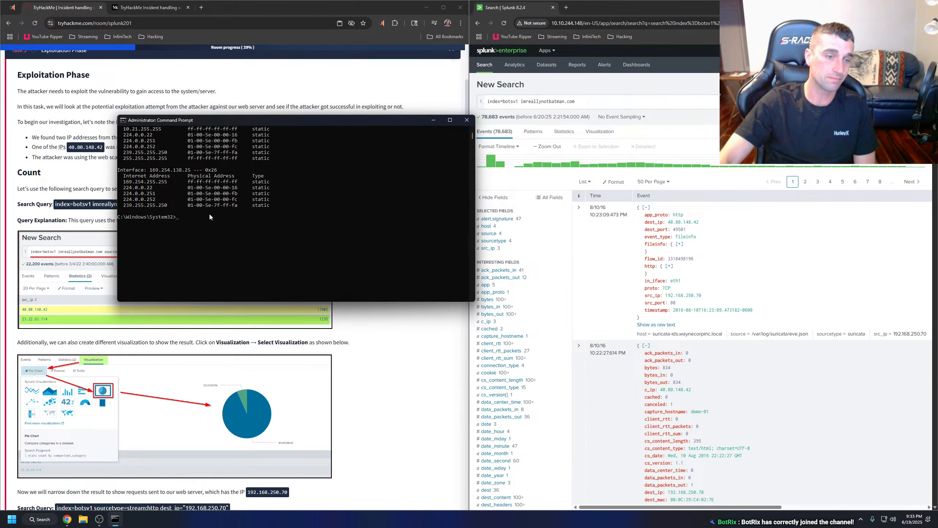
pyautogui.scroll(12, 209, 215)
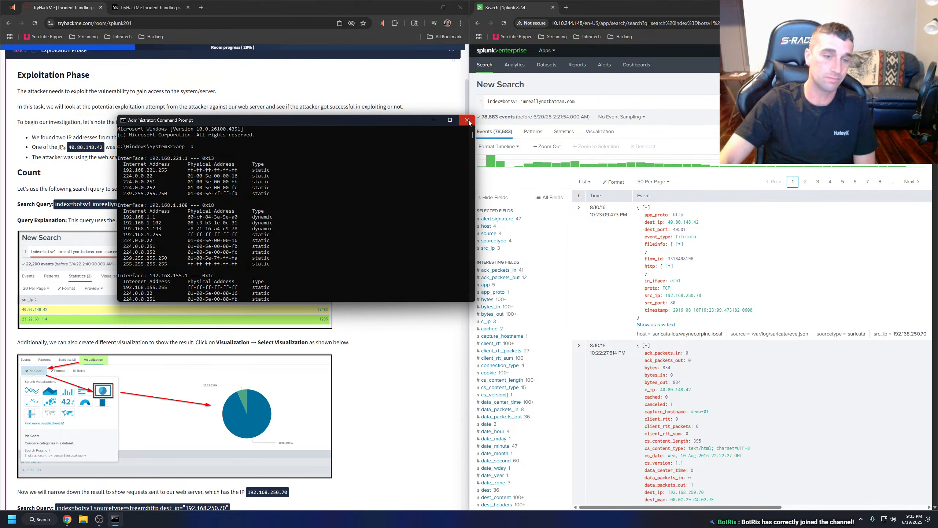
# Run "arp -a 192.168.1.1" and compare its entry with the full ARP table above.
pyautogui.click(388, 218)
pyautogui.write('ar')
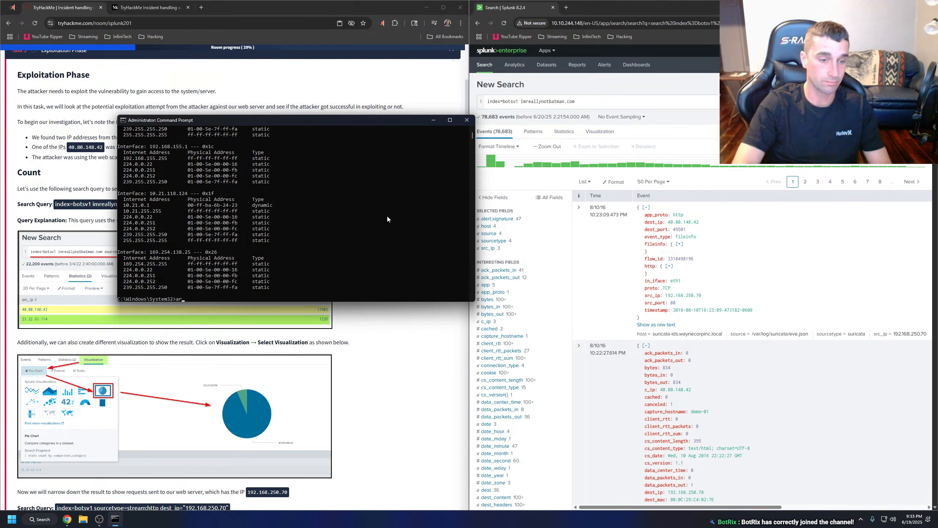
pyautogui.write('p -a 19')
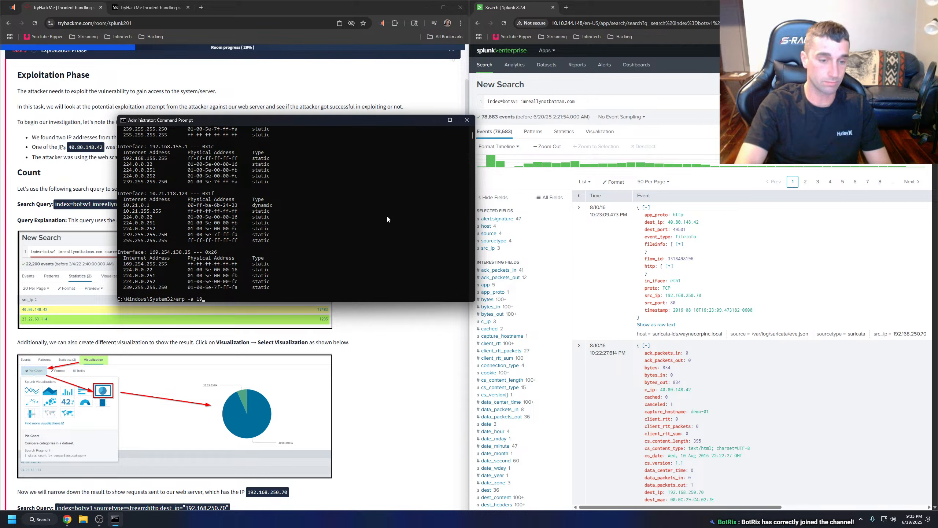
pyautogui.write('2.168.1.1')
pyautogui.press('Return')
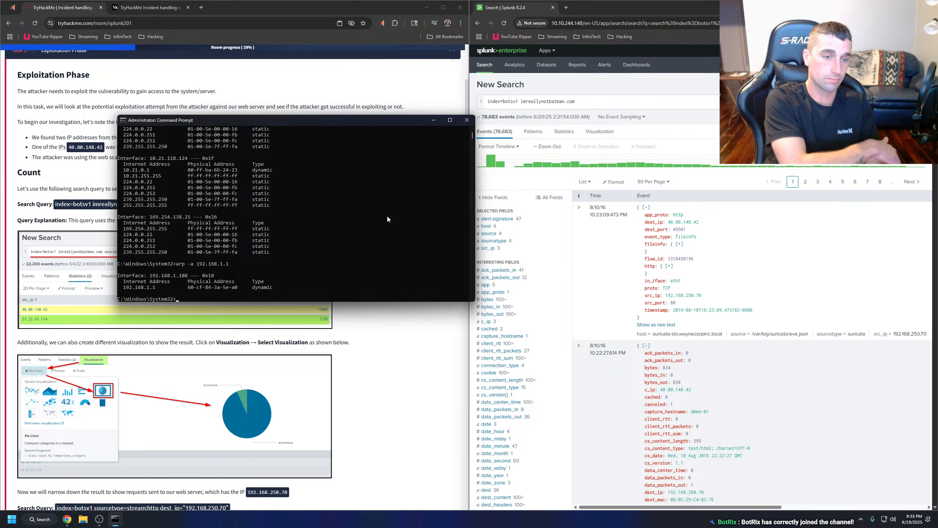
pyautogui.scroll(3, 336, 222)
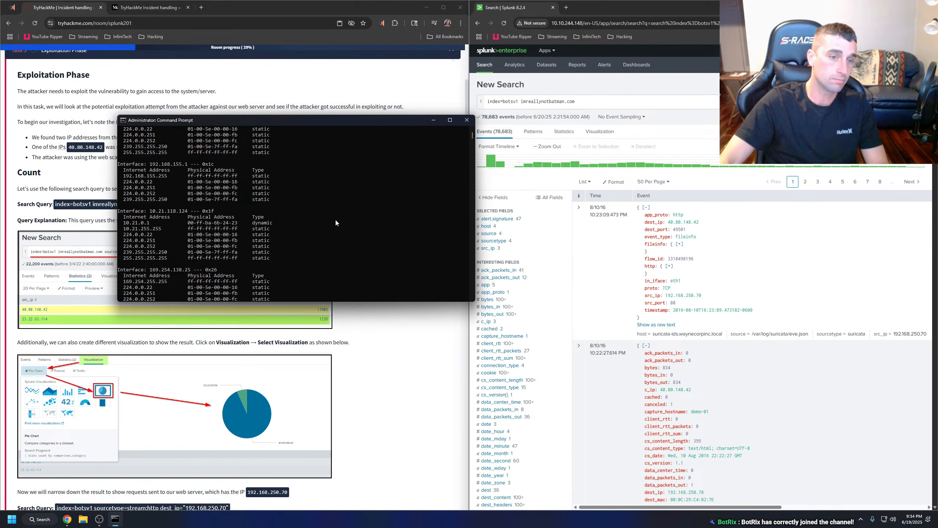
pyautogui.scroll(2, 335, 221)
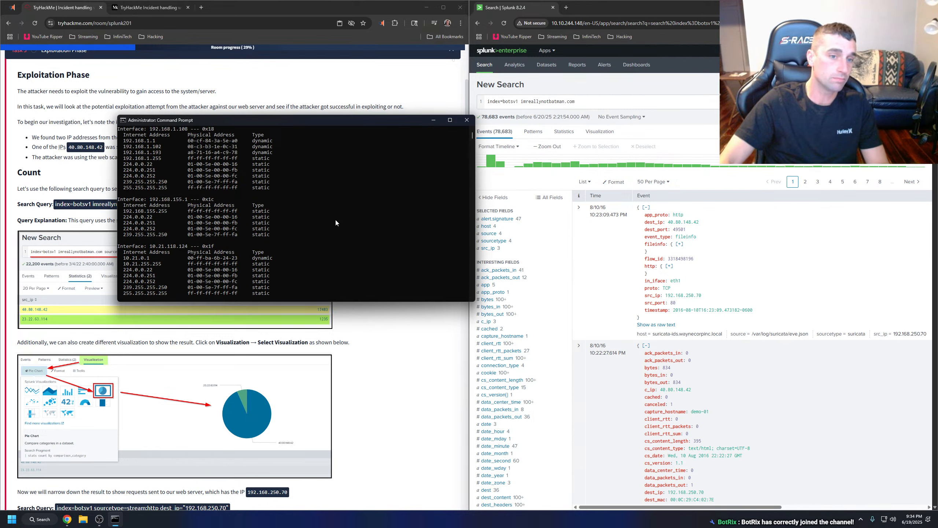
pyautogui.scroll(-7, 336, 221)
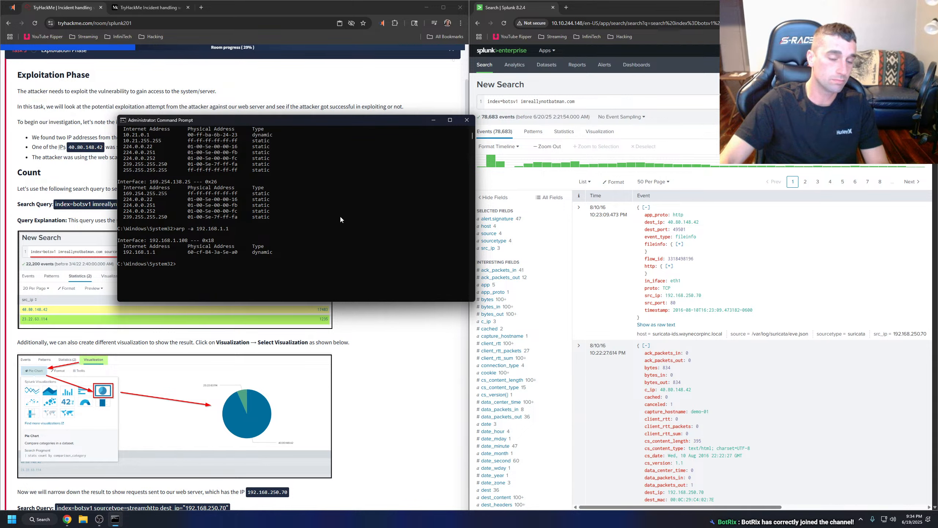
# Try to look up 192.168.1.14 with the command "arp 192.168.1.14".
pyautogui.write('192.168.1')
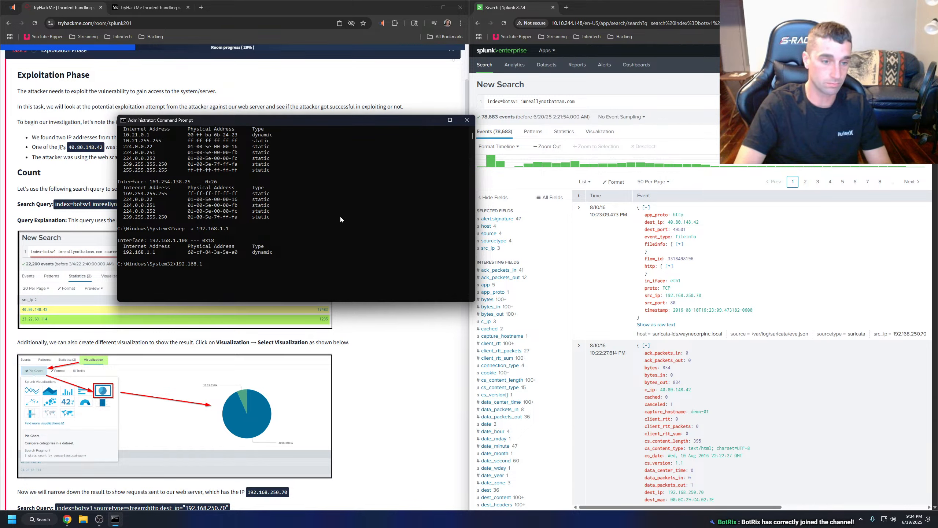
pyautogui.press('BackSpace')
pyautogui.press('BackSpace')
pyautogui.press('BackSpace')
pyautogui.press('BackSpace')
pyautogui.press('BackSpace')
pyautogui.press('BackSpace')
pyautogui.press('BackSpace')
pyautogui.press('BackSpace')
pyautogui.press('BackSpace')
pyautogui.press('BackSpace')
pyautogui.write('arp')
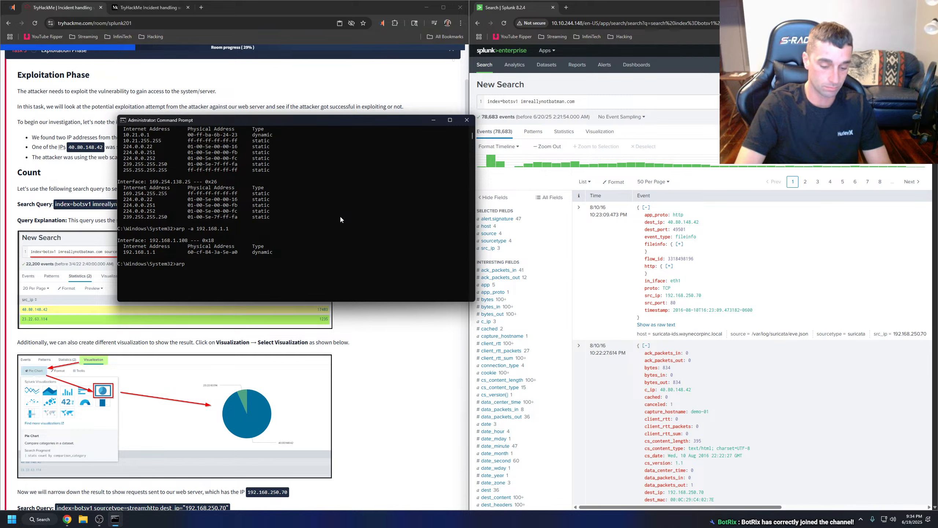
pyautogui.write(' 192.1')
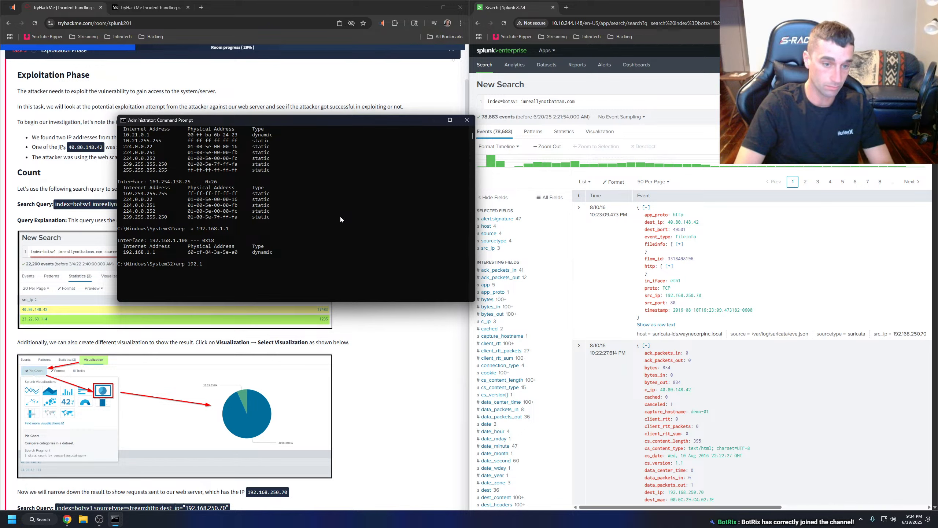
pyautogui.write('68')
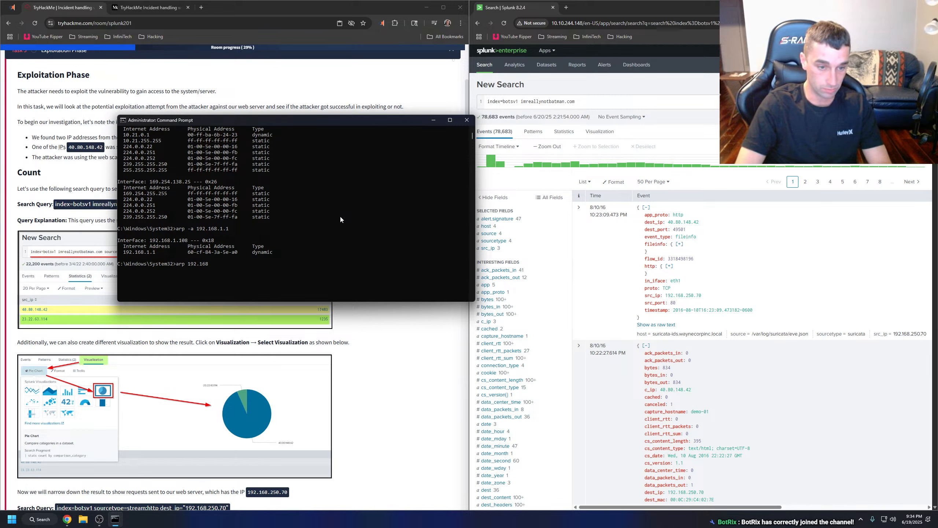
pyautogui.write('.1.14')
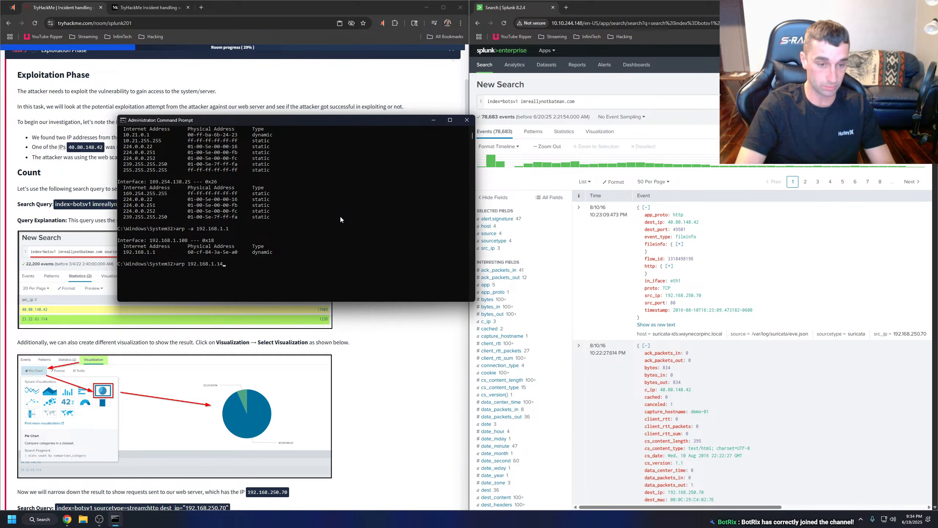
pyautogui.press('Return')
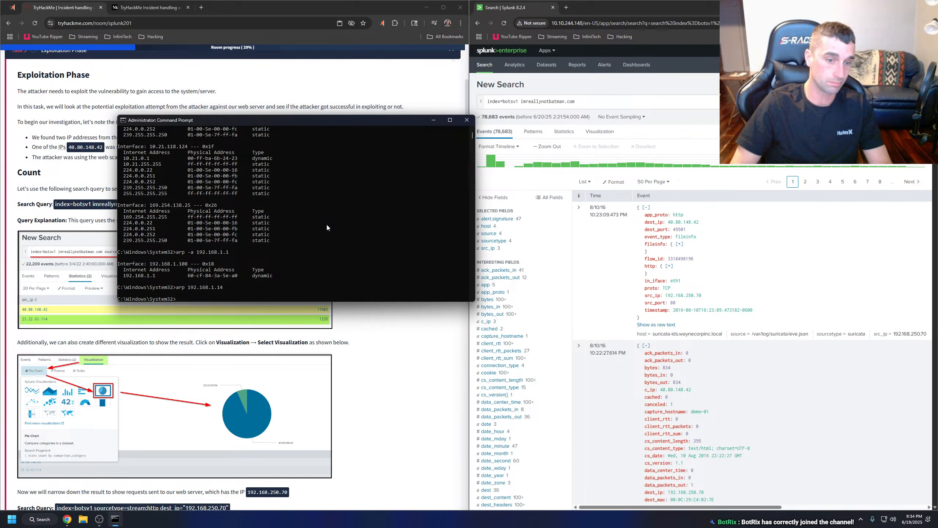
# Look up the ARP entry for 192.168.1.10 with "arp -a 192.168.1.10".
pyautogui.press('Up')
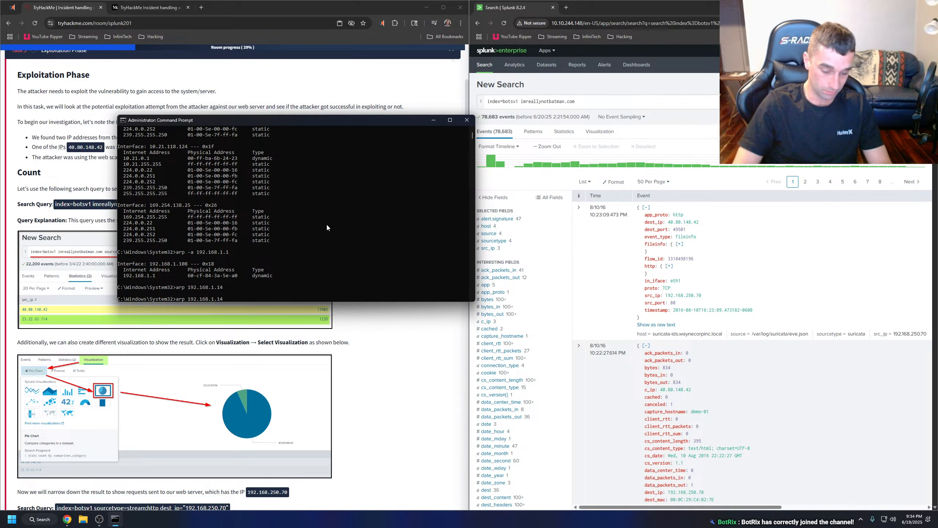
pyautogui.write('-a')
pyautogui.press('Right')
pyautogui.press('Right')
pyautogui.press('Right')
pyautogui.press('Right')
pyautogui.press('Right')
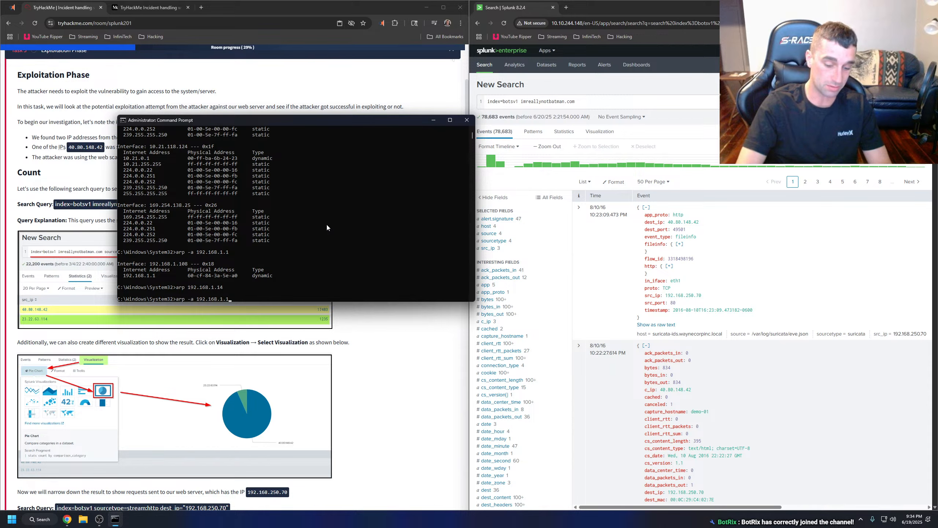
pyautogui.press('BackSpace')
pyautogui.write('0')
pyautogui.press('Return')
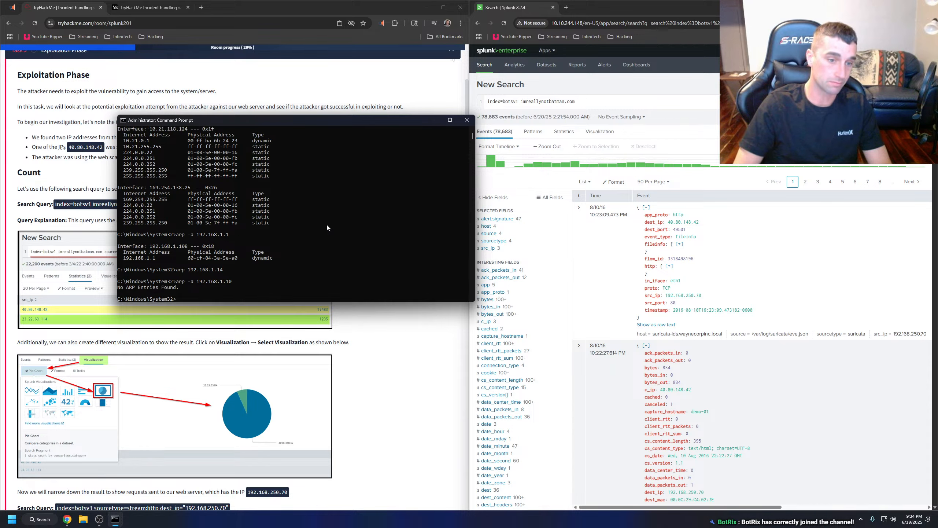
# Query the ARP table for 192.168.1.14 and 192.168.1.11 using "arp -a".
pyautogui.press('Up')
pyautogui.write('4')
pyautogui.press('Return')
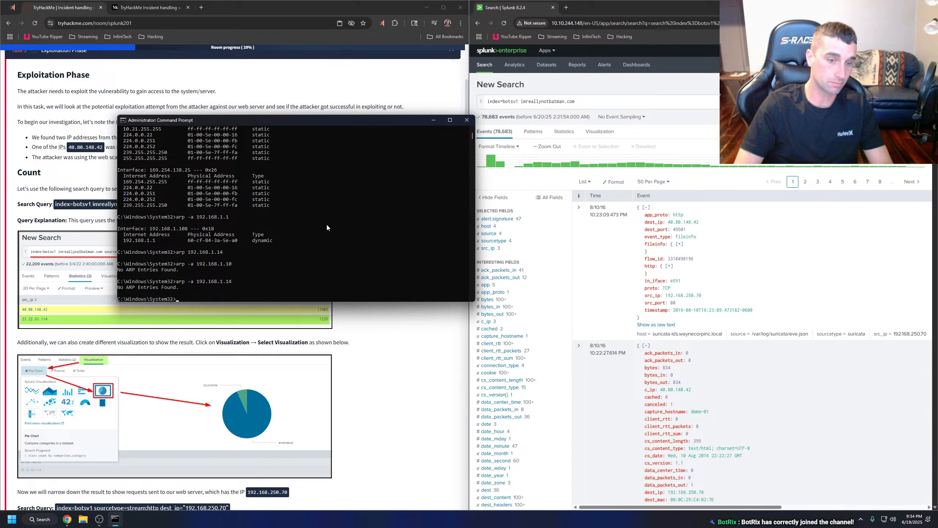
pyautogui.press('Up')
pyautogui.press('BackSpace')
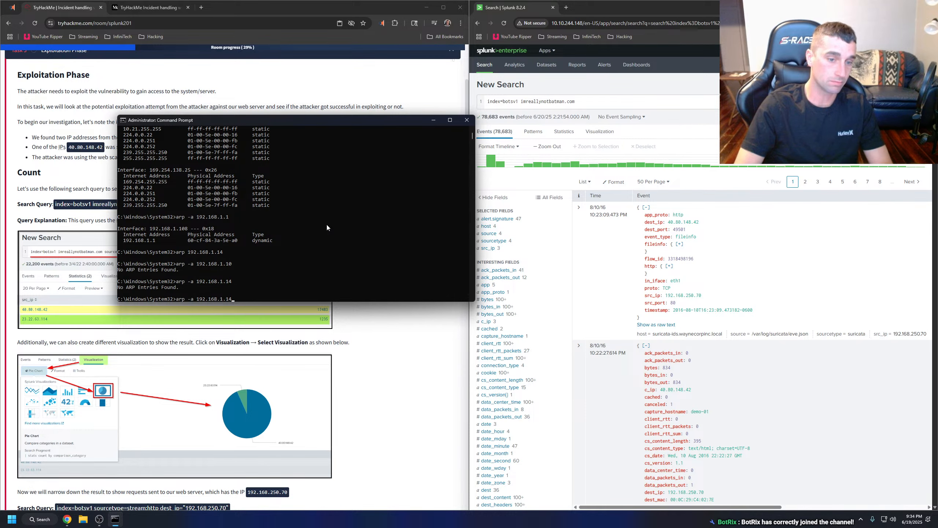
pyautogui.write('1')
pyautogui.press('Return')
pyautogui.press('Up')
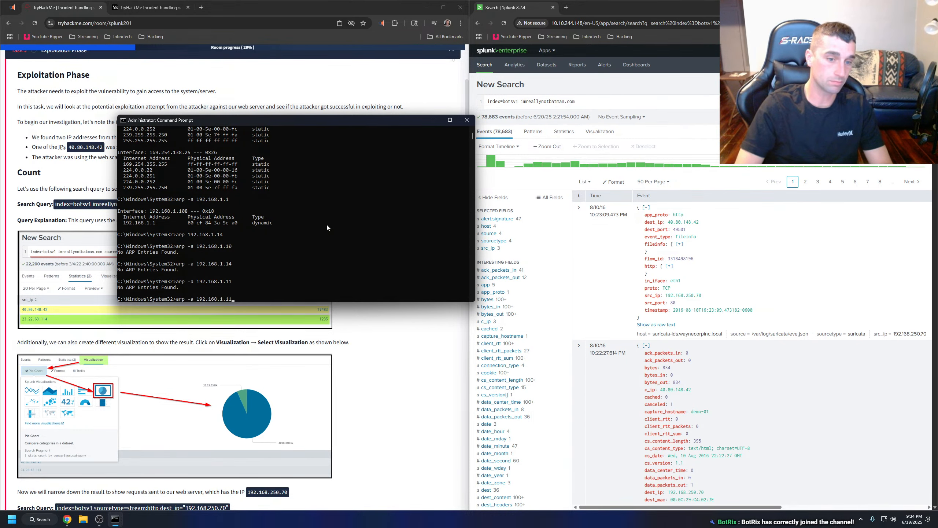
# Try to open 192.168.1.1 in a new browser tab, and close that tab.
pyautogui.click(201, 8)
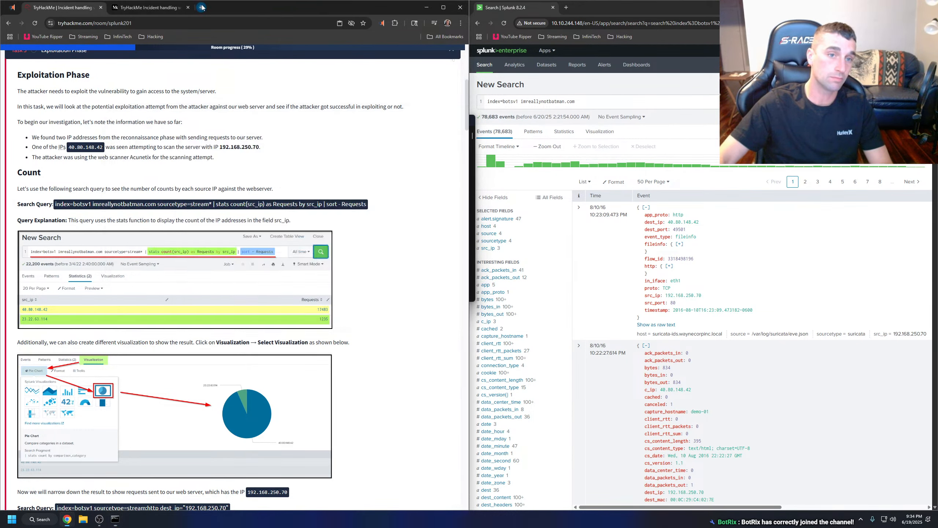
pyautogui.write('192.168.1.')
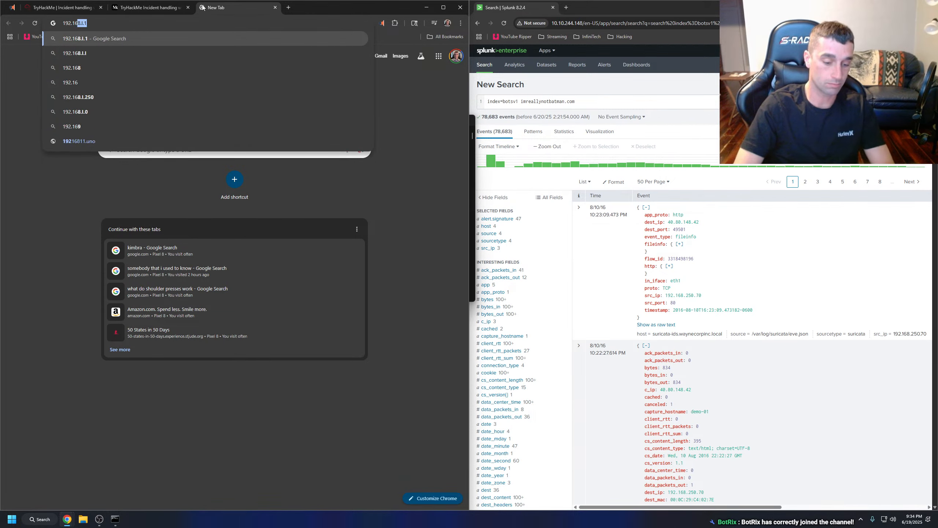
pyautogui.write('1.')
pyautogui.press('Return')
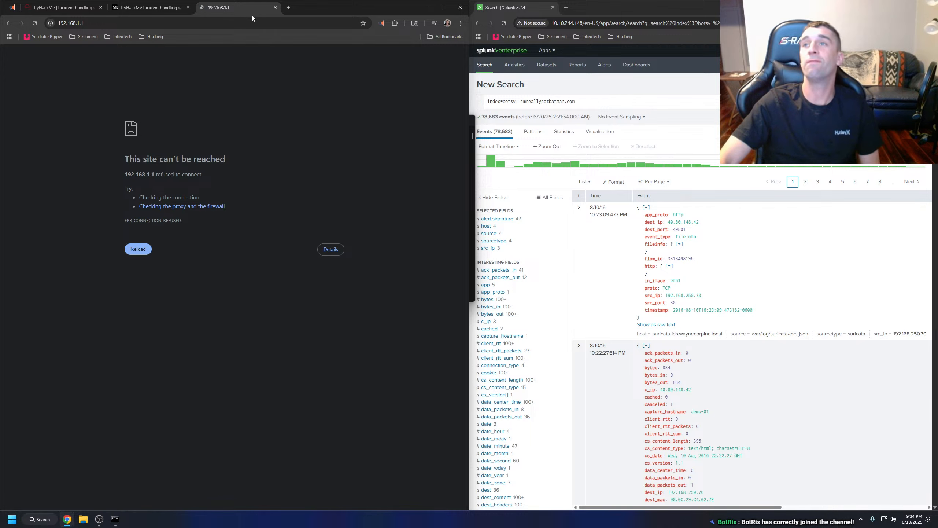
pyautogui.click(276, 8)
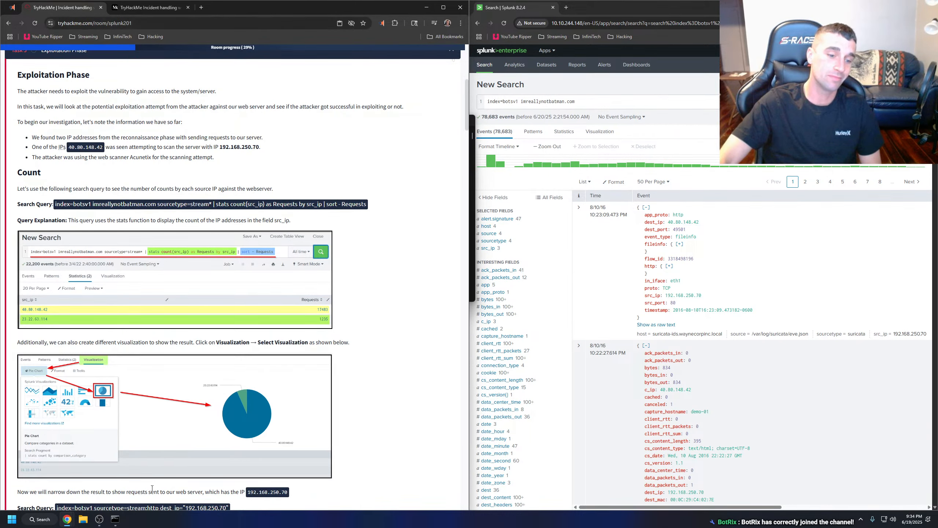
# Close the Command Prompt window and switch to the Medium write-up of the Incident Handling with Splunk room.
pyautogui.click(115, 520)
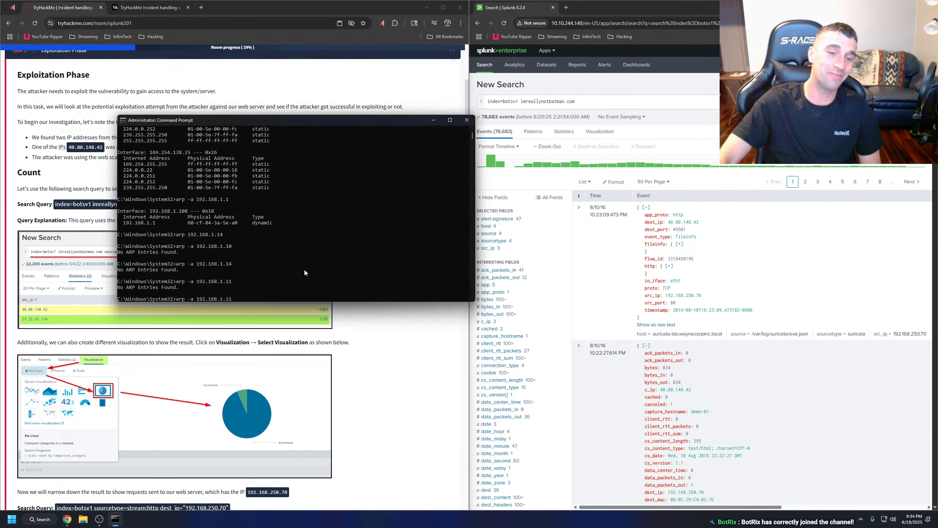
pyautogui.click(467, 121)
pyautogui.click(142, 9)
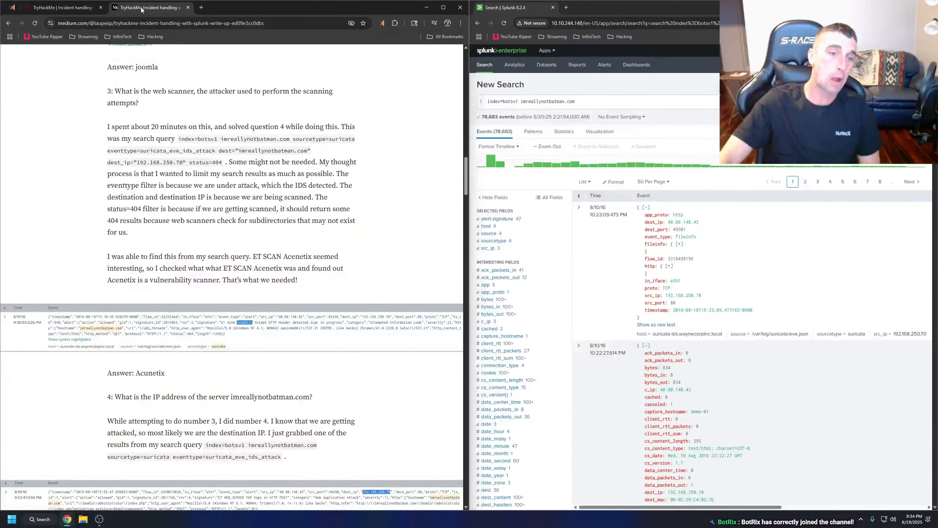
# Run the Splunk search index=botsv1 imreallynotbatman.com sourcetype=stream* | stats count(src_ip) as Requests by src_ip | sort - Requests, copied from the TryHackMe room.
pyautogui.click(61, 8)
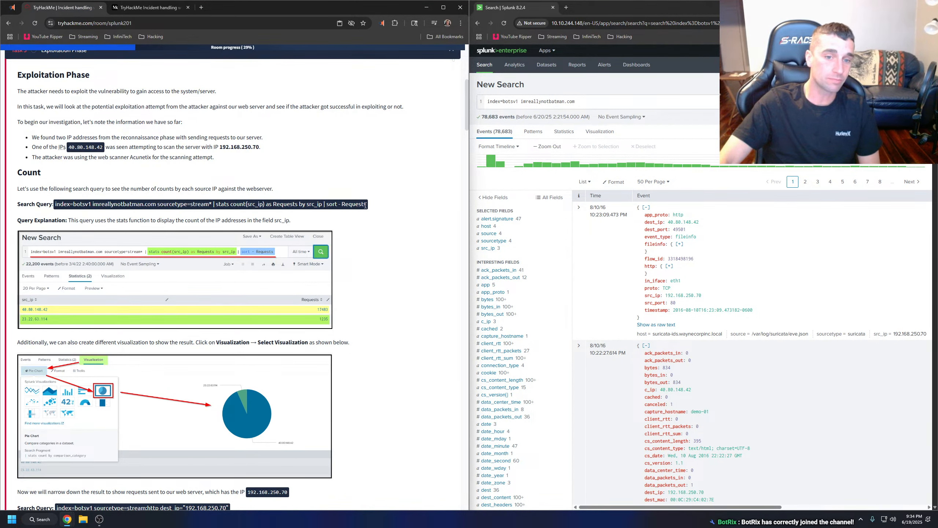
pyautogui.moveTo(365, 206); pyautogui.dragTo(58, 206)
pyautogui.hotkey('ctrl', 'c')
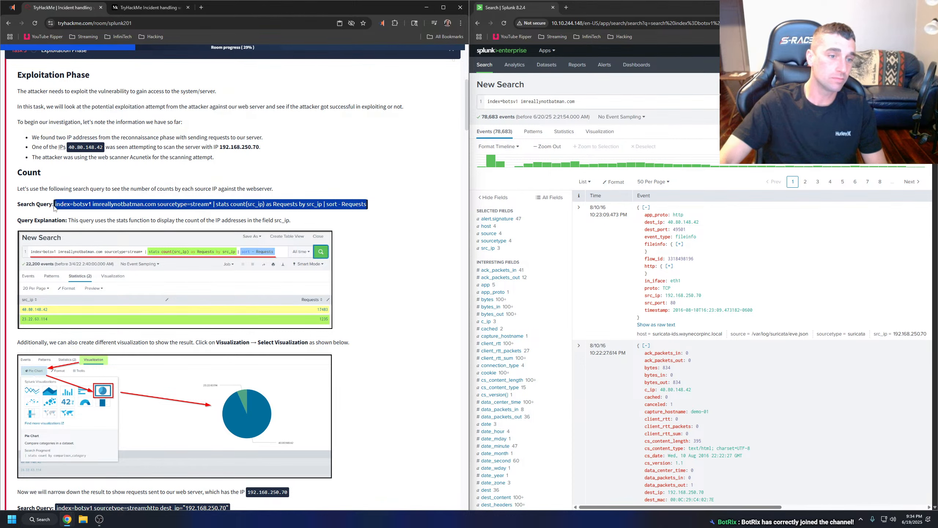
pyautogui.click(482, 105)
pyautogui.hotkey('ctrl', 'a')
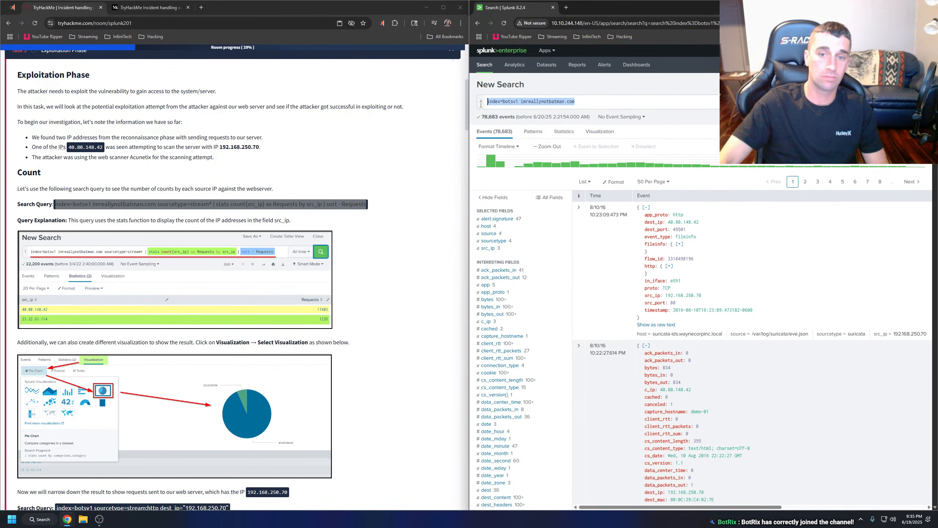
pyautogui.hotkey('ctrl', 'v')
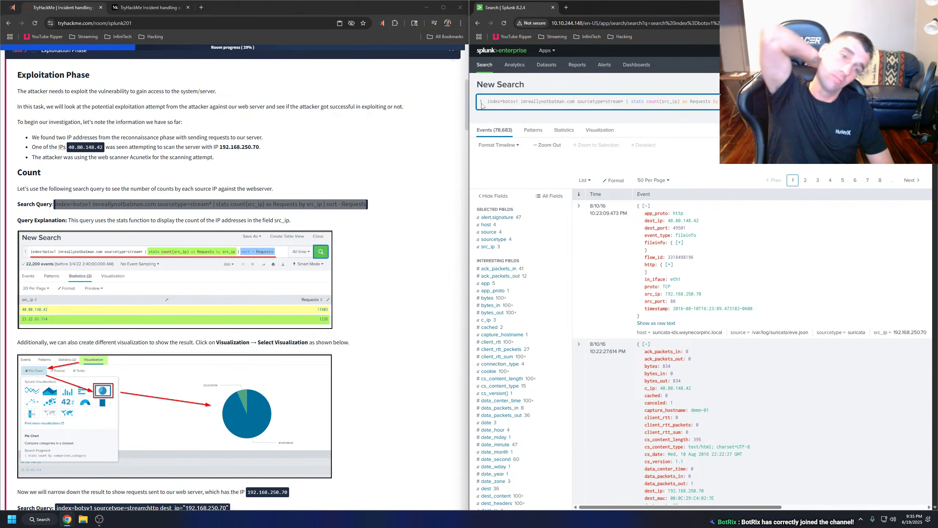
pyautogui.press('Return')
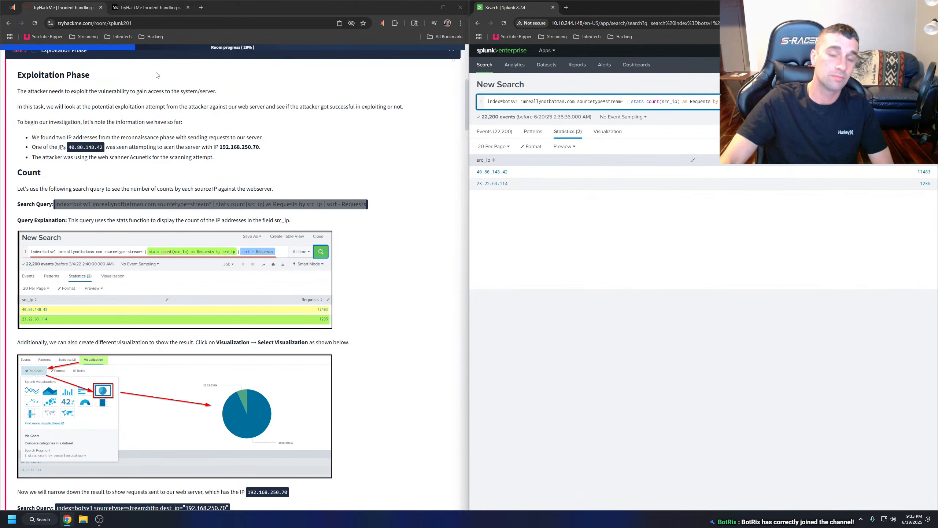
# Open YouTube in a new tab, go to the signed-in account's channel, and open and pause its live stream.
pyautogui.click(204, 11)
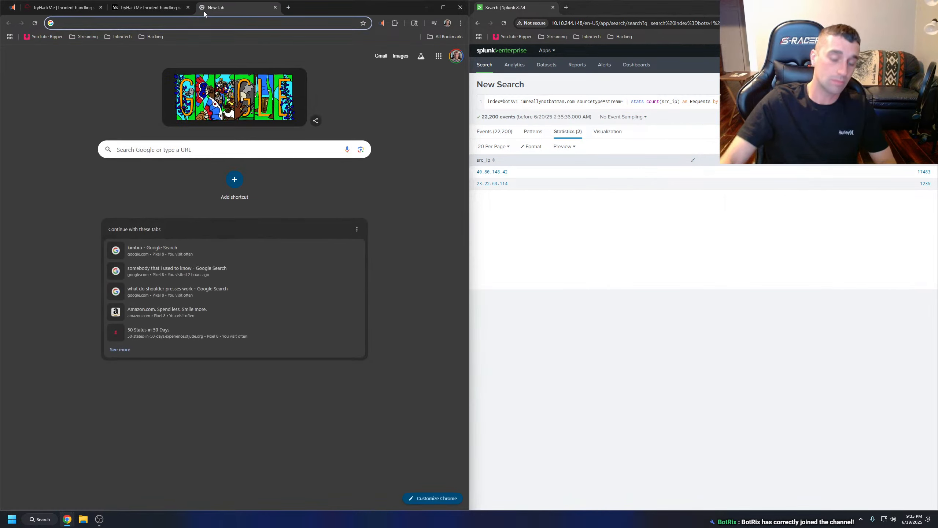
pyautogui.write('yo')
pyautogui.press('Return')
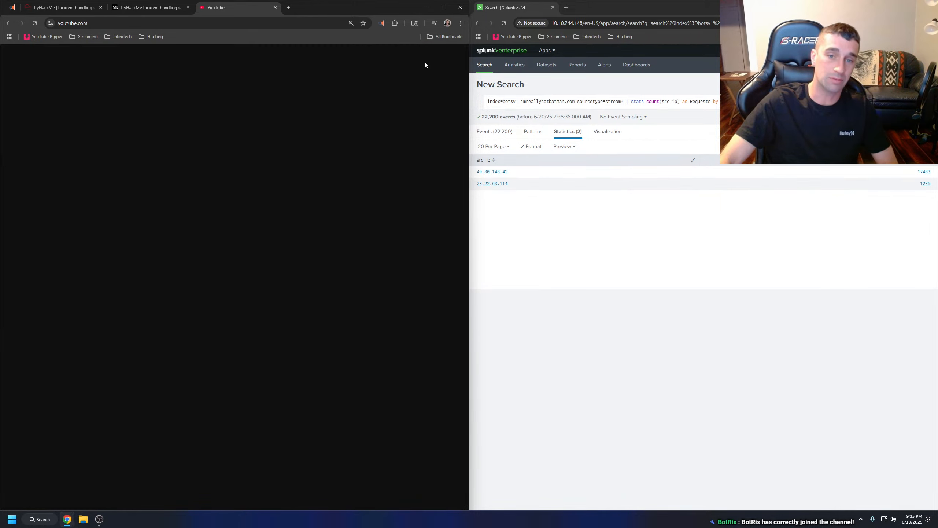
pyautogui.click(448, 59)
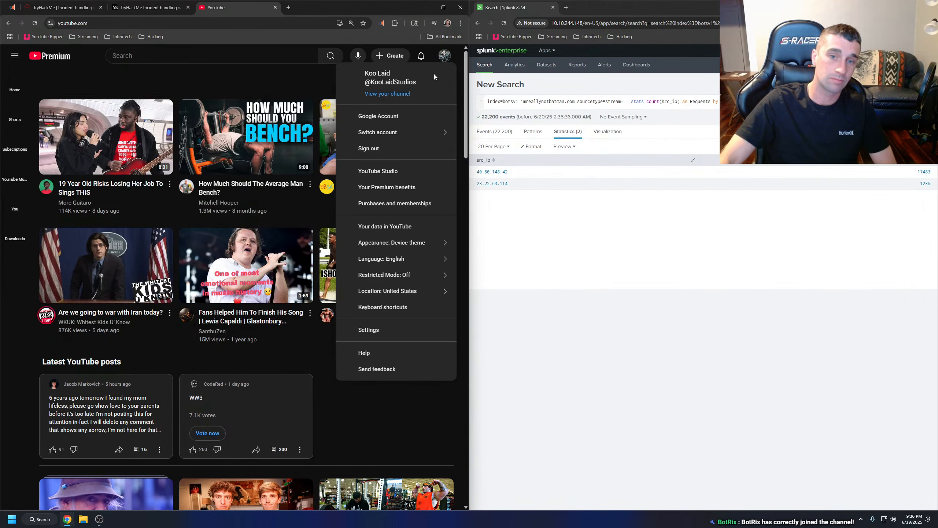
pyautogui.click(394, 96)
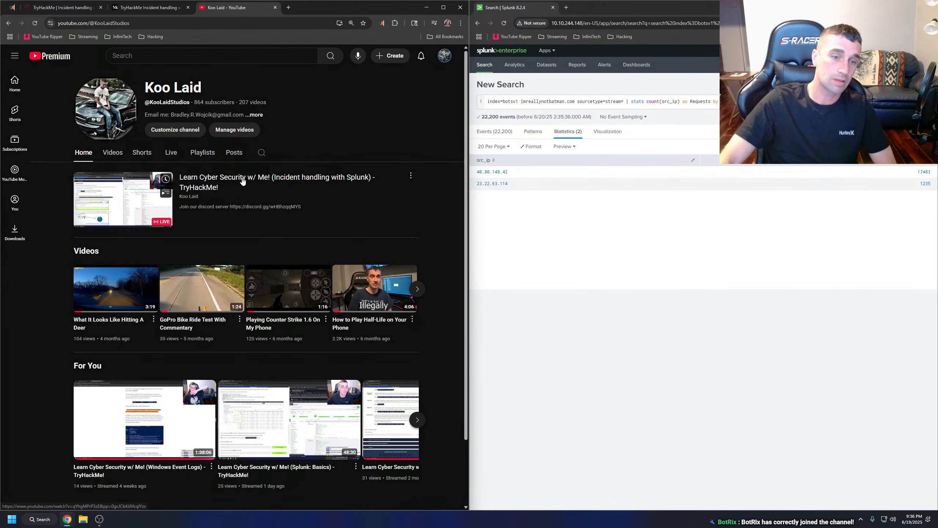
pyautogui.click(242, 181)
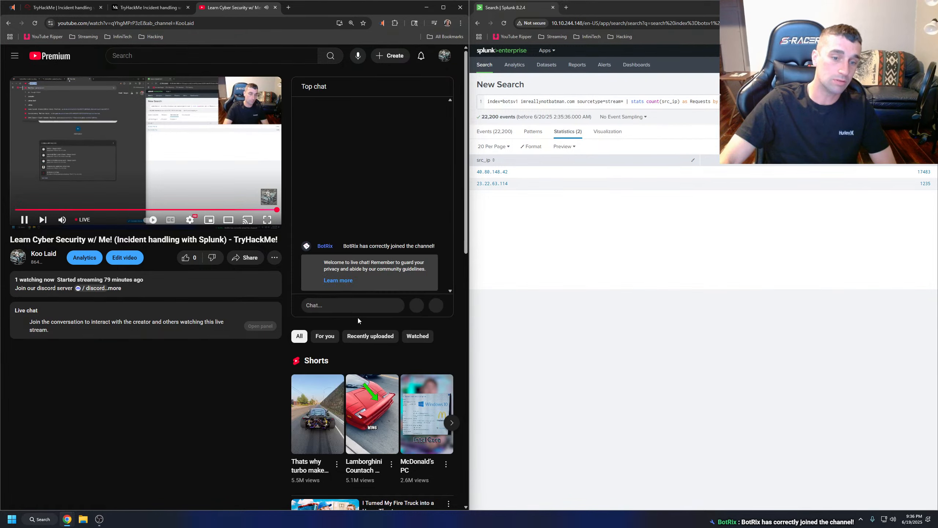
pyautogui.click(120, 174)
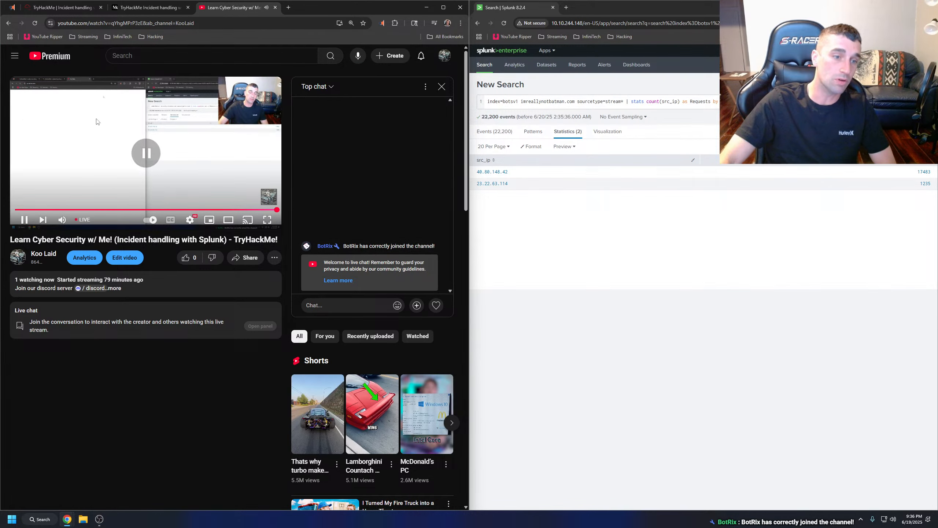
# Open the signed-in account's Twitch channel in the same tab, pause its live stream, and close the tab.
pyautogui.click(110, 24)
pyautogui.write('tw')
pyautogui.press('Return')
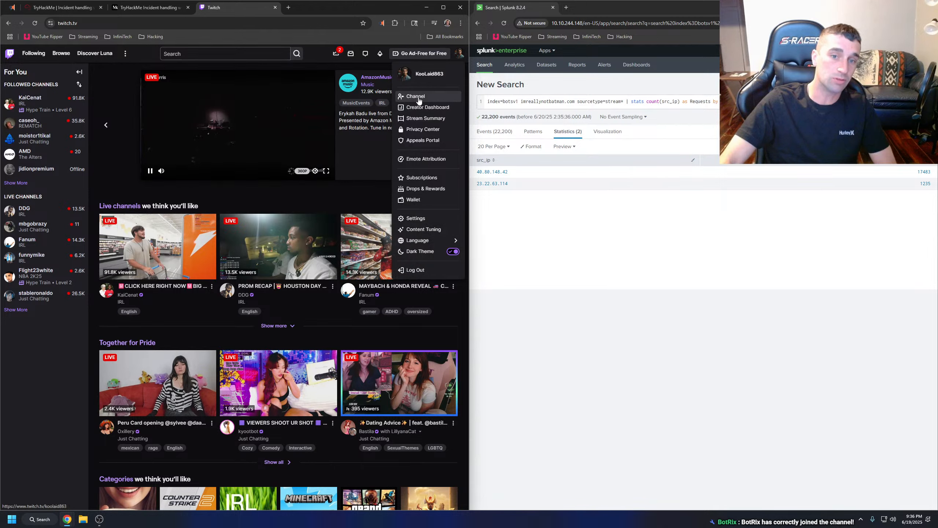
pyautogui.click(406, 99)
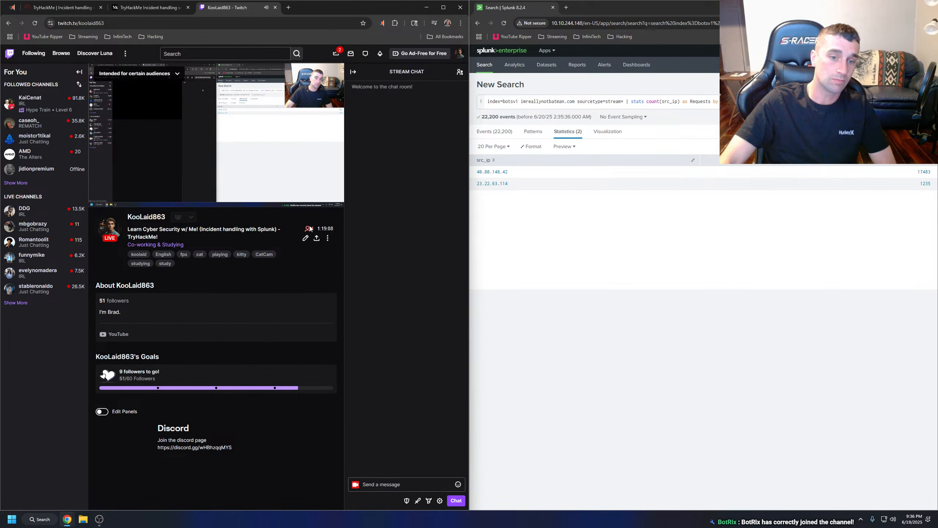
pyautogui.moveTo(264, 179)
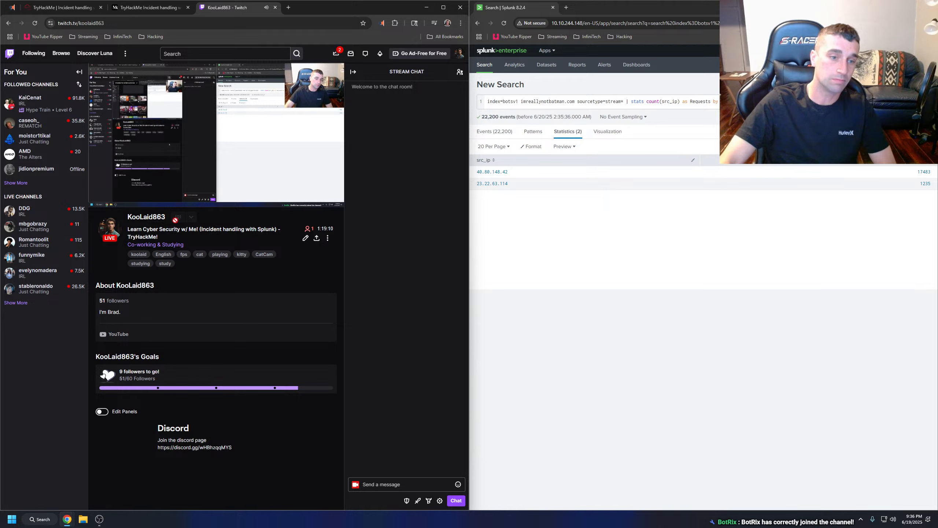
pyautogui.click(98, 198)
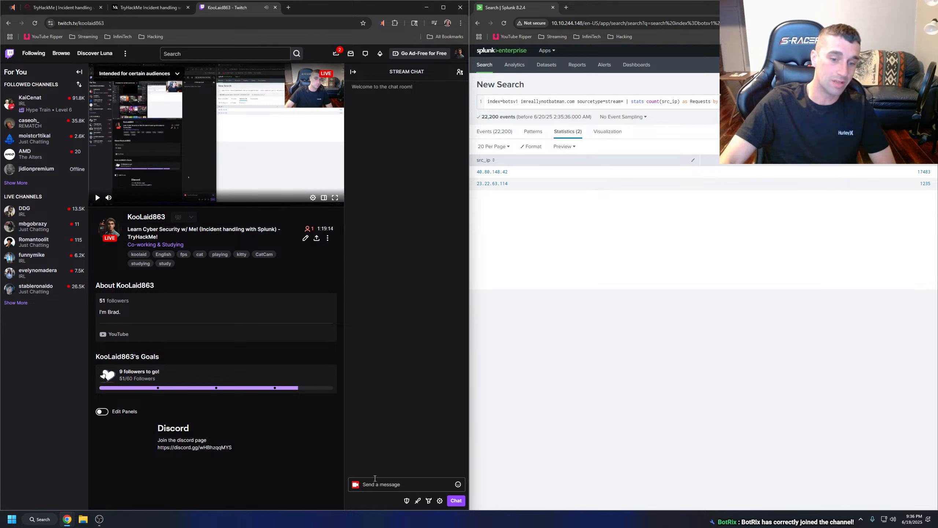
pyautogui.click(276, 7)
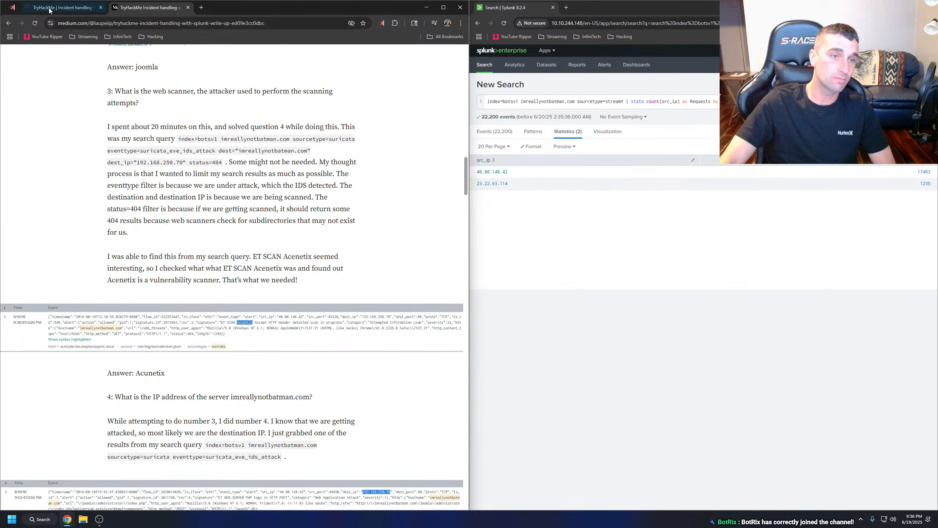
# Return to the TryHackMe room, enlarge the example screenshot of the source IP count search, and close it.
pyautogui.click(62, 8)
pyautogui.click(139, 283)
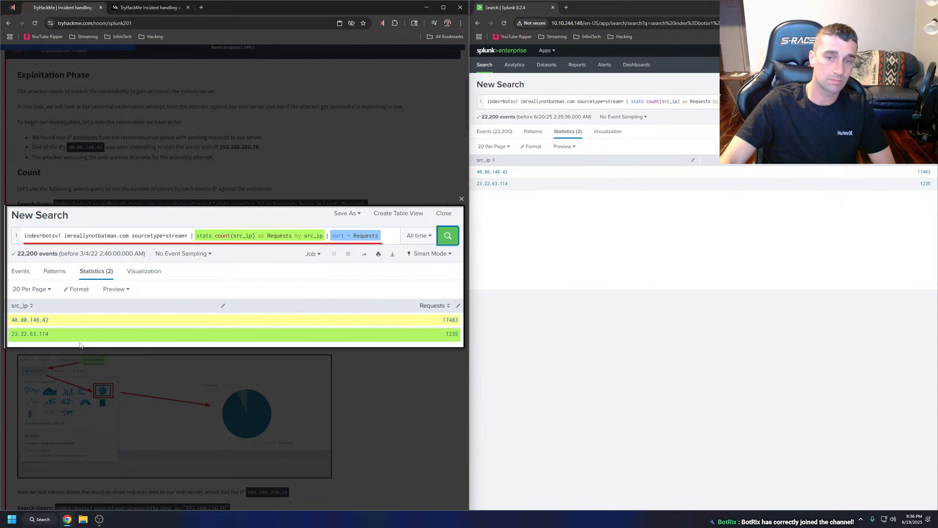
pyautogui.click(208, 153)
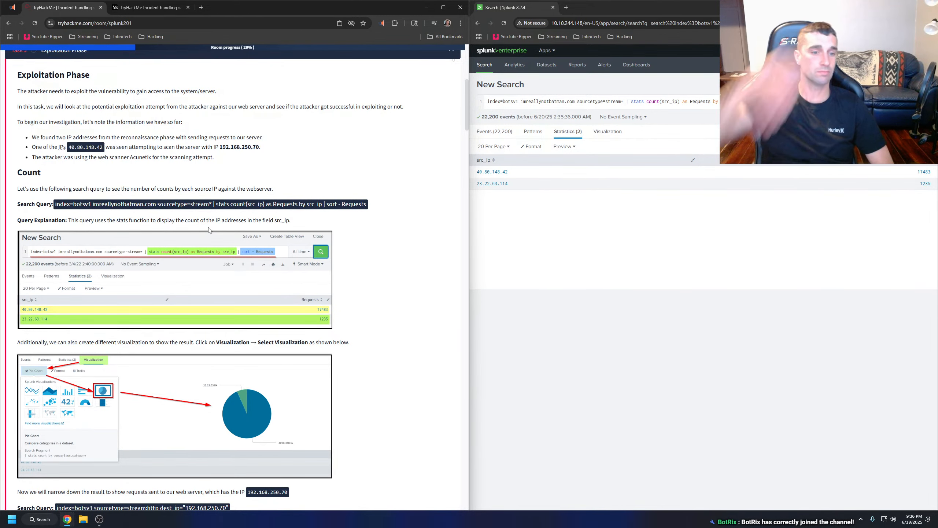
# Display the Splunk request counts per source IP as a visualization, as the TryHackMe room instructs.
pyautogui.scroll(-2, 88, 301)
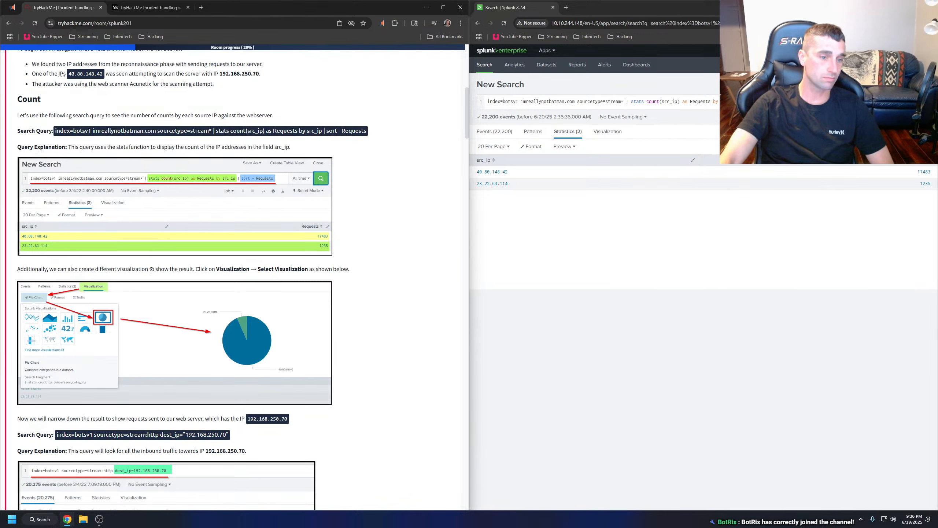
pyautogui.click(596, 133)
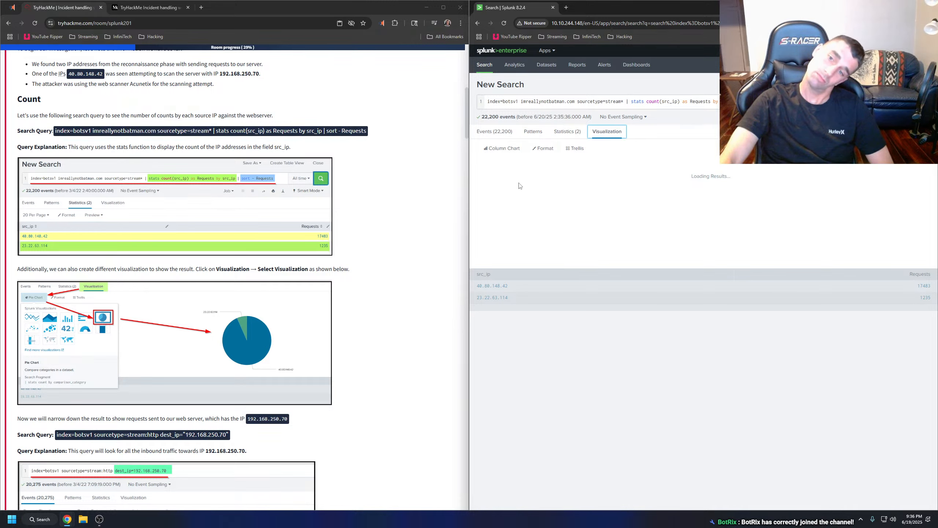
pyautogui.moveTo(553, 188)
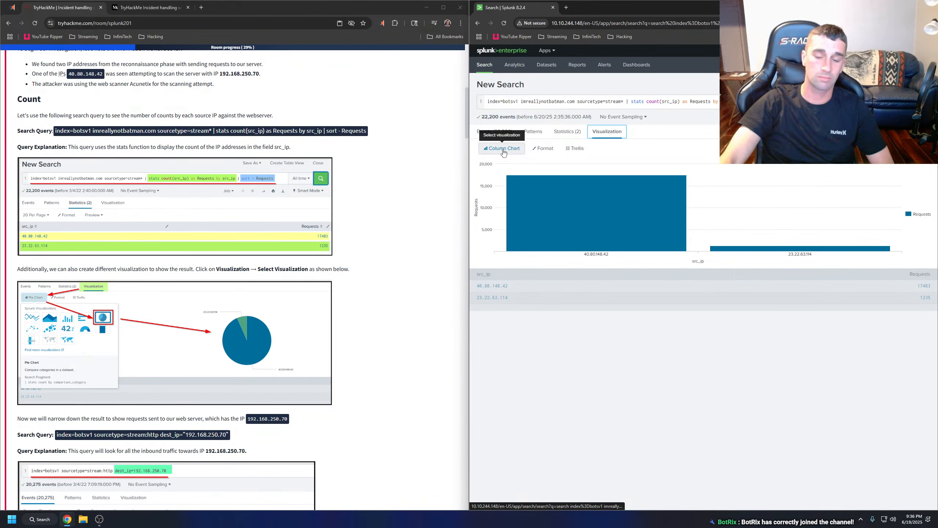
# Turn on the trellis layout for the column chart of requests by source IP.
pyautogui.click(573, 151)
pyautogui.click(561, 173)
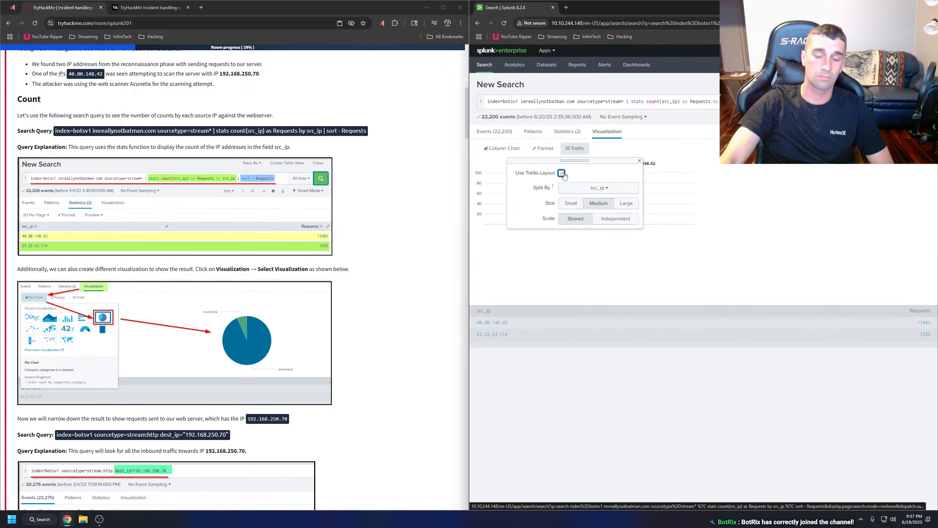
pyautogui.click(588, 151)
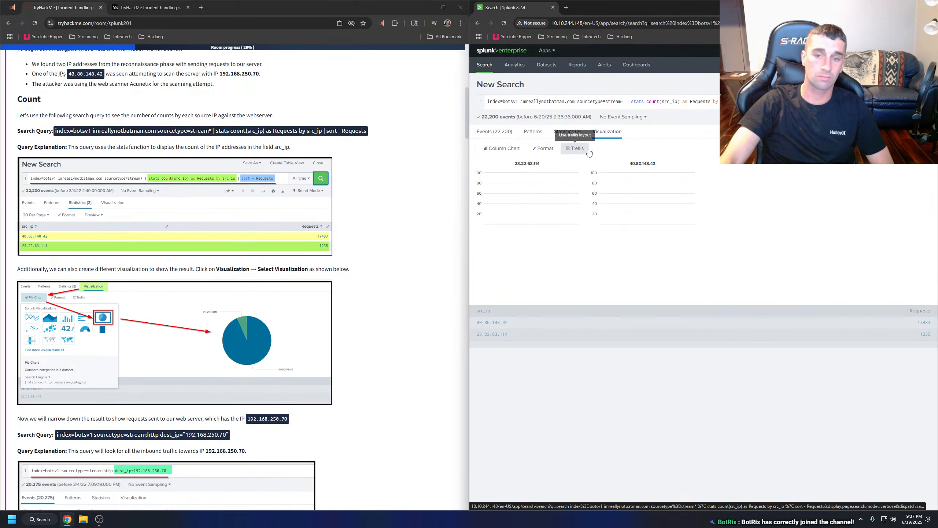
# Change the visualization to a pie chart and turn off its trellis layout.
pyautogui.click(504, 149)
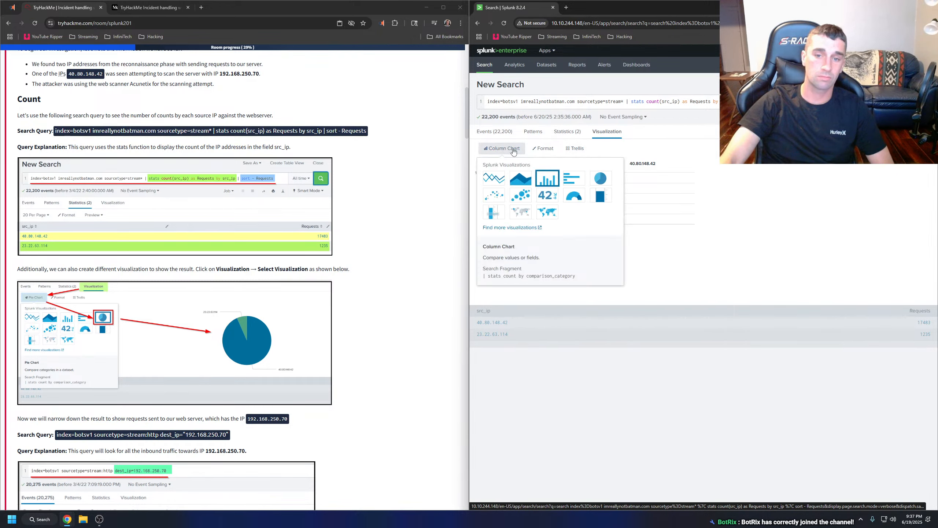
pyautogui.click(601, 178)
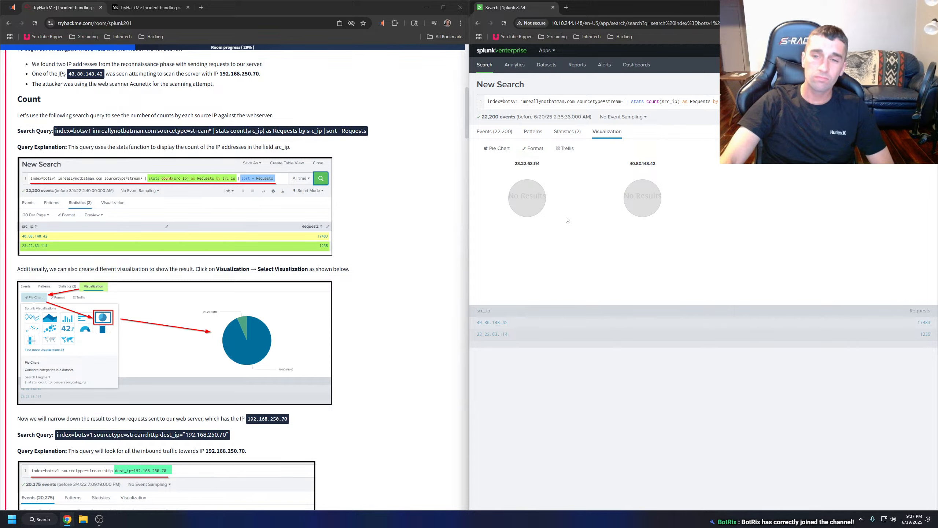
pyautogui.click(565, 148)
pyautogui.click(551, 174)
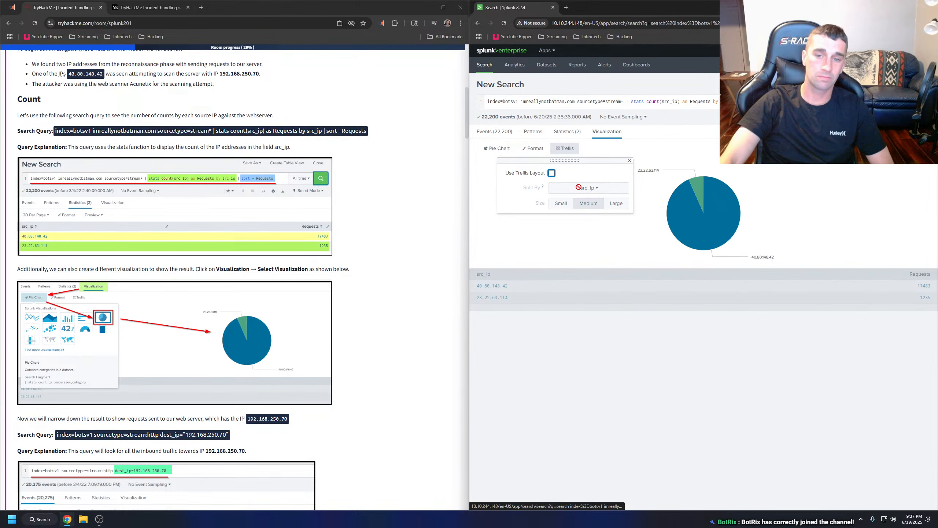
pyautogui.press('Escape')
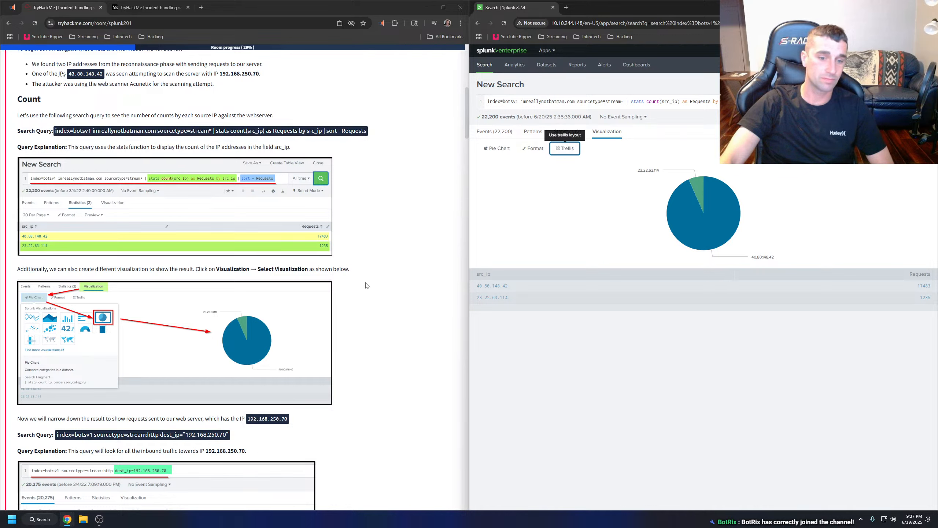
# Try the line chart for the request counts and switch back to the pie chart.
pyautogui.click(497, 148)
pyautogui.click(496, 178)
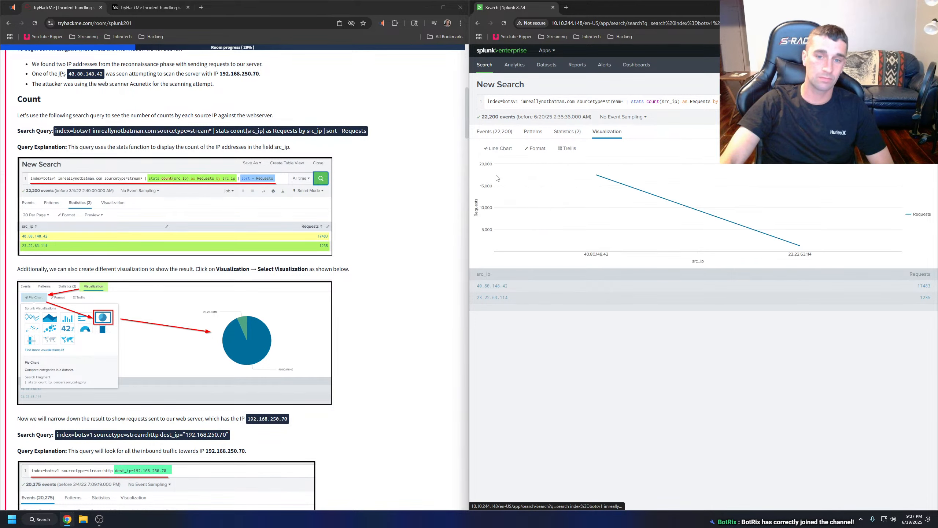
pyautogui.click(499, 148)
pyautogui.click(600, 180)
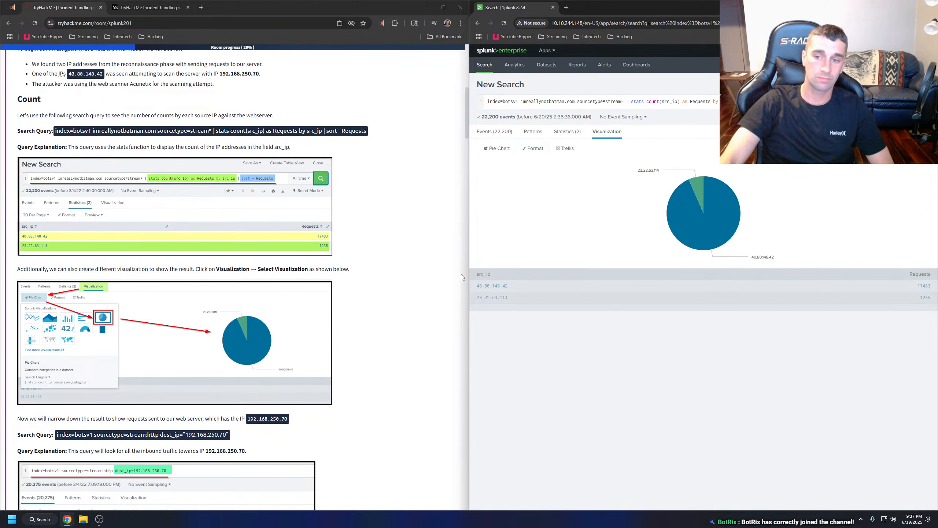
# Run the TryHackMe room's next Splunk query, index=botsv1 sourcetype=stream:http dest_ip="192.168.250.70", in place of the current search.
pyautogui.scroll(-3, 225, 289)
pyautogui.scroll(-1, 223, 288)
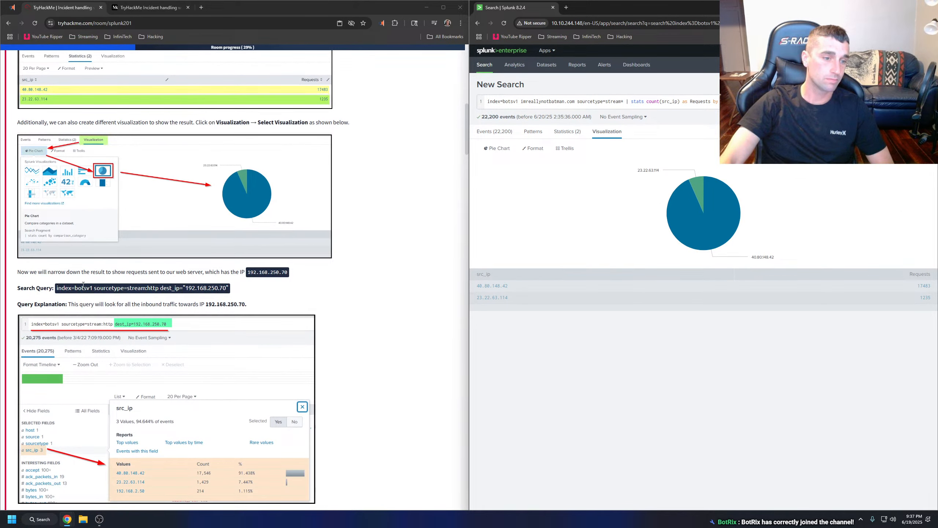
pyautogui.click(17, 275)
pyautogui.moveTo(22, 273); pyautogui.dragTo(195, 272)
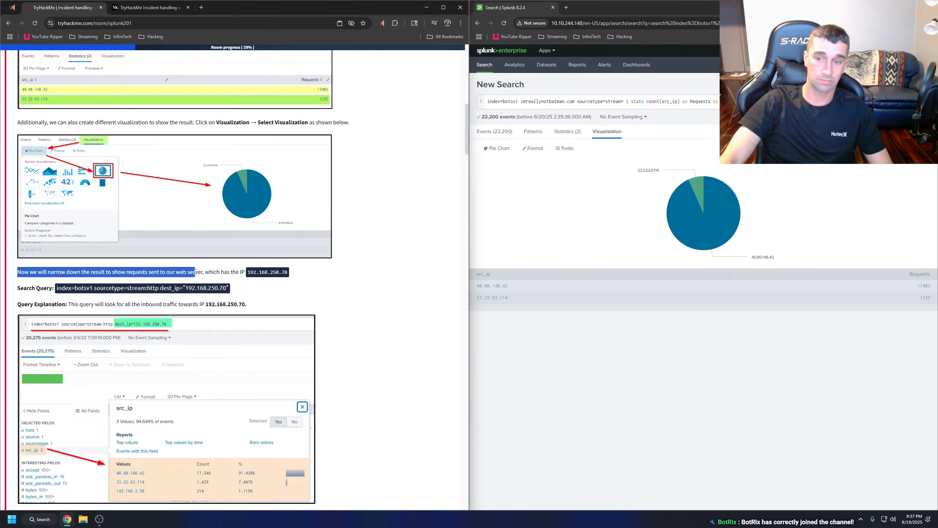
pyautogui.click(221, 272)
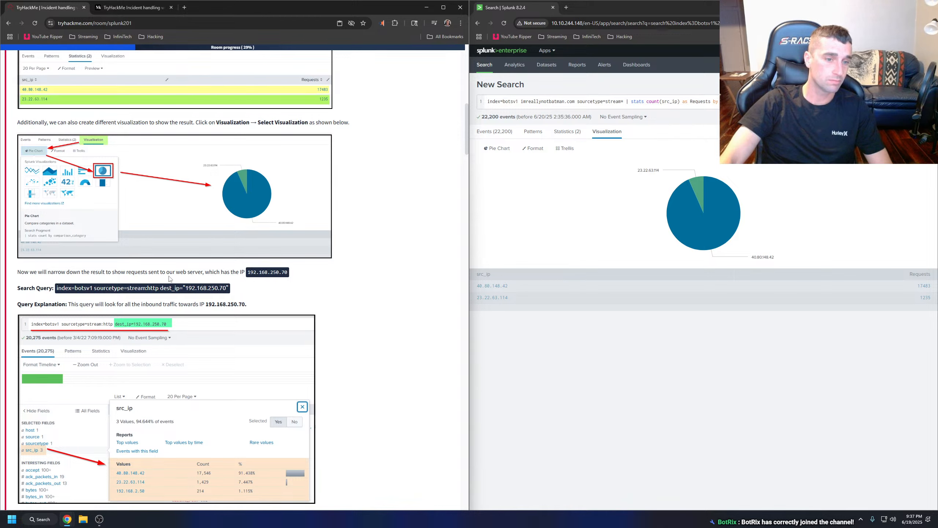
pyautogui.moveTo(231, 291); pyautogui.dragTo(58, 289)
pyautogui.hotkey('ctrl', 'c')
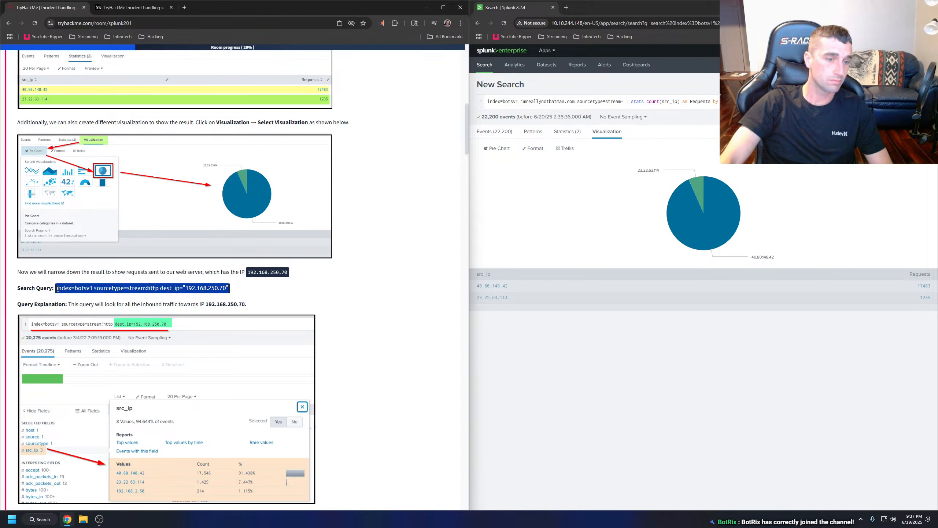
pyautogui.click(143, 287)
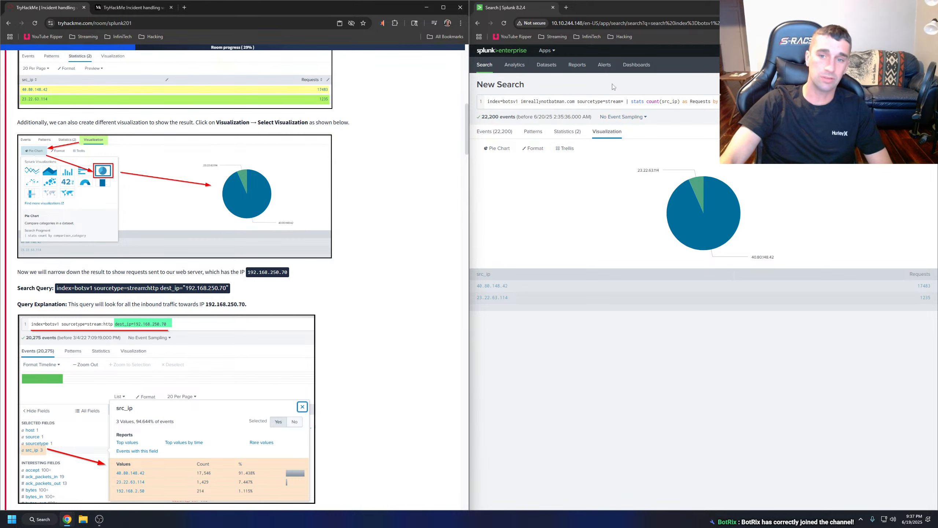
pyautogui.moveTo(785, 102); pyautogui.dragTo(439, 102)
pyautogui.hotkey('ctrl', 'v')
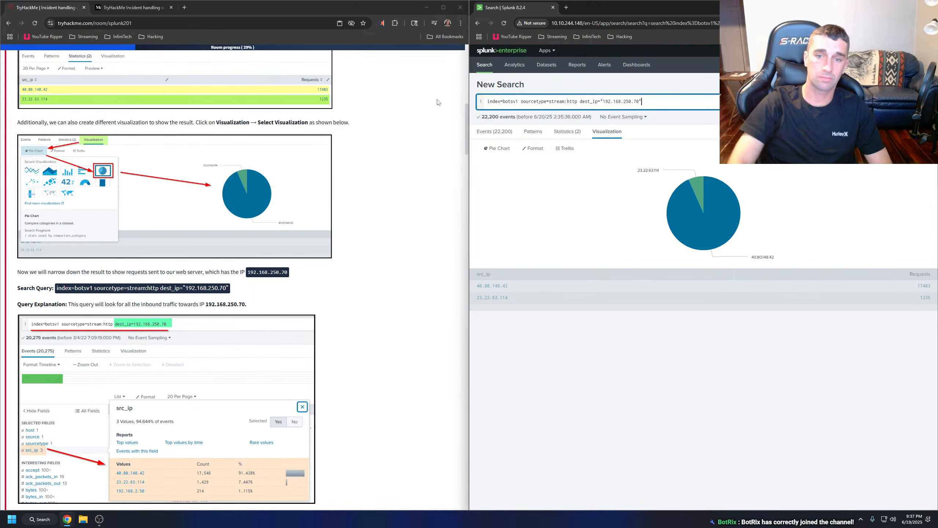
pyautogui.press('Return')
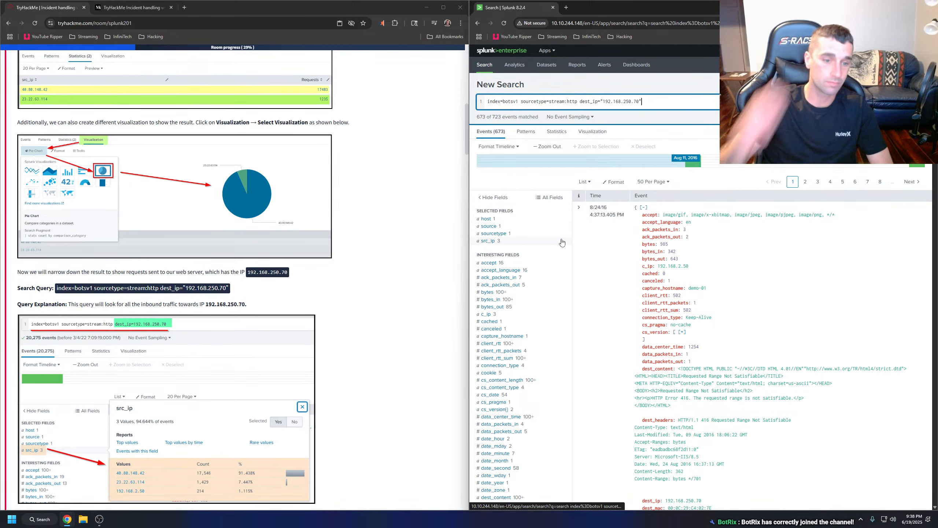
# Browse the complete list of event fields, filter it for "alert", and close the field selection without changes.
pyautogui.scroll(-1, 562, 242)
pyautogui.scroll(-2, 138, 233)
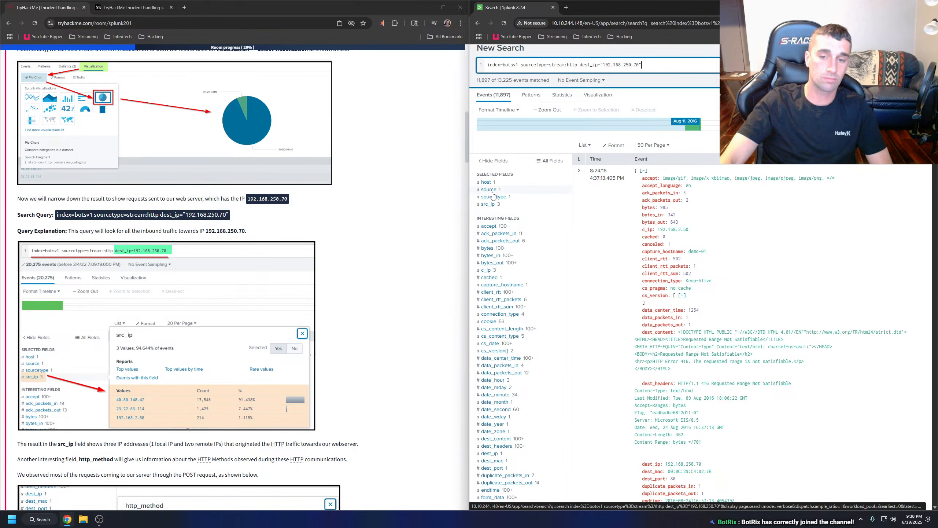
pyautogui.scroll(-15, 503, 259)
pyautogui.click(493, 220)
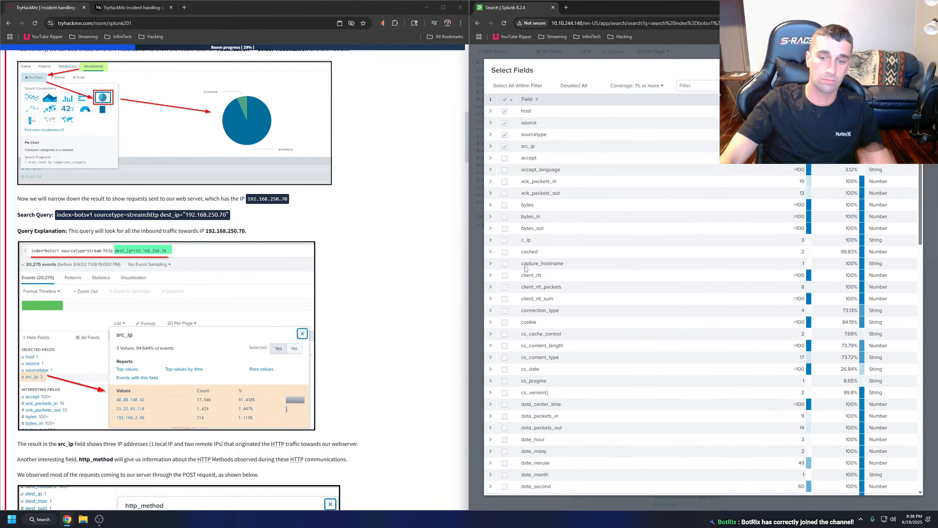
pyautogui.scroll(-15, 533, 195)
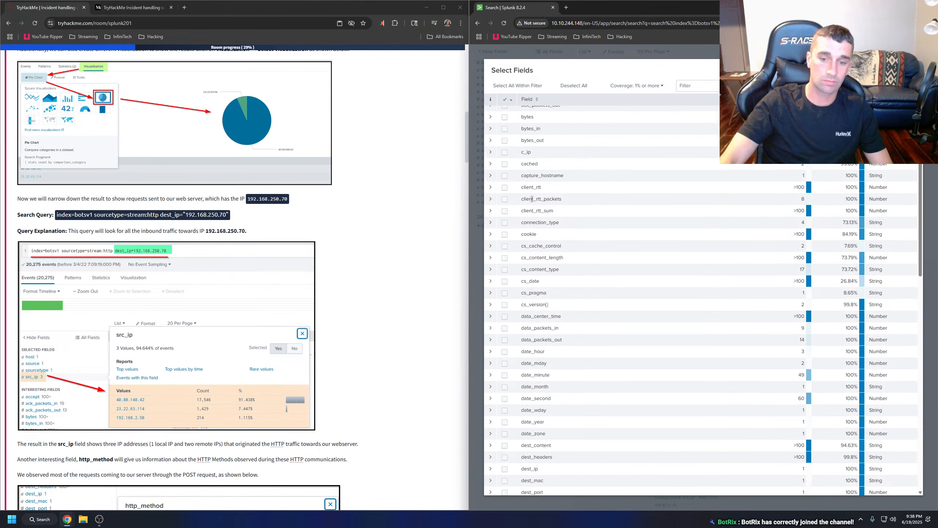
pyautogui.scroll(15, 531, 208)
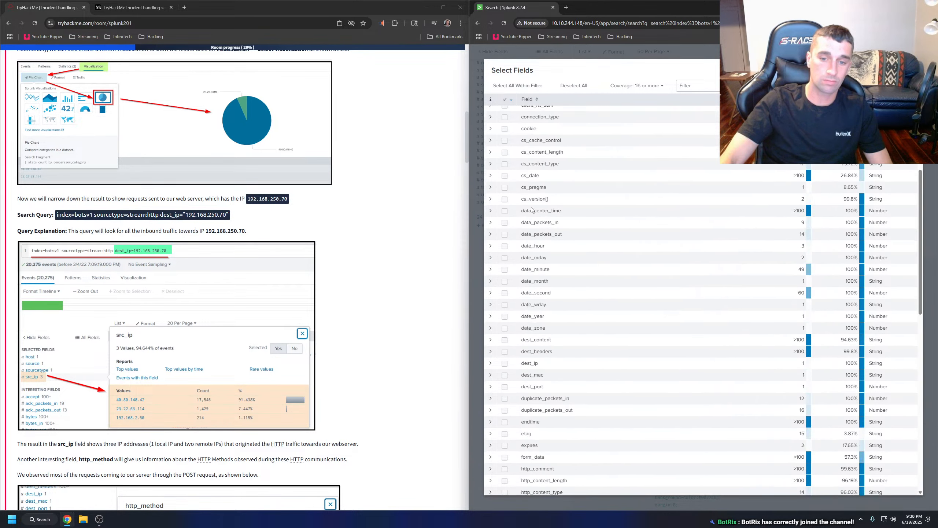
pyautogui.click(697, 85)
pyautogui.write('alert')
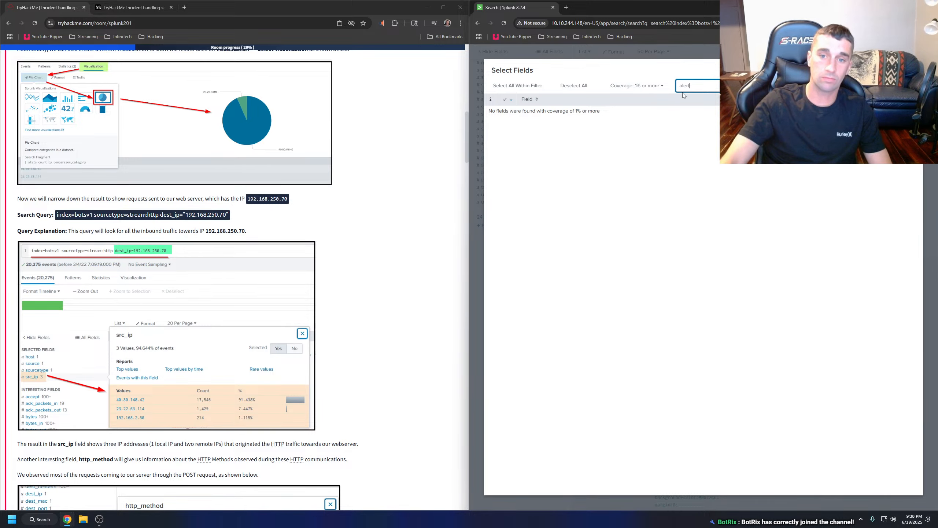
pyautogui.moveTo(700, 86); pyautogui.dragTo(672, 85)
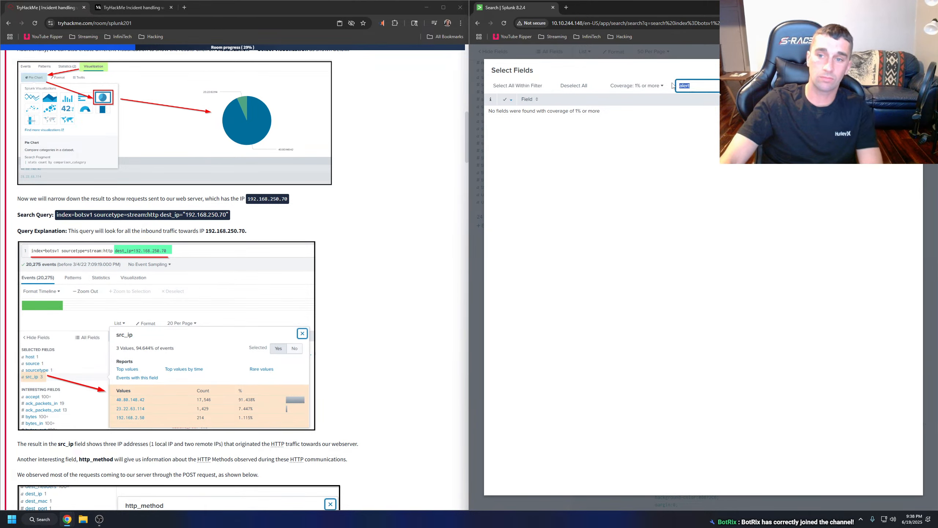
pyautogui.click(913, 70)
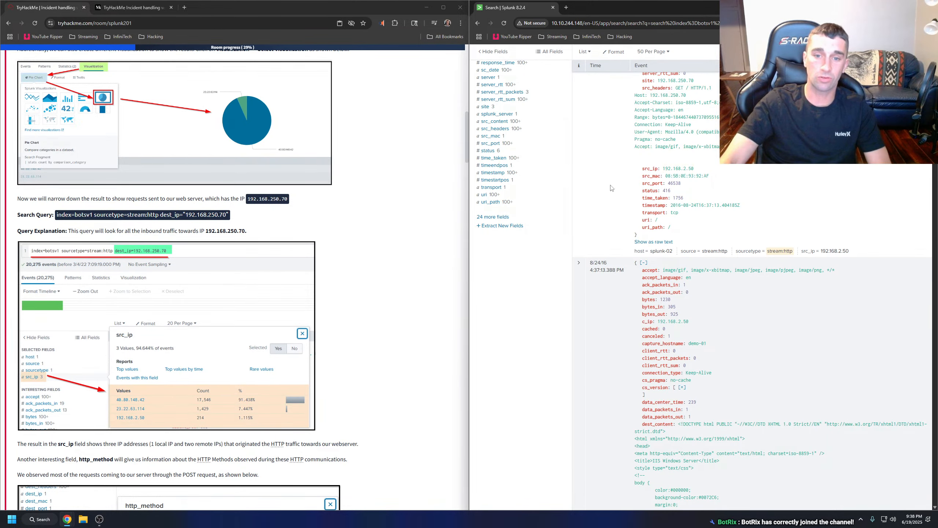
# Enlarge the room's src_ip example screenshot and display the src_ip values of the Splunk results to compare them.
pyautogui.scroll(2, 554, 228)
pyautogui.scroll(9, 553, 227)
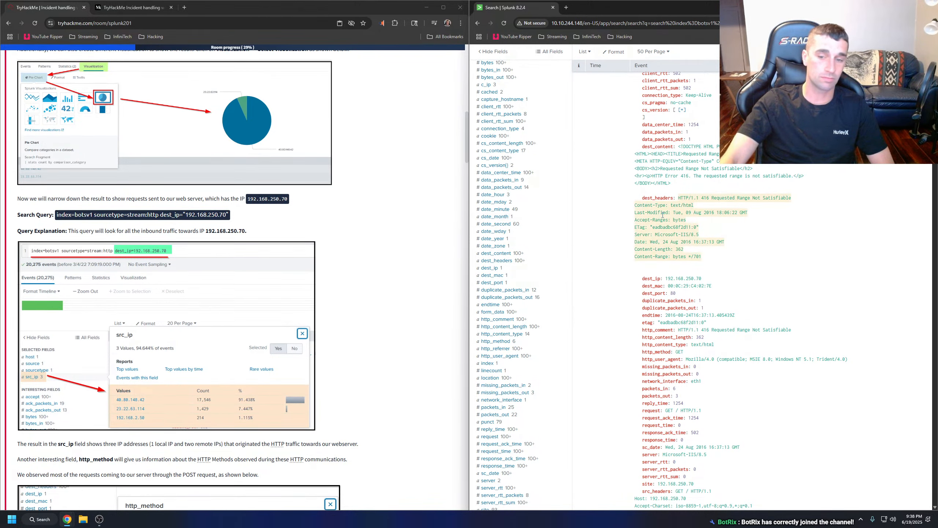
pyautogui.scroll(6, 655, 219)
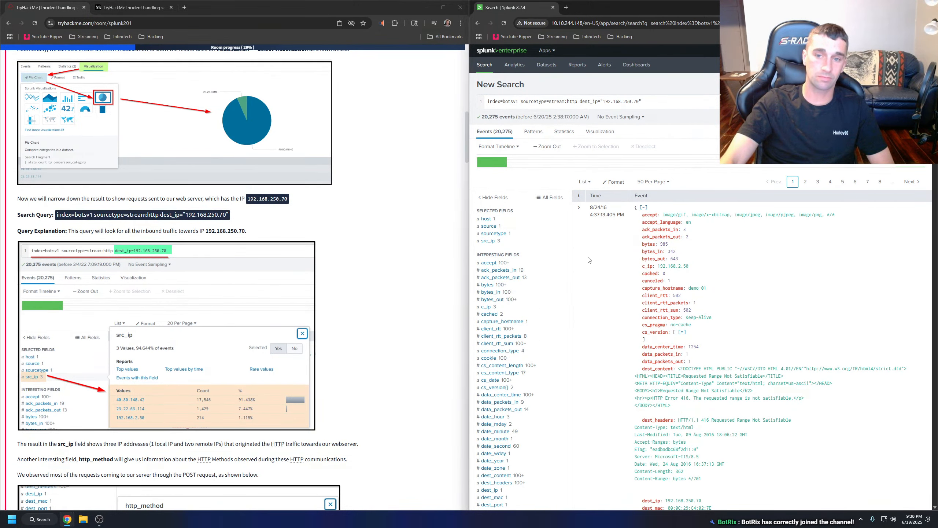
pyautogui.scroll(-5, 211, 272)
pyautogui.scroll(3, 230, 268)
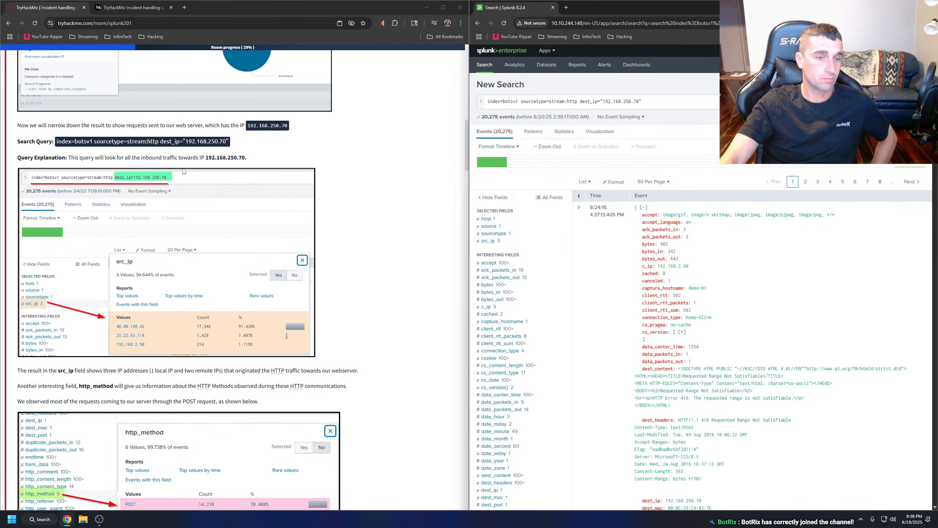
pyautogui.click(163, 171)
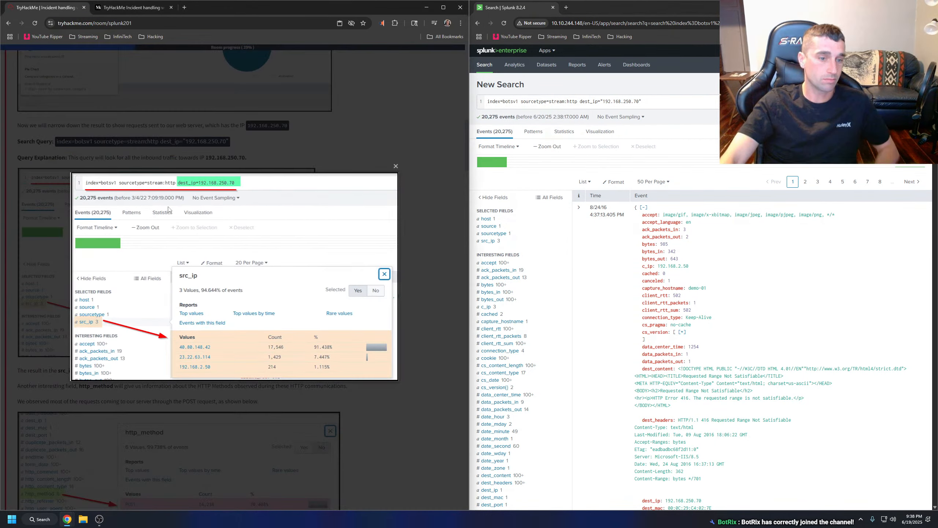
pyautogui.click(495, 241)
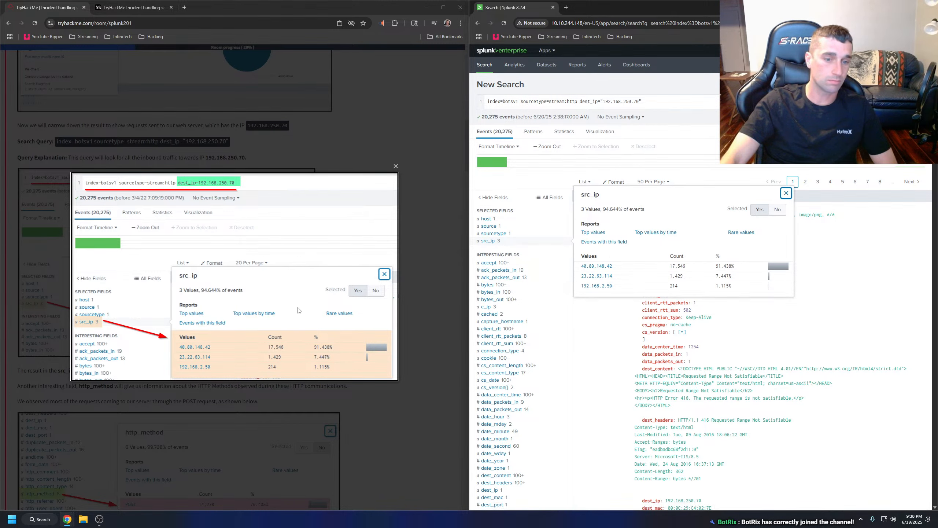
pyautogui.click(466, 210)
# Have the room's three sentences on the src_ip and http_method results read aloud.
pyautogui.scroll(-3, 156, 250)
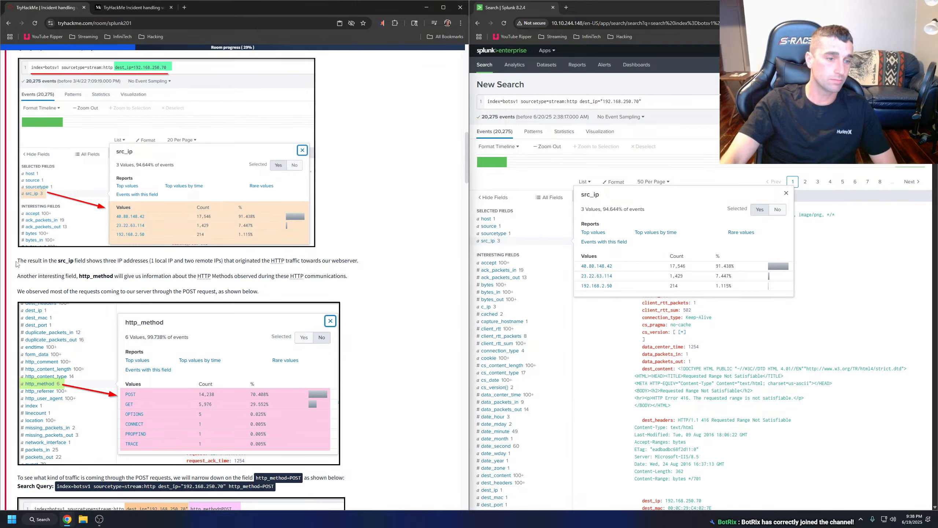
pyautogui.moveTo(17, 263); pyautogui.dragTo(258, 291)
pyautogui.rightClick(258, 291)
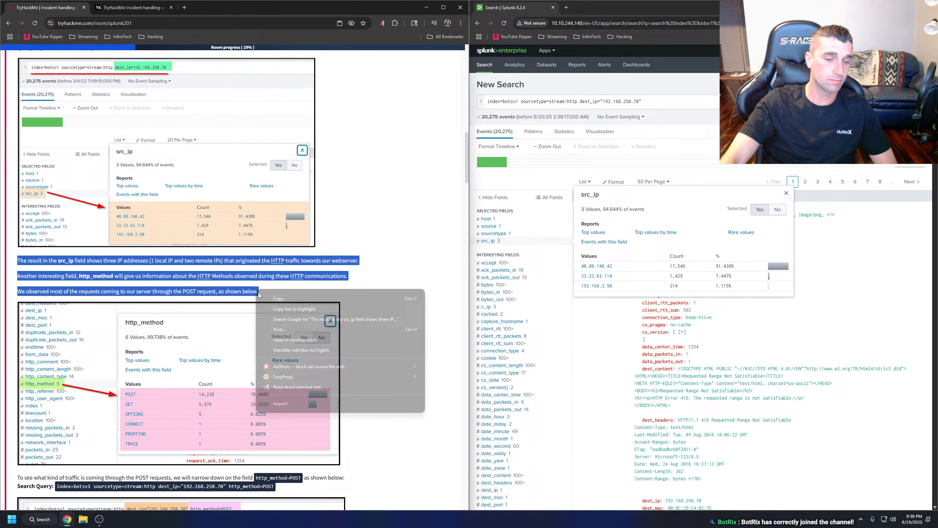
pyautogui.click(305, 386)
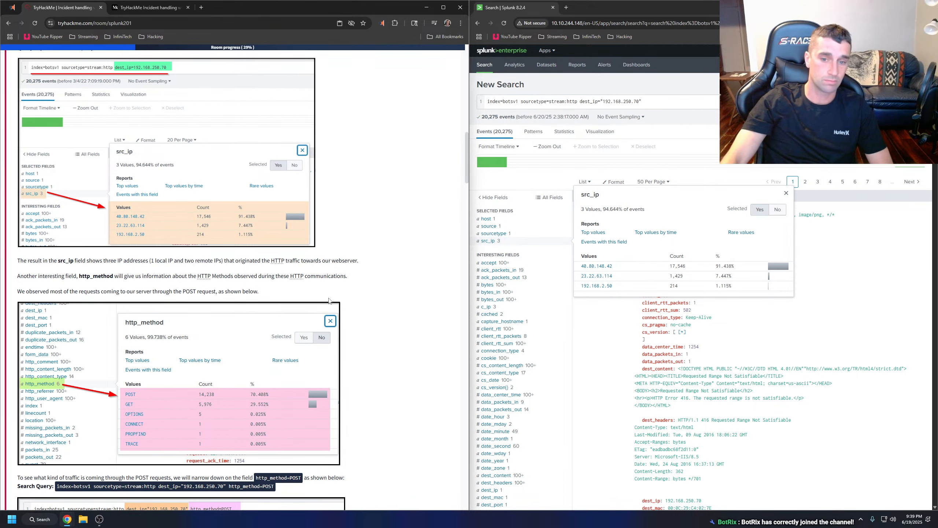
# Narrow the Splunk search to events with source IP 192.168.2.50.
pyautogui.click(609, 287)
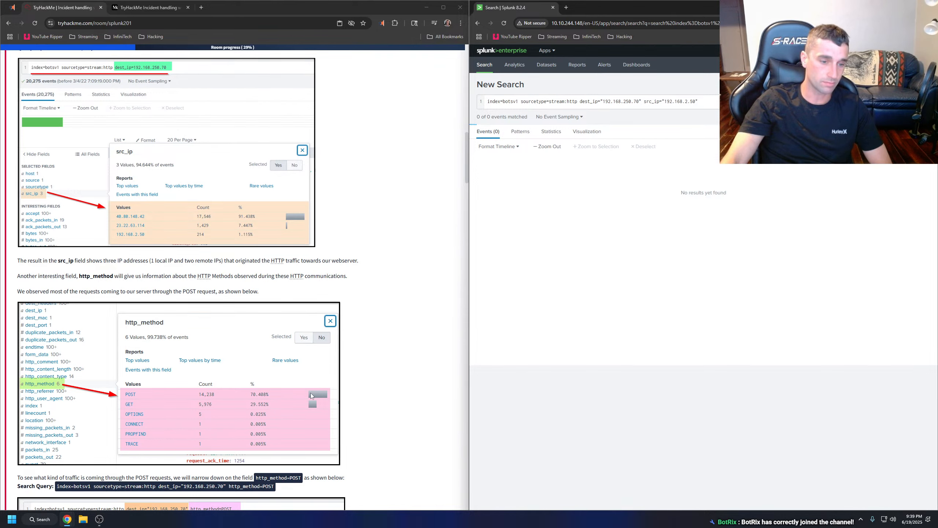
# Search Google for "what is a http post request" in a new tab and read how GET and POST requests differ.
pyautogui.click(201, 7)
pyautogui.write('what is a ')
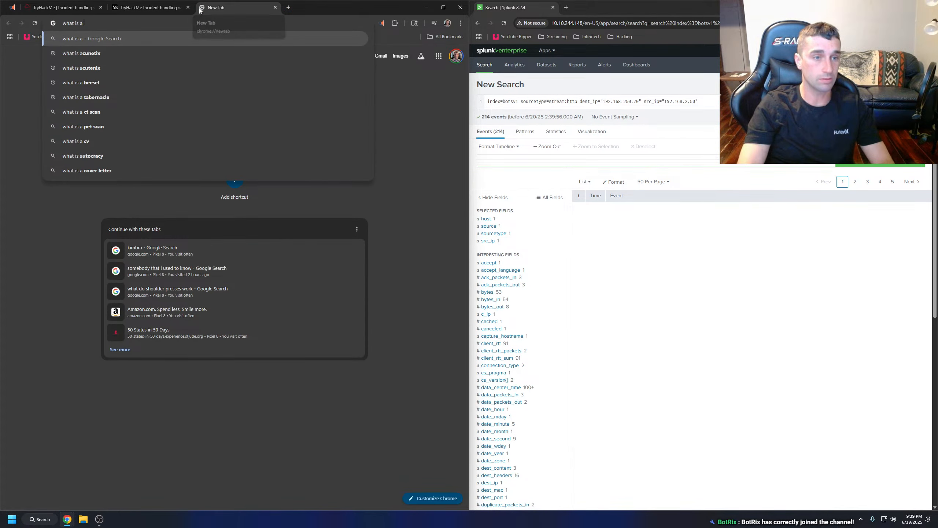
pyautogui.write('http post request')
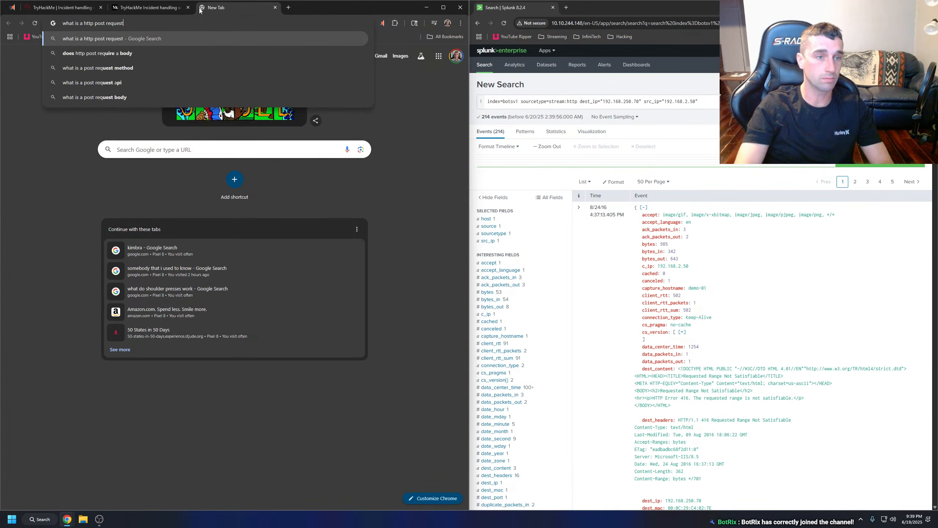
pyautogui.press('Return')
pyautogui.click(82, 9)
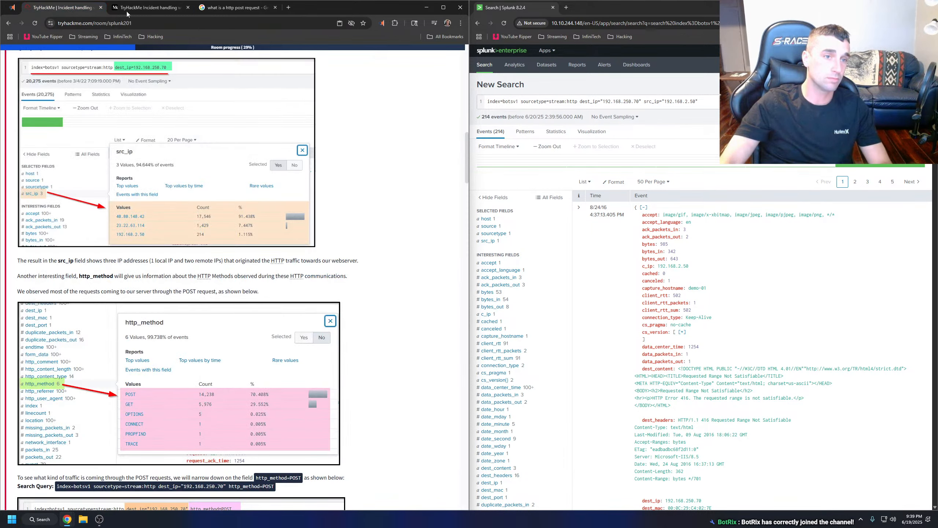
pyautogui.moveTo(242, 15); pyautogui.dragTo(155, 14)
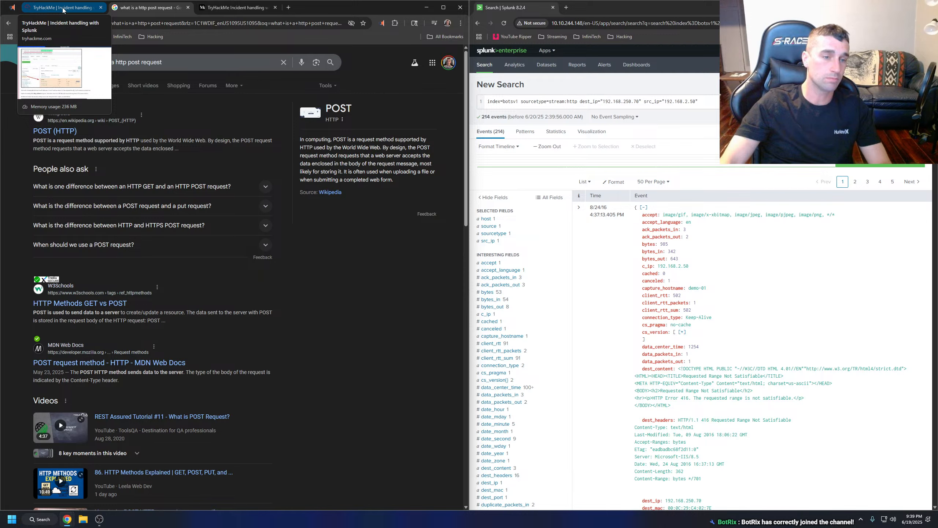
pyautogui.click(134, 188)
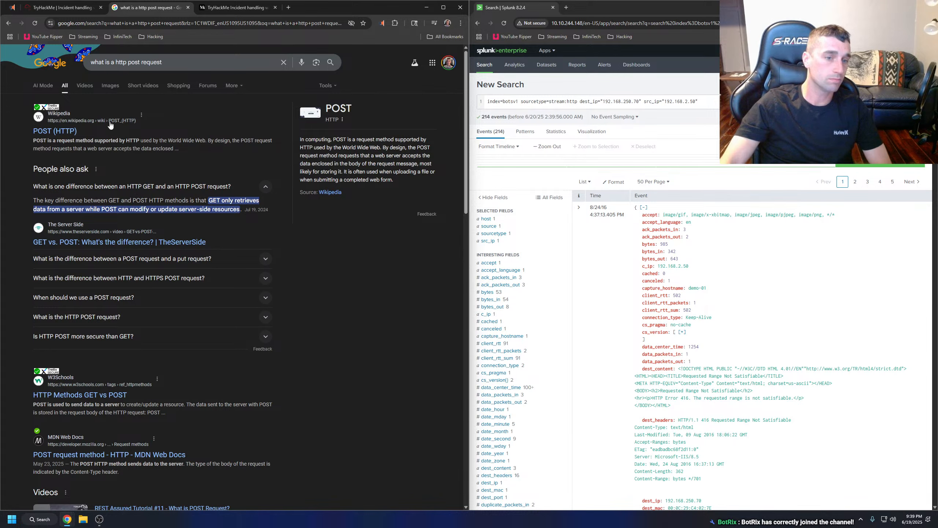
# Check the room's list of HTTP methods and search Google for "what is a http trace request".
pyautogui.click(51, 7)
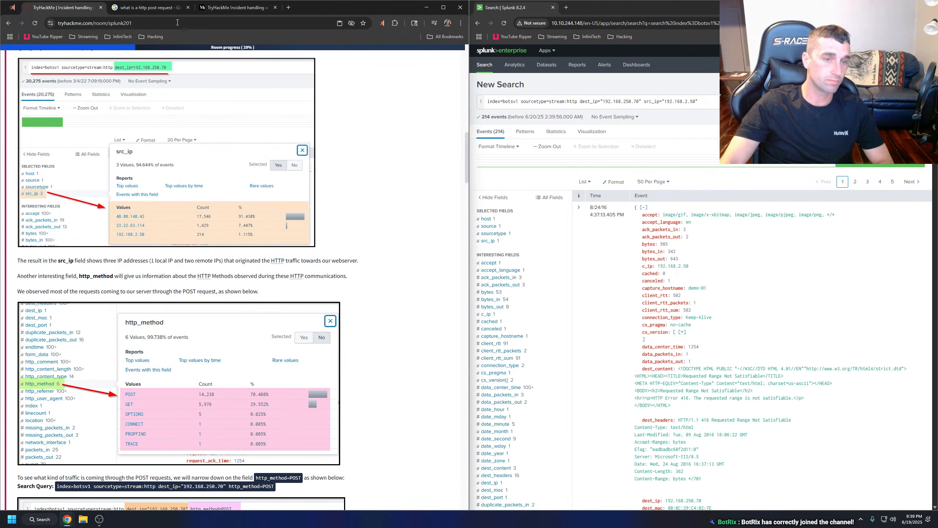
pyautogui.click(169, 13)
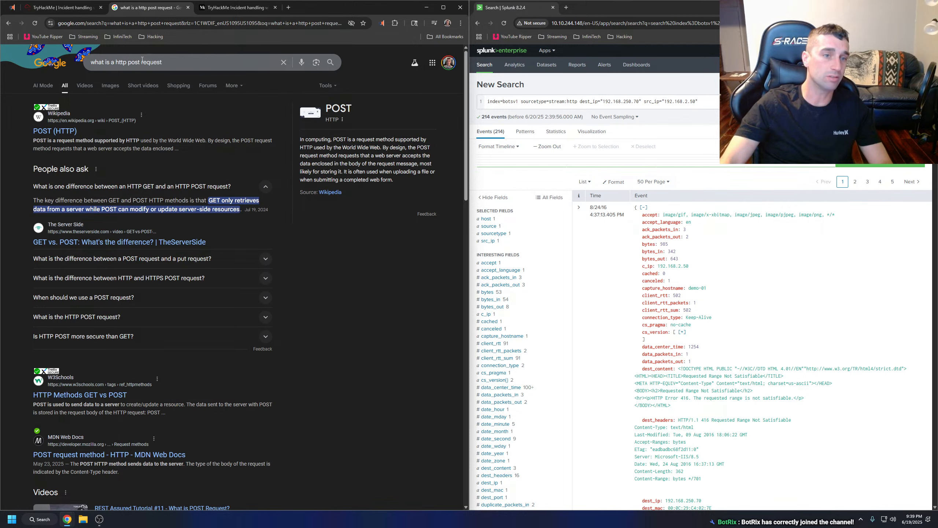
pyautogui.write('trace')
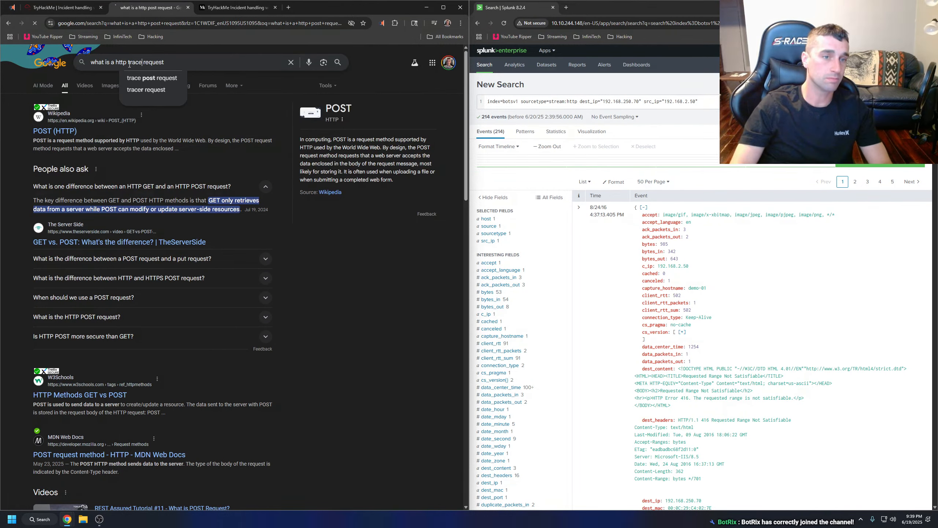
pyautogui.press('Return')
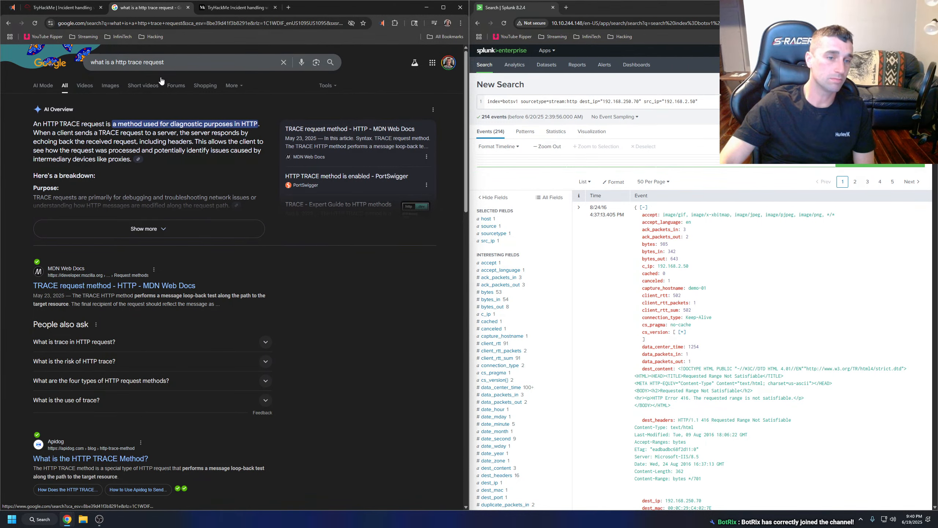
# Close the Google results and skim the rest of the room's Exploitation Phase task down to its questions.
pyautogui.click(188, 9)
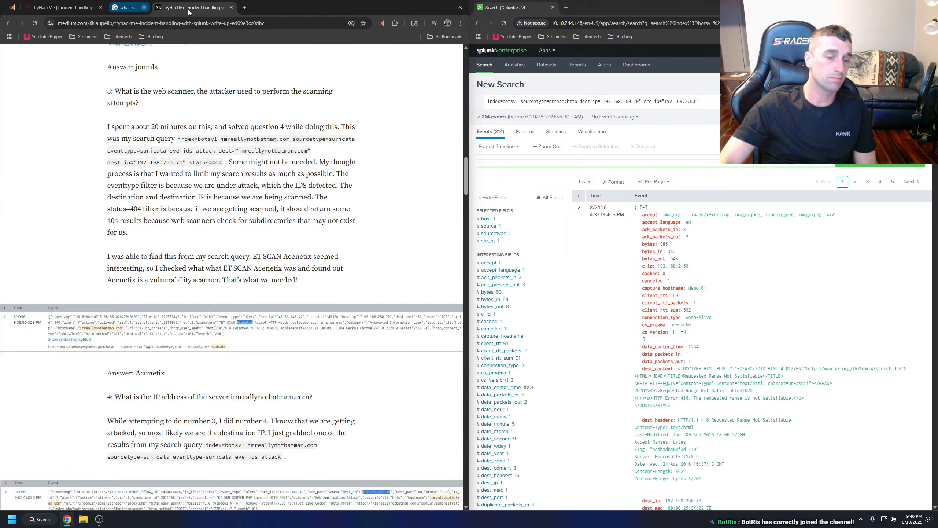
pyautogui.click(62, 8)
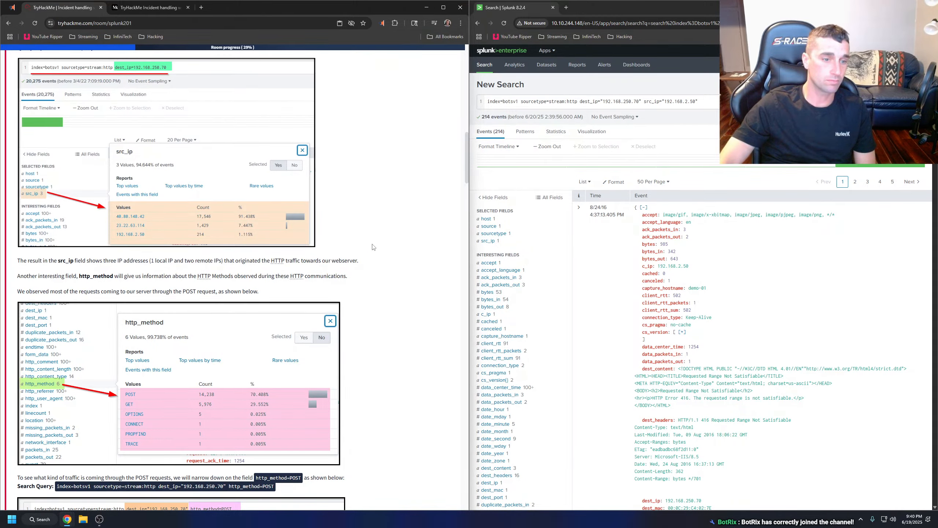
pyautogui.scroll(-15, 372, 247)
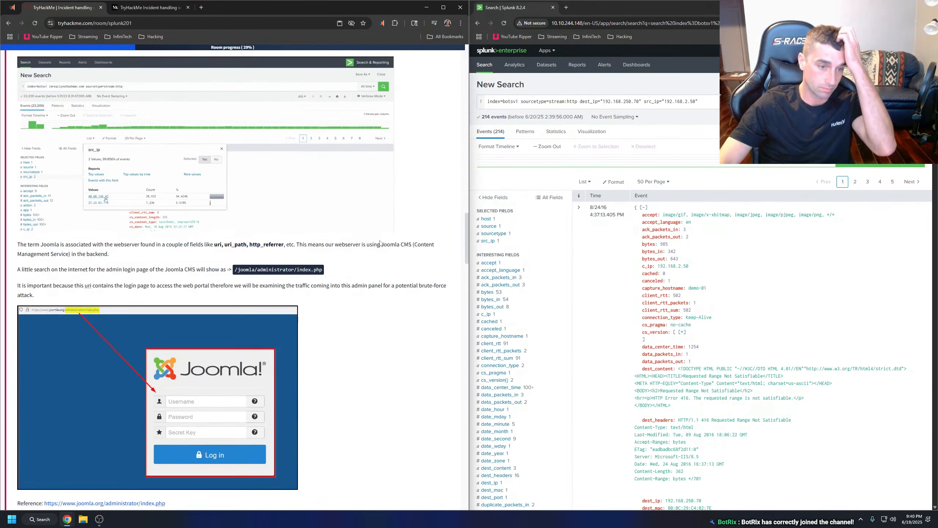
pyautogui.scroll(-20, 380, 243)
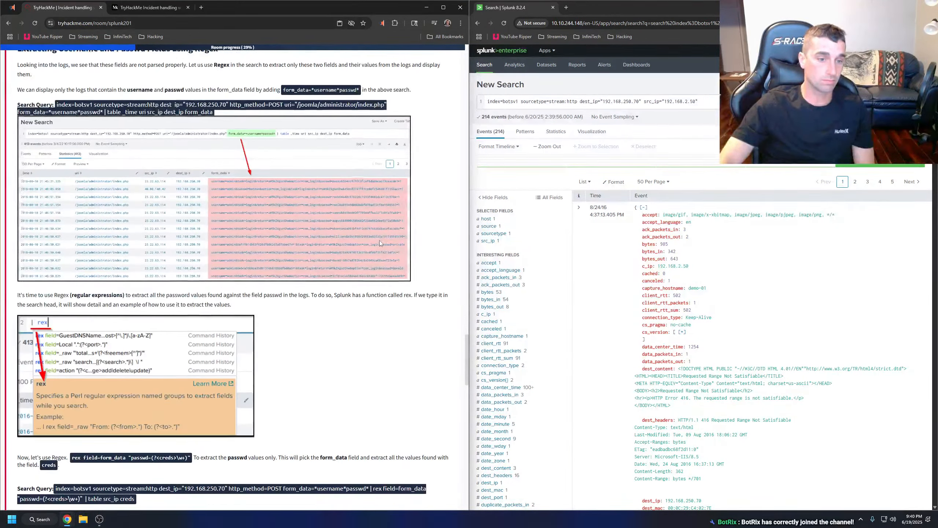
pyautogui.scroll(-20, 380, 241)
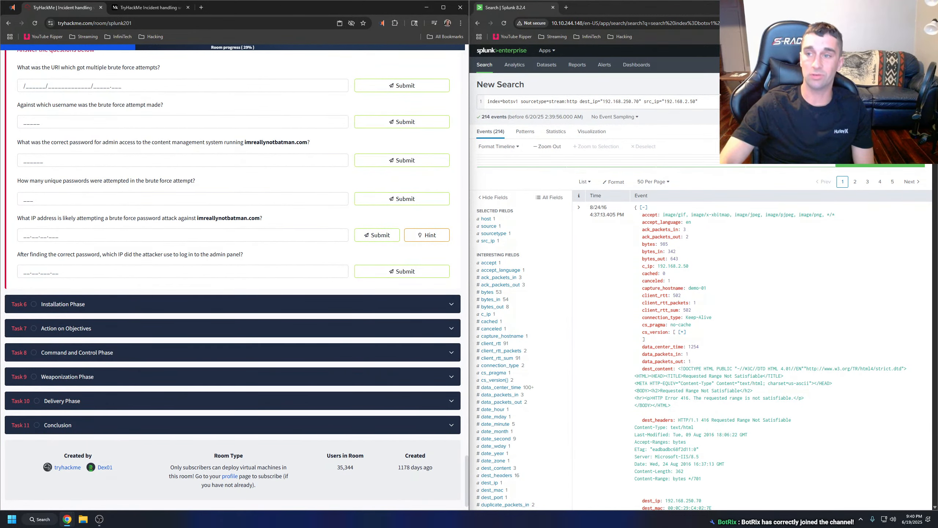
# Close the Splunk and TryHackMe browser windows to end the session.
pyautogui.click(930, 7)
pyautogui.click(460, 7)
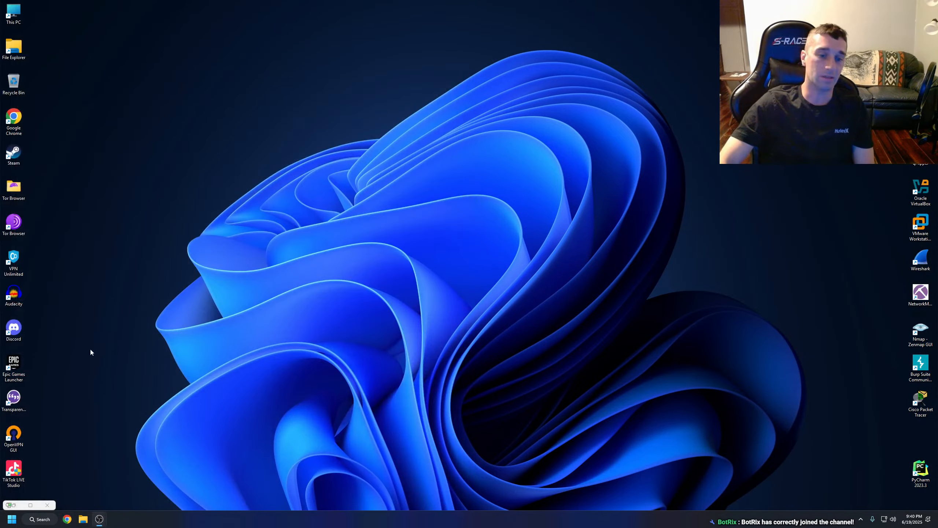
pyautogui.click(101, 519)
pyautogui.click(170, 455)
pyautogui.click(88, 472)
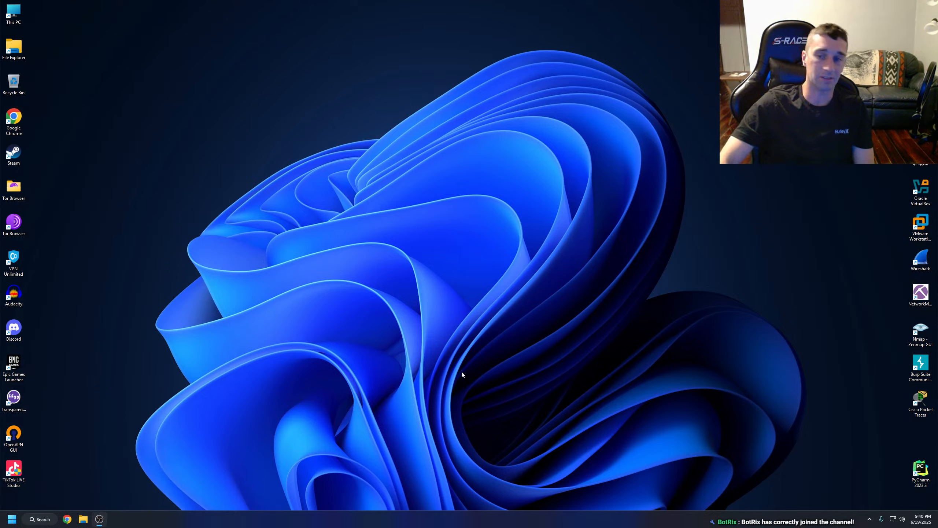